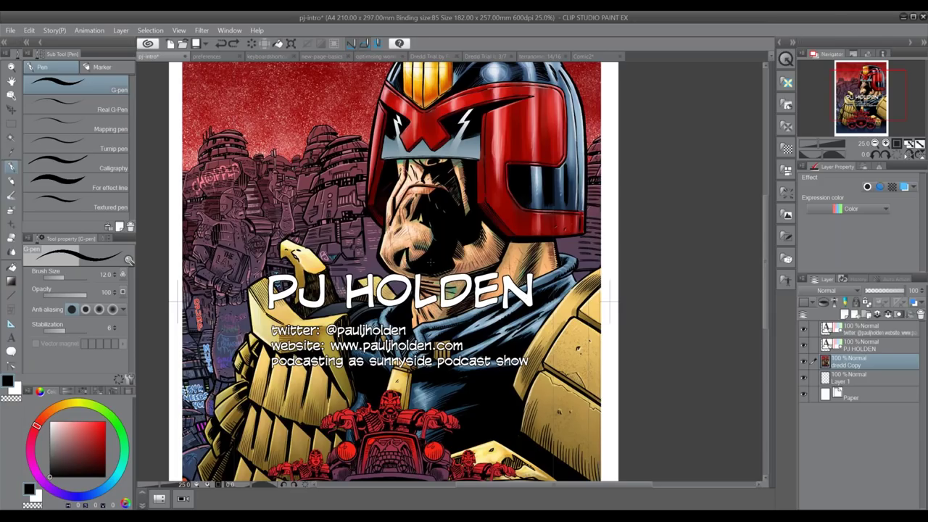
Switch to the keyboardshortcuts document and view the General Hints drawing of the pen and its button mappings
{"action": "left_click", "coordinate": [210, 55]}
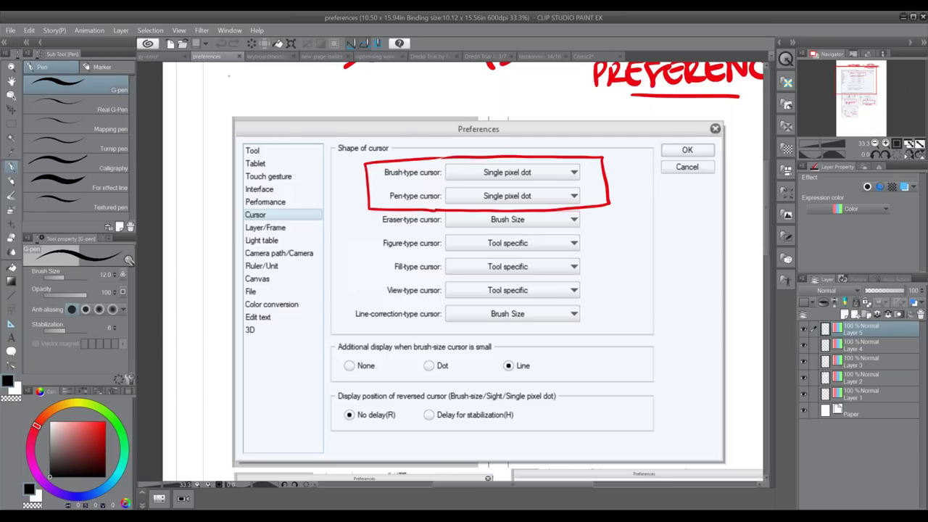
{"action": "left_click", "coordinate": [268, 56]}
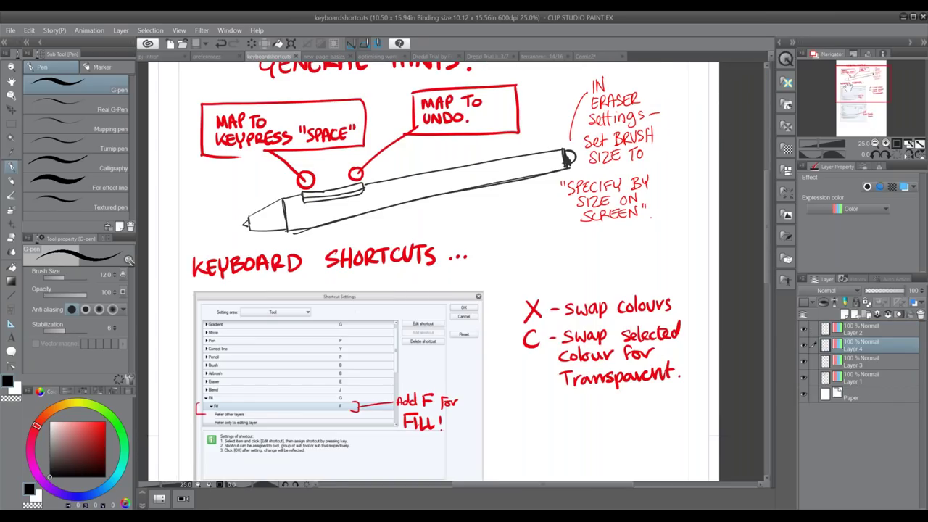
{"action": "left_click_drag", "start_coordinate": [847, 71], "coordinate": [833, 85]}
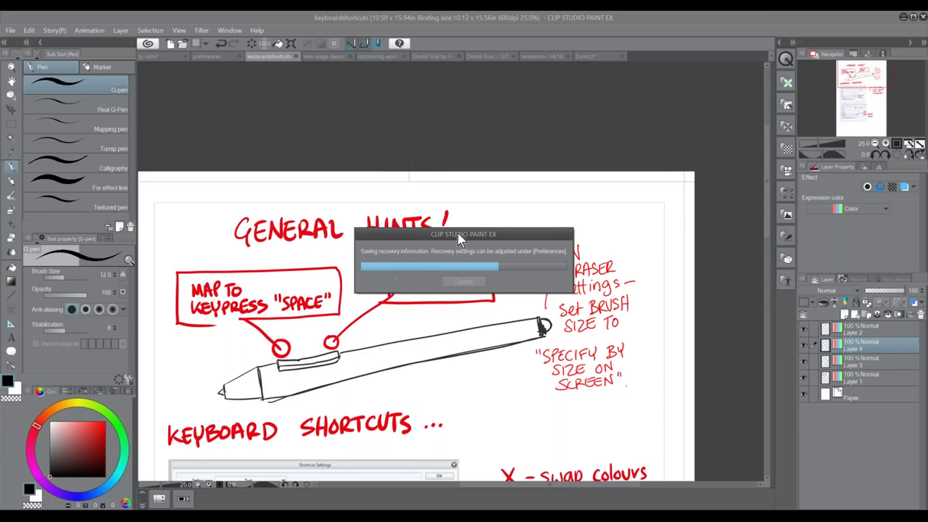
{"action": "left_click_drag", "start_coordinate": [459, 239], "coordinate": [434, 228]}
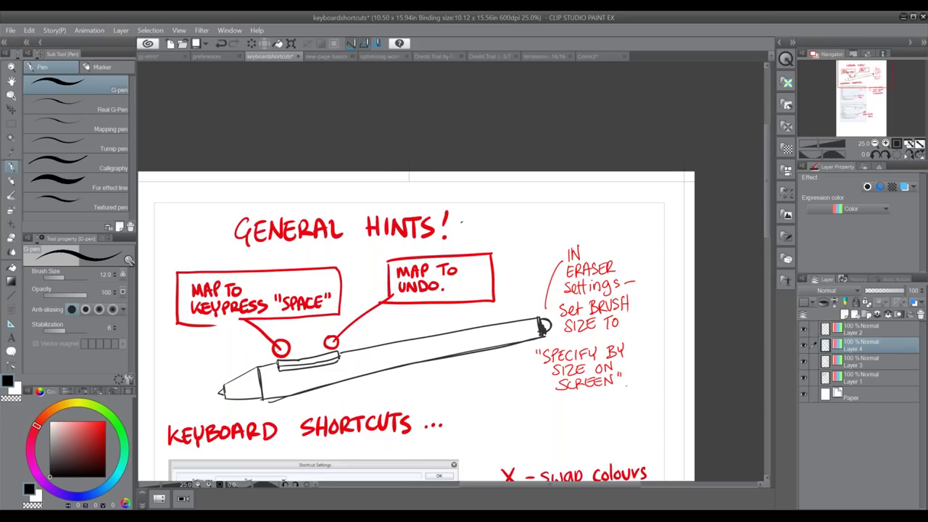
Circle the pen drawing's side button labelled for the "Space" keypress in black
{"action": "left_click_drag", "start_coordinate": [266, 348], "coordinate": [296, 364]}
{"action": "left_click_drag", "start_coordinate": [274, 383], "coordinate": [273, 347]}
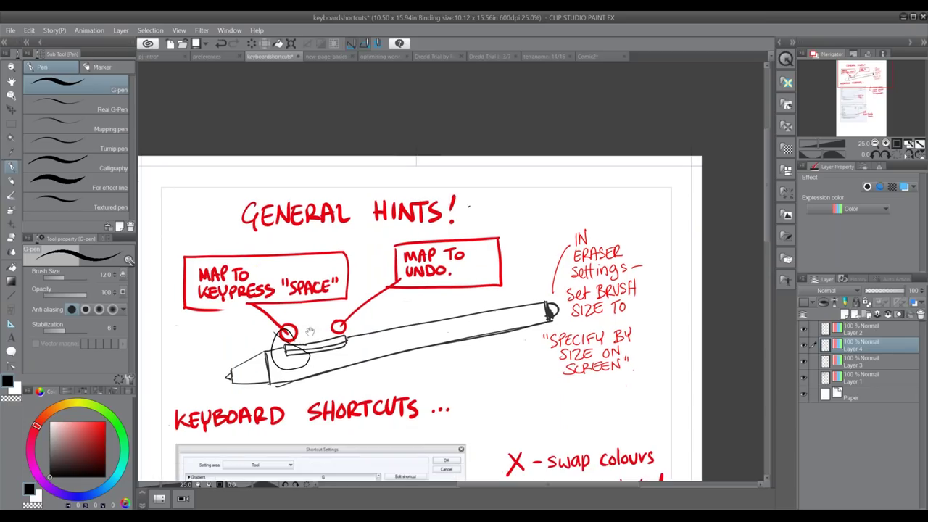
{"action": "scroll", "coordinate": [290, 365], "scroll_direction": "down", "scroll_amount": 2}
{"action": "left_click_drag", "start_coordinate": [395, 302], "coordinate": [368, 316]}
{"action": "scroll", "coordinate": [367, 316], "scroll_direction": "down", "scroll_amount": 1}
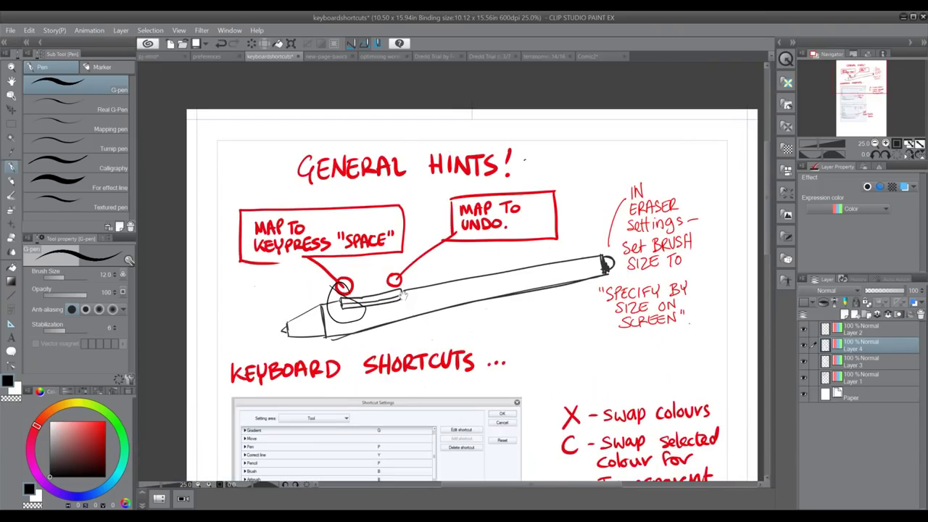
{"action": "scroll", "coordinate": [364, 321], "scroll_direction": "up", "scroll_amount": 1}
{"action": "scroll", "coordinate": [364, 321], "scroll_direction": "down", "scroll_amount": 1}
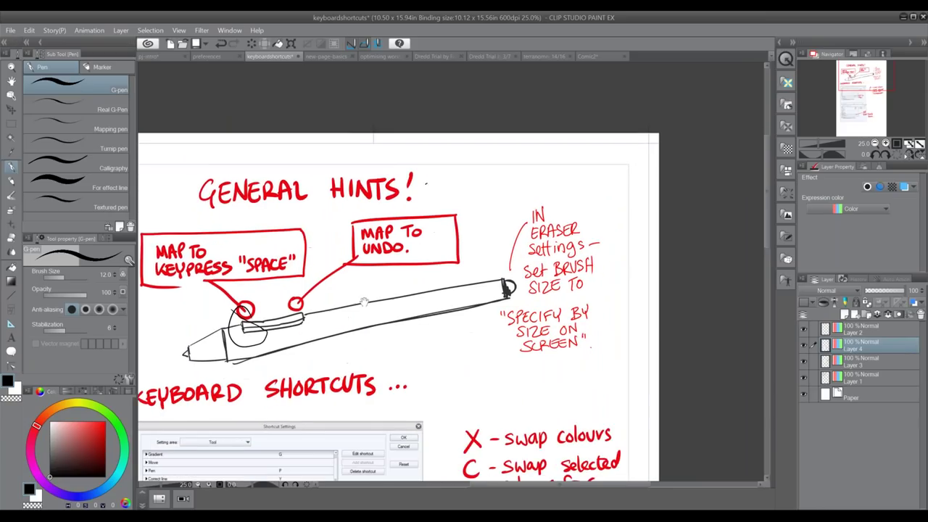
Circle the pen drawing's Undo-mapped side button, and undo the circles around both side buttons
{"action": "scroll", "coordinate": [361, 322], "scroll_direction": "up", "scroll_amount": 1}
{"action": "scroll", "coordinate": [358, 322], "scroll_direction": "down", "scroll_amount": 1}
{"action": "scroll", "coordinate": [358, 322], "scroll_direction": "down", "scroll_amount": 1}
{"action": "scroll", "coordinate": [348, 322], "scroll_direction": "up", "scroll_amount": 1}
{"action": "left_click_drag", "start_coordinate": [319, 310], "coordinate": [343, 323]}
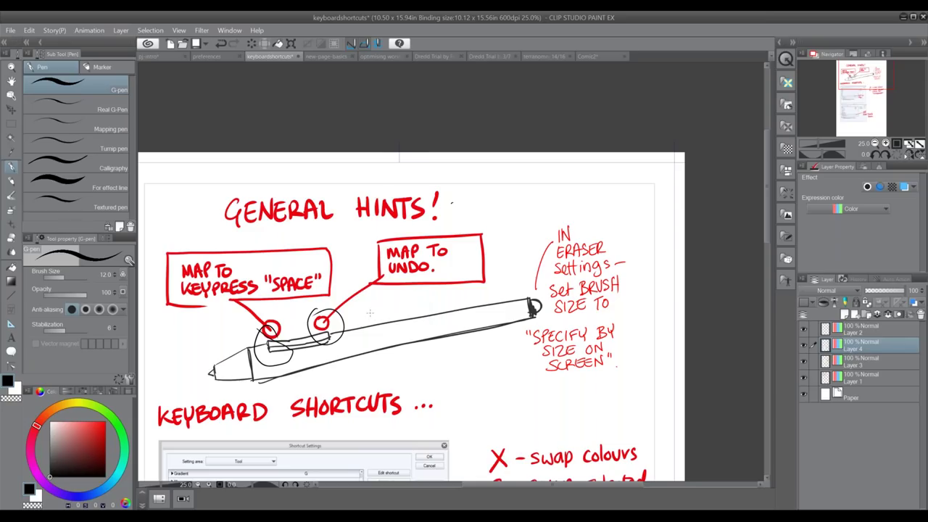
{"action": "key", "text": "ctrl+z"}
{"action": "key", "text": "ctrl+z"}
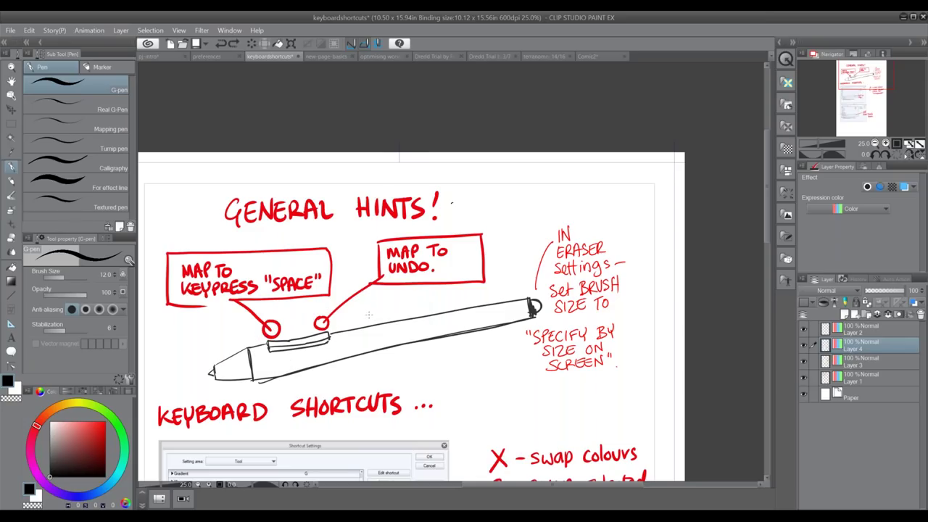
Draw a large black circle around the eraser settings note, and erase part of its outline with the Hard eraser
{"action": "left_click_drag", "start_coordinate": [452, 355], "coordinate": [366, 341]}
{"action": "mouse_move", "coordinate": [487, 196]}
{"action": "left_mouse_down"}
{"action": "mouse_move", "coordinate": [543, 346]}
{"action": "mouse_move", "coordinate": [461, 198]}
{"action": "left_mouse_up"}
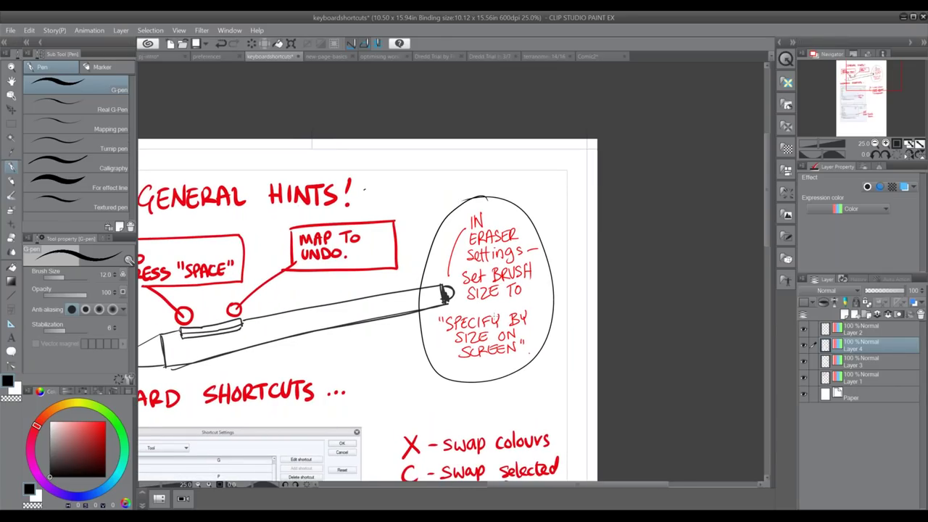
{"action": "key", "text": "e"}
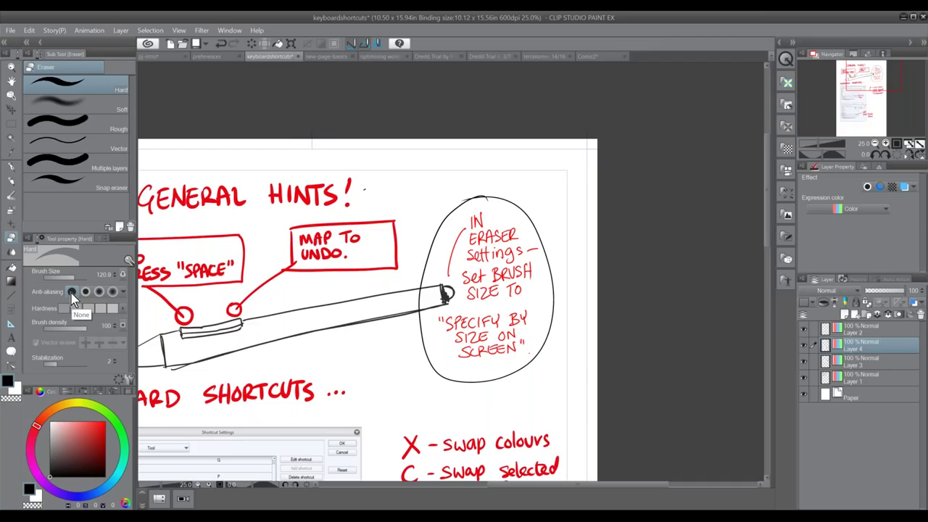
{"action": "left_click", "coordinate": [73, 293]}
{"action": "left_click_drag", "start_coordinate": [428, 342], "coordinate": [439, 381]}
{"action": "left_click_drag", "start_coordinate": [459, 372], "coordinate": [517, 386]}
Review the Hard eraser's "Specify by size on screen" brush size setting, and test the eraser on the circle's outline at different magnifications
{"action": "left_click", "coordinate": [130, 380]}
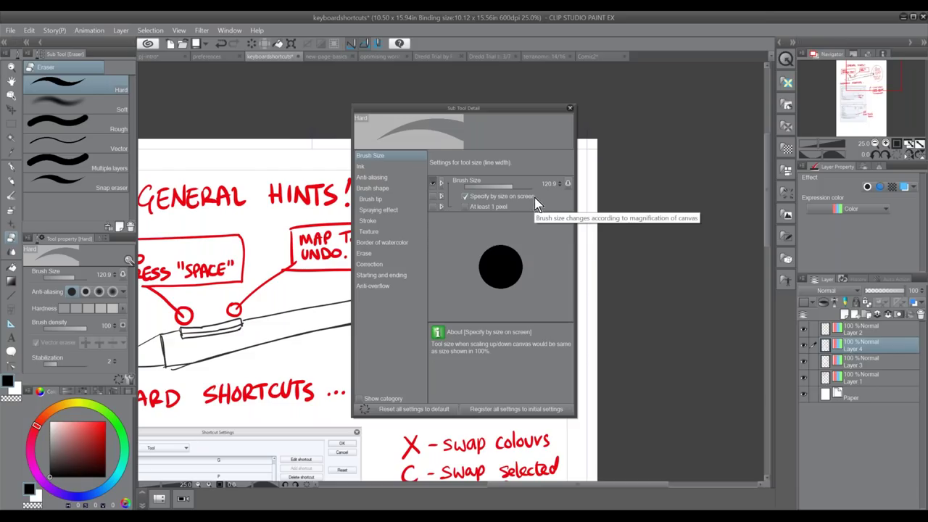
{"action": "left_click", "coordinate": [571, 109]}
{"action": "left_click", "coordinate": [887, 144]}
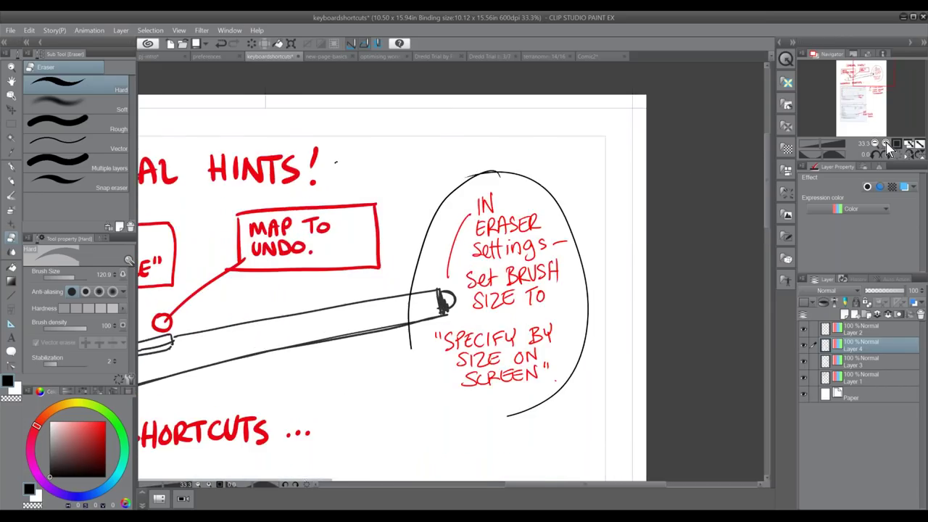
{"action": "left_click", "coordinate": [887, 144]}
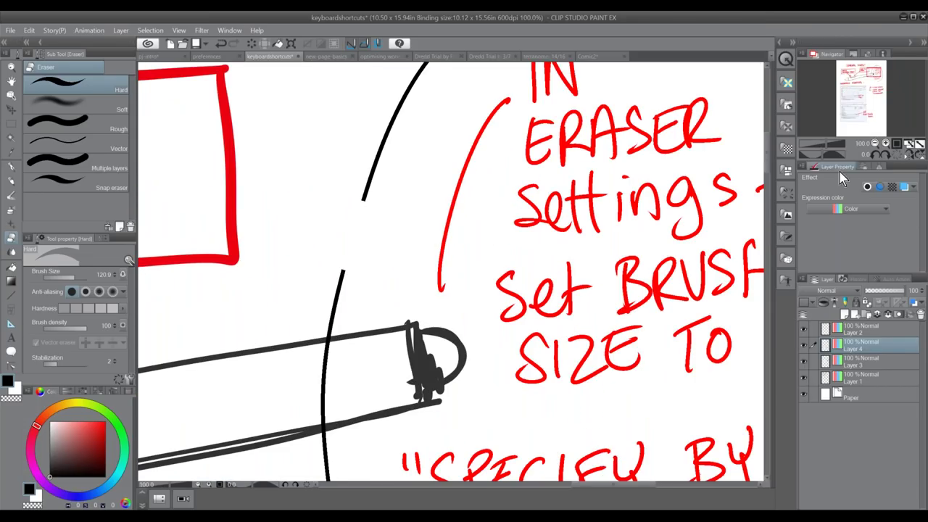
{"action": "left_click", "coordinate": [876, 145]}
{"action": "left_click", "coordinate": [875, 144]}
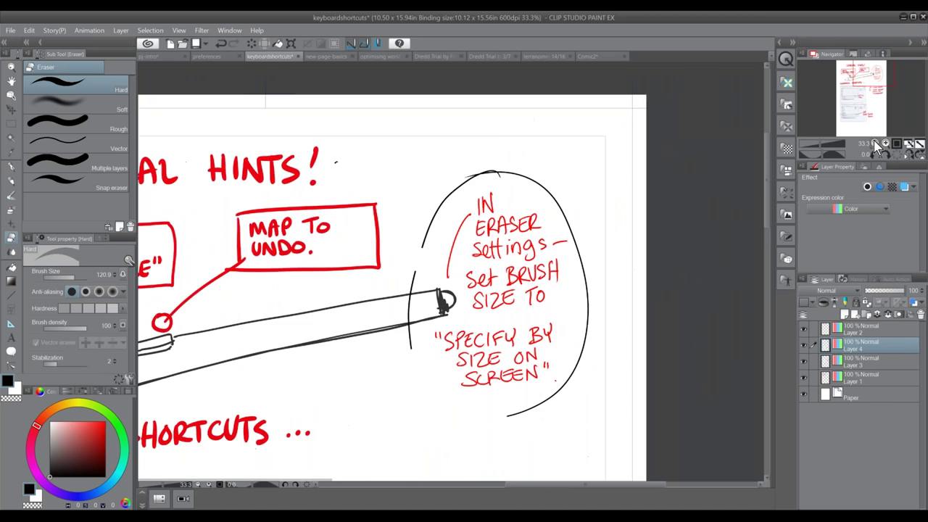
{"action": "left_click", "coordinate": [875, 144]}
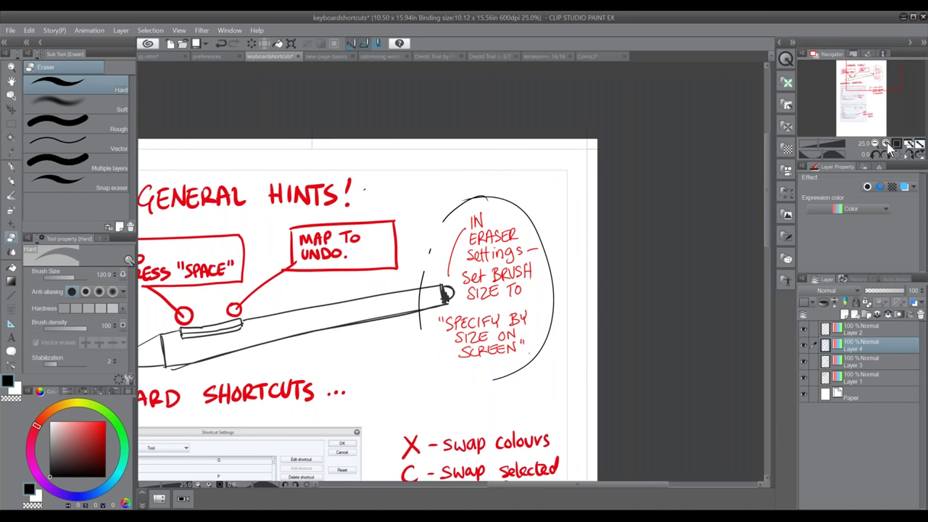
Erase more of the circle beside the pen's eraser end, comparing the eraser size at 100% and 25% magnification
{"action": "key", "text": "ctrl+plus"}
{"action": "key", "text": "ctrl+plus"}
{"action": "key", "text": "ctrl+plus"}
{"action": "left_click_drag", "start_coordinate": [401, 216], "coordinate": [356, 228]}
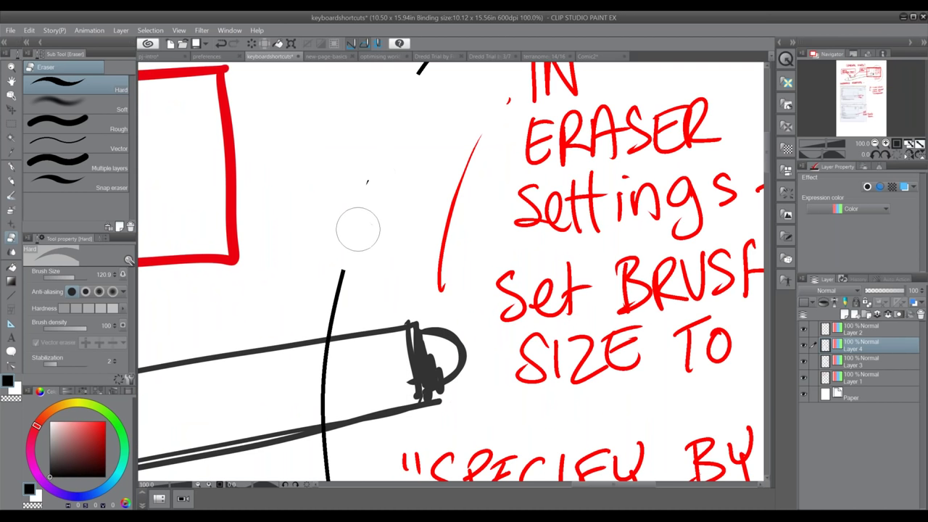
{"action": "left_click", "coordinate": [875, 142]}
{"action": "left_click", "coordinate": [875, 142]}
{"action": "left_click", "coordinate": [875, 143]}
{"action": "mouse_move", "coordinate": [423, 354]}
{"action": "left_mouse_down"}
{"action": "mouse_move", "coordinate": [491, 331]}
{"action": "mouse_move", "coordinate": [517, 380]}
{"action": "left_mouse_up"}
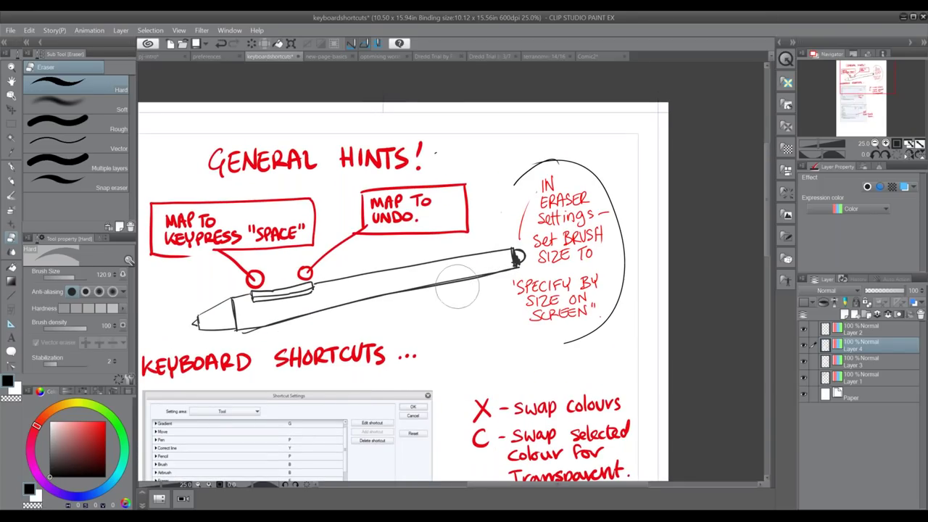
Select the G-pen and switch to the preferences document showing the Shape of cursor settings
{"action": "left_click", "coordinate": [12, 165]}
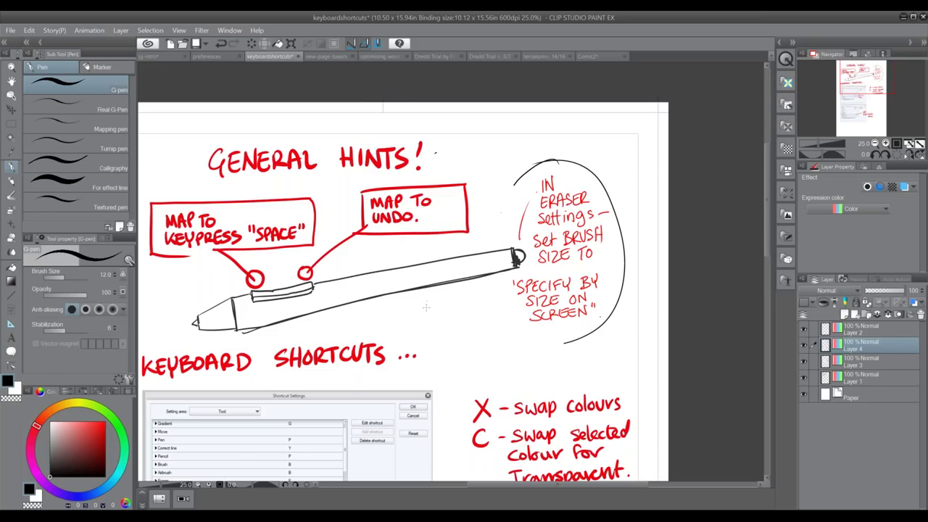
{"action": "left_click", "coordinate": [211, 53]}
{"action": "left_click_drag", "start_coordinate": [518, 380], "coordinate": [467, 386]}
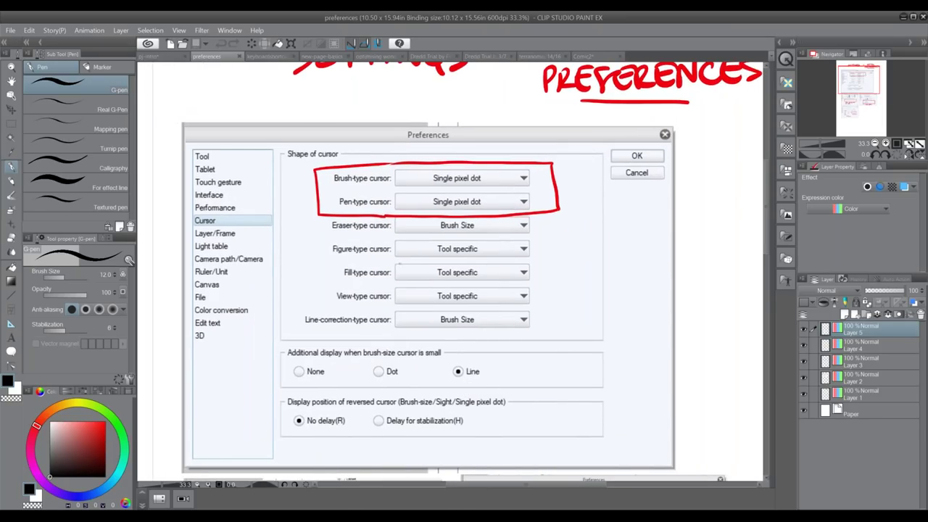
Open the program's Cursor preferences and bring up the shape choices for the brush-type cursor
{"action": "left_click", "coordinate": [13, 32]}
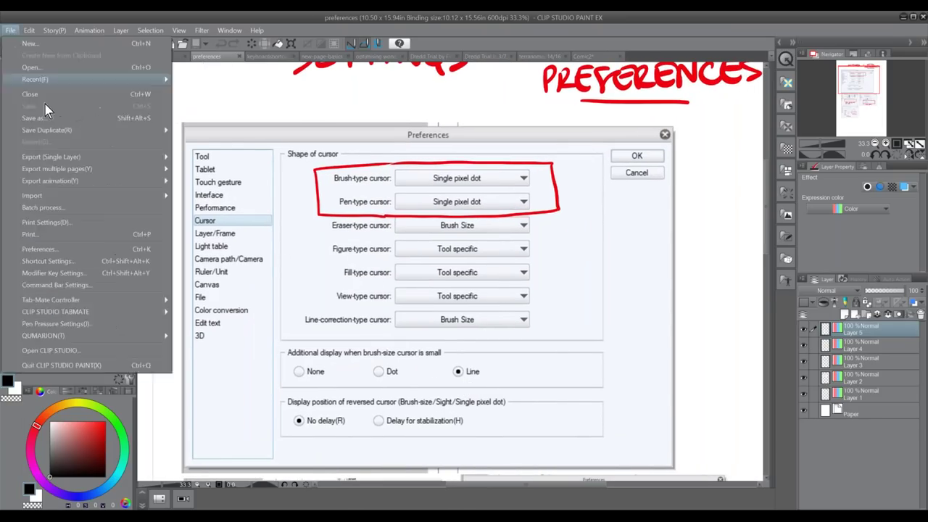
{"action": "left_click", "coordinate": [114, 250]}
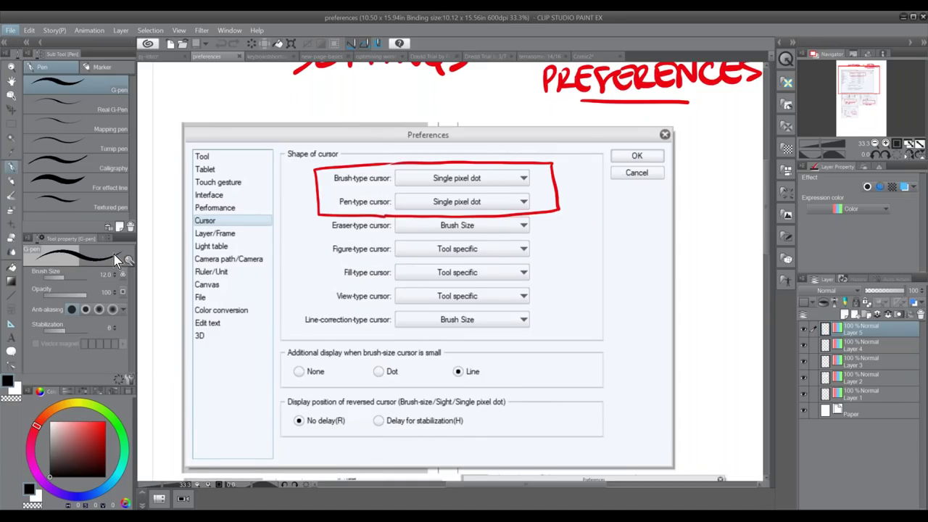
{"action": "left_click", "coordinate": [245, 169]}
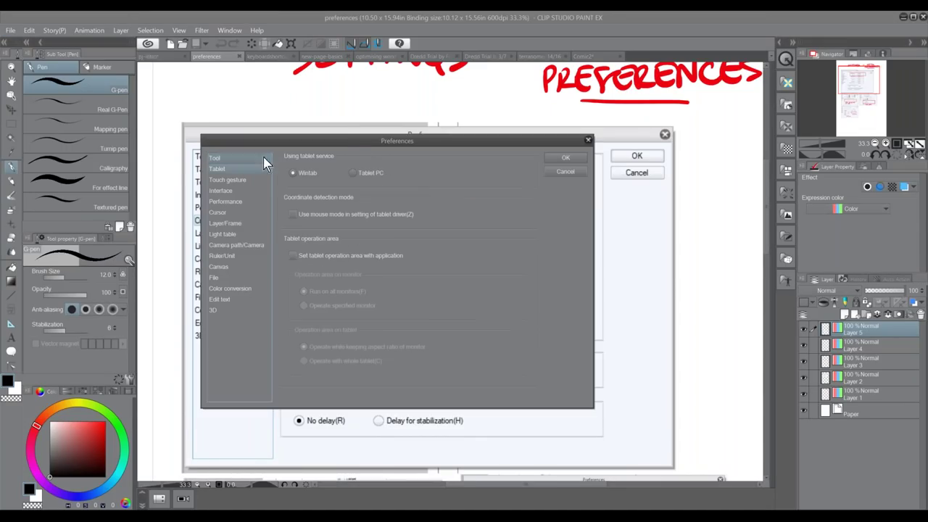
{"action": "left_click_drag", "start_coordinate": [354, 147], "coordinate": [366, 207]}
{"action": "left_click", "coordinate": [236, 251]}
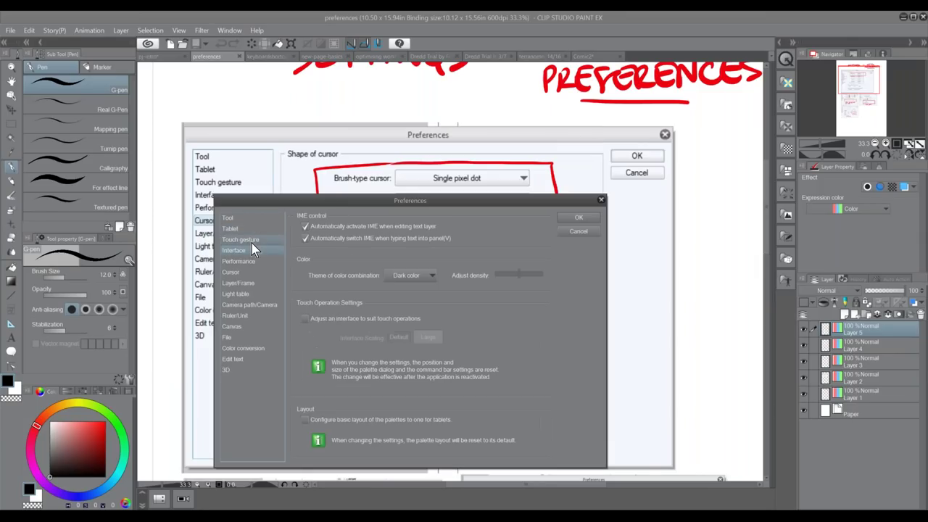
{"action": "left_click", "coordinate": [252, 273]}
{"action": "mouse_move", "coordinate": [507, 208]}
{"action": "left_mouse_down"}
{"action": "mouse_move", "coordinate": [486, 239]}
{"action": "mouse_move", "coordinate": [467, 242]}
{"action": "left_mouse_up"}
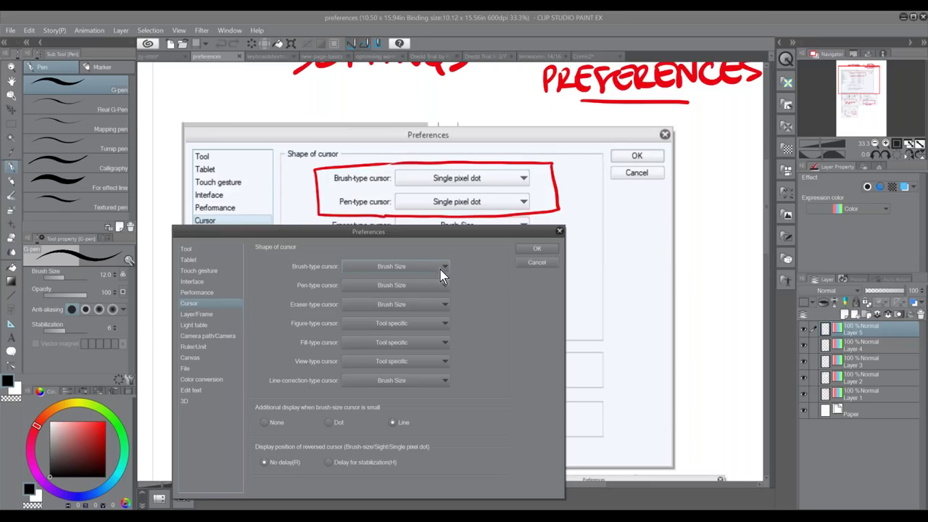
{"action": "left_click", "coordinate": [442, 266]}
{"action": "left_click", "coordinate": [476, 289]}
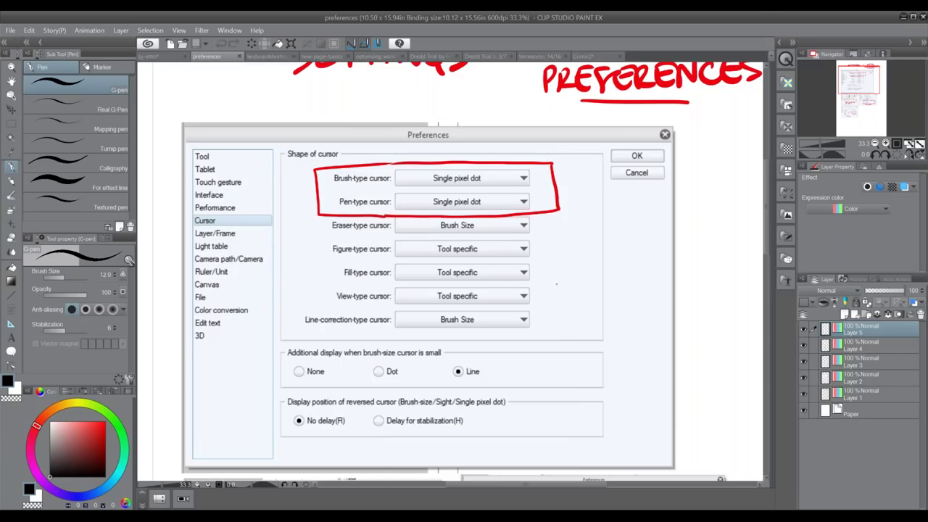
Draw a small black circle beside the Eraser-type cursor row, enlarge the G-pen and place a thick dot inside the circle
{"action": "left_click_drag", "start_coordinate": [567, 220], "coordinate": [583, 235]}
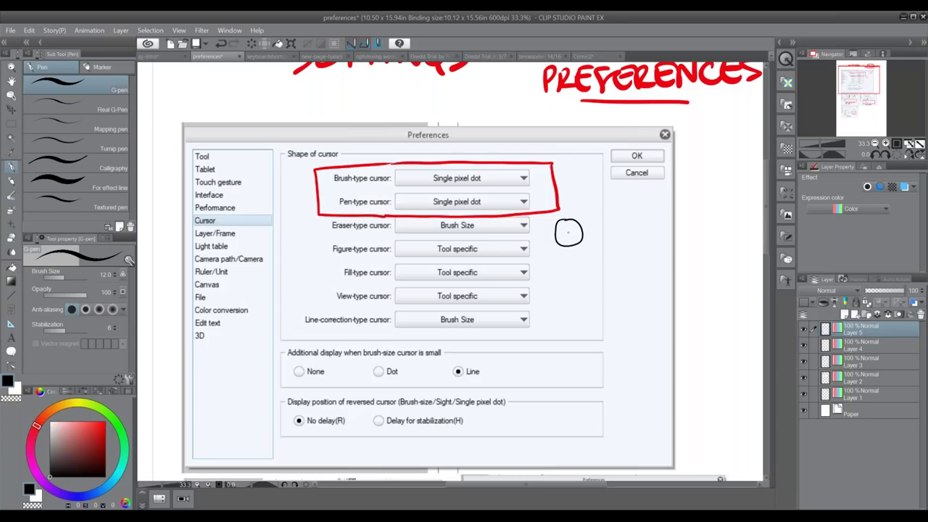
{"action": "key", "text": "bracketright"}
{"action": "key", "text": "bracketright"}
{"action": "key", "text": "bracketright"}
{"action": "key", "text": "bracketright"}
{"action": "key", "text": "bracketright"}
{"action": "key", "text": "bracketright"}
{"action": "key", "text": "bracketright"}
{"action": "key", "text": "bracketright"}
{"action": "key", "text": "bracketright"}
{"action": "mouse_move", "coordinate": [569, 232]}
{"action": "left_mouse_down"}
{"action": "mouse_move", "coordinate": [580, 222]}
{"action": "mouse_move", "coordinate": [571, 230]}
{"action": "left_mouse_up"}
Demonstrate stepping the G-pen's brush size up and down, finishing at 17
{"action": "key", "text": "bracketleft"}
{"action": "key", "text": "bracketleft"}
{"action": "key", "text": "bracketleft"}
{"action": "key", "text": "bracketleft"}
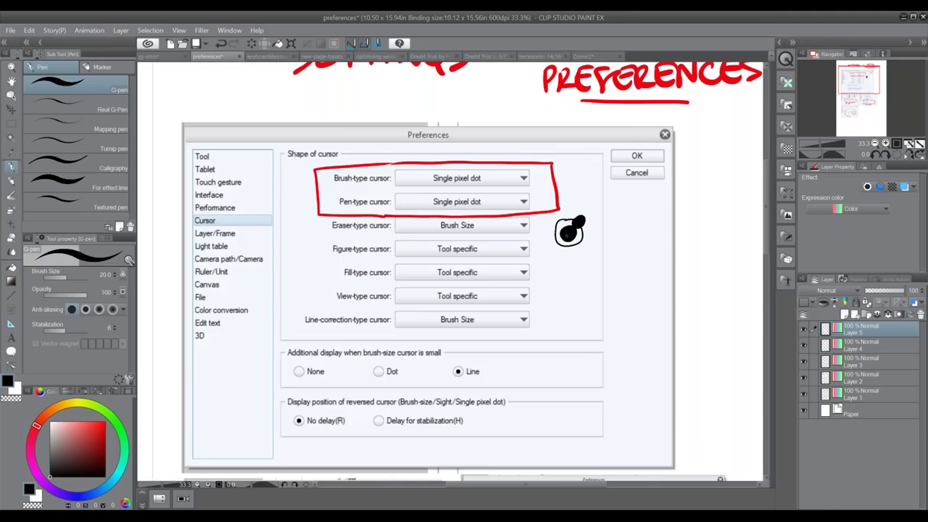
{"action": "key", "text": "bracketright"}
{"action": "key", "text": "bracketright"}
{"action": "key", "text": "bracketleft"}
{"action": "key", "text": "bracketleft"}
{"action": "key", "text": "bracketleft"}
{"action": "key", "text": "bracketleft"}
Set the unit of length to mm in the Ruler/Unit preferences, following the annotated screenshot
{"action": "left_click_drag", "start_coordinate": [557, 430], "coordinate": [580, 236]}
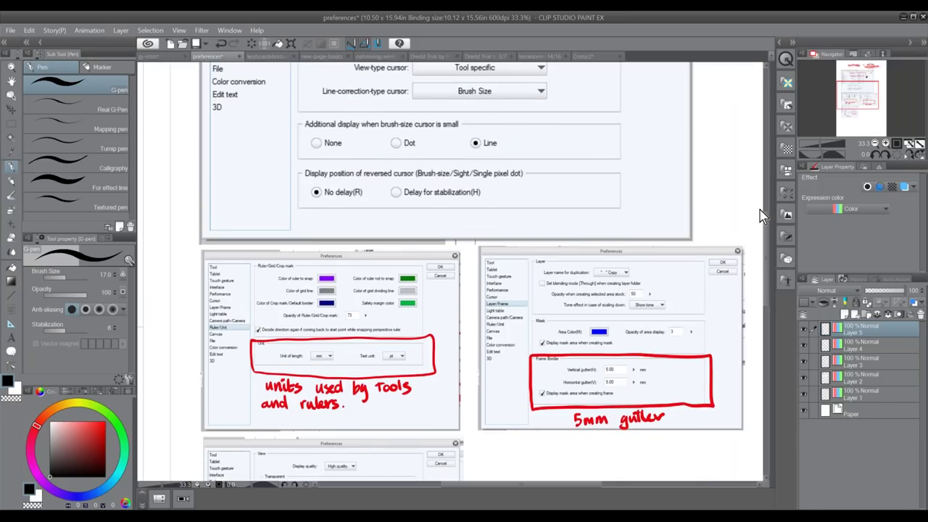
{"action": "left_click", "coordinate": [864, 149]}
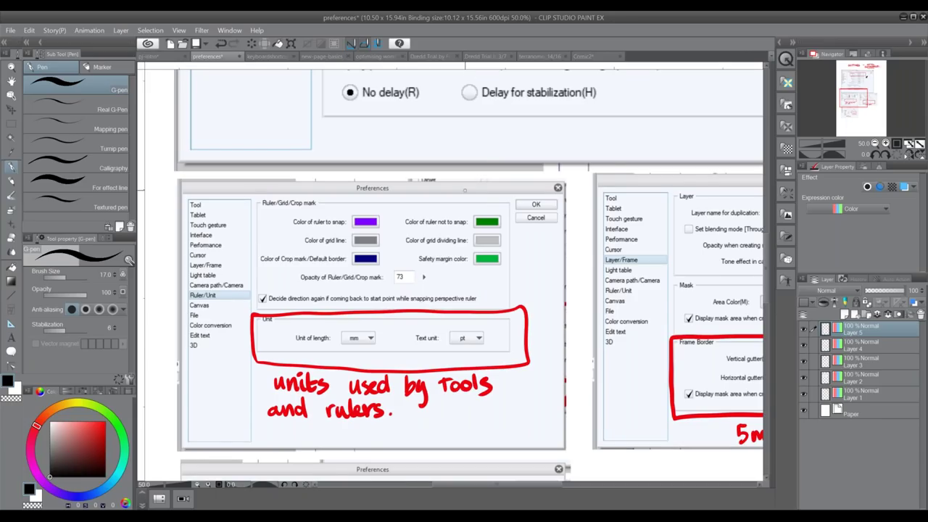
{"action": "left_click", "coordinate": [11, 31]}
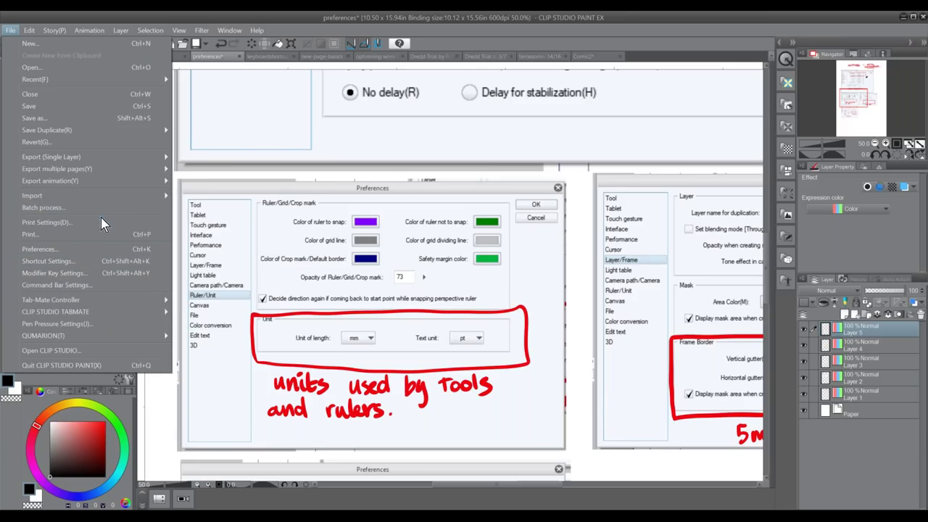
{"action": "left_click", "coordinate": [108, 255]}
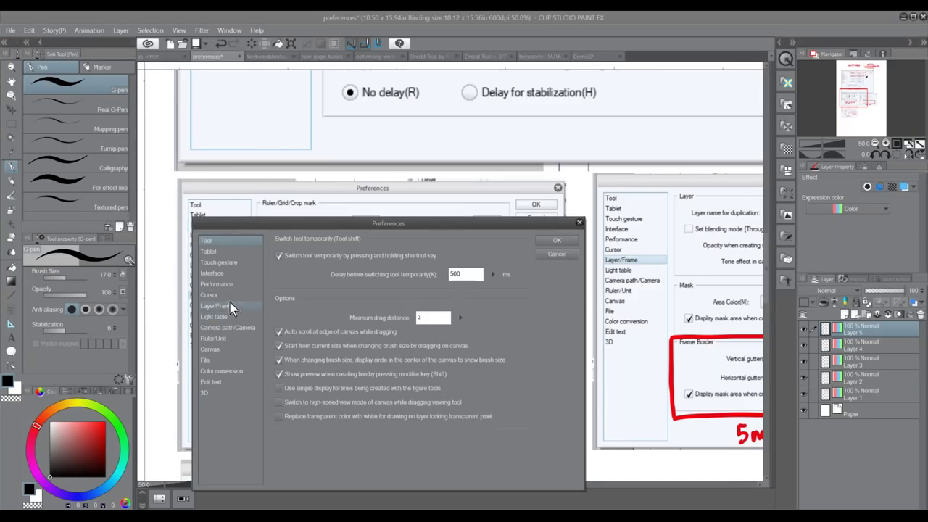
{"action": "left_click", "coordinate": [231, 338]}
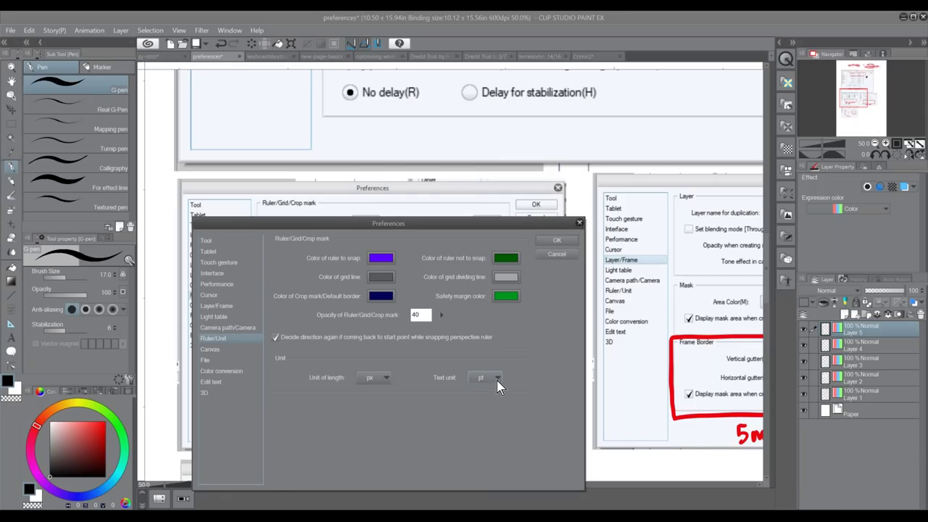
{"action": "left_click", "coordinate": [385, 379]}
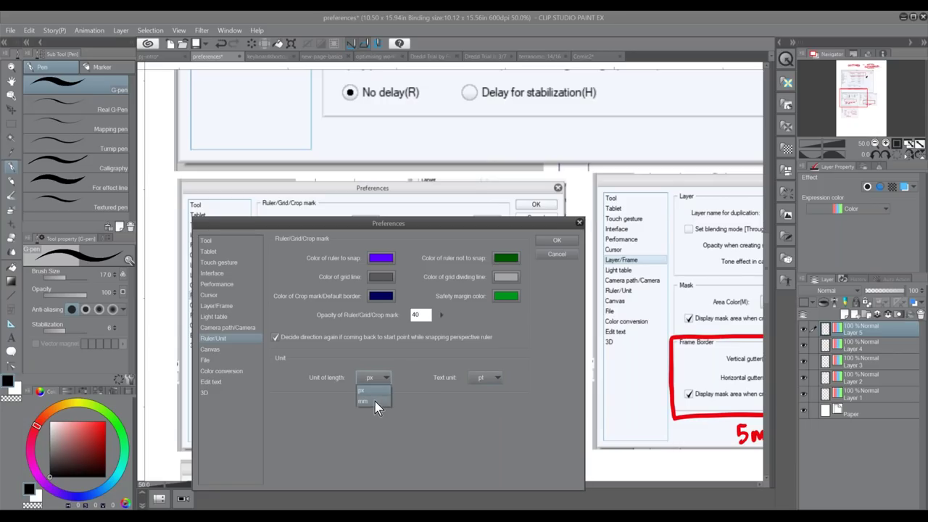
{"action": "left_click", "coordinate": [375, 402]}
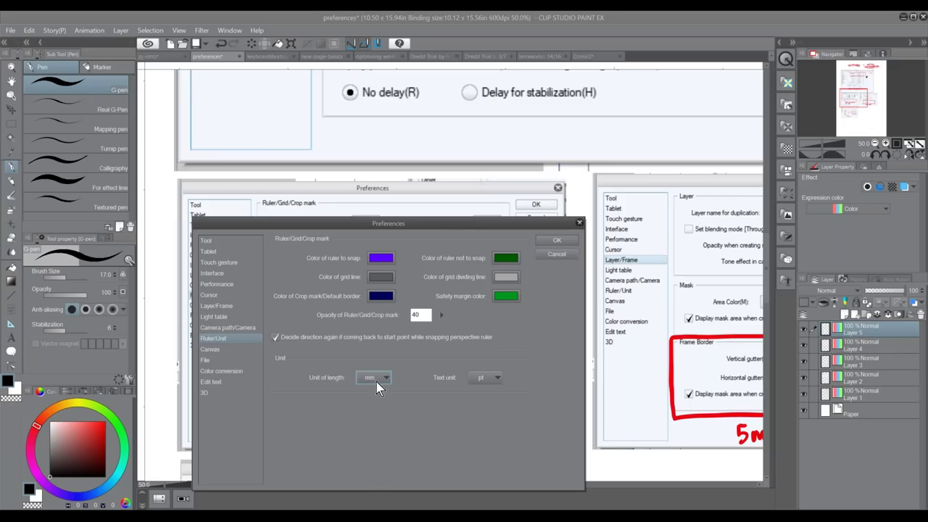
Confirm the unit preferences and draw three short vertical black G-pen strokes at brush size 1.00 beside the Ruler/Unit screenshot
{"action": "left_click", "coordinate": [558, 242]}
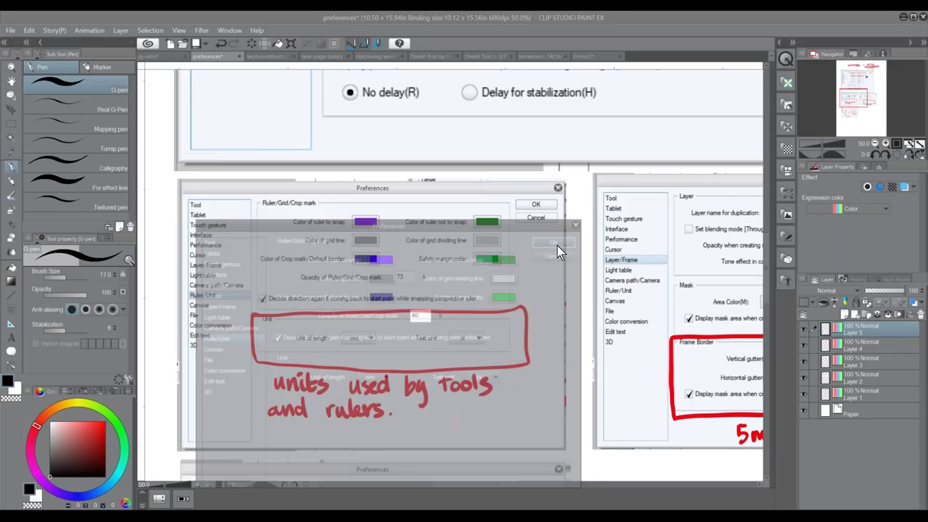
{"action": "left_click", "coordinate": [115, 276]}
{"action": "left_click", "coordinate": [114, 274]}
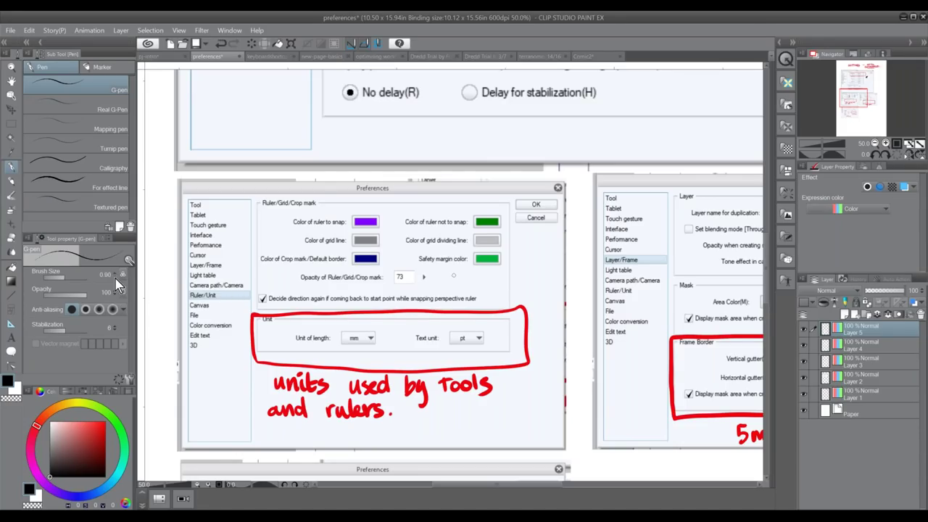
{"action": "left_click_drag", "start_coordinate": [162, 316], "coordinate": [164, 350]}
{"action": "left_click_drag", "start_coordinate": [167, 316], "coordinate": [169, 349]}
{"action": "left_click_drag", "start_coordinate": [174, 316], "coordinate": [174, 345]}
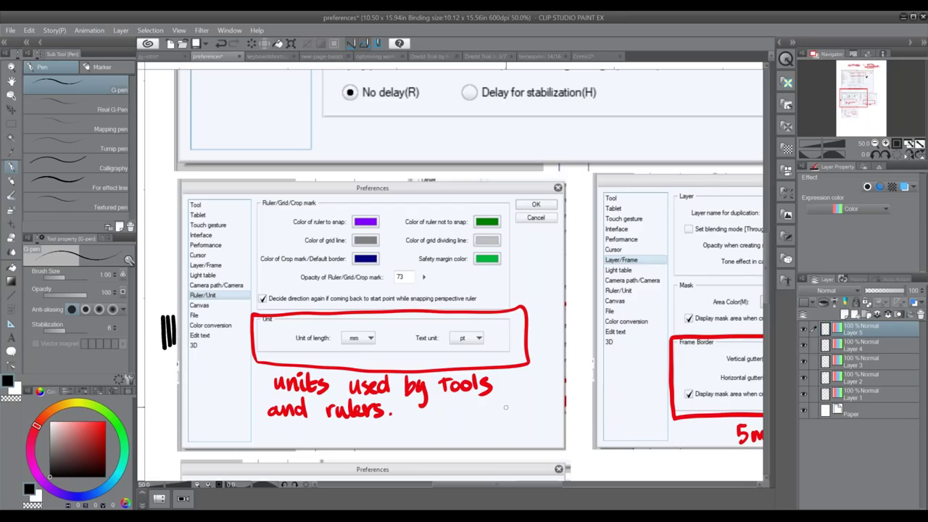
Open the program's Layer/Frame preferences and move the dialog off the annotated 5mm gutter screenshot
{"action": "left_click_drag", "start_coordinate": [554, 444], "coordinate": [339, 413]}
{"action": "left_click_drag", "start_coordinate": [448, 422], "coordinate": [390, 406]}
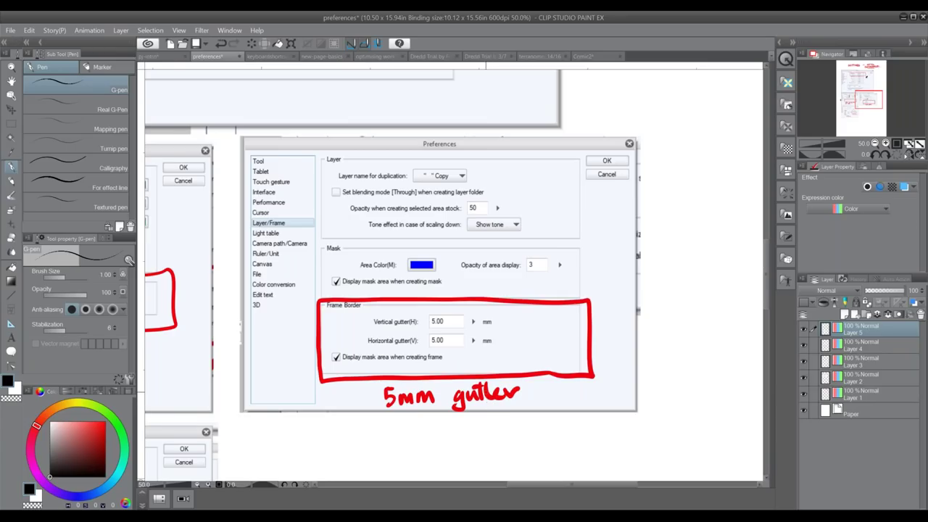
{"action": "left_click", "coordinate": [11, 30]}
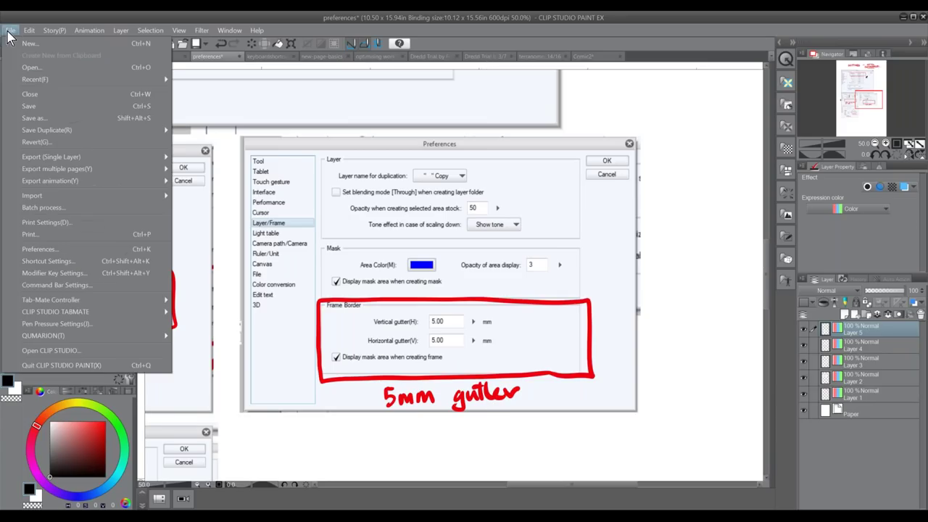
{"action": "left_click", "coordinate": [125, 254]}
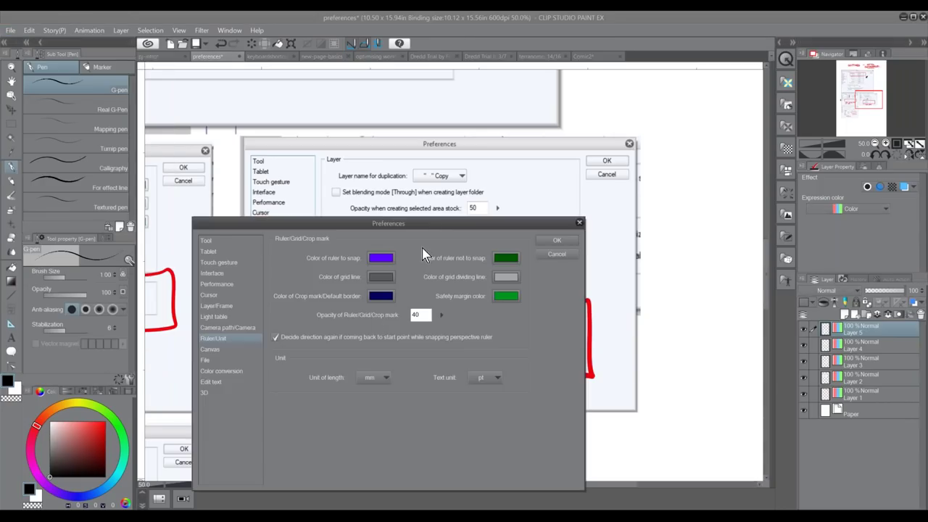
{"action": "left_click_drag", "start_coordinate": [434, 225], "coordinate": [551, 154]}
{"action": "left_click", "coordinate": [350, 234]}
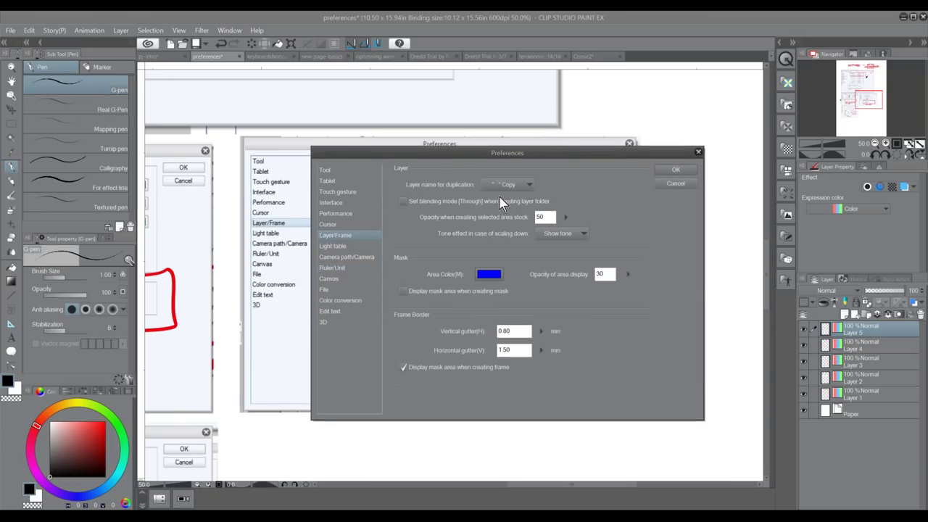
{"action": "left_click_drag", "start_coordinate": [547, 161], "coordinate": [453, 154]}
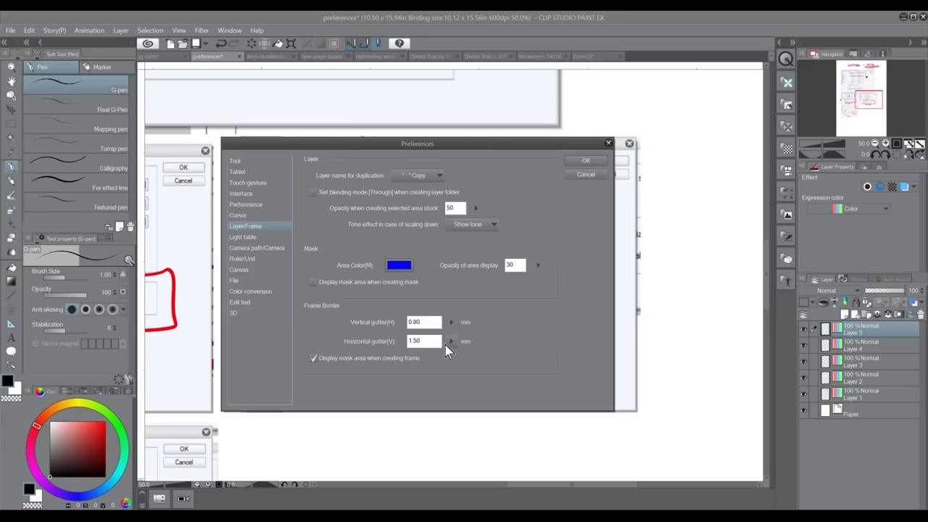
{"action": "left_click_drag", "start_coordinate": [507, 143], "coordinate": [429, 133]}
Set the frame border's vertical and horizontal gutters to 5.00 mm and apply the preferences
{"action": "left_click", "coordinate": [374, 312]}
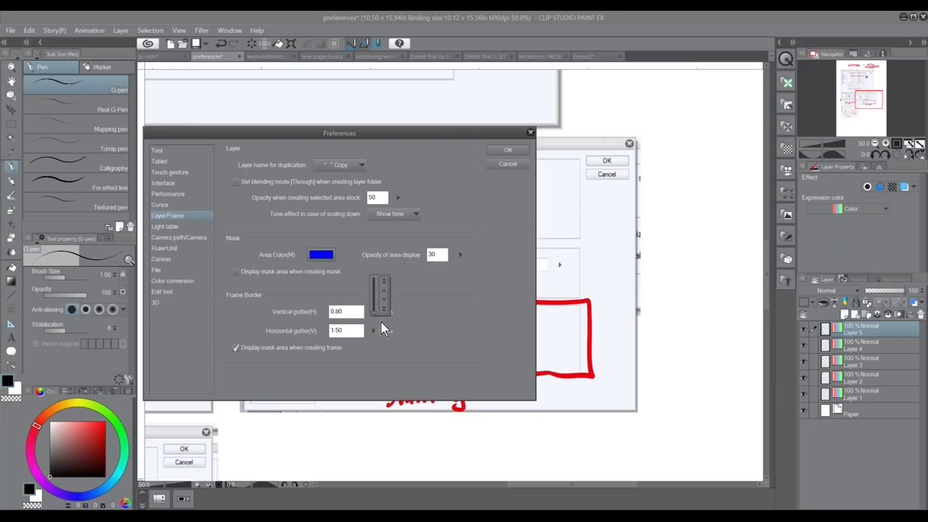
{"action": "mouse_move", "coordinate": [385, 301]}
{"action": "left_mouse_down"}
{"action": "mouse_move", "coordinate": [384, 292]}
{"action": "mouse_move", "coordinate": [377, 315]}
{"action": "mouse_move", "coordinate": [380, 305]}
{"action": "left_mouse_up"}
{"action": "left_click", "coordinate": [373, 330]}
{"action": "left_click_drag", "start_coordinate": [381, 309], "coordinate": [380, 306]}
{"action": "left_click", "coordinate": [415, 326]}
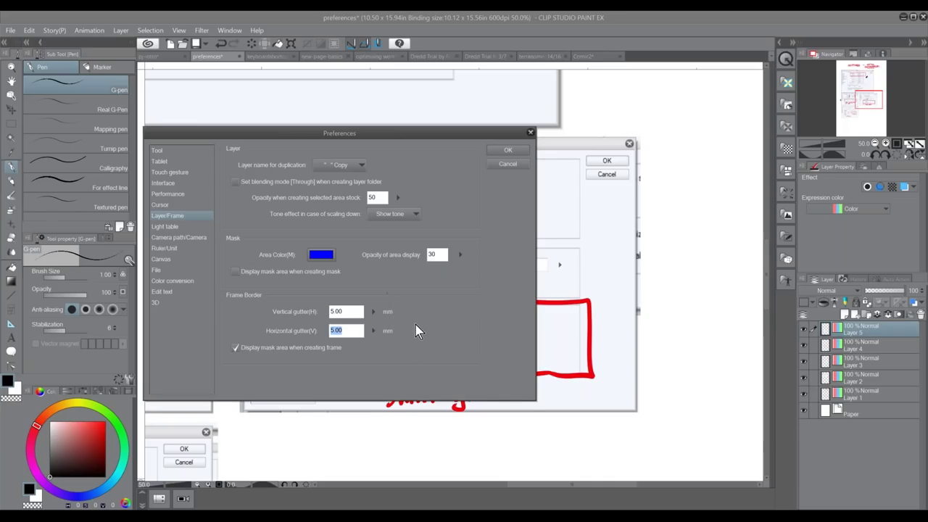
{"action": "left_click", "coordinate": [508, 150]}
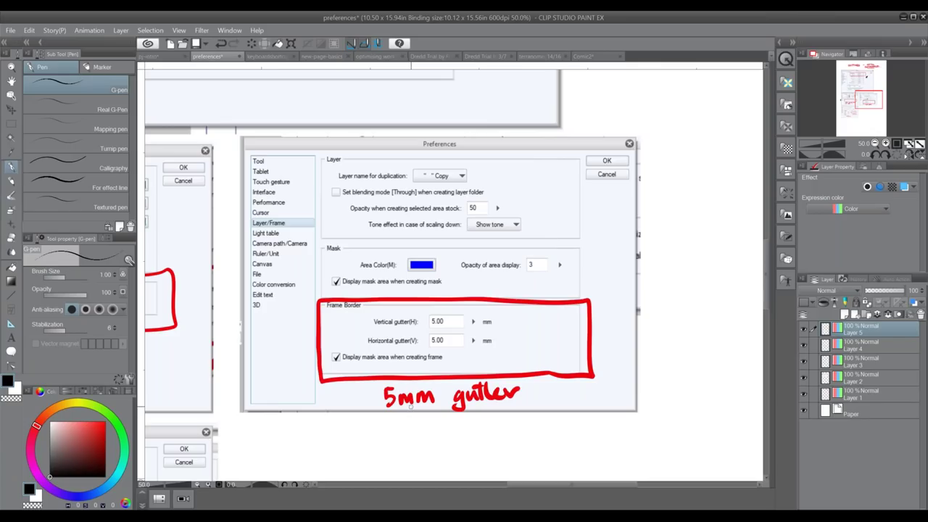
Examine the annotated Canvas preferences screenshot and locate the Print size view command
{"action": "mouse_move", "coordinate": [406, 430]}
{"action": "left_mouse_down"}
{"action": "mouse_move", "coordinate": [434, 390]}
{"action": "mouse_move", "coordinate": [555, 287]}
{"action": "mouse_move", "coordinate": [626, 282]}
{"action": "left_mouse_up"}
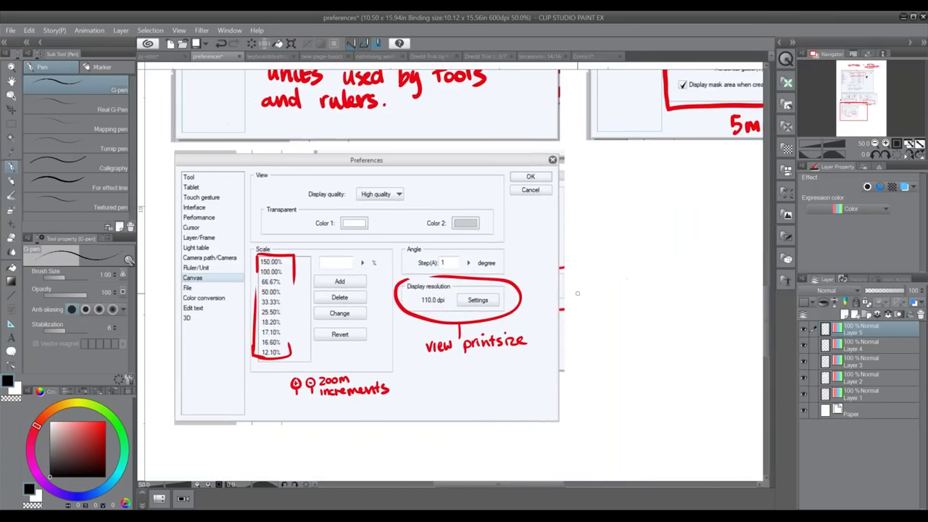
{"action": "left_click_drag", "start_coordinate": [480, 382], "coordinate": [480, 392]}
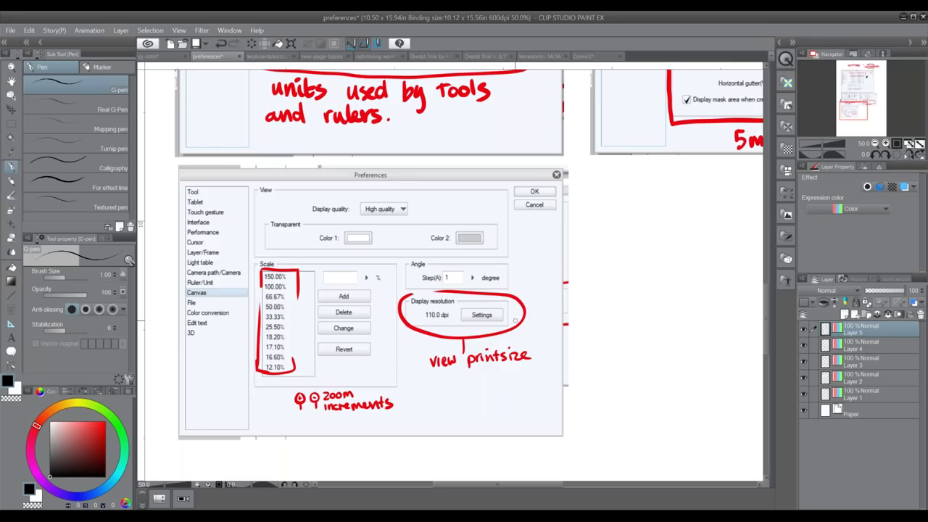
{"action": "left_click", "coordinate": [179, 31]}
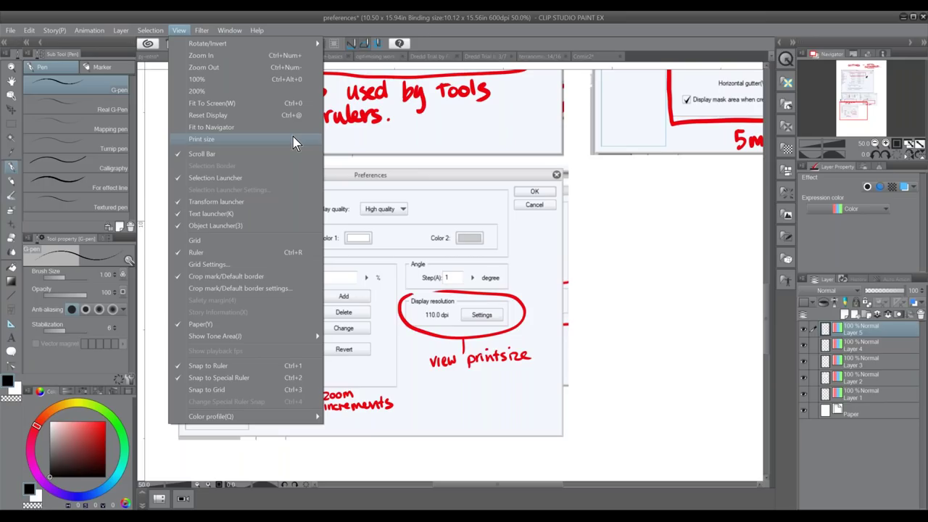
{"action": "left_click", "coordinate": [476, 436]}
Sketch a black page labelled "trad pencil" with width and height arrows in the blank area below the Canvas screenshot
{"action": "left_click_drag", "start_coordinate": [472, 435], "coordinate": [561, 156]}
{"action": "mouse_move", "coordinate": [245, 288]}
{"action": "left_mouse_down"}
{"action": "mouse_move", "coordinate": [295, 290]}
{"action": "mouse_move", "coordinate": [246, 328]}
{"action": "mouse_move", "coordinate": [248, 367]}
{"action": "mouse_move", "coordinate": [305, 283]}
{"action": "left_mouse_up"}
{"action": "mouse_move", "coordinate": [259, 334]}
{"action": "left_mouse_down"}
{"action": "mouse_move", "coordinate": [275, 340]}
{"action": "mouse_move", "coordinate": [277, 326]}
{"action": "mouse_move", "coordinate": [293, 326]}
{"action": "mouse_move", "coordinate": [300, 308]}
{"action": "mouse_move", "coordinate": [256, 308]}
{"action": "mouse_move", "coordinate": [290, 301]}
{"action": "mouse_move", "coordinate": [290, 284]}
{"action": "mouse_move", "coordinate": [307, 286]}
{"action": "left_mouse_up"}
{"action": "mouse_move", "coordinate": [239, 272]}
{"action": "left_mouse_down"}
{"action": "mouse_move", "coordinate": [306, 274]}
{"action": "mouse_move", "coordinate": [305, 282]}
{"action": "left_mouse_up"}
{"action": "mouse_move", "coordinate": [245, 254]}
{"action": "left_mouse_down"}
{"action": "mouse_move", "coordinate": [236, 385]}
{"action": "mouse_move", "coordinate": [226, 269]}
{"action": "left_mouse_up"}
{"action": "left_click_drag", "start_coordinate": [224, 361], "coordinate": [224, 371]}
{"action": "mouse_move", "coordinate": [217, 369]}
{"action": "left_mouse_down"}
{"action": "mouse_move", "coordinate": [248, 374]}
{"action": "mouse_move", "coordinate": [225, 368]}
{"action": "left_mouse_up"}
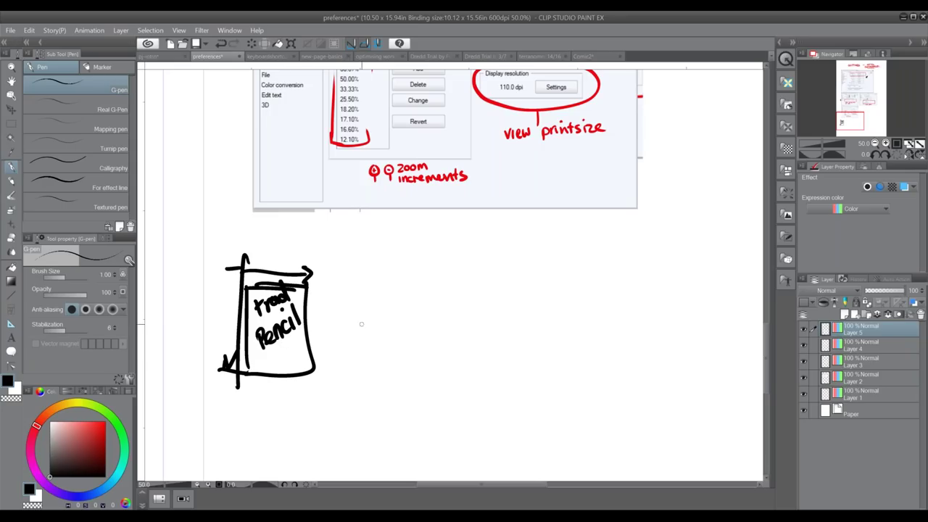
Sketch a second page with an inner border labelled "digital" and draw an arrow to it from the pencil page
{"action": "mouse_move", "coordinate": [351, 259]}
{"action": "left_mouse_down"}
{"action": "mouse_move", "coordinate": [345, 380]}
{"action": "mouse_move", "coordinate": [360, 265]}
{"action": "mouse_move", "coordinate": [439, 303]}
{"action": "mouse_move", "coordinate": [419, 390]}
{"action": "mouse_move", "coordinate": [345, 377]}
{"action": "left_mouse_up"}
{"action": "left_click_drag", "start_coordinate": [366, 245], "coordinate": [373, 256]}
{"action": "mouse_move", "coordinate": [385, 245]}
{"action": "left_mouse_down"}
{"action": "mouse_move", "coordinate": [379, 266]}
{"action": "mouse_move", "coordinate": [395, 255]}
{"action": "left_mouse_up"}
{"action": "mouse_move", "coordinate": [403, 230]}
{"action": "left_mouse_down"}
{"action": "mouse_move", "coordinate": [404, 255]}
{"action": "mouse_move", "coordinate": [410, 239]}
{"action": "mouse_move", "coordinate": [416, 255]}
{"action": "left_mouse_up"}
{"action": "left_click_drag", "start_coordinate": [424, 226], "coordinate": [424, 255]}
{"action": "left_click_drag", "start_coordinate": [315, 319], "coordinate": [365, 321]}
{"action": "mouse_move", "coordinate": [354, 312]}
{"action": "left_mouse_down"}
{"action": "mouse_move", "coordinate": [365, 321]}
{"action": "mouse_move", "coordinate": [355, 329]}
{"action": "left_mouse_up"}
{"action": "left_click_drag", "start_coordinate": [360, 276], "coordinate": [435, 281]}
{"action": "mouse_move", "coordinate": [360, 277]}
{"action": "left_mouse_down"}
{"action": "mouse_move", "coordinate": [360, 364]}
{"action": "mouse_move", "coordinate": [417, 369]}
{"action": "mouse_move", "coordinate": [435, 268]}
{"action": "left_mouse_up"}
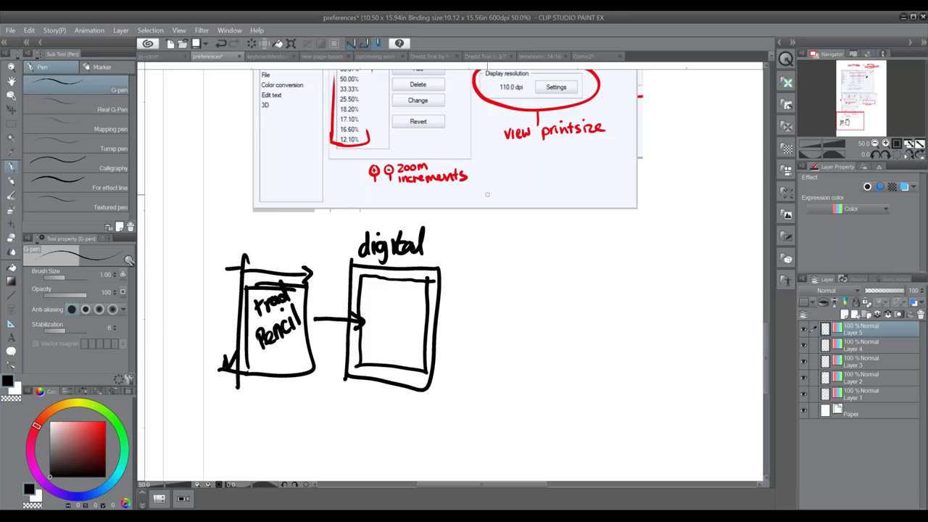
Write "view print size" beside the digital page, sketch a third bordered page and link the pencil page to it with a curved arrow
{"action": "mouse_move", "coordinate": [436, 287]}
{"action": "left_mouse_down"}
{"action": "mouse_move", "coordinate": [462, 287]}
{"action": "mouse_move", "coordinate": [460, 258]}
{"action": "mouse_move", "coordinate": [465, 274]}
{"action": "mouse_move", "coordinate": [492, 259]}
{"action": "mouse_move", "coordinate": [457, 302]}
{"action": "mouse_move", "coordinate": [468, 294]}
{"action": "mouse_move", "coordinate": [480, 306]}
{"action": "mouse_move", "coordinate": [493, 297]}
{"action": "left_mouse_up"}
{"action": "left_click_drag", "start_coordinate": [465, 312], "coordinate": [452, 328]}
{"action": "mouse_move", "coordinate": [462, 317]}
{"action": "left_mouse_down"}
{"action": "mouse_move", "coordinate": [464, 331]}
{"action": "mouse_move", "coordinate": [486, 331]}
{"action": "left_mouse_up"}
{"action": "left_click", "coordinate": [473, 312]}
{"action": "mouse_move", "coordinate": [506, 265]}
{"action": "left_mouse_down"}
{"action": "mouse_move", "coordinate": [504, 369]}
{"action": "mouse_move", "coordinate": [565, 267]}
{"action": "mouse_move", "coordinate": [503, 372]}
{"action": "left_mouse_up"}
{"action": "mouse_move", "coordinate": [507, 267]}
{"action": "left_mouse_down"}
{"action": "mouse_move", "coordinate": [586, 312]}
{"action": "mouse_move", "coordinate": [503, 372]}
{"action": "left_mouse_up"}
{"action": "mouse_move", "coordinate": [568, 282]}
{"action": "left_mouse_down"}
{"action": "mouse_move", "coordinate": [567, 361]}
{"action": "mouse_move", "coordinate": [515, 277]}
{"action": "left_mouse_up"}
{"action": "mouse_move", "coordinate": [283, 367]}
{"action": "left_mouse_down"}
{"action": "mouse_move", "coordinate": [335, 410]}
{"action": "mouse_move", "coordinate": [454, 404]}
{"action": "mouse_move", "coordinate": [498, 383]}
{"action": "mouse_move", "coordinate": [443, 410]}
{"action": "mouse_move", "coordinate": [499, 380]}
{"action": "left_mouse_up"}
{"action": "mouse_move", "coordinate": [528, 272]}
{"action": "left_mouse_down"}
{"action": "mouse_move", "coordinate": [538, 366]}
{"action": "mouse_move", "coordinate": [573, 327]}
{"action": "mouse_move", "coordinate": [537, 271]}
{"action": "left_mouse_up"}
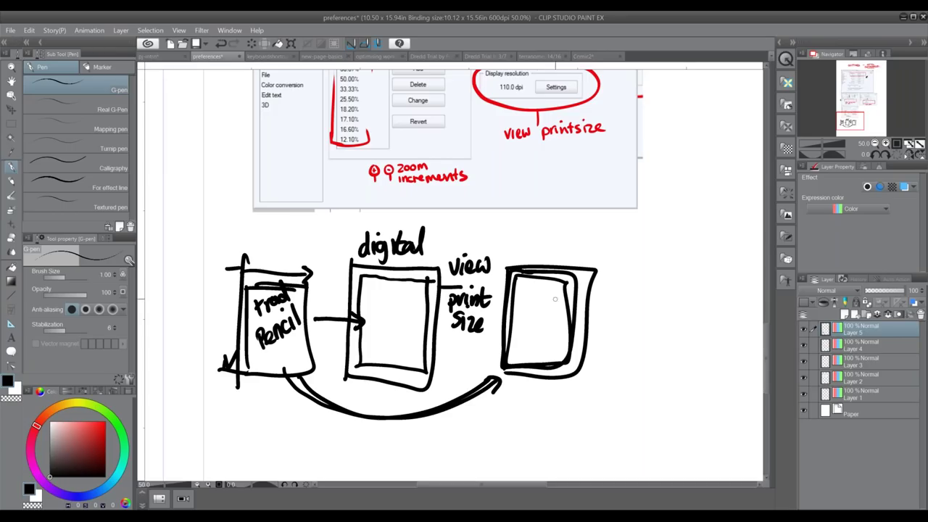
Open the program's Canvas preferences and move the dialog below the screenshot's circled display resolution
{"action": "mouse_move", "coordinate": [525, 379]}
{"action": "left_mouse_down"}
{"action": "mouse_move", "coordinate": [501, 383]}
{"action": "mouse_move", "coordinate": [465, 414]}
{"action": "left_mouse_up"}
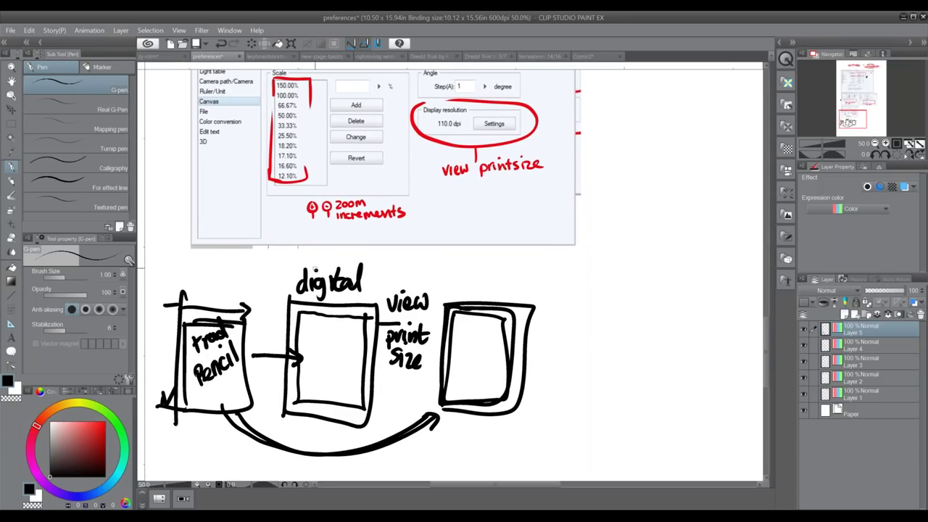
{"action": "left_click", "coordinate": [11, 31]}
{"action": "mouse_move", "coordinate": [167, 196]}
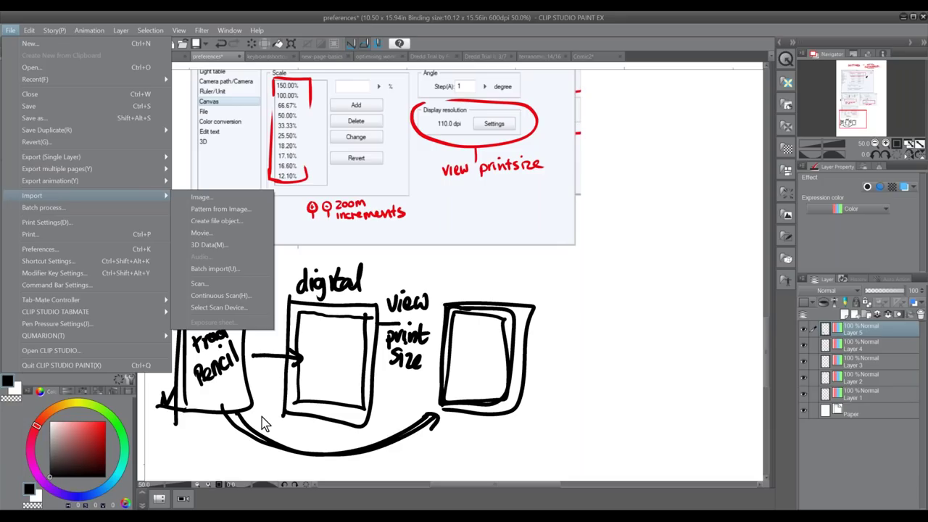
{"action": "left_click", "coordinate": [137, 260]}
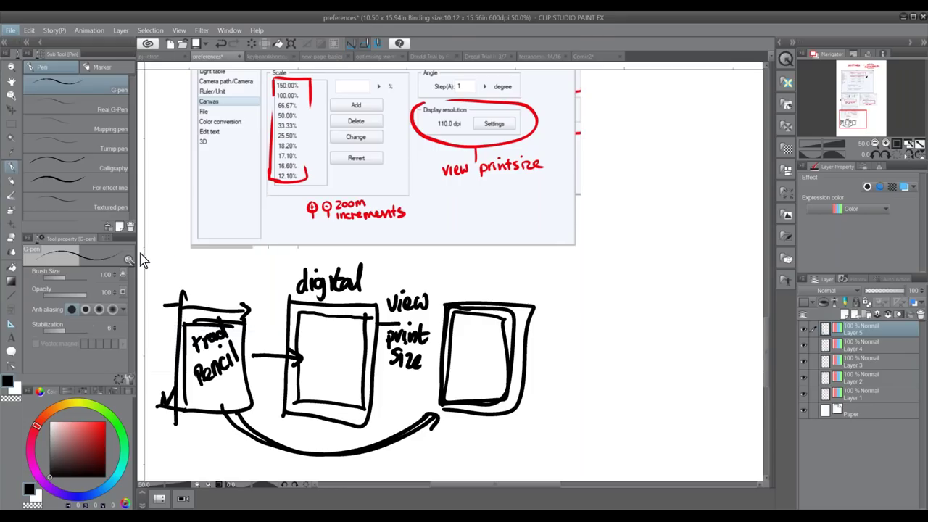
{"action": "left_click", "coordinate": [185, 248]}
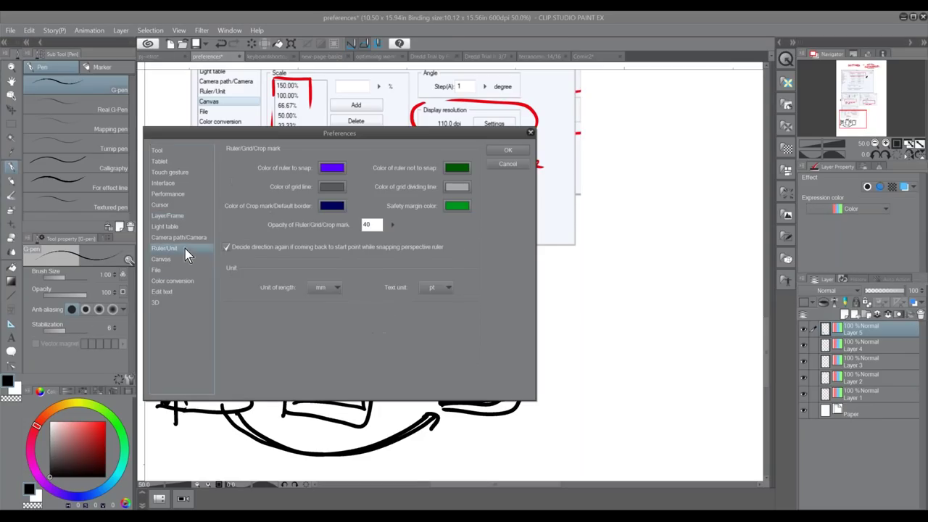
{"action": "left_click", "coordinate": [185, 259]}
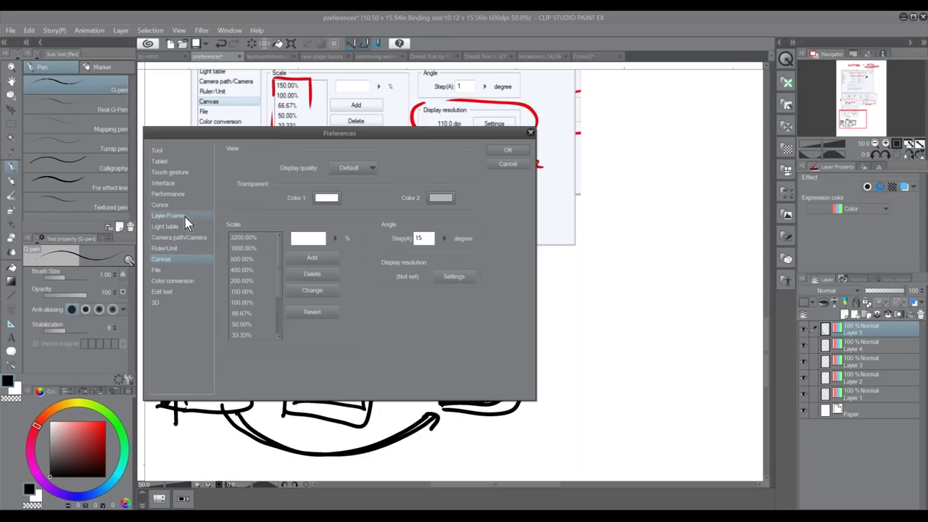
{"action": "left_click", "coordinate": [185, 216]}
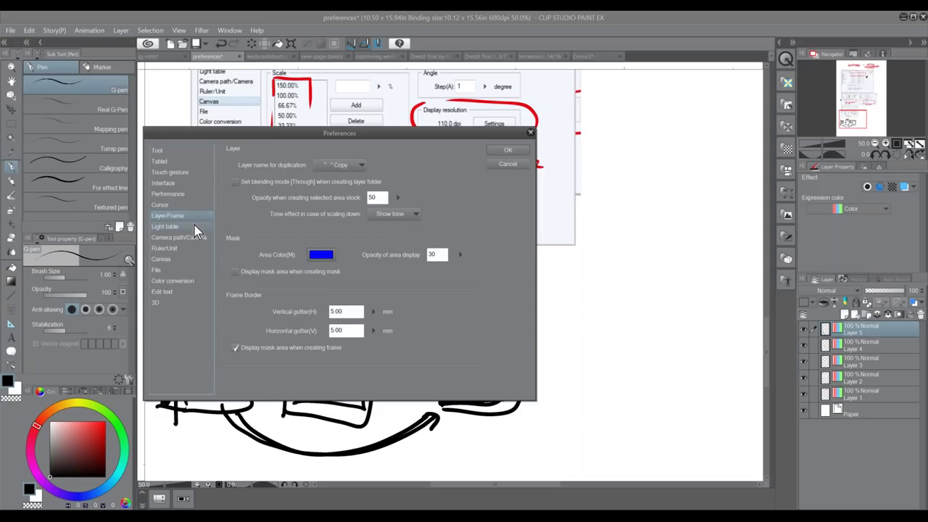
{"action": "left_click", "coordinate": [192, 248]}
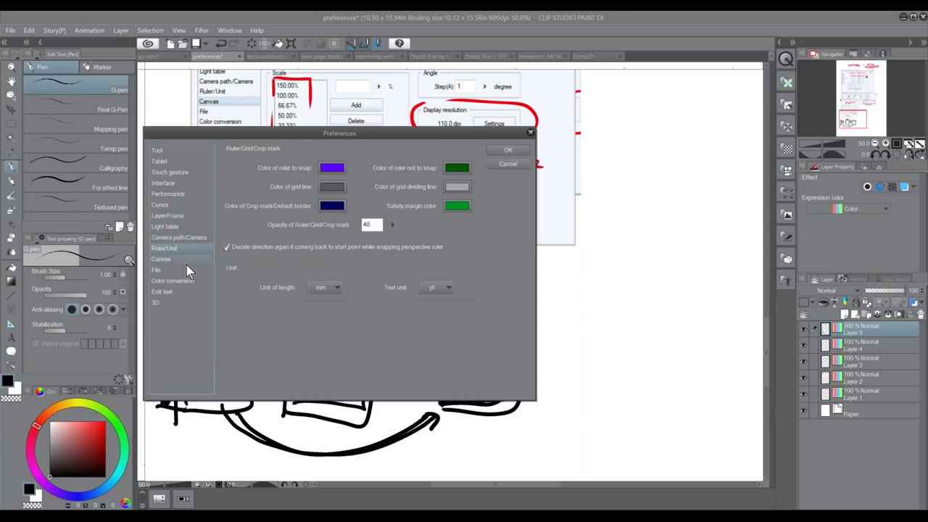
{"action": "left_click", "coordinate": [190, 260]}
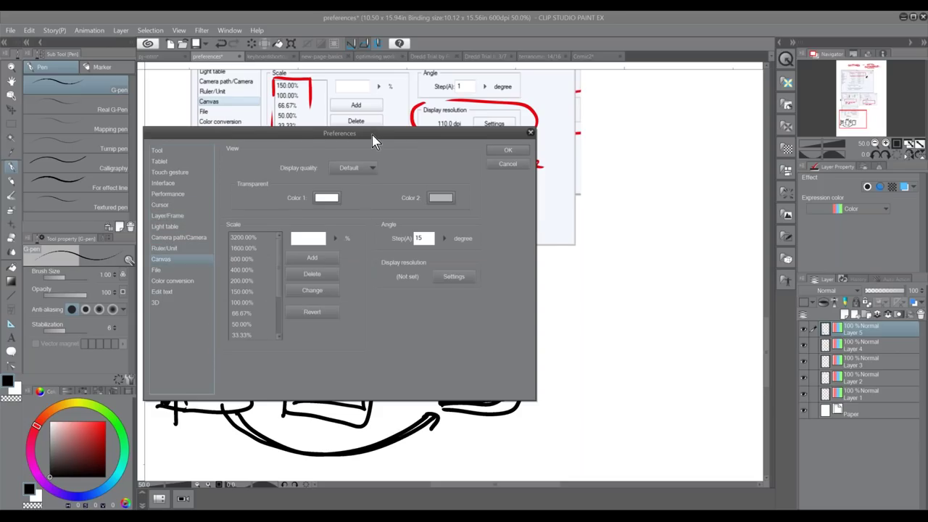
{"action": "left_click_drag", "start_coordinate": [373, 140], "coordinate": [415, 181]}
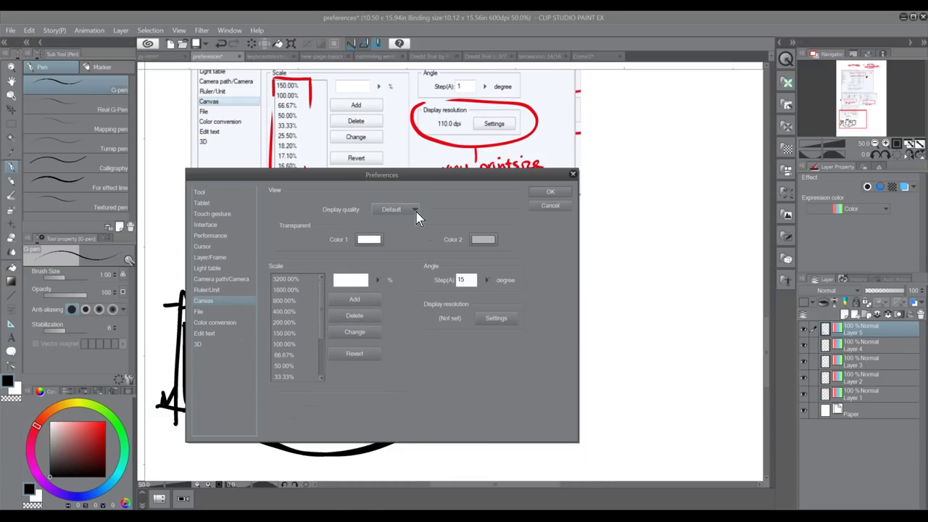
Delete the canvas scale entries from 3200% down to 150% and select the 50.00% entry
{"action": "left_click", "coordinate": [293, 279]}
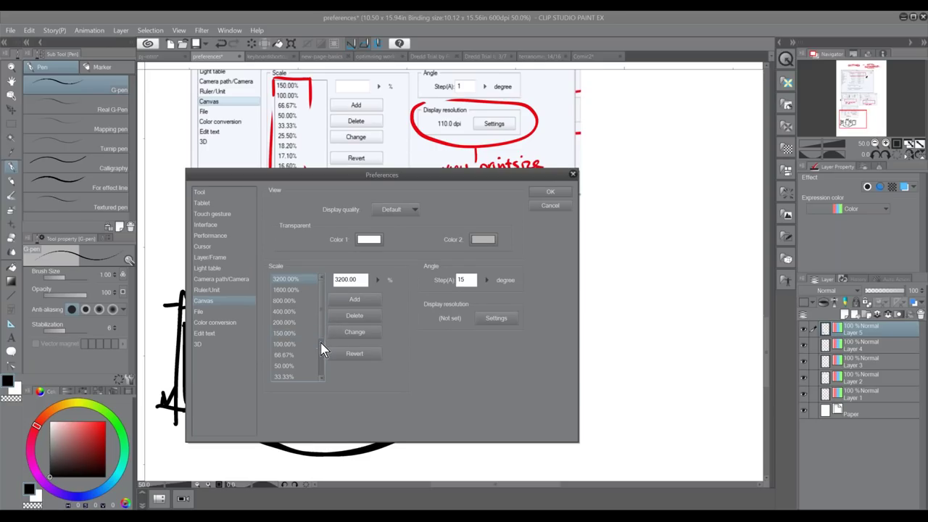
{"action": "left_click_drag", "start_coordinate": [321, 333], "coordinate": [299, 295]}
{"action": "left_click", "coordinate": [359, 317]}
{"action": "left_click", "coordinate": [359, 317]}
{"action": "left_click", "coordinate": [361, 319]}
{"action": "left_click", "coordinate": [362, 320]}
{"action": "left_click", "coordinate": [363, 322]}
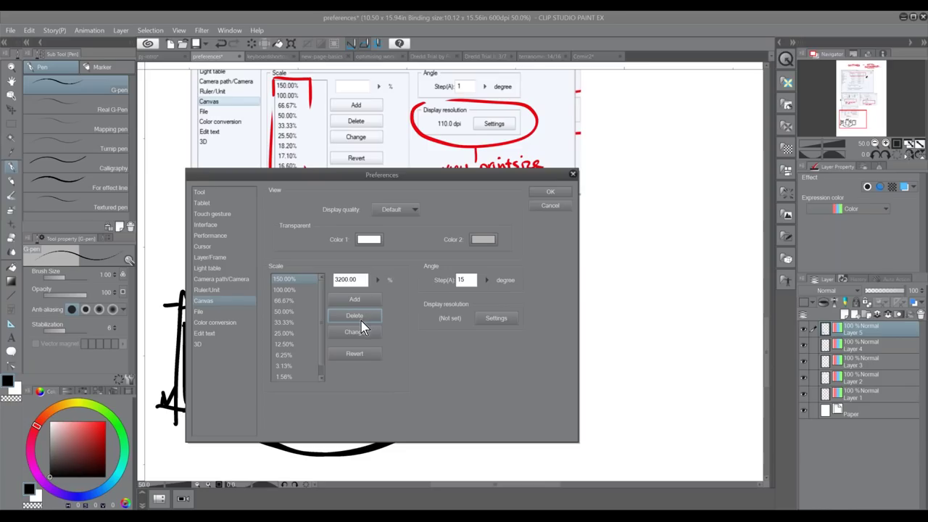
{"action": "left_click", "coordinate": [364, 324]}
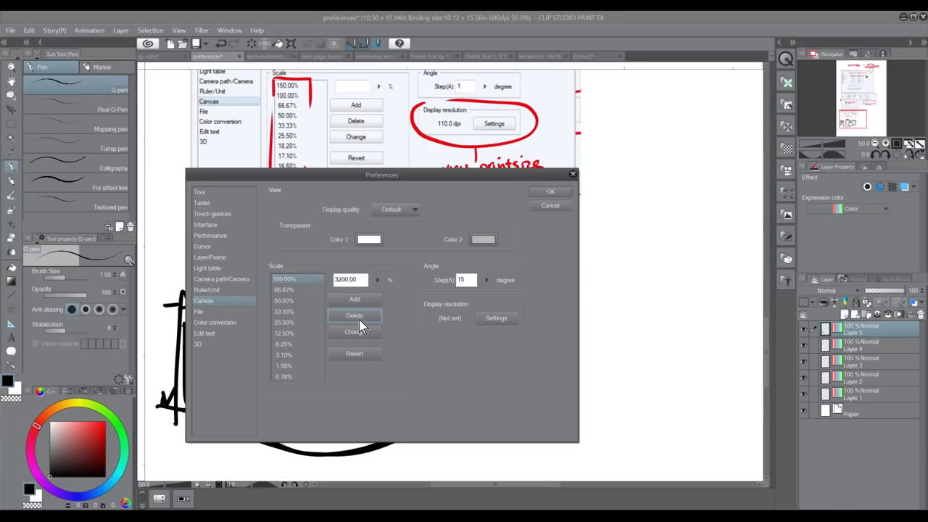
{"action": "left_click_drag", "start_coordinate": [367, 280], "coordinate": [334, 280]}
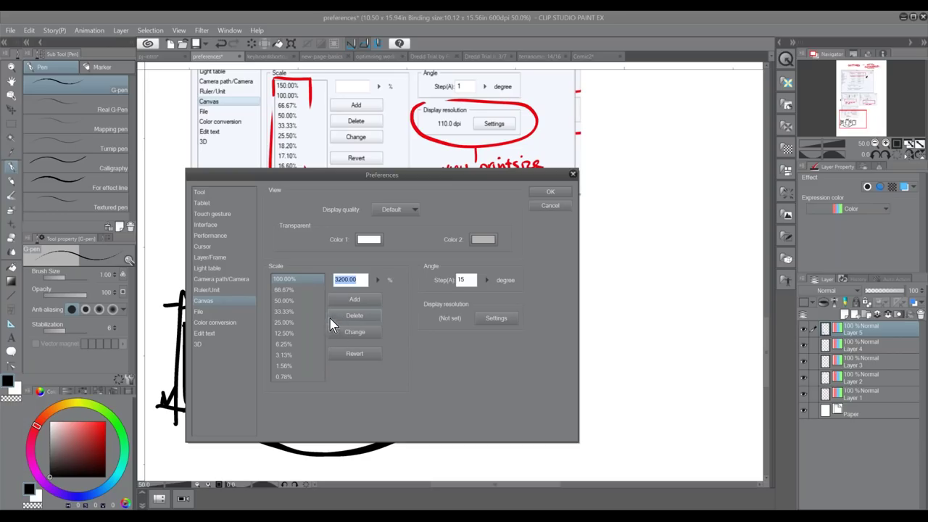
{"action": "left_click", "coordinate": [308, 301]}
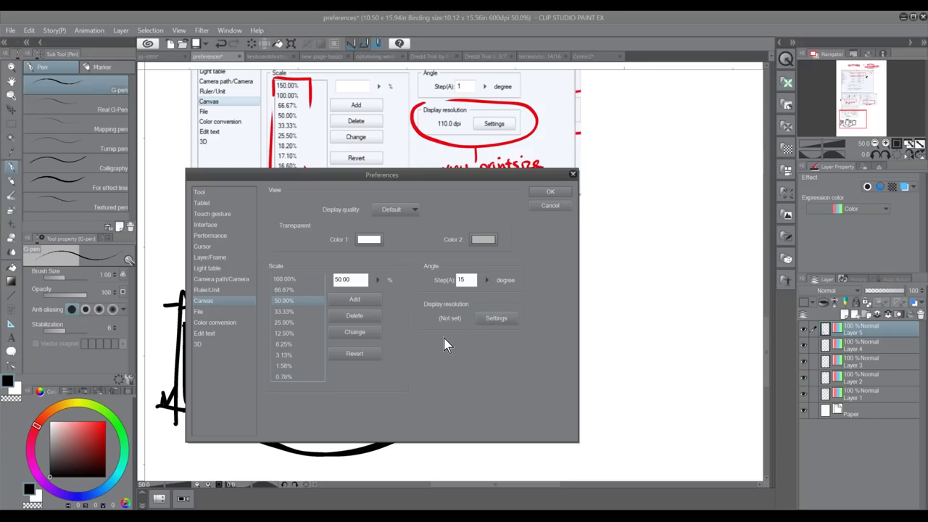
Set the display resolution to 110.0 dpi using the on-screen ruler settings, and select the 66.67% scale entry
{"action": "left_click", "coordinate": [493, 321]}
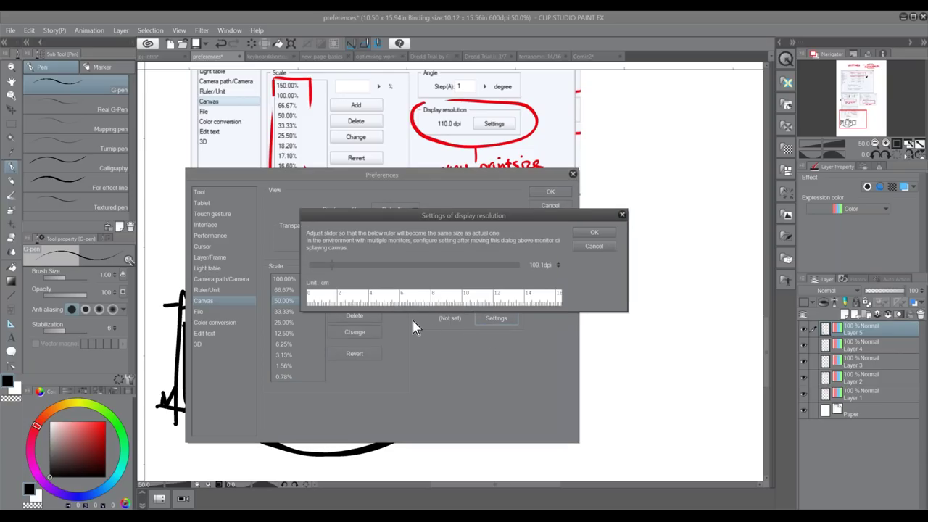
{"action": "mouse_move", "coordinate": [333, 266]}
{"action": "left_mouse_down"}
{"action": "mouse_move", "coordinate": [362, 268]}
{"action": "mouse_move", "coordinate": [331, 268]}
{"action": "left_mouse_up"}
{"action": "key", "text": "Right"}
{"action": "key", "text": "Right"}
{"action": "key", "text": "Right"}
{"action": "key", "text": "Right"}
{"action": "key", "text": "Right"}
{"action": "key", "text": "Right"}
{"action": "key", "text": "Right"}
{"action": "key", "text": "Right"}
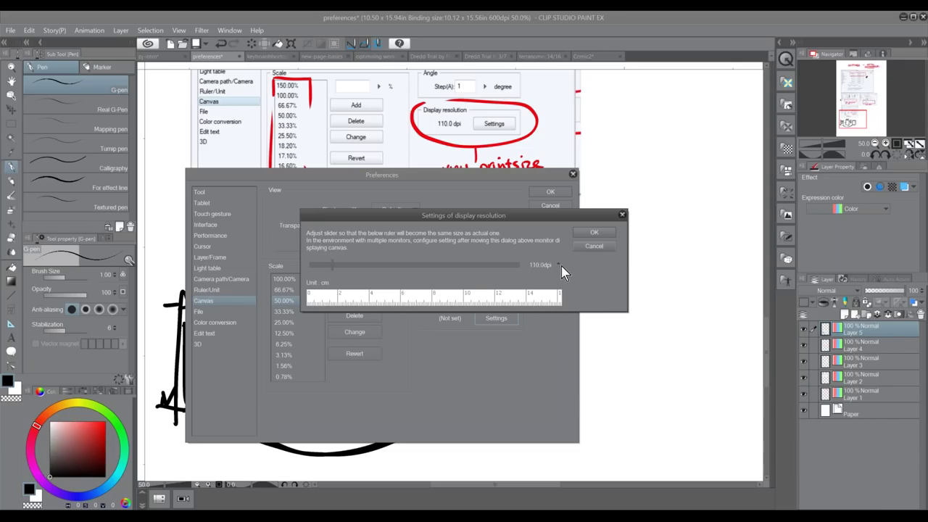
{"action": "left_click", "coordinate": [592, 233]}
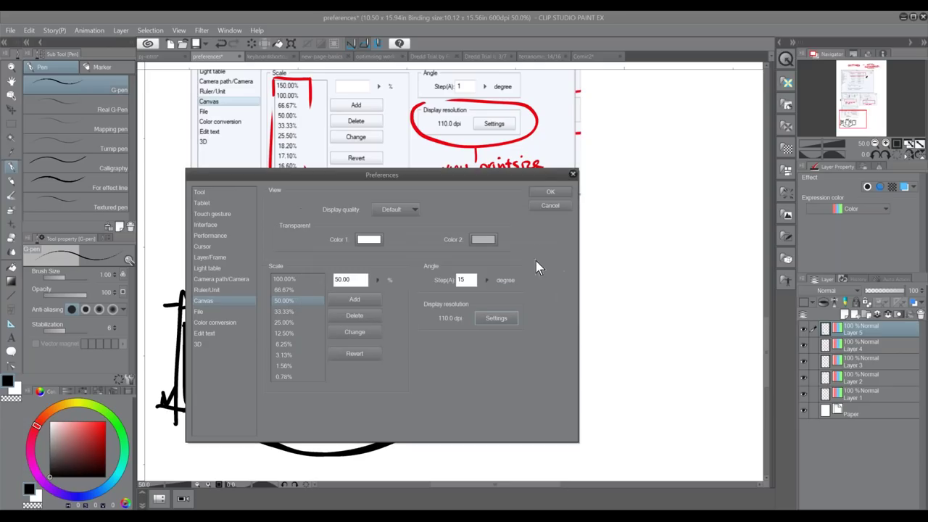
{"action": "left_click", "coordinate": [294, 289]}
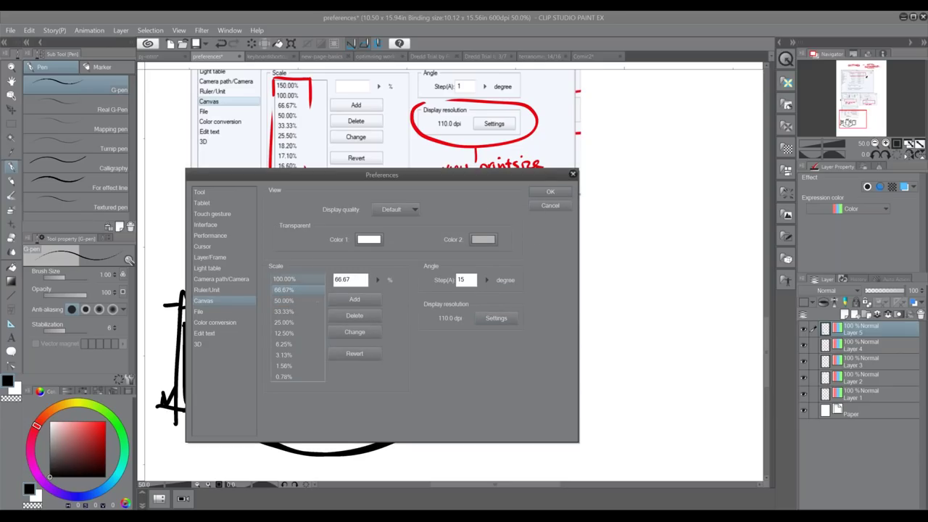
Delete the 66.67% canvas scale entry and the entries from 0.78% up to 6.25%, and apply the preferences
{"action": "left_click", "coordinate": [363, 314]}
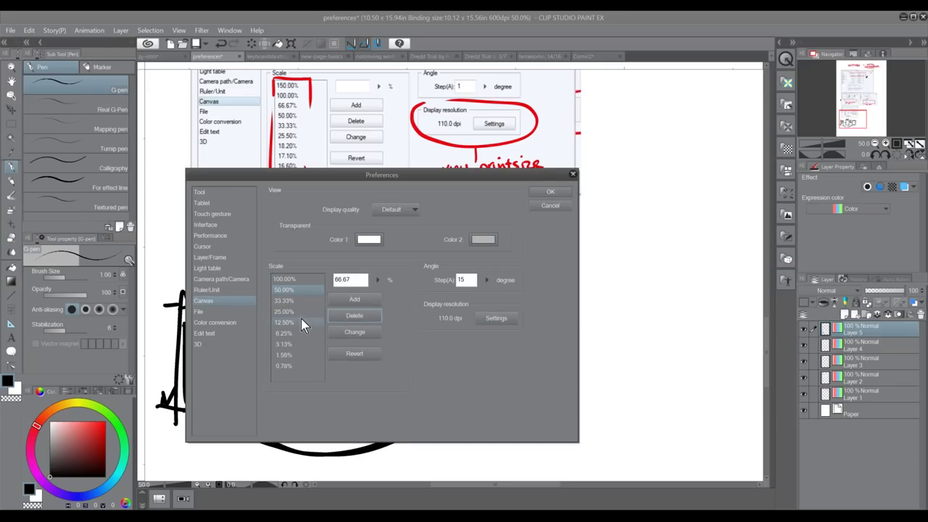
{"action": "left_click", "coordinate": [287, 366]}
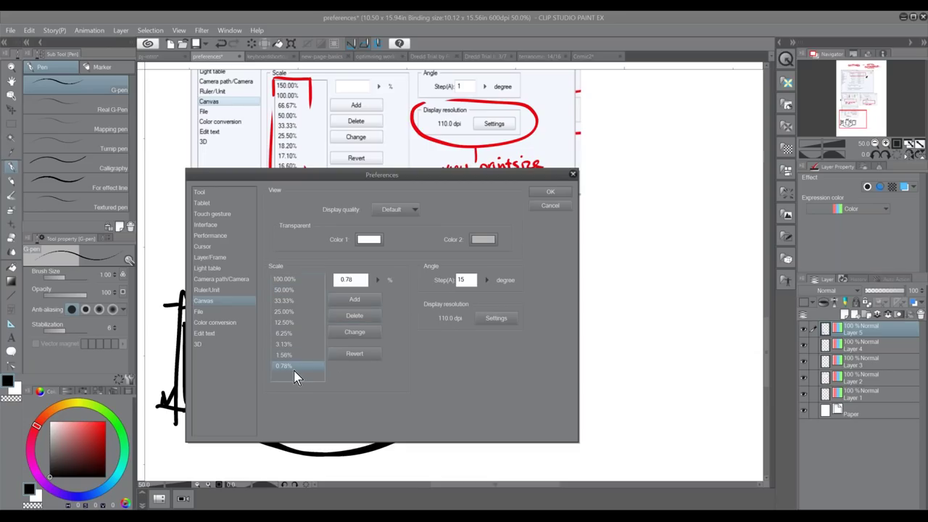
{"action": "left_click", "coordinate": [362, 317]}
{"action": "left_click", "coordinate": [362, 317]}
{"action": "left_click", "coordinate": [362, 317]}
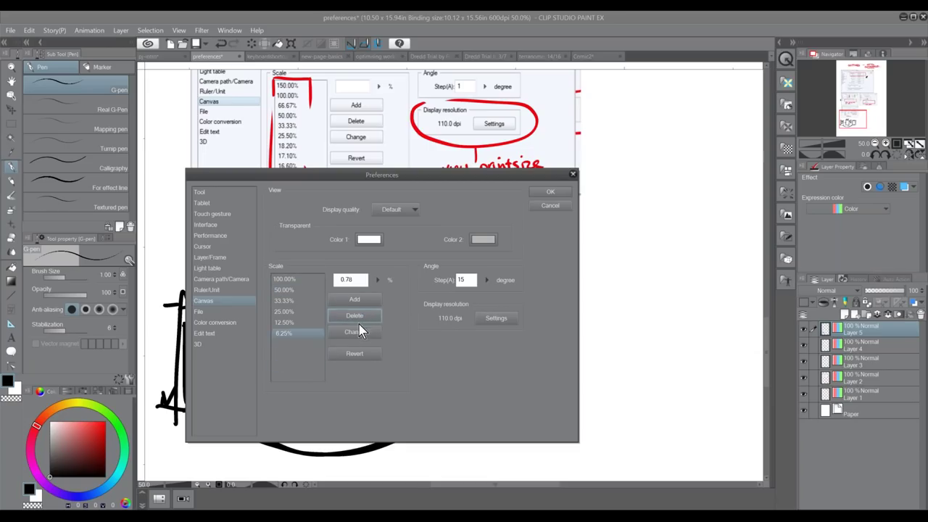
{"action": "left_click", "coordinate": [360, 317]}
{"action": "left_click", "coordinate": [551, 193]}
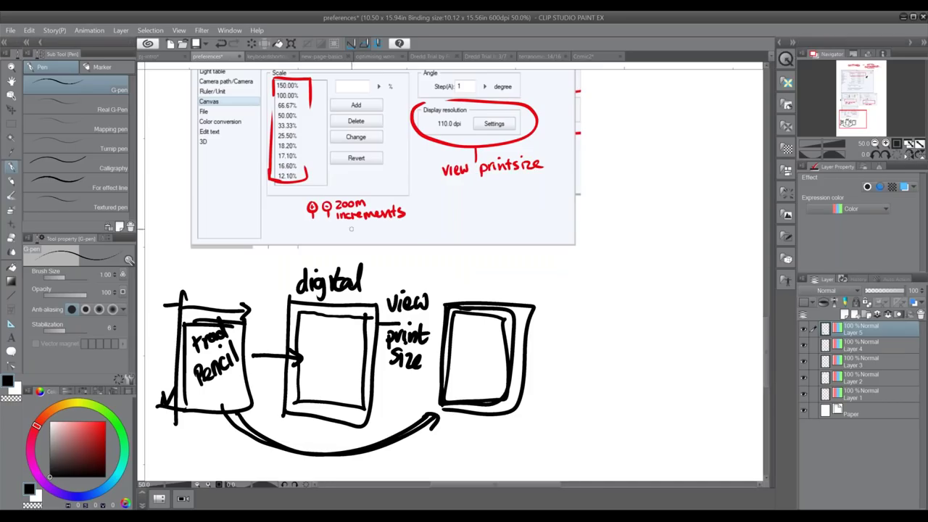
Test the zoom increments by stepping the canvas view in to 100% and back out through 50% to 25%
{"action": "left_click", "coordinate": [886, 143]}
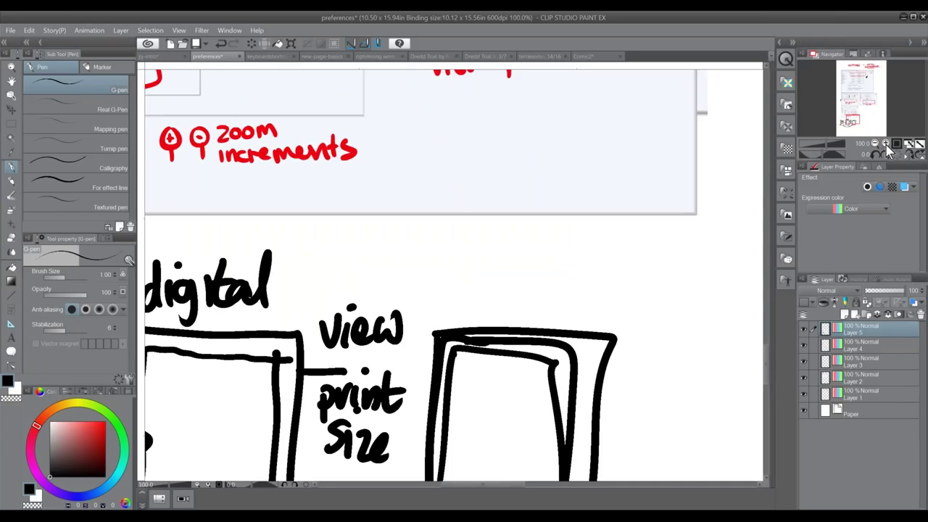
{"action": "left_click", "coordinate": [877, 145]}
{"action": "left_click", "coordinate": [877, 145]}
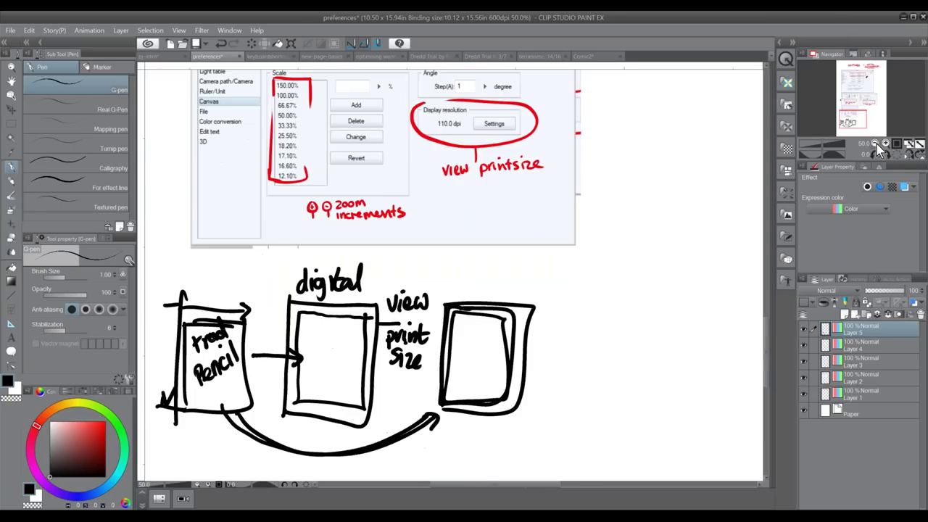
{"action": "left_click", "coordinate": [876, 144]}
{"action": "left_click", "coordinate": [876, 143]}
{"action": "left_click", "coordinate": [886, 144]}
{"action": "left_click", "coordinate": [885, 143]}
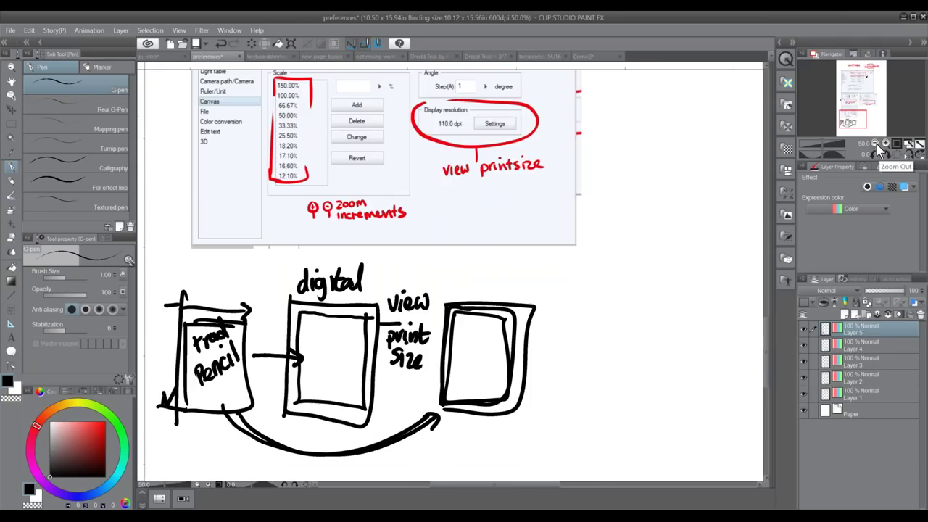
{"action": "left_click", "coordinate": [876, 145]}
{"action": "left_click", "coordinate": [876, 145]}
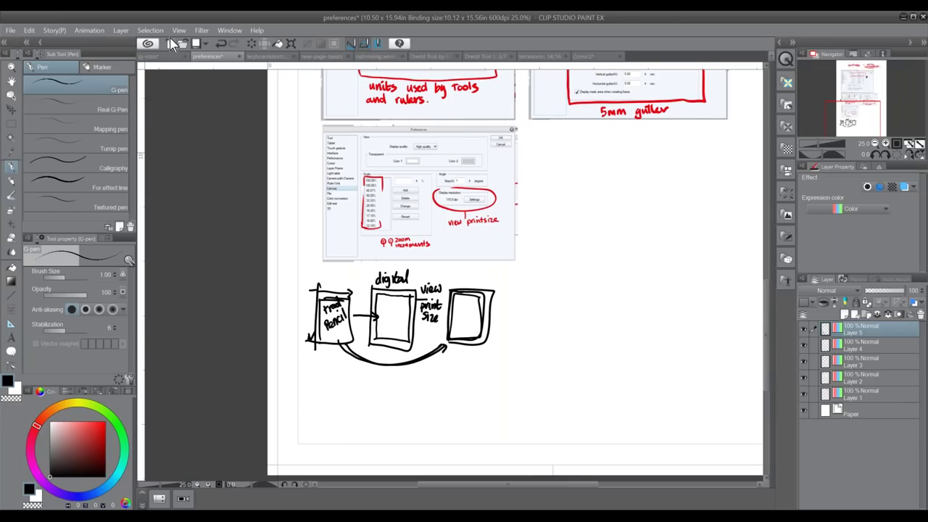
Display the page at print size and view the "Settings - useful preferences" heading
{"action": "left_click", "coordinate": [179, 31]}
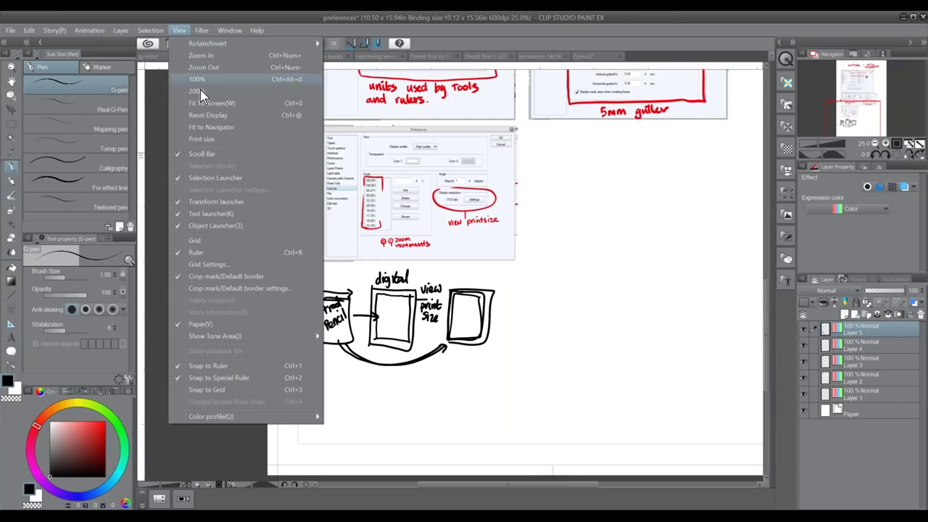
{"action": "left_click", "coordinate": [242, 140]}
{"action": "left_click_drag", "start_coordinate": [522, 321], "coordinate": [399, 427]}
{"action": "left_click_drag", "start_coordinate": [456, 335], "coordinate": [456, 491]}
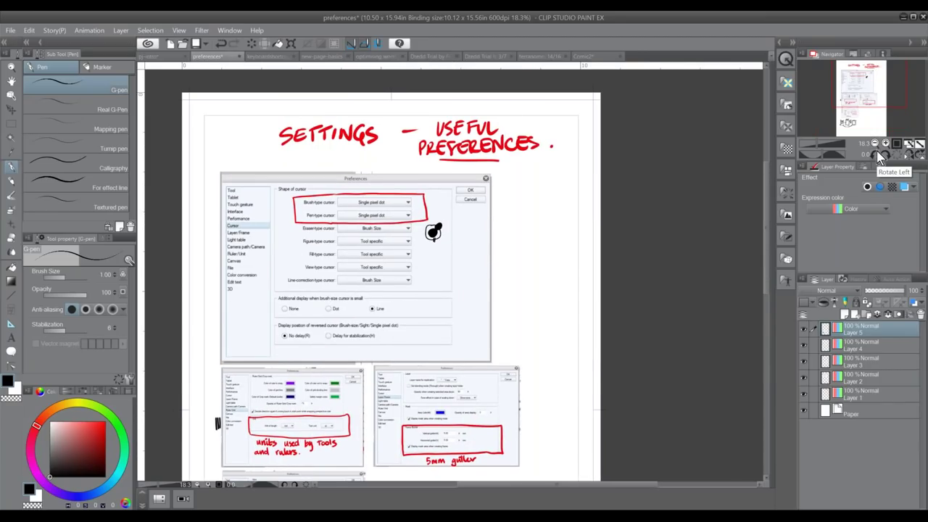
Review the annotated cursor, unit, gutter and canvas preference screenshots at 33.3% zoom
{"action": "left_click", "coordinate": [886, 144]}
{"action": "left_click", "coordinate": [886, 145]}
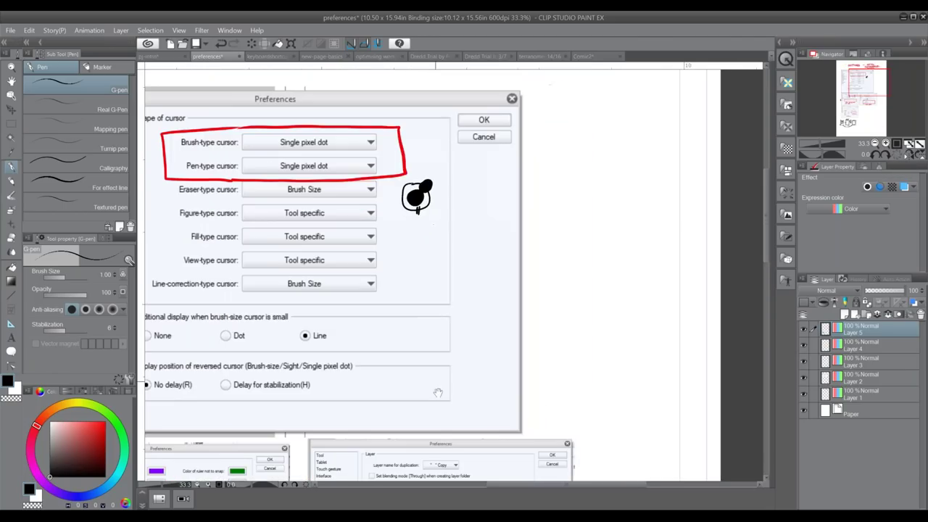
{"action": "left_click_drag", "start_coordinate": [456, 427], "coordinate": [489, 217]}
{"action": "left_click_drag", "start_coordinate": [429, 436], "coordinate": [500, 343]}
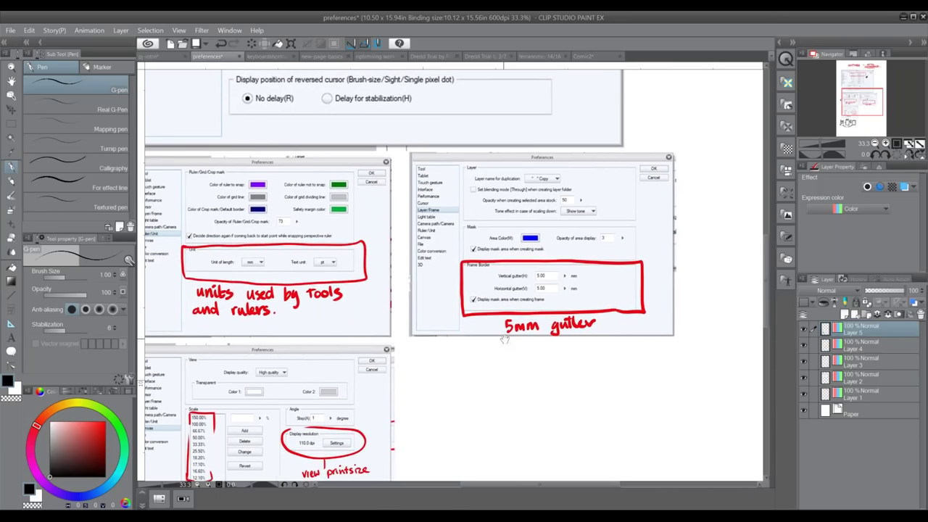
{"action": "scroll", "coordinate": [501, 343], "scroll_direction": "down", "scroll_amount": 3}
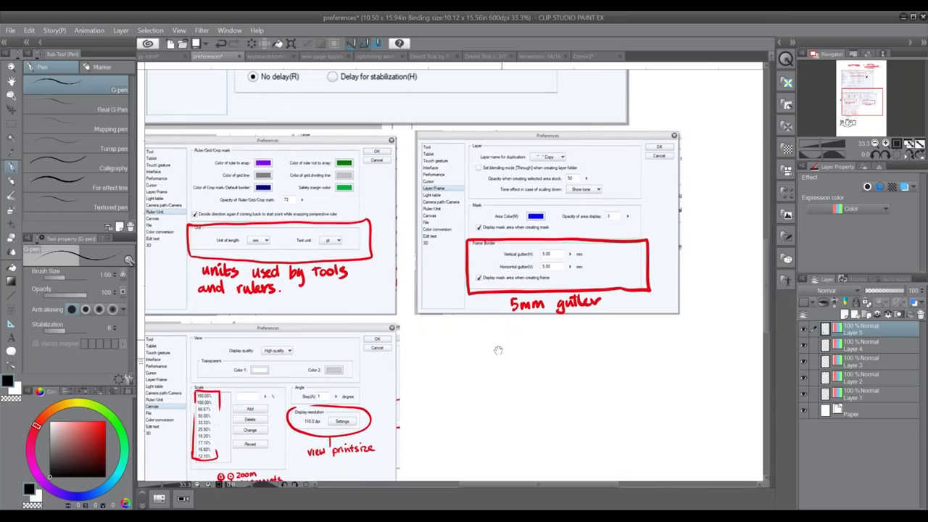
{"action": "scroll", "coordinate": [498, 350], "scroll_direction": "down", "scroll_amount": 2}
{"action": "scroll", "coordinate": [485, 386], "scroll_direction": "down", "scroll_amount": 2}
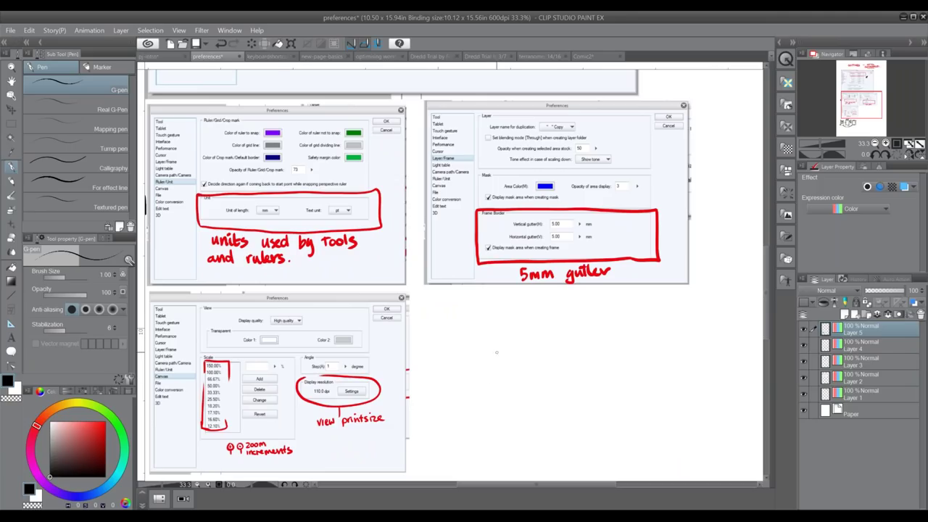
Switch to the keyboardshortcuts document and view its "Keyboard shortcuts" section
{"action": "left_click", "coordinate": [269, 56]}
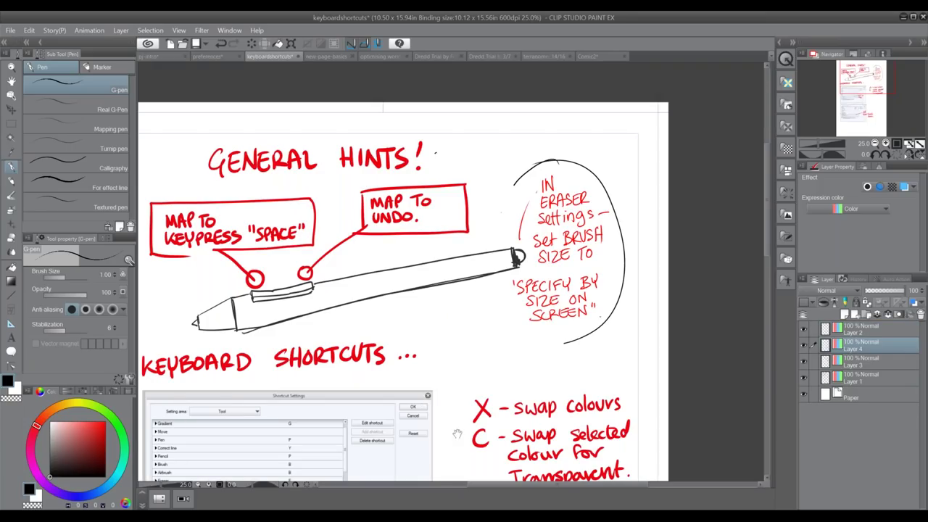
{"action": "scroll", "coordinate": [458, 433], "scroll_direction": "down", "scroll_amount": 5}
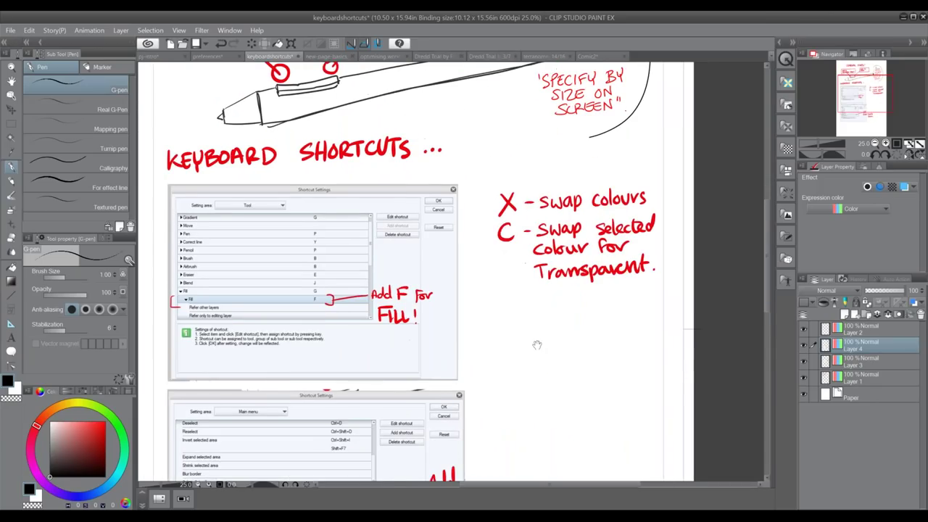
{"action": "left_click_drag", "start_coordinate": [534, 352], "coordinate": [535, 338]}
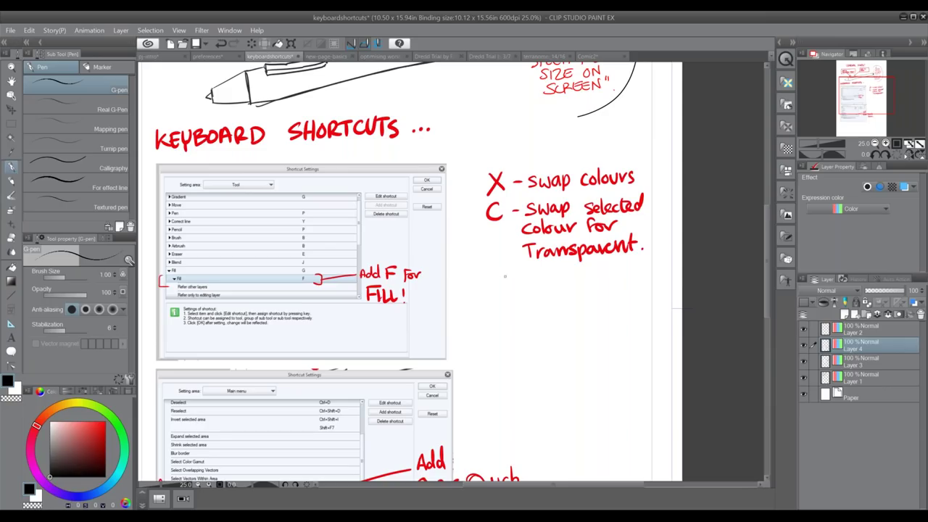
Draw a small black scribble and an oval with a smaller loop inside it below the X and C shortcut notes
{"action": "left_click_drag", "start_coordinate": [499, 288], "coordinate": [508, 290]}
{"action": "mouse_move", "coordinate": [537, 290]}
{"action": "left_mouse_down"}
{"action": "mouse_move", "coordinate": [546, 323]}
{"action": "mouse_move", "coordinate": [536, 288]}
{"action": "left_mouse_up"}
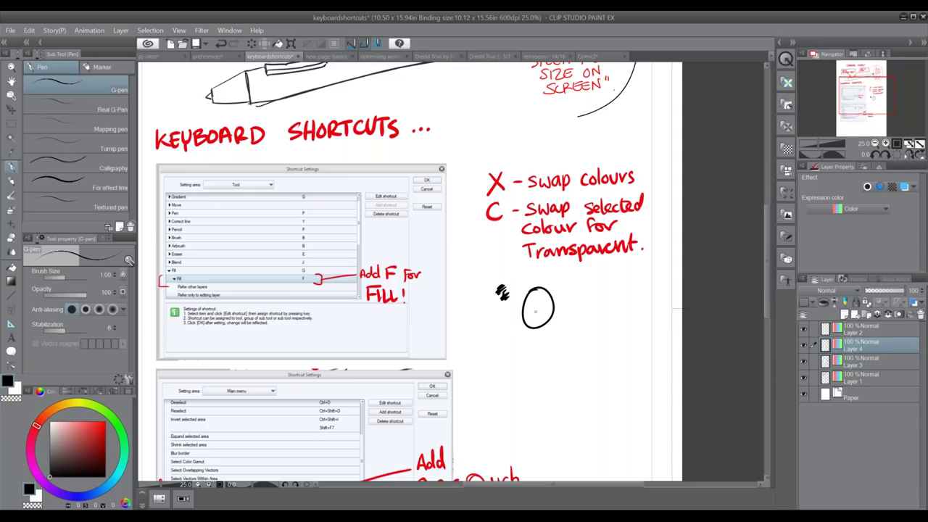
{"action": "key", "text": "g"}
{"action": "mouse_move", "coordinate": [538, 300]}
{"action": "left_mouse_down"}
{"action": "mouse_move", "coordinate": [532, 316]}
{"action": "mouse_move", "coordinate": [540, 305]}
{"action": "left_mouse_up"}
{"action": "left_click_drag", "start_coordinate": [464, 375], "coordinate": [476, 333]}
Open the program's shortcut settings for the Tool area and expand the Fill entry down to its sub tools
{"action": "left_click", "coordinate": [11, 30]}
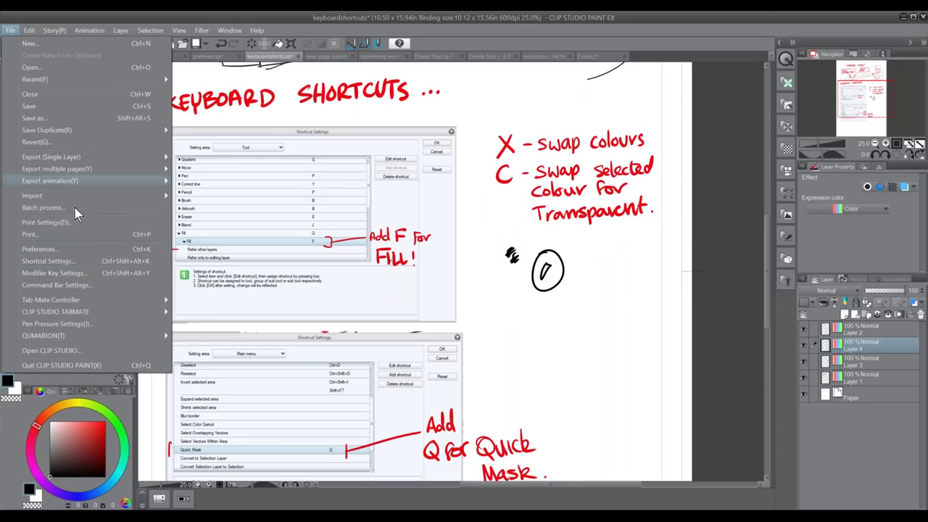
{"action": "left_click", "coordinate": [119, 262]}
{"action": "left_click", "coordinate": [379, 144]}
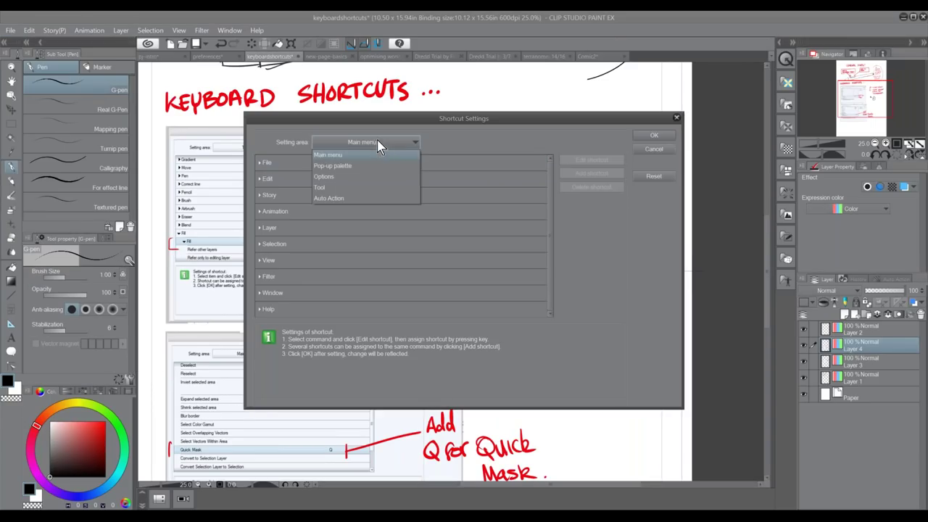
{"action": "left_click", "coordinate": [387, 190]}
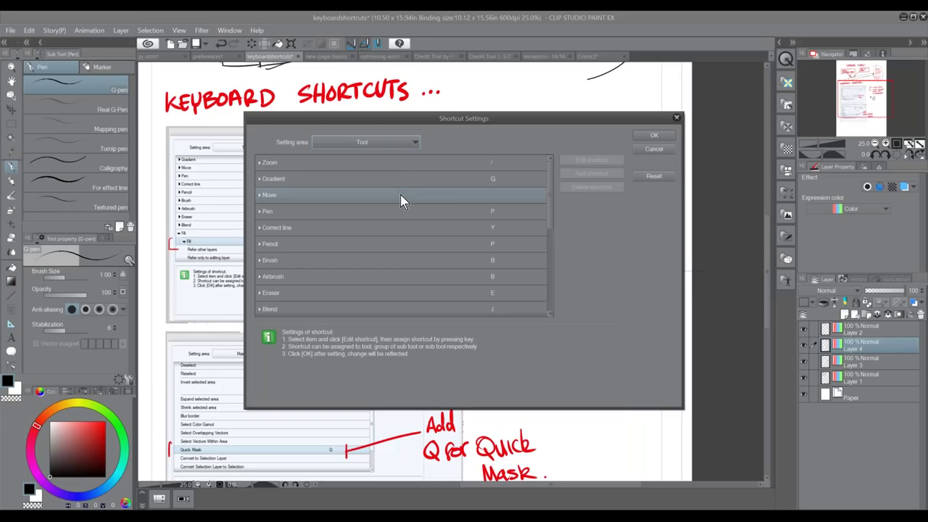
{"action": "left_click_drag", "start_coordinate": [554, 211], "coordinate": [546, 277]}
{"action": "left_click", "coordinate": [259, 192]}
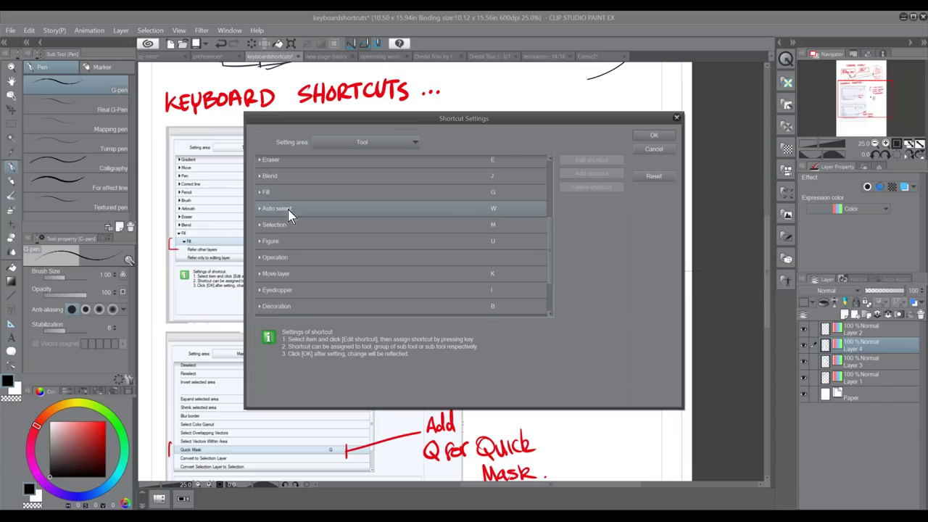
{"action": "left_click", "coordinate": [264, 208]}
{"action": "left_click", "coordinate": [264, 209]}
{"action": "left_click", "coordinate": [266, 209]}
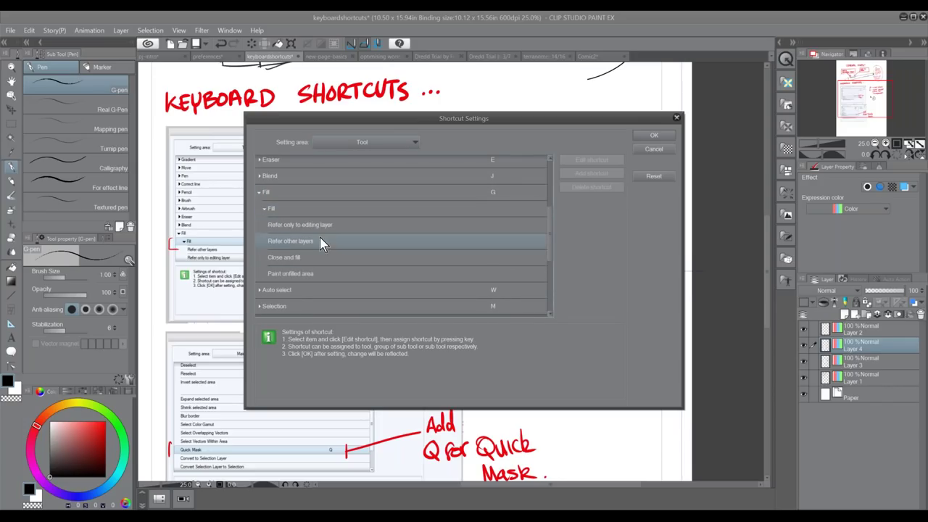
Change the Fill tool's shortcut to F and apply the shortcut settings
{"action": "left_click", "coordinate": [347, 193]}
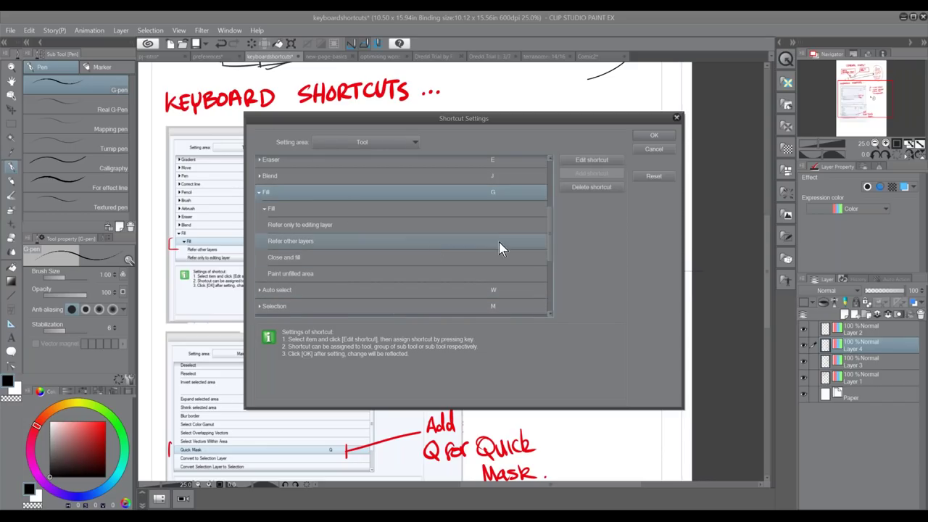
{"action": "mouse_move", "coordinate": [551, 253]}
{"action": "left_mouse_down"}
{"action": "mouse_move", "coordinate": [549, 296]}
{"action": "mouse_move", "coordinate": [545, 202]}
{"action": "mouse_move", "coordinate": [535, 234]}
{"action": "left_mouse_up"}
{"action": "left_click", "coordinate": [585, 164]}
{"action": "key", "text": "f"}
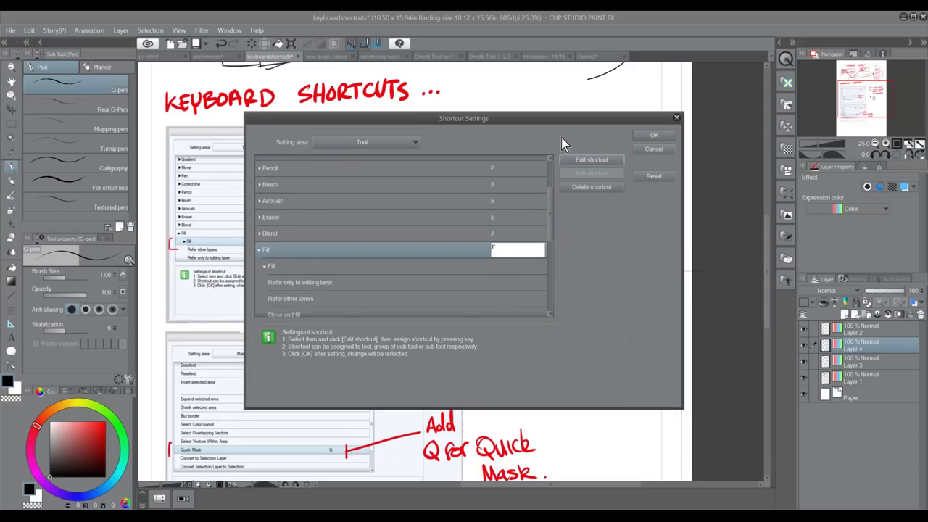
{"action": "key", "text": "Return"}
{"action": "left_click_drag", "start_coordinate": [419, 120], "coordinate": [259, 123]}
{"action": "left_click", "coordinate": [494, 137]}
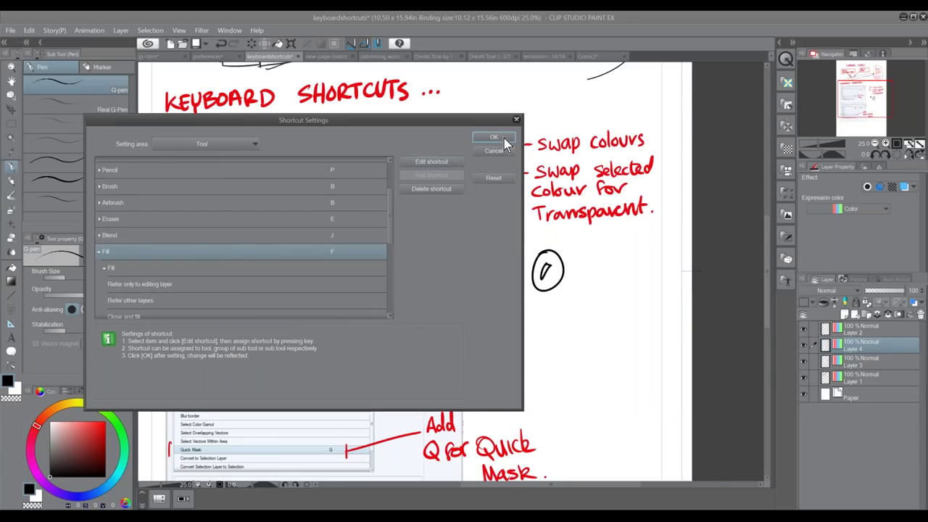
Draw a larger oval below the scribble and fill it with black using the Fill tool
{"action": "mouse_move", "coordinate": [515, 319]}
{"action": "left_mouse_down"}
{"action": "mouse_move", "coordinate": [496, 347]}
{"action": "mouse_move", "coordinate": [507, 321]}
{"action": "left_mouse_up"}
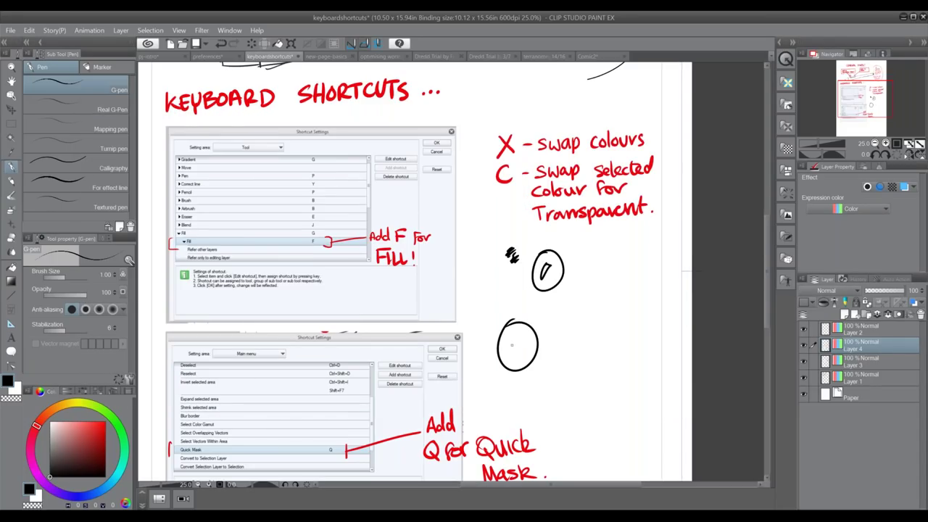
{"action": "key", "text": "f"}
{"action": "left_click", "coordinate": [520, 341]}
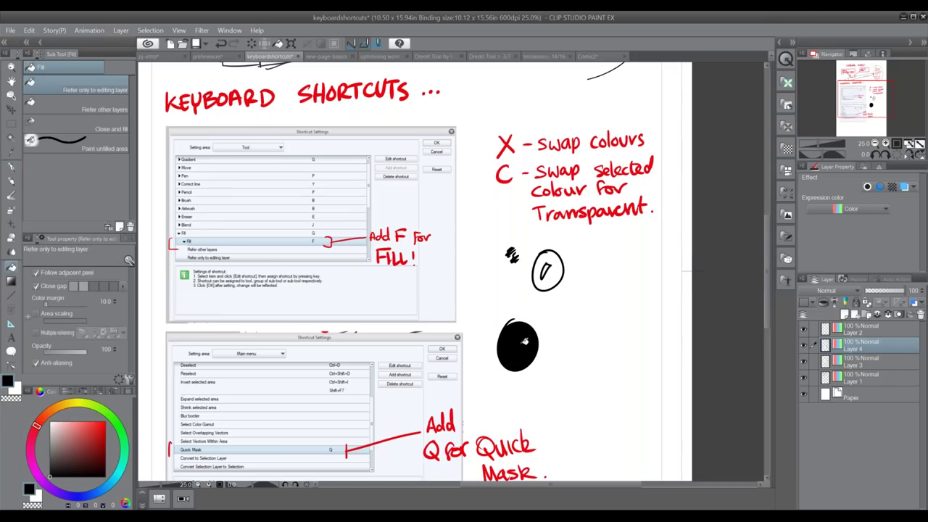
Draw two more rounded shapes beside the black oval with the pen and fill both with black
{"action": "key", "text": "p"}
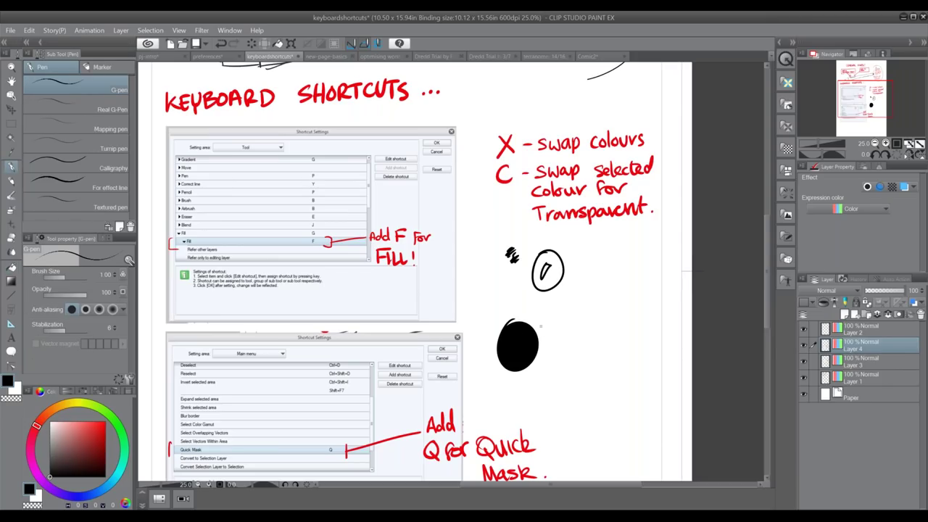
{"action": "left_click_drag", "start_coordinate": [572, 316], "coordinate": [563, 353]}
{"action": "key", "text": "f"}
{"action": "left_click", "coordinate": [578, 326]}
{"action": "key", "text": "p"}
{"action": "key", "text": "f"}
{"action": "left_click", "coordinate": [555, 373]}
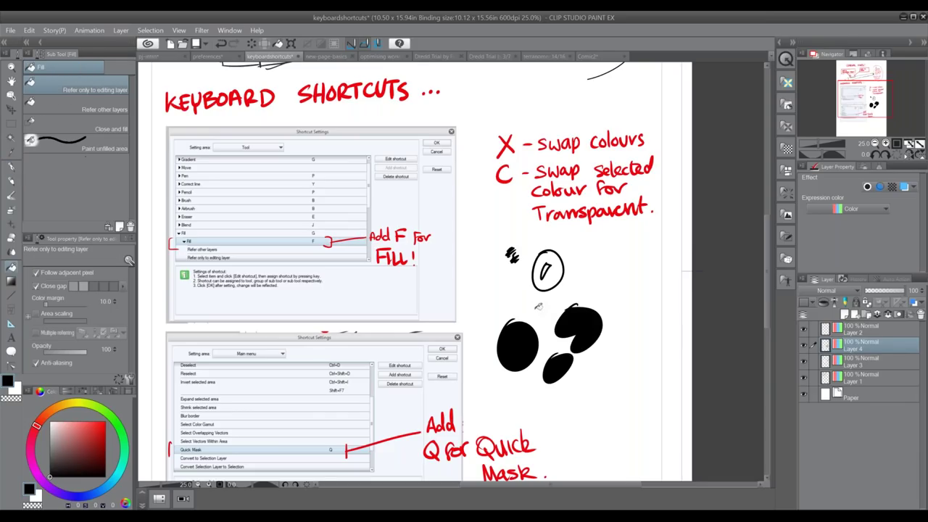
Draw a small circle above the filled shapes, fill it with black, and add a short pen stroke beneath it
{"action": "key", "text": "p"}
{"action": "left_click_drag", "start_coordinate": [540, 299], "coordinate": [538, 300]}
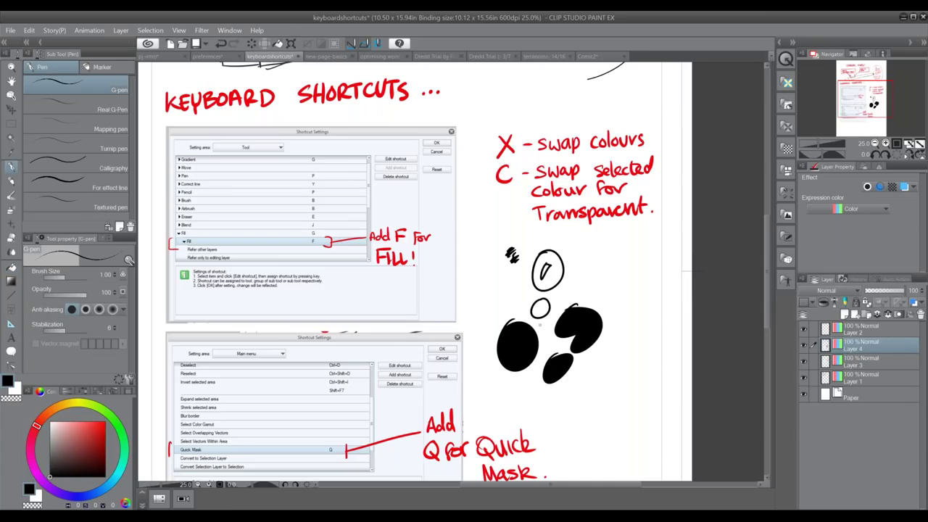
{"action": "key", "text": "f"}
{"action": "key", "text": "p"}
{"action": "key", "text": "f"}
{"action": "left_click", "coordinate": [540, 309]}
{"action": "key", "text": "p"}
{"action": "key", "text": "f"}
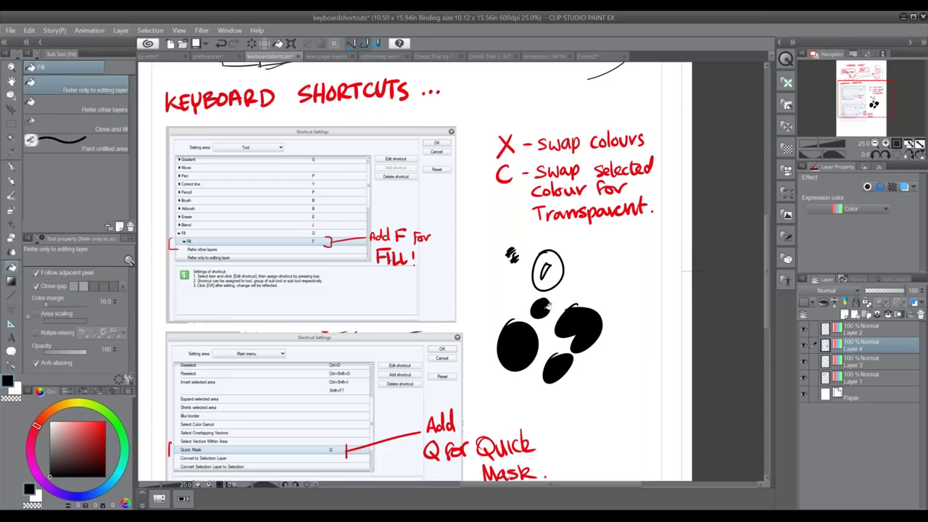
{"action": "key", "text": "p"}
{"action": "left_click_drag", "start_coordinate": [549, 319], "coordinate": [536, 331]}
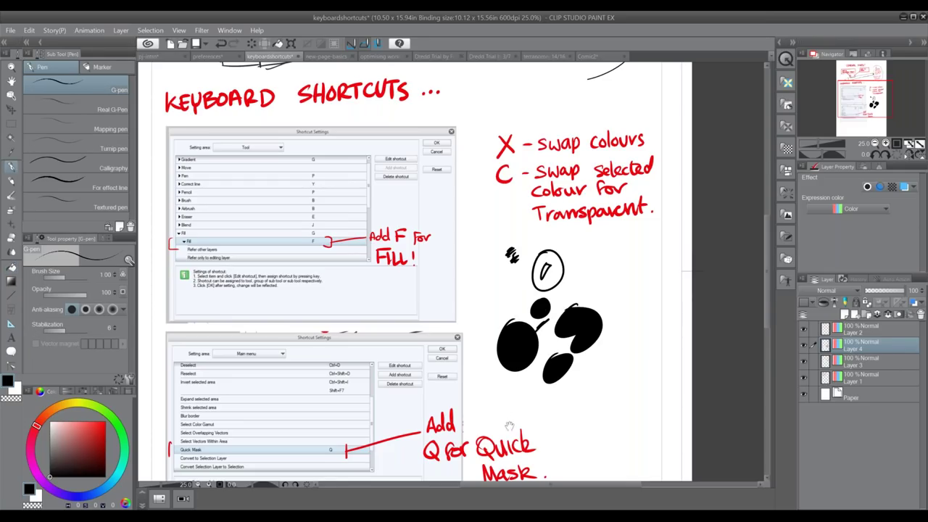
Make a rectangular selection across the lower part of the Main menu shortcut settings screenshot
{"action": "scroll", "coordinate": [517, 430], "scroll_direction": "down", "scroll_amount": 5}
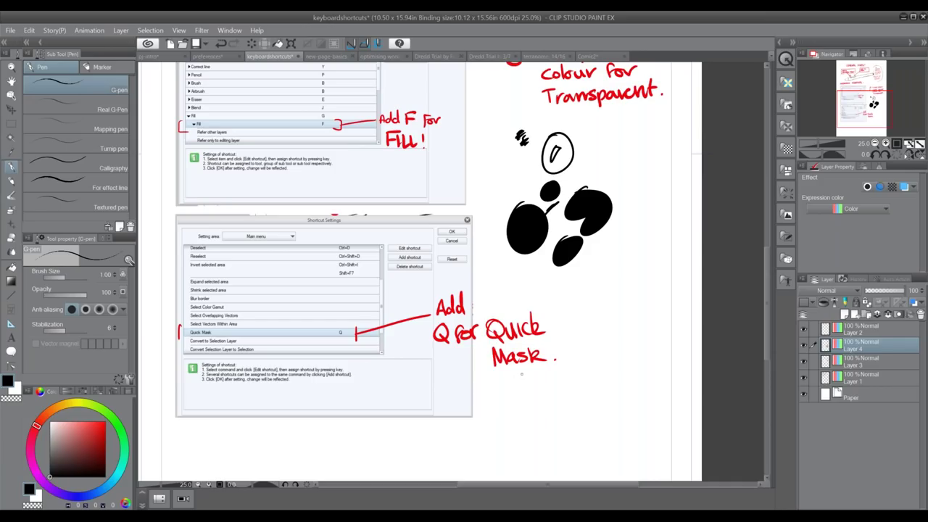
{"action": "left_click", "coordinate": [11, 123]}
{"action": "left_click_drag", "start_coordinate": [297, 350], "coordinate": [409, 407]}
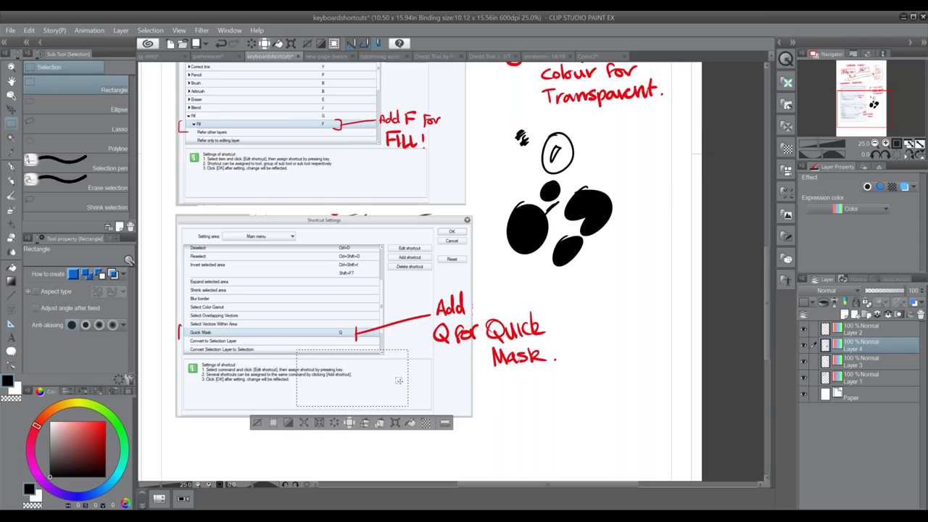
Hatch diagonal black pen strokes inside the rectangular selection, and clear them from the layer
{"action": "key", "text": "p"}
{"action": "left_click_drag", "start_coordinate": [298, 381], "coordinate": [323, 350]}
{"action": "mouse_move", "coordinate": [298, 393]}
{"action": "left_mouse_down"}
{"action": "mouse_move", "coordinate": [341, 351]}
{"action": "mouse_move", "coordinate": [356, 351]}
{"action": "left_mouse_up"}
{"action": "mouse_move", "coordinate": [319, 406]}
{"action": "left_mouse_down"}
{"action": "mouse_move", "coordinate": [371, 351]}
{"action": "mouse_move", "coordinate": [392, 350]}
{"action": "left_mouse_up"}
{"action": "left_click_drag", "start_coordinate": [366, 406], "coordinate": [406, 356]}
{"action": "left_click_drag", "start_coordinate": [384, 406], "coordinate": [408, 377]}
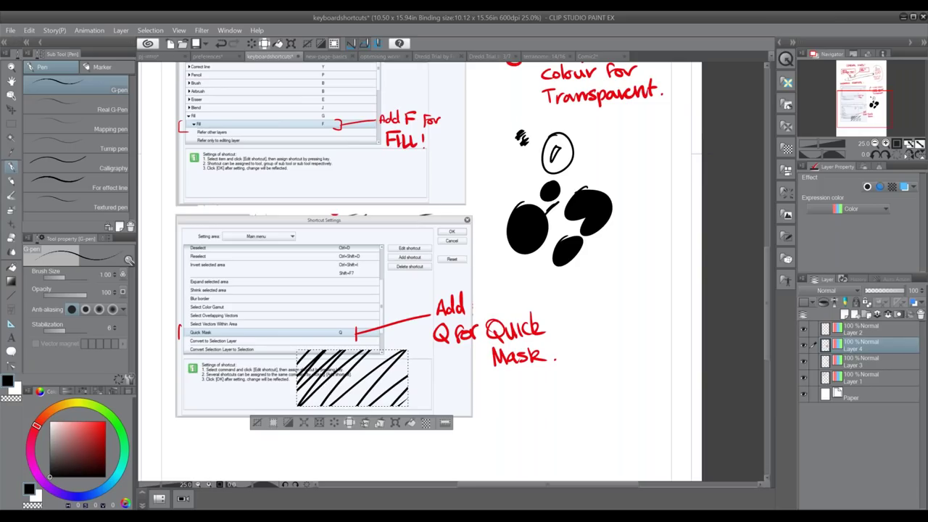
{"action": "key", "text": "Delete"}
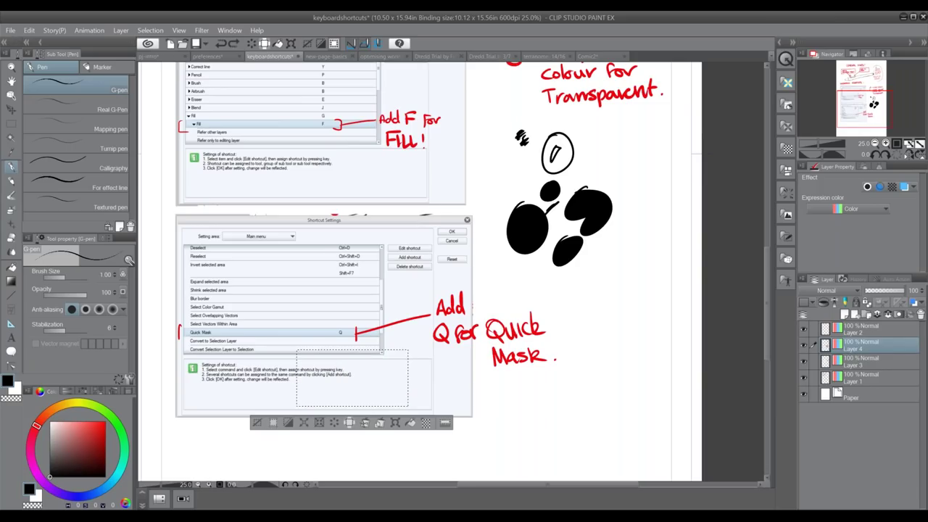
Turn on Quick Mask for the rectangular selection and paint rough pen strokes outward from its corners and edge to extend the mask
{"action": "left_click", "coordinate": [178, 31]}
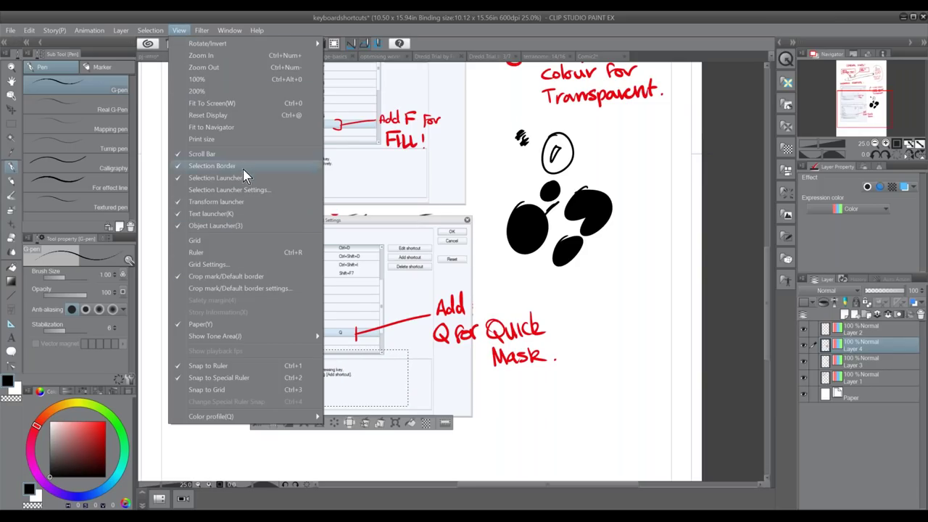
{"action": "mouse_move", "coordinate": [150, 31]}
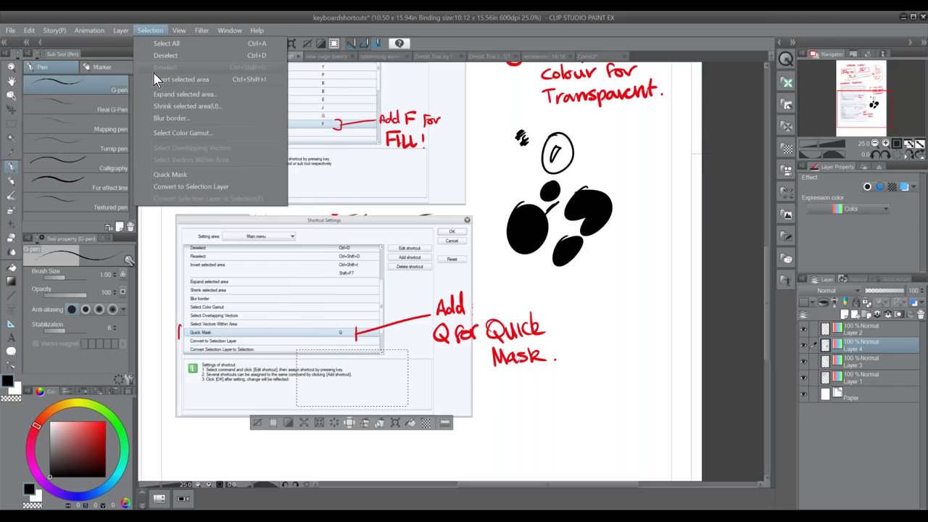
{"action": "left_click", "coordinate": [190, 181]}
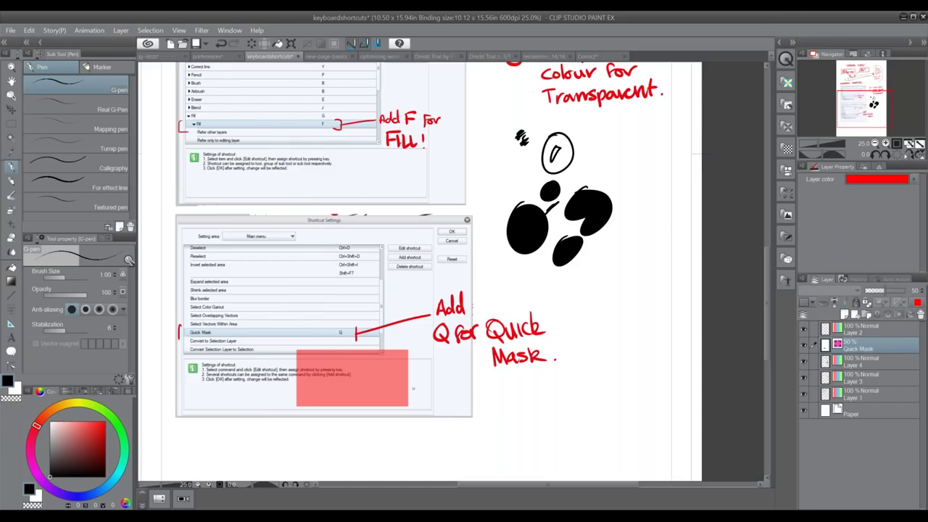
{"action": "left_click_drag", "start_coordinate": [422, 380], "coordinate": [400, 413]}
{"action": "mouse_move", "coordinate": [296, 392]}
{"action": "left_mouse_down"}
{"action": "mouse_move", "coordinate": [281, 418]}
{"action": "mouse_move", "coordinate": [298, 408]}
{"action": "mouse_move", "coordinate": [282, 421]}
{"action": "left_mouse_up"}
{"action": "left_click_drag", "start_coordinate": [296, 388], "coordinate": [282, 406]}
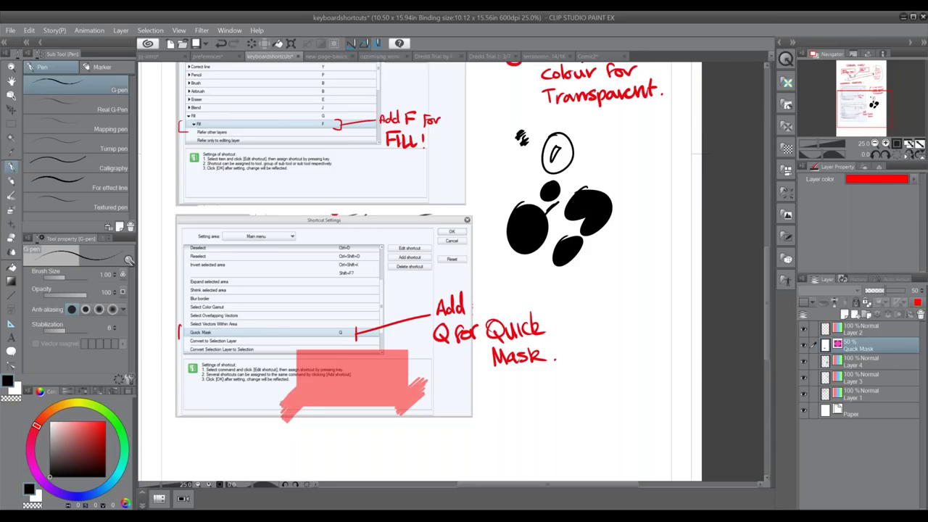
{"action": "left_click_drag", "start_coordinate": [421, 372], "coordinate": [409, 385]}
{"action": "left_click_drag", "start_coordinate": [416, 344], "coordinate": [409, 355]}
{"action": "left_click_drag", "start_coordinate": [307, 343], "coordinate": [290, 363]}
Turn off Quick Mask and hatch black pen strokes inside one side of the extended selection
{"action": "left_click", "coordinate": [150, 30]}
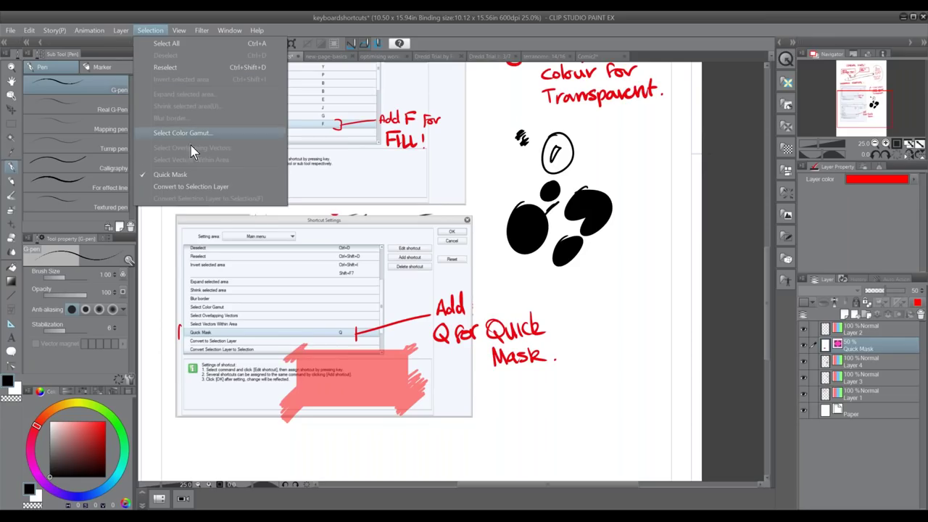
{"action": "key", "text": "Escape"}
{"action": "key", "text": "q"}
{"action": "mouse_move", "coordinate": [297, 362]}
{"action": "left_mouse_down"}
{"action": "mouse_move", "coordinate": [311, 405]}
{"action": "mouse_move", "coordinate": [288, 416]}
{"action": "left_mouse_up"}
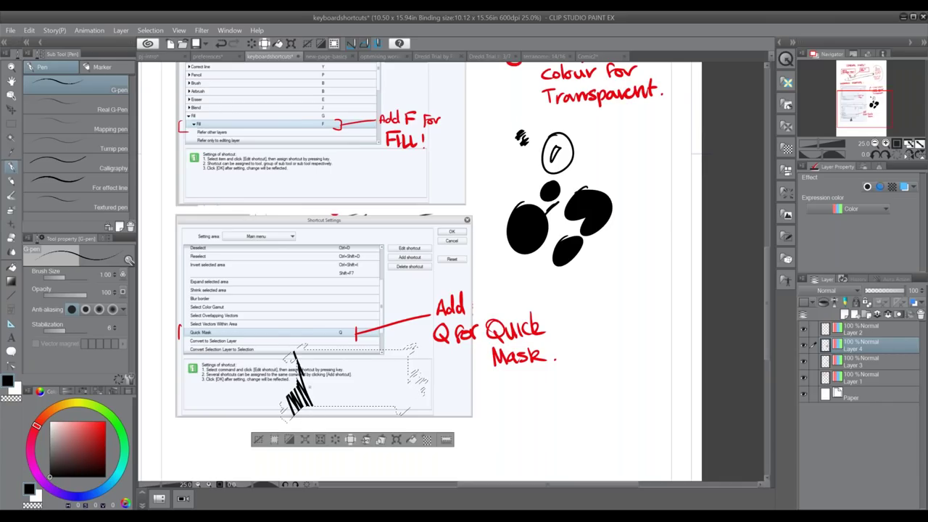
{"action": "left_click_drag", "start_coordinate": [306, 347], "coordinate": [319, 406]}
{"action": "left_click_drag", "start_coordinate": [341, 351], "coordinate": [328, 406]}
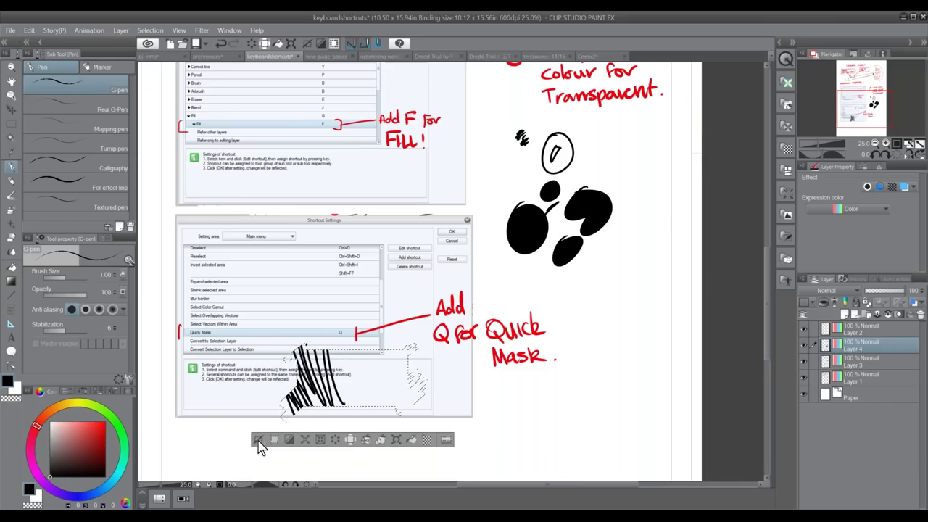
Undo the hatching and the added mask strokes back to the plain rectangular Quick Mask
{"action": "left_click", "coordinate": [258, 440]}
{"action": "key", "text": "ctrl+z"}
{"action": "key", "text": "ctrl+z"}
{"action": "key", "text": "ctrl+z"}
{"action": "key", "text": "ctrl+z"}
{"action": "key", "text": "ctrl+z"}
{"action": "key", "text": "ctrl+z"}
{"action": "key", "text": "ctrl+z"}
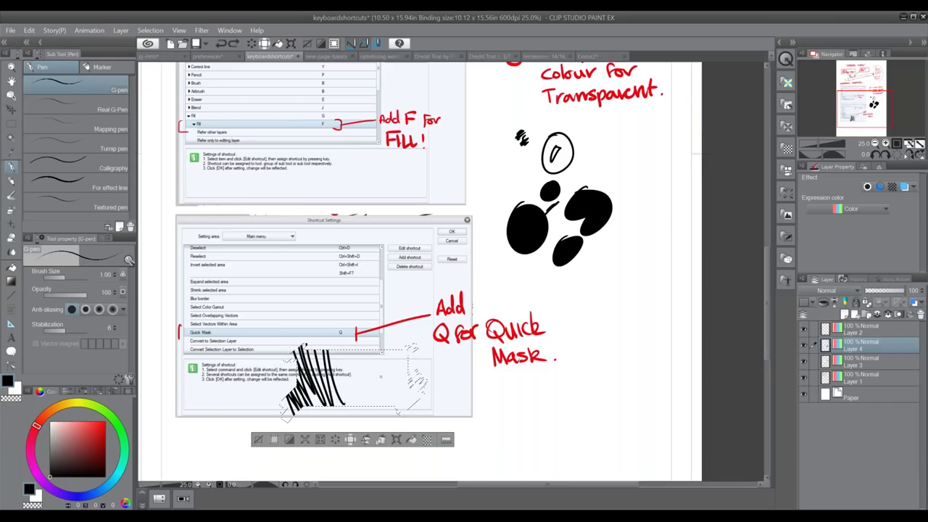
{"action": "key", "text": "q"}
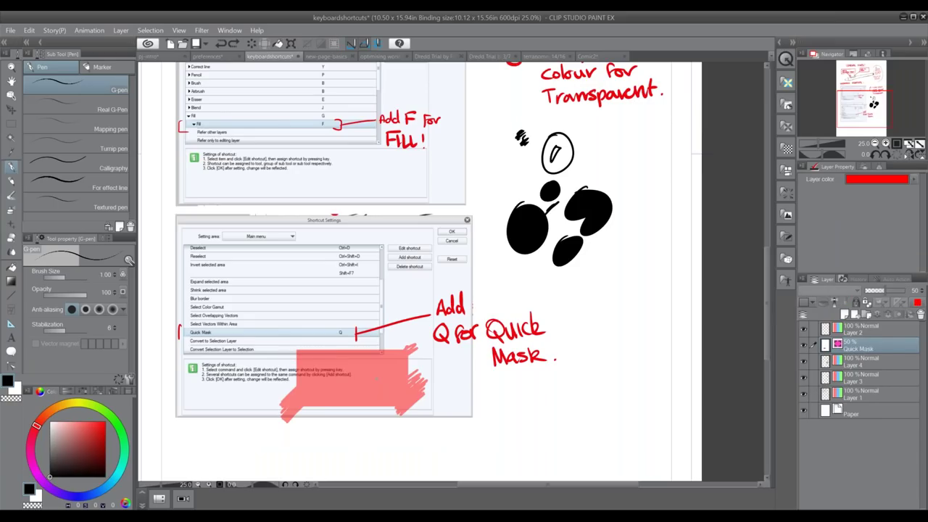
{"action": "key", "text": "ctrl+z"}
{"action": "key", "text": "ctrl+z"}
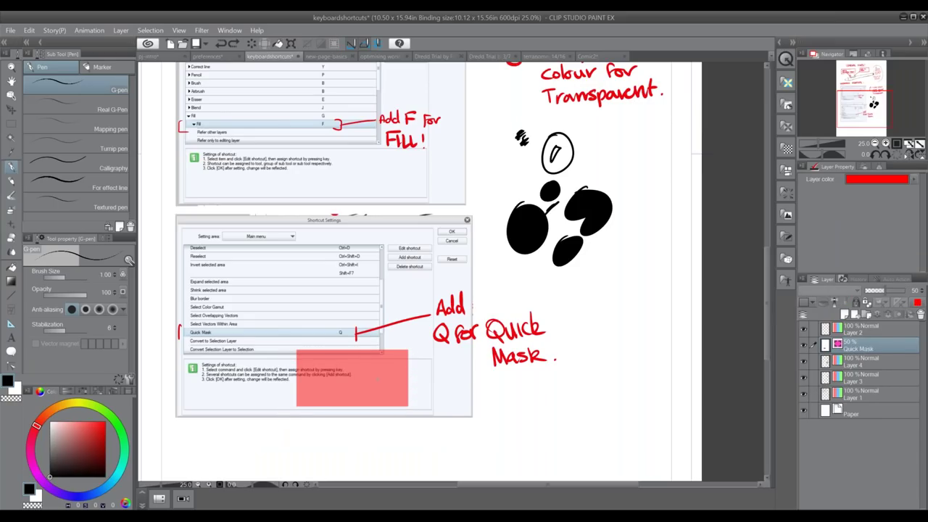
Turn off Quick Mask and deselect the rectangular area on the shortcut settings screenshot
{"action": "key", "text": "q"}
{"action": "left_click", "coordinate": [152, 31]}
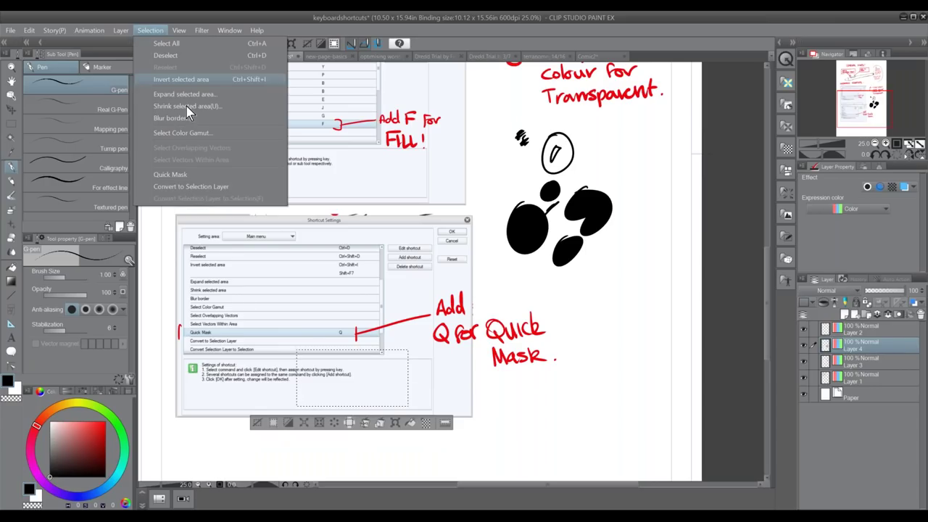
{"action": "left_click", "coordinate": [263, 426]}
{"action": "left_click", "coordinate": [257, 424]}
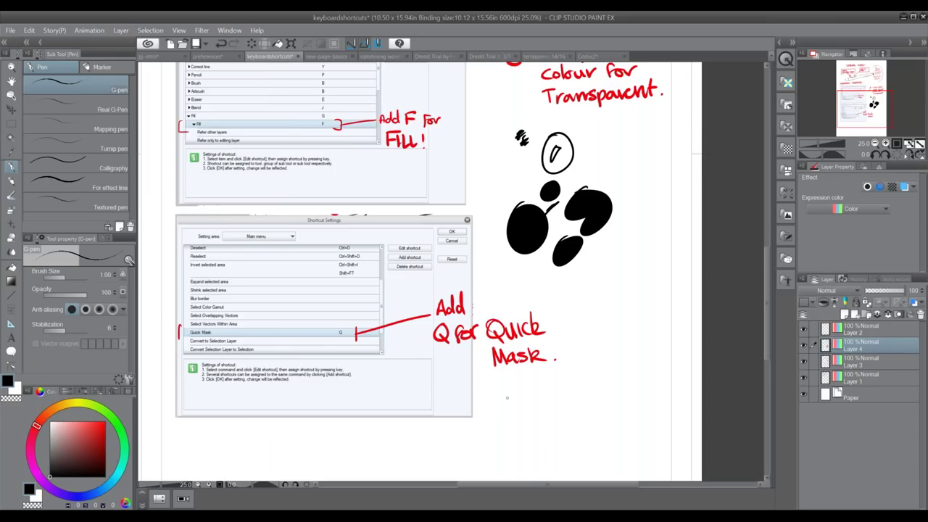
Switch to the optimising workflow page and examine its command bar sketch at 33.3% zoom, with and without the palettes
{"action": "left_click", "coordinate": [377, 57]}
{"action": "left_click_drag", "start_coordinate": [465, 279], "coordinate": [359, 298]}
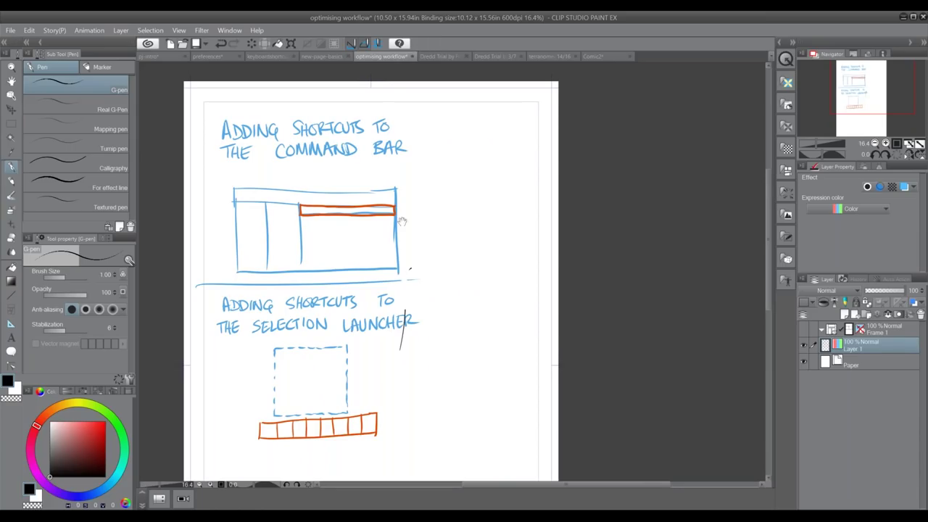
{"action": "left_click", "coordinate": [886, 143]}
{"action": "left_click", "coordinate": [885, 143]}
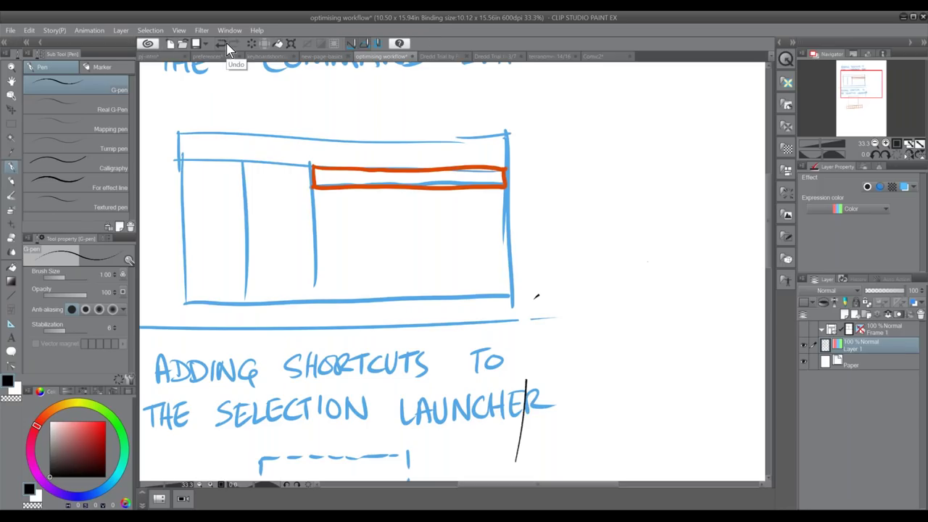
{"action": "key", "text": "Tab"}
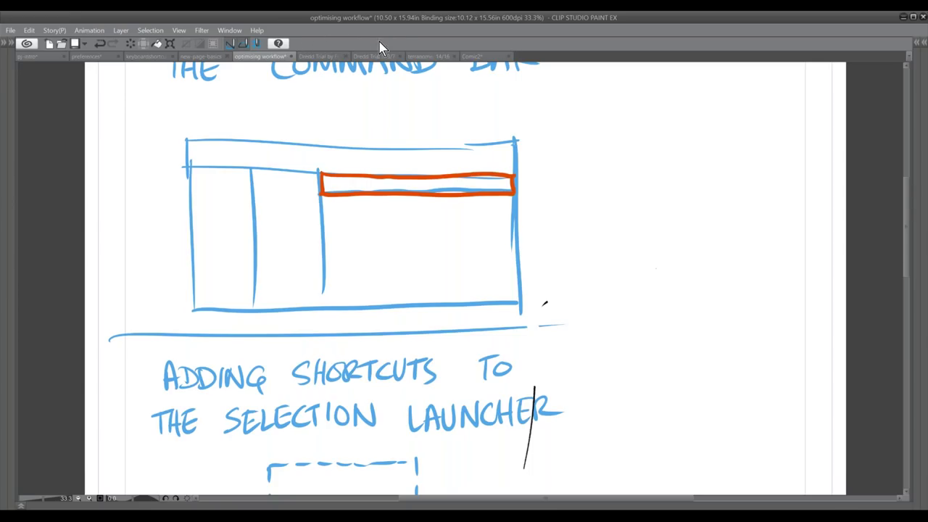
{"action": "key", "text": "Tab"}
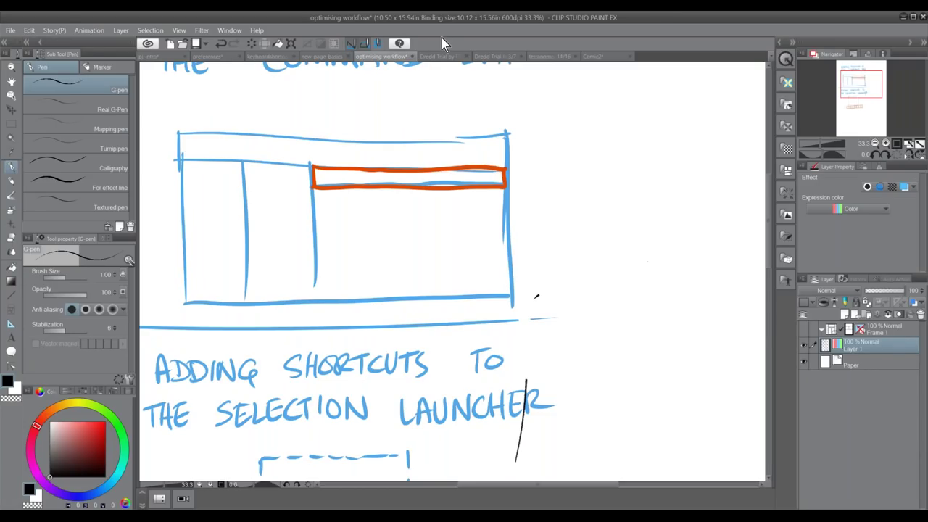
Add the Pen tool to the command bar through the Command Bar Settings, and close the settings
{"action": "left_click", "coordinate": [12, 31]}
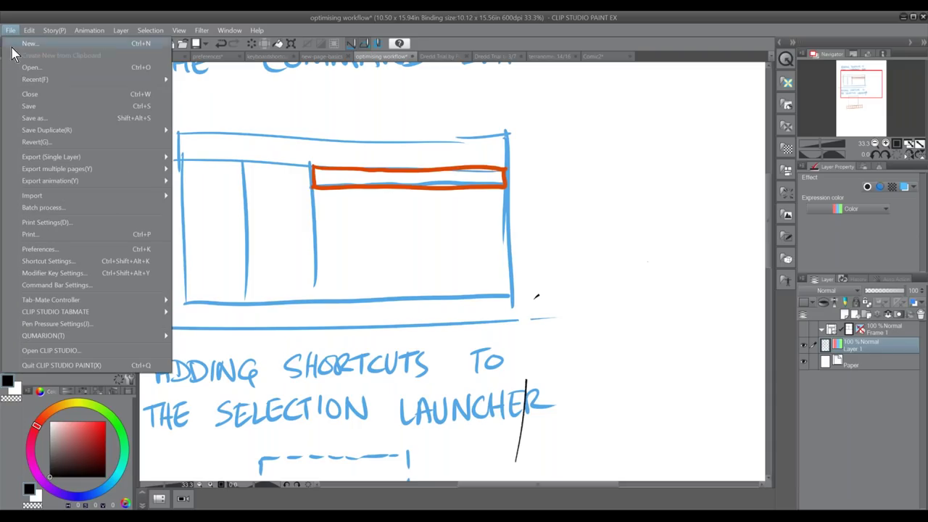
{"action": "left_click", "coordinate": [76, 288]}
{"action": "left_click_drag", "start_coordinate": [439, 138], "coordinate": [339, 152]}
{"action": "left_click", "coordinate": [349, 161]}
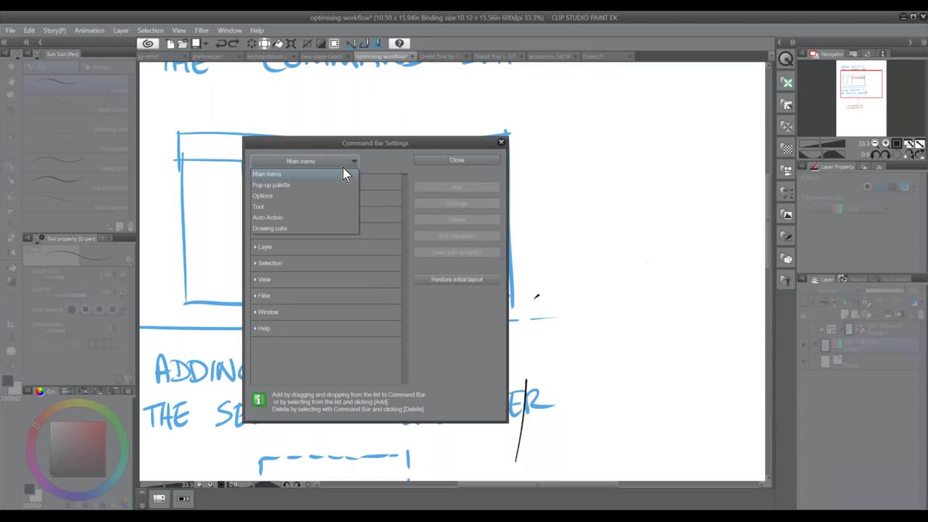
{"action": "left_click", "coordinate": [293, 209]}
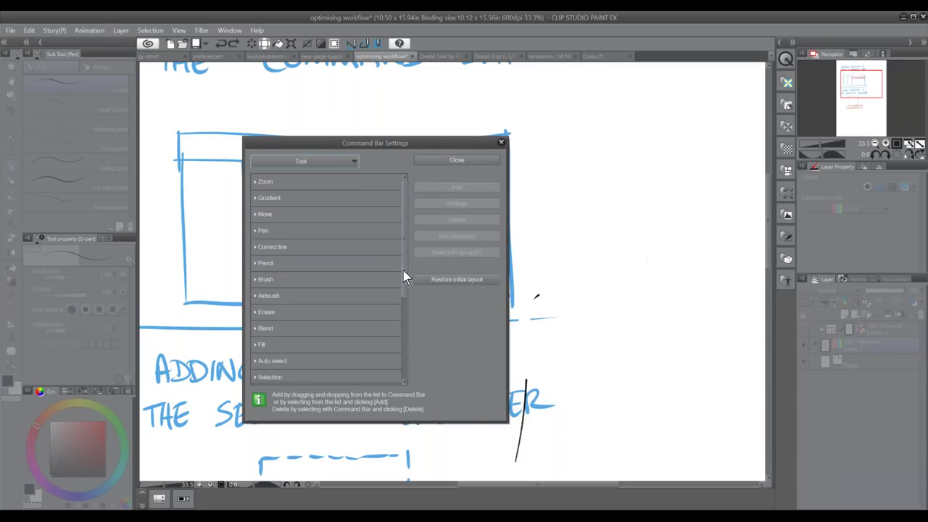
{"action": "left_click", "coordinate": [268, 232]}
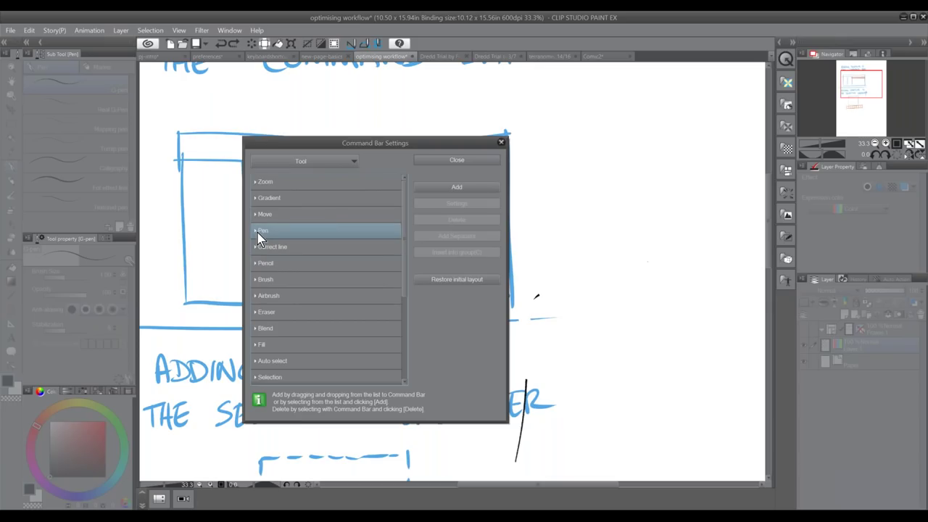
{"action": "left_click", "coordinate": [439, 190]}
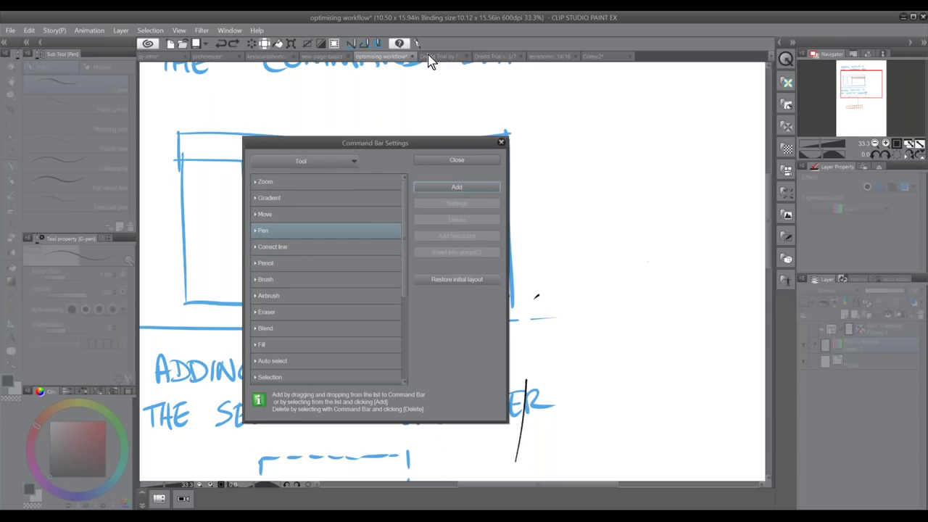
{"action": "left_click", "coordinate": [501, 142]}
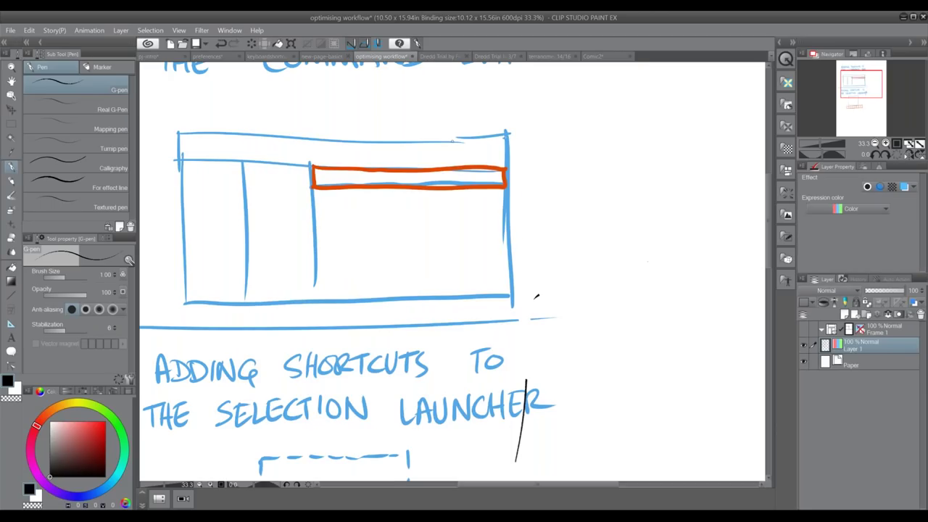
Scribble a short black pen mark to the left of the window sketch with the palettes hidden, and restore the palettes
{"action": "key", "text": "Tab"}
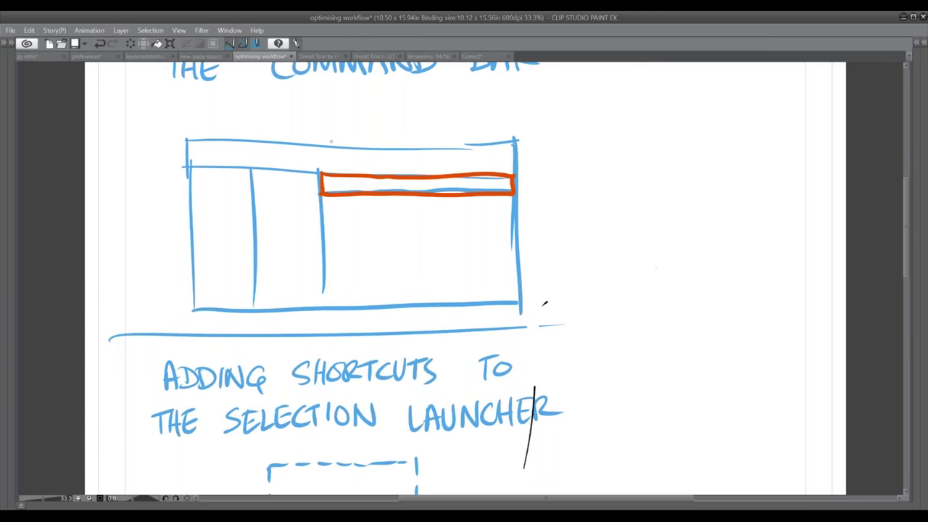
{"action": "mouse_move", "coordinate": [146, 179]}
{"action": "left_mouse_down"}
{"action": "mouse_move", "coordinate": [145, 190]}
{"action": "mouse_move", "coordinate": [148, 174]}
{"action": "mouse_move", "coordinate": [170, 174]}
{"action": "left_mouse_up"}
{"action": "key", "text": "Tab"}
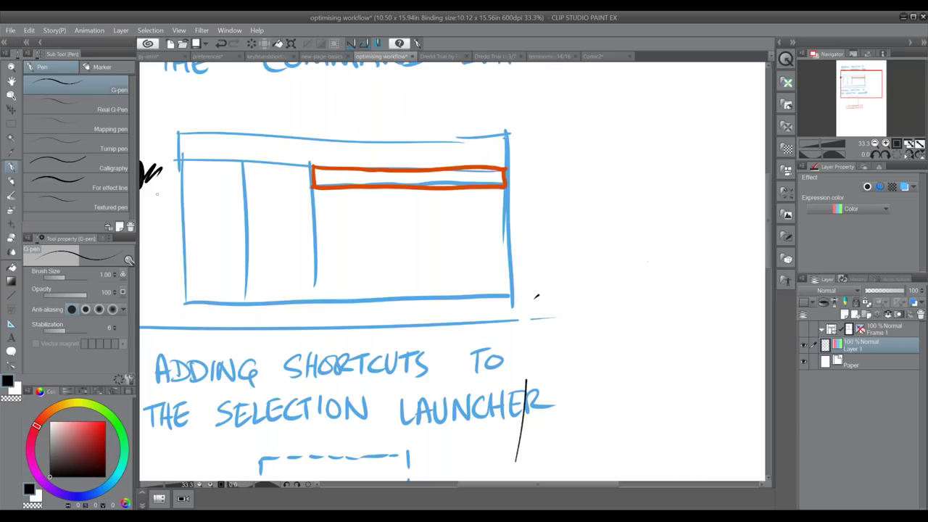
{"action": "left_click", "coordinate": [10, 31]}
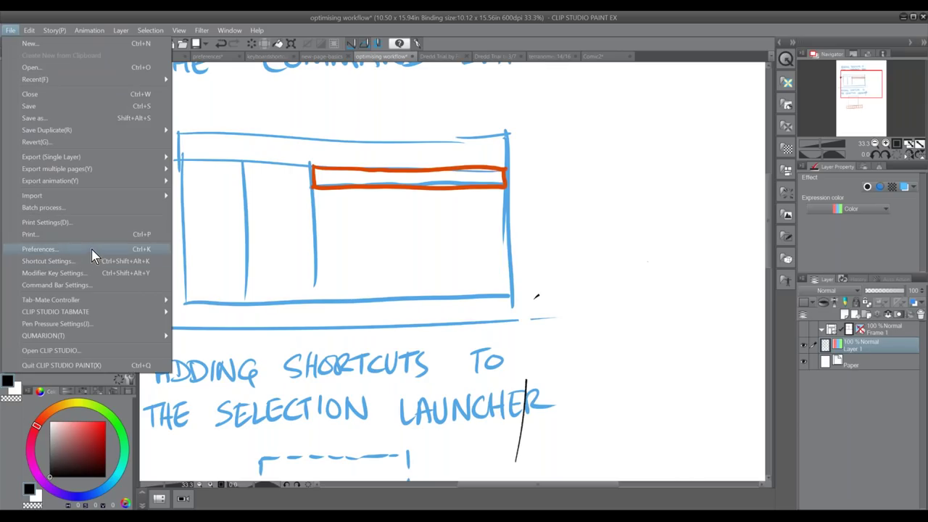
{"action": "left_click", "coordinate": [403, 224]}
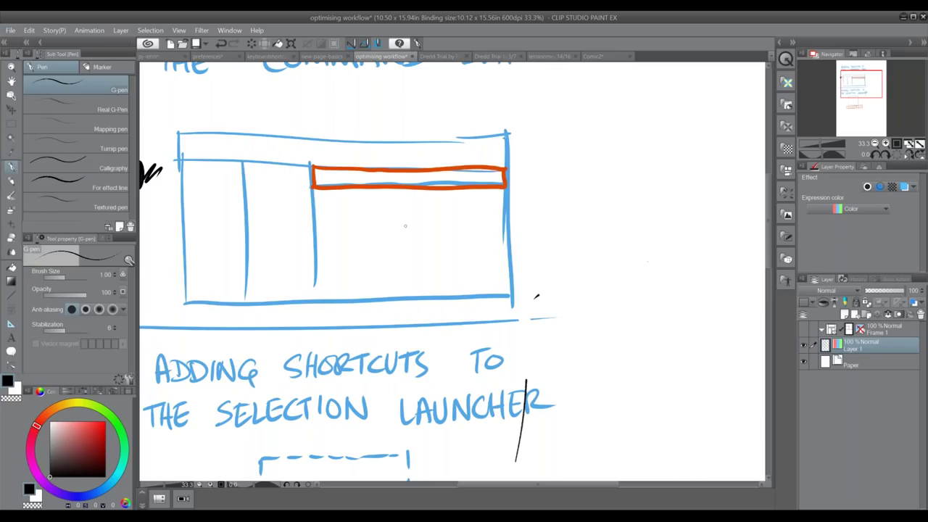
Look over the command bar sketch and the selection launcher sketch below it, hiding the palettes for part of the review
{"action": "key", "text": "Tab"}
{"action": "mouse_move", "coordinate": [466, 222]}
{"action": "left_mouse_down"}
{"action": "mouse_move", "coordinate": [399, 307]}
{"action": "mouse_move", "coordinate": [406, 301]}
{"action": "left_mouse_up"}
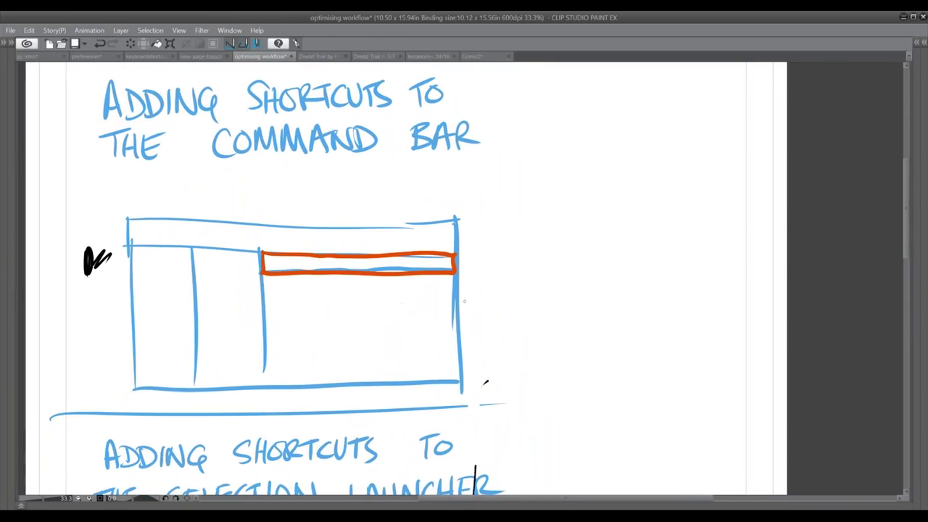
{"action": "mouse_move", "coordinate": [451, 388]}
{"action": "left_mouse_down"}
{"action": "mouse_move", "coordinate": [485, 274]}
{"action": "mouse_move", "coordinate": [486, 130]}
{"action": "left_mouse_up"}
{"action": "key", "text": "Caps_Lock"}
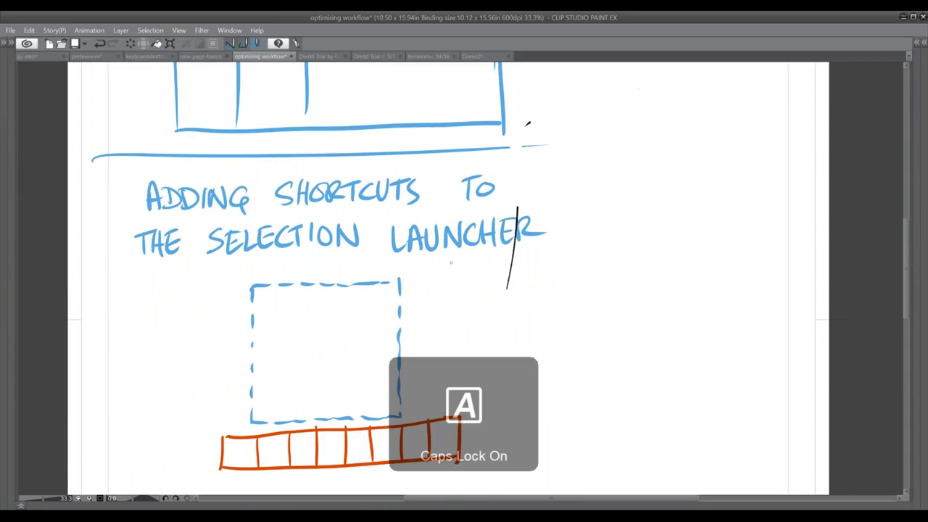
{"action": "key", "text": "Caps_Lock"}
{"action": "key", "text": "Tab"}
{"action": "mouse_move", "coordinate": [407, 330]}
{"action": "left_mouse_down"}
{"action": "mouse_move", "coordinate": [461, 263]}
{"action": "mouse_move", "coordinate": [429, 191]}
{"action": "left_mouse_up"}
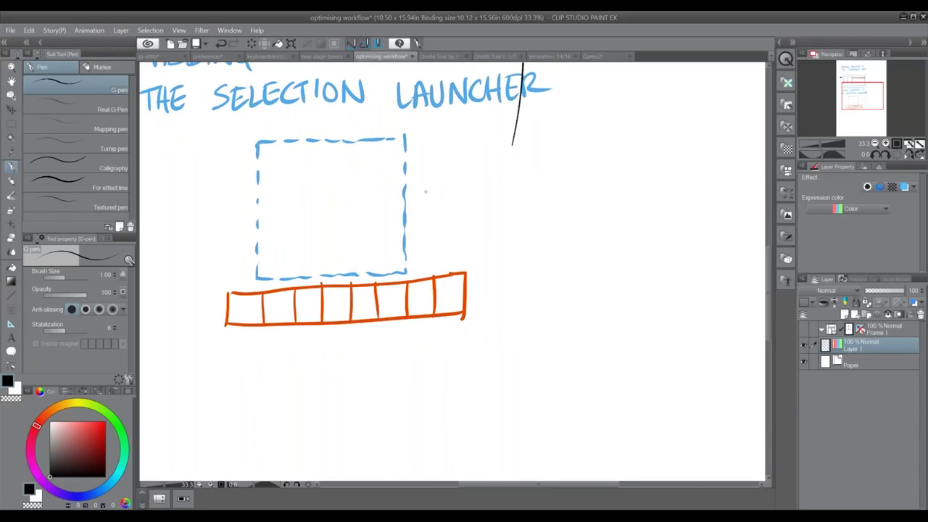
Make a rectangular selection around the dashed square to bring up the selection launcher, and deselect it
{"action": "left_click", "coordinate": [11, 124]}
{"action": "left_click_drag", "start_coordinate": [257, 141], "coordinate": [407, 276]}
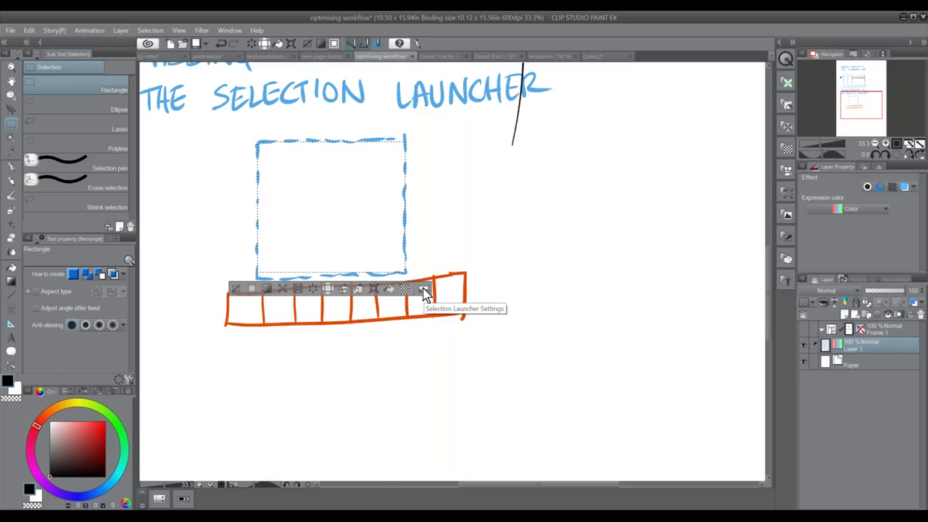
{"action": "left_click", "coordinate": [395, 216]}
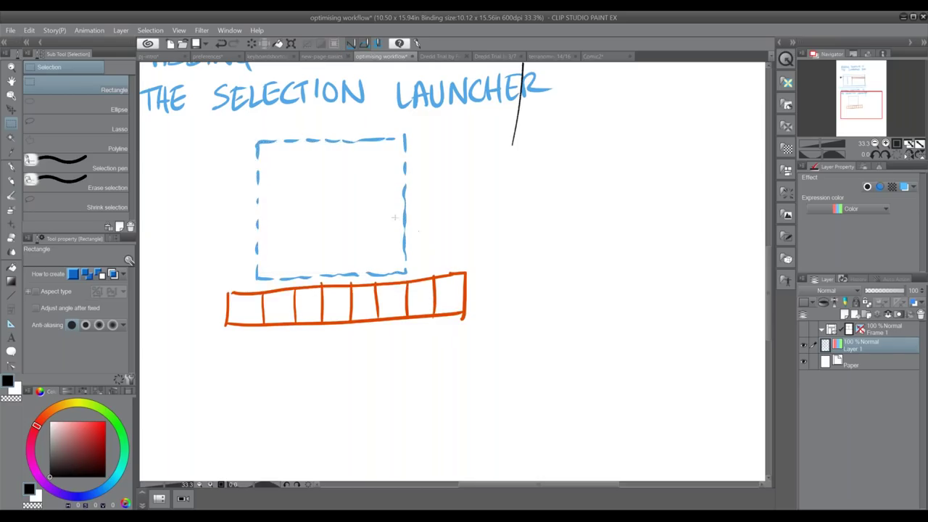
Select the dashed square area with a rectangular selection and fill it with black from the selection launcher
{"action": "left_click_drag", "start_coordinate": [419, 278], "coordinate": [418, 278]}
{"action": "left_click", "coordinate": [334, 217]}
{"action": "left_click_drag", "start_coordinate": [407, 268], "coordinate": [406, 273]}
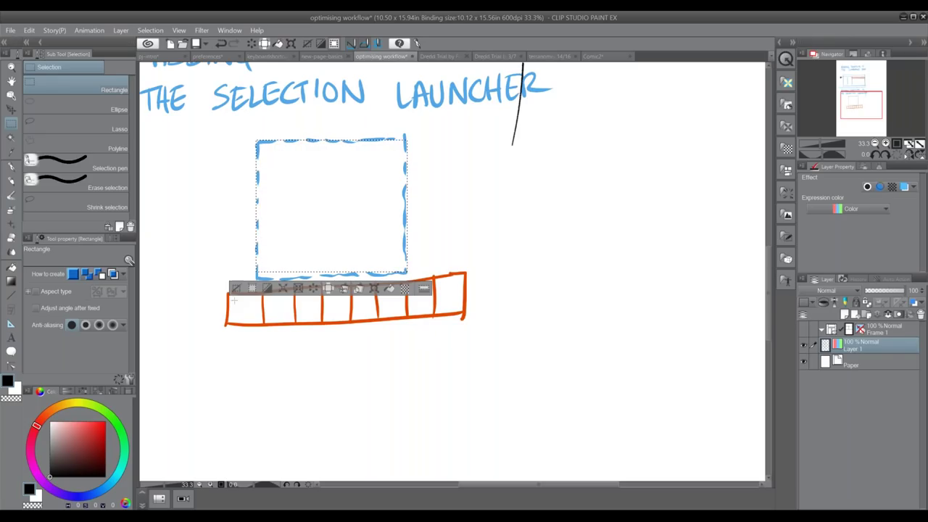
{"action": "left_click", "coordinate": [391, 290]}
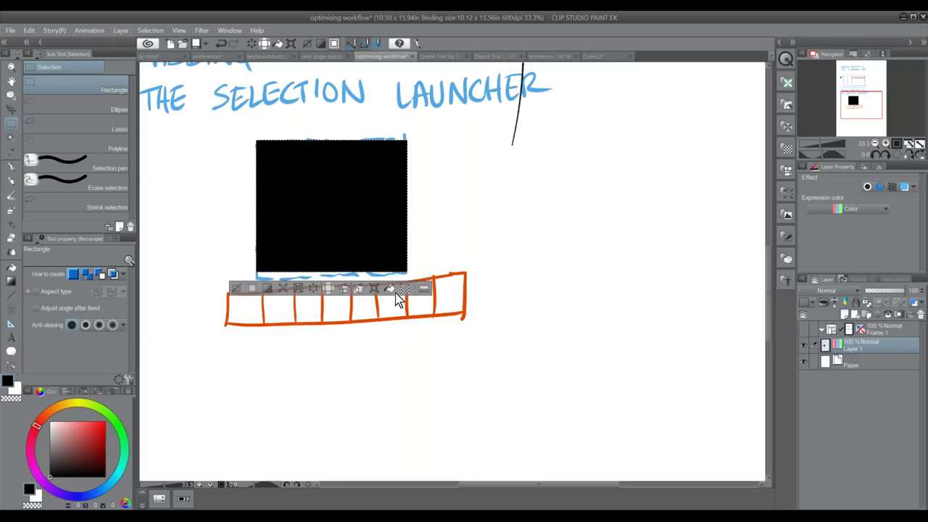
Undo the black fill and reselect the dashed square with a fresh rectangular selection
{"action": "key", "text": "ctrl+z"}
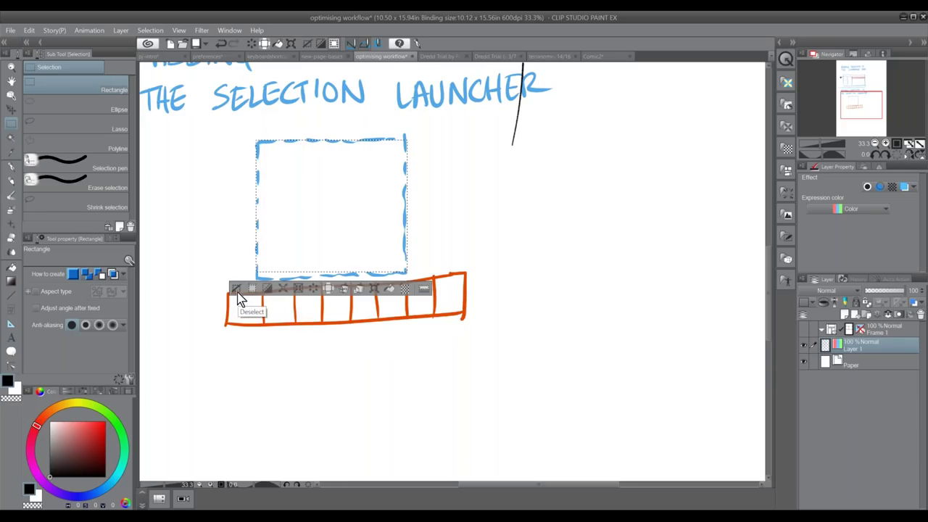
{"action": "left_click", "coordinate": [237, 290]}
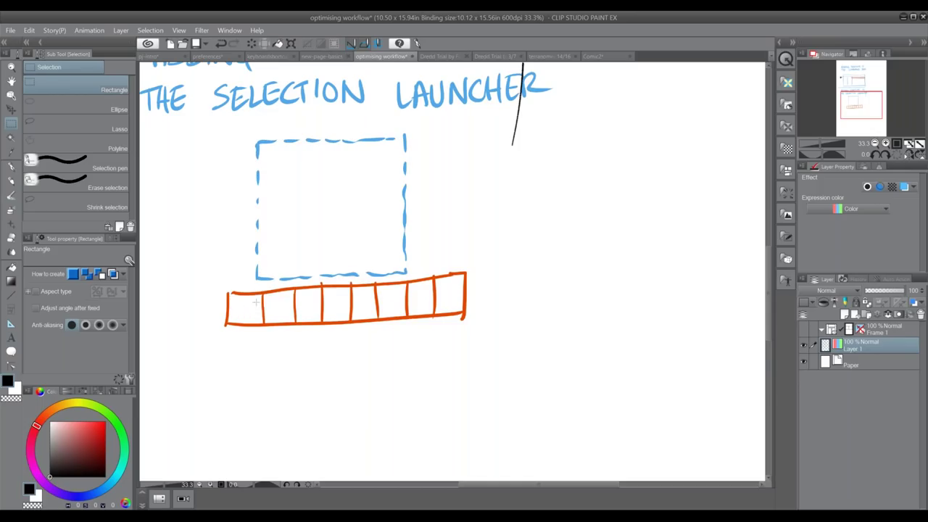
{"action": "left_click_drag", "start_coordinate": [258, 141], "coordinate": [406, 274]}
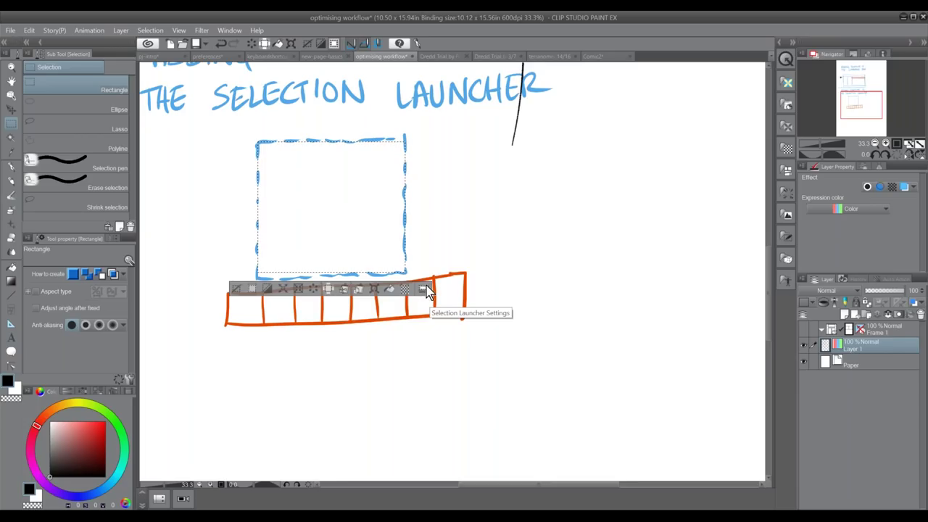
Open the selection launcher's settings and look through the Tool, Drawing color and Options command categories
{"action": "left_click", "coordinate": [428, 294]}
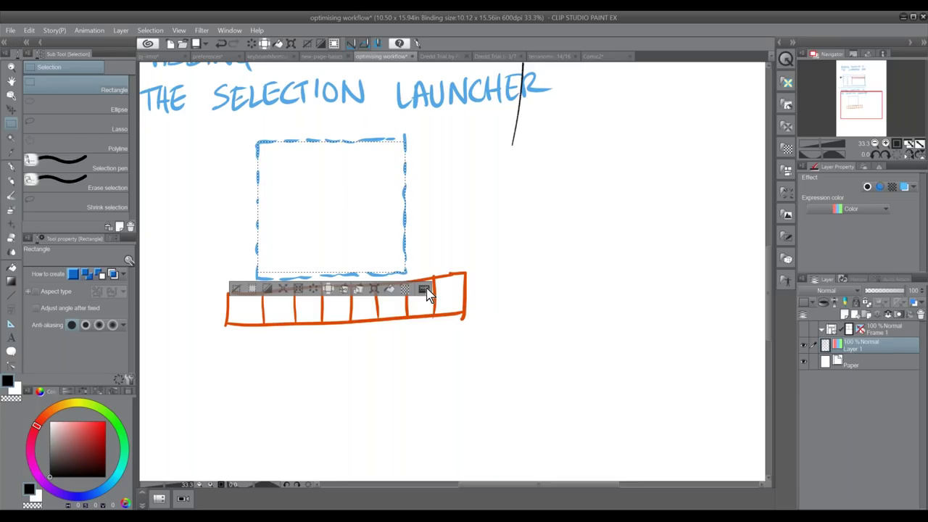
{"action": "left_click", "coordinate": [301, 161]}
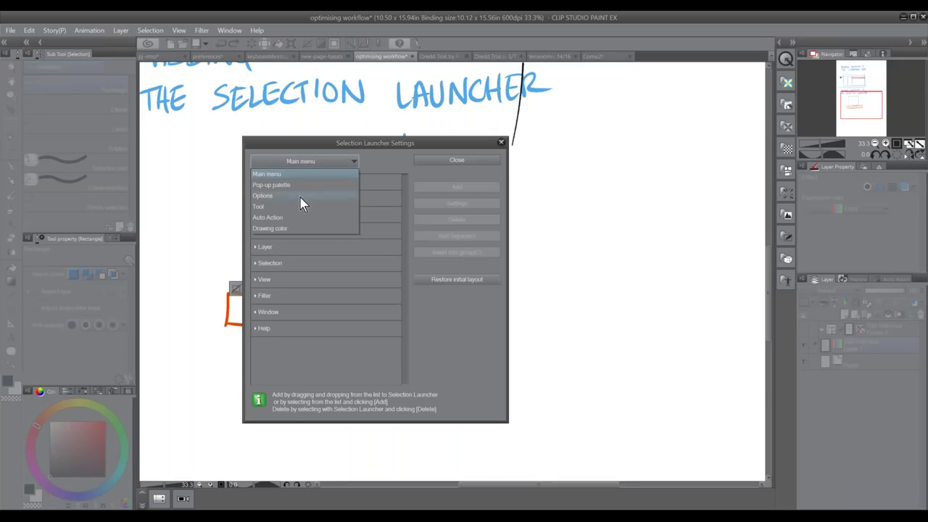
{"action": "left_click", "coordinate": [283, 207]}
{"action": "left_click", "coordinate": [301, 161]}
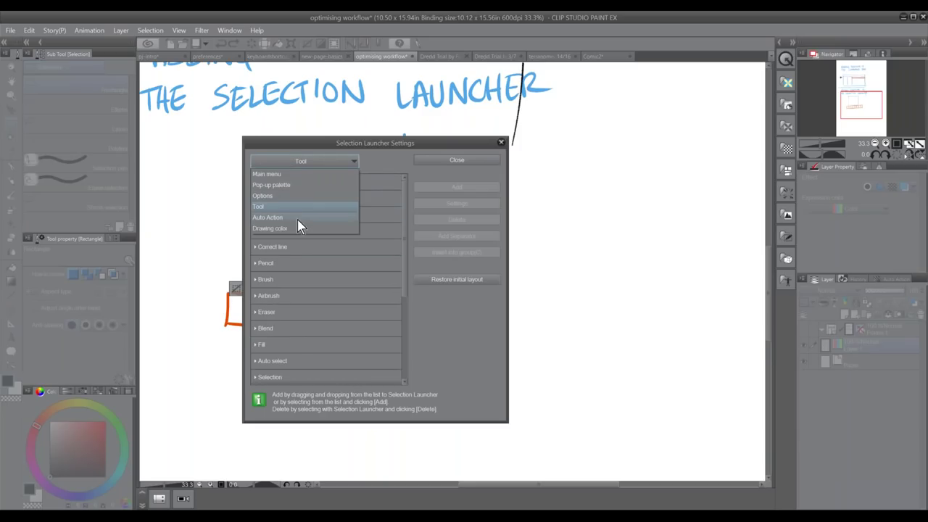
{"action": "left_click", "coordinate": [282, 229]}
{"action": "left_click", "coordinate": [272, 180]}
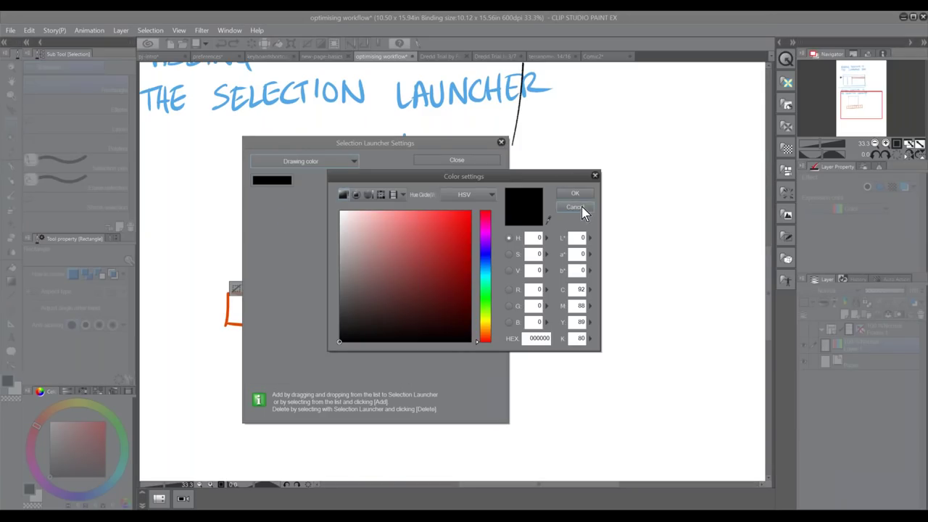
{"action": "left_click", "coordinate": [574, 207]}
{"action": "left_click", "coordinate": [301, 161]}
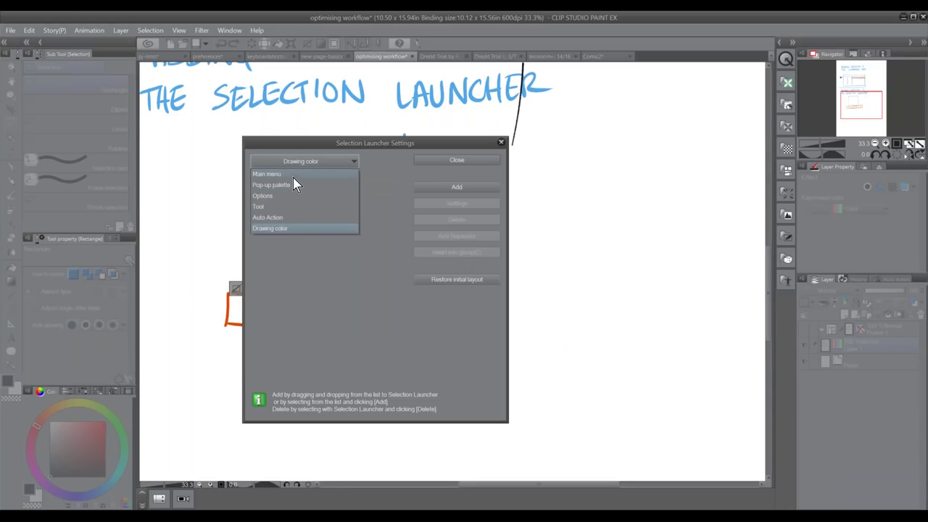
{"action": "left_click", "coordinate": [284, 197]}
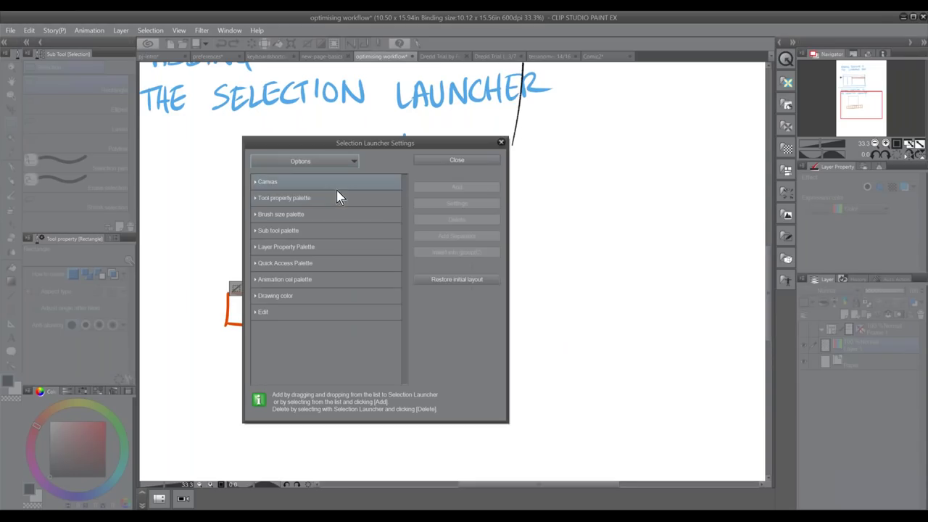
Add the Gradient sub tool group from the Tool category to the selection launcher and close its settings
{"action": "left_click", "coordinate": [330, 166]}
{"action": "left_click", "coordinate": [292, 208]}
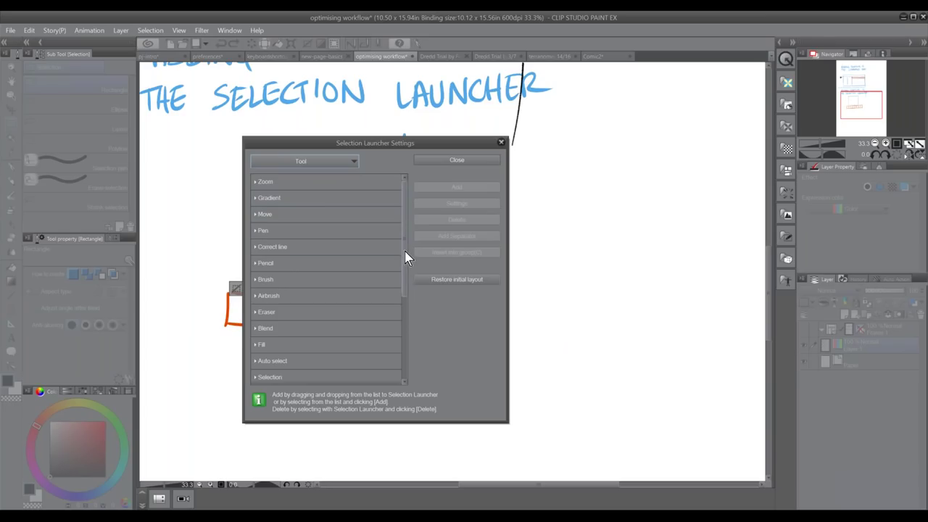
{"action": "left_click", "coordinate": [298, 200]}
{"action": "double_click", "coordinate": [307, 202]}
{"action": "double_click", "coordinate": [359, 217]}
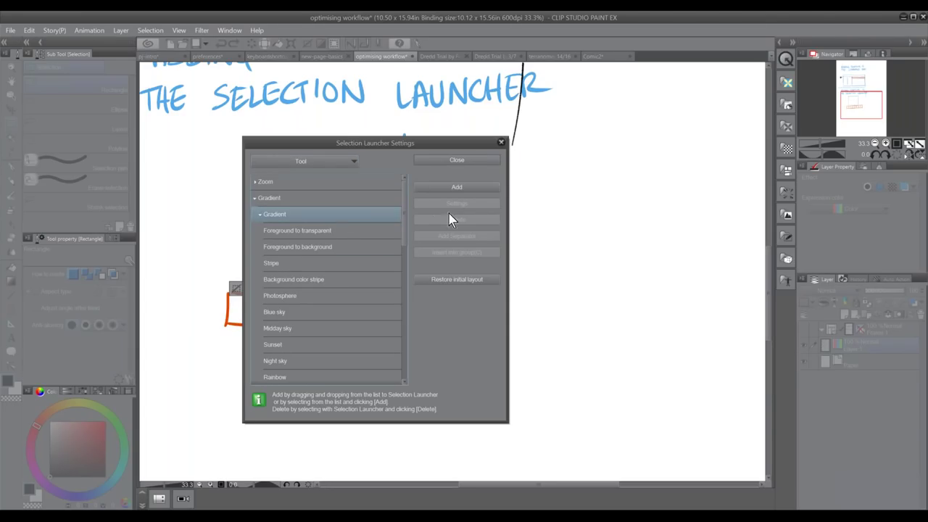
{"action": "left_click", "coordinate": [467, 190]}
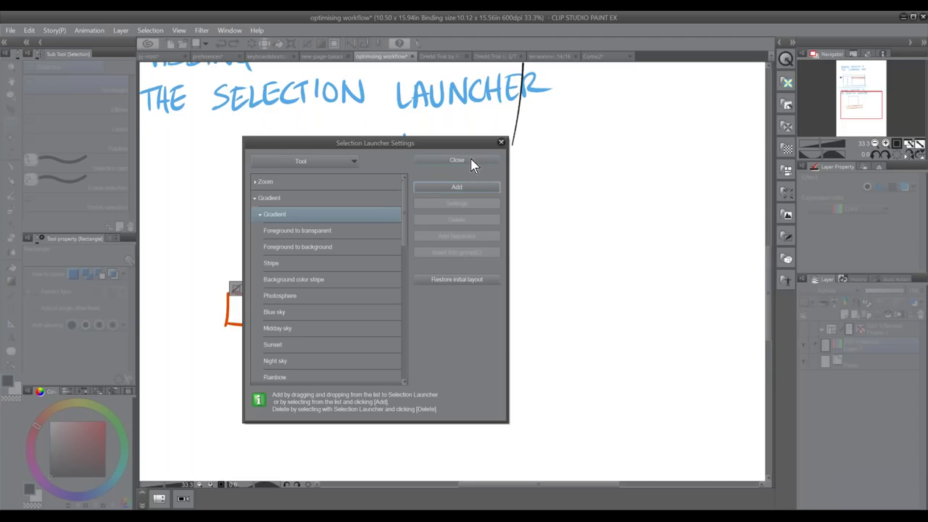
{"action": "left_click", "coordinate": [457, 160]}
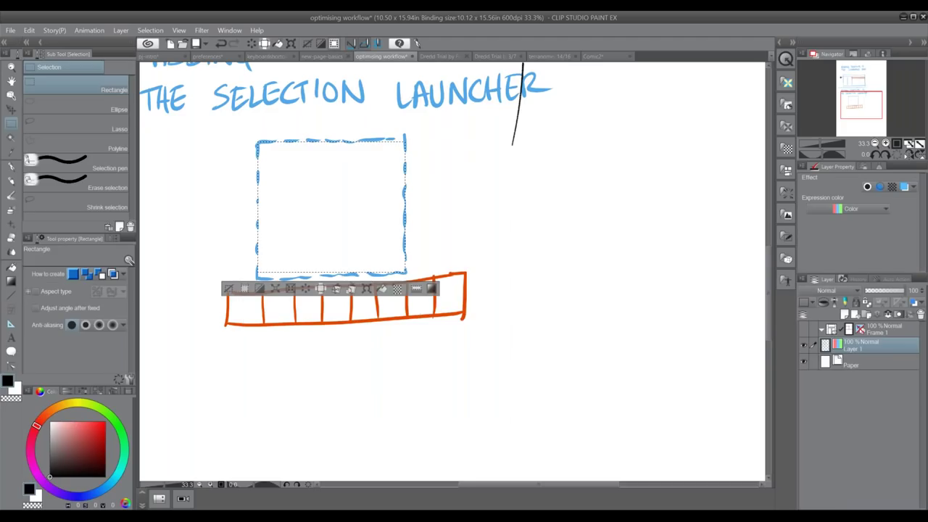
Try the launcher's new Gradient shortcut with a gradient down the selected square, and undo it
{"action": "left_click", "coordinate": [433, 291]}
{"action": "left_click_drag", "start_coordinate": [316, 142], "coordinate": [361, 273]}
{"action": "key", "text": "ctrl+z"}
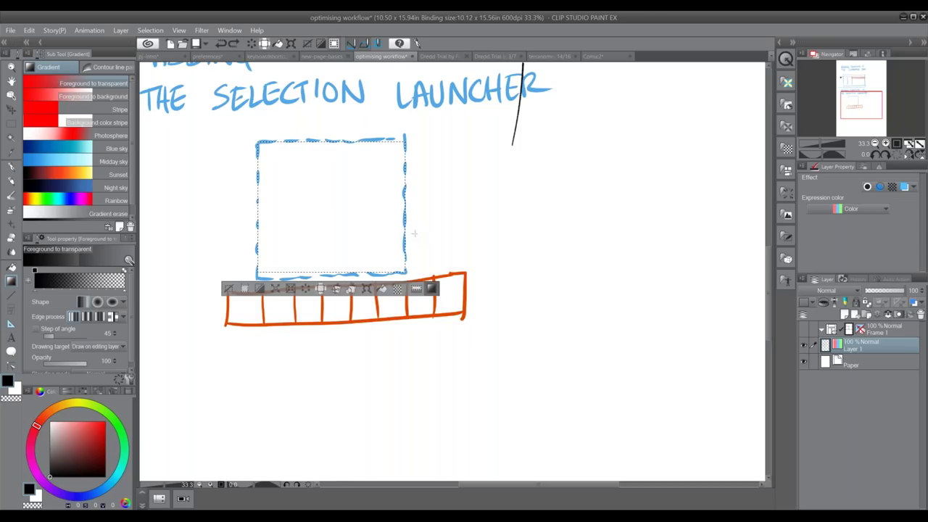
With the palettes hidden, try a diagonal gradient in the selected square from the launcher, undo it, and restore the palettes
{"action": "key", "text": "Tab"}
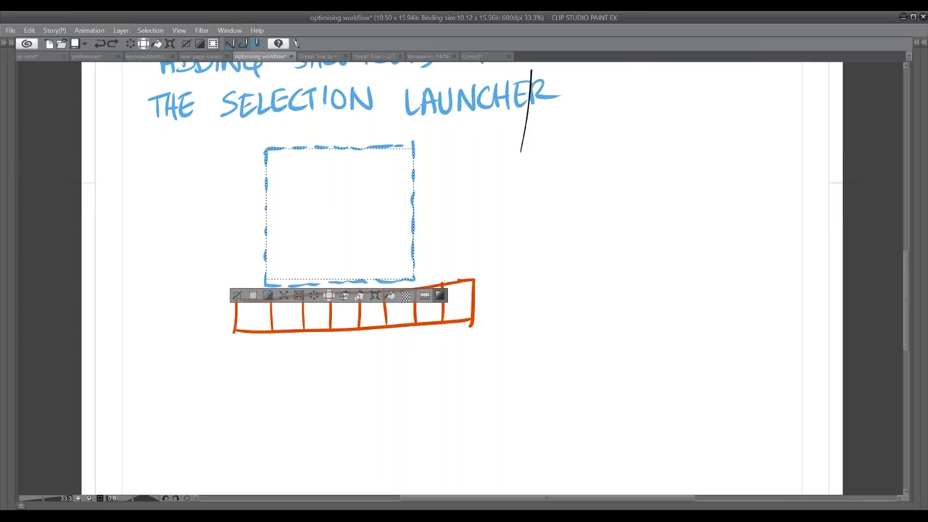
{"action": "left_click", "coordinate": [445, 305]}
{"action": "left_click_drag", "start_coordinate": [321, 151], "coordinate": [376, 274]}
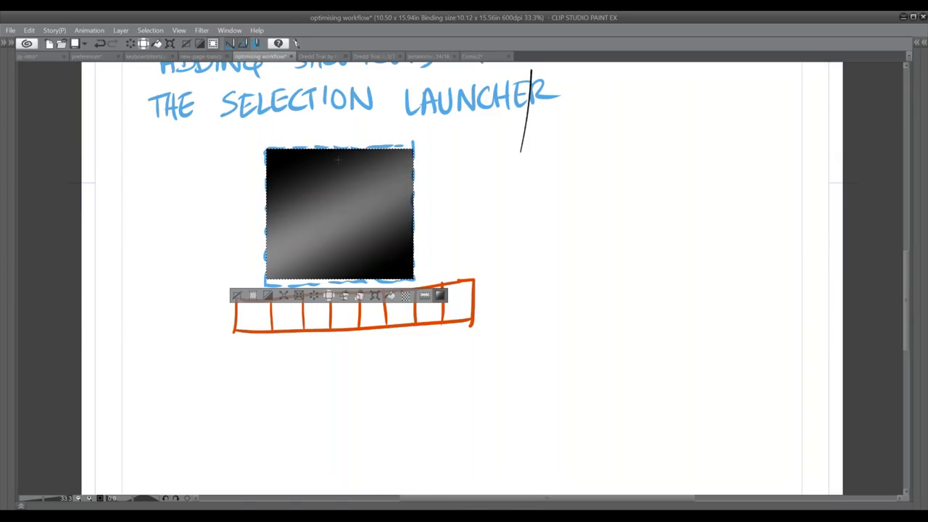
{"action": "key", "text": "ctrl+z"}
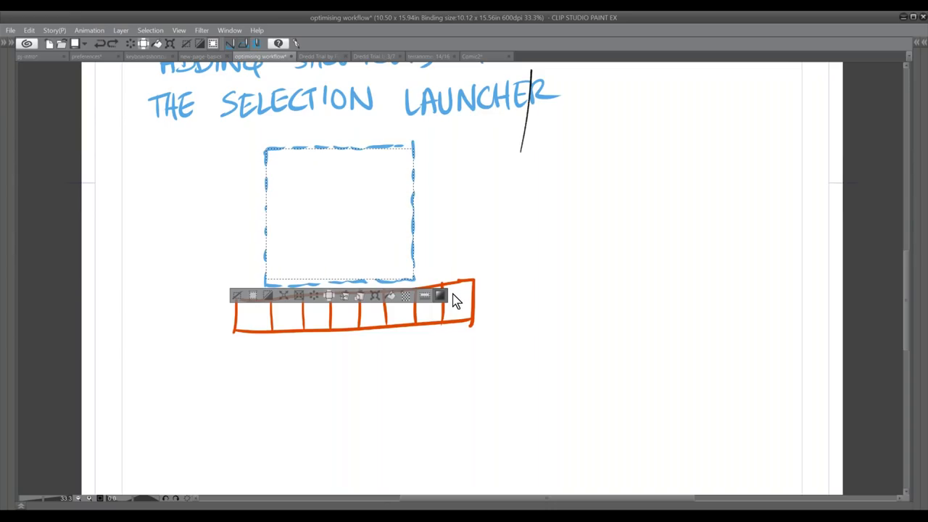
{"action": "key", "text": "Tab"}
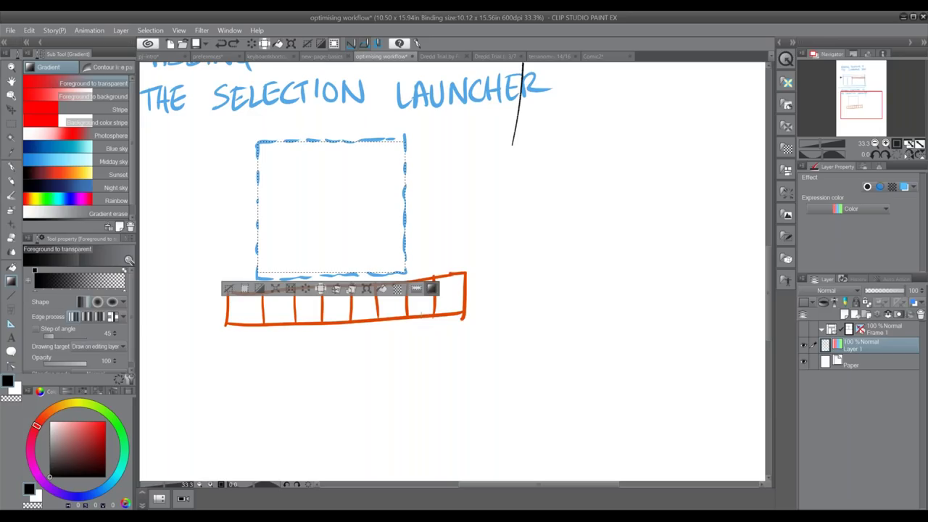
{"action": "key", "text": "Tab"}
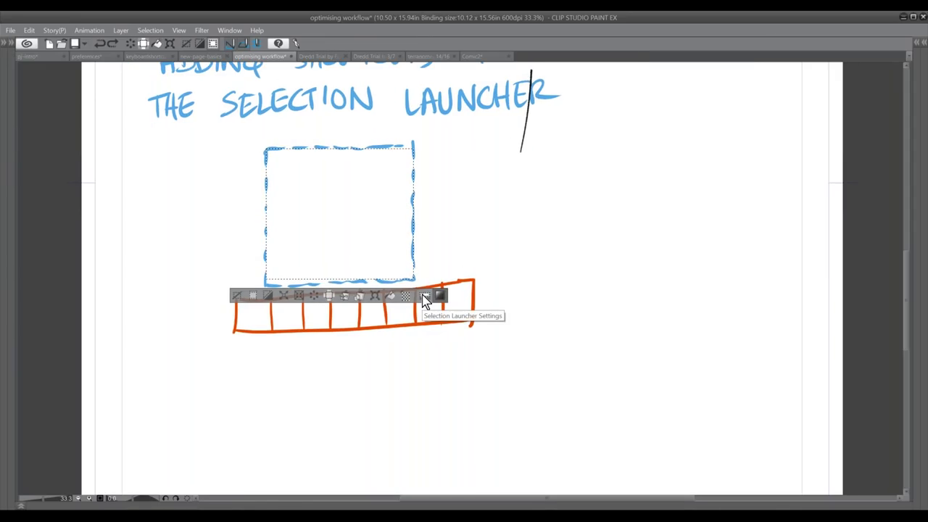
{"action": "key", "text": "Tab"}
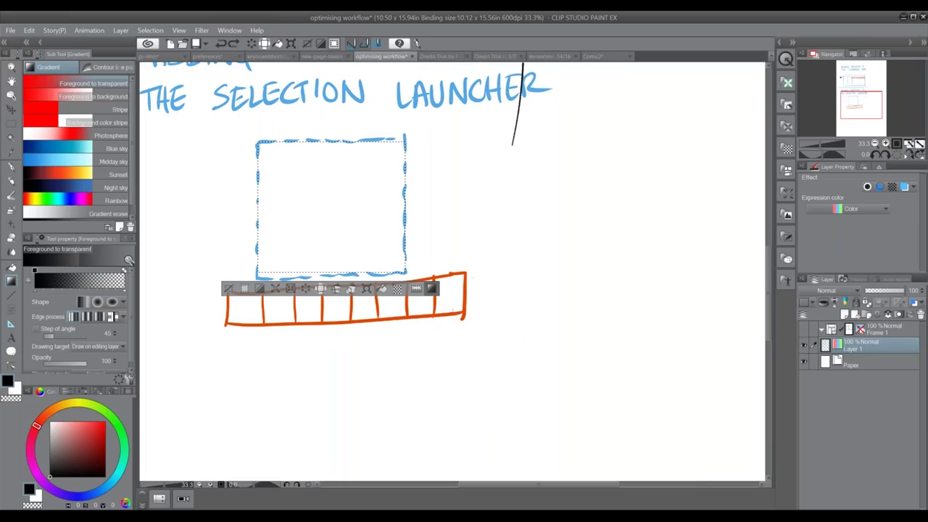
{"action": "left_click_drag", "start_coordinate": [465, 332], "coordinate": [470, 334]}
{"action": "left_click_drag", "start_coordinate": [549, 358], "coordinate": [441, 362]}
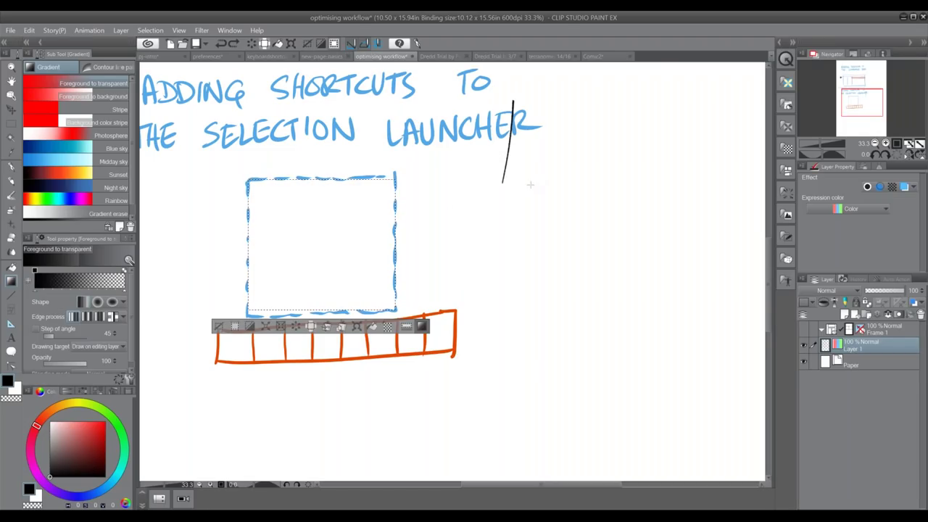
Deselect the dashed square and make a tall rectangular selection beside it, just below the black pen line
{"action": "left_click", "coordinate": [219, 326]}
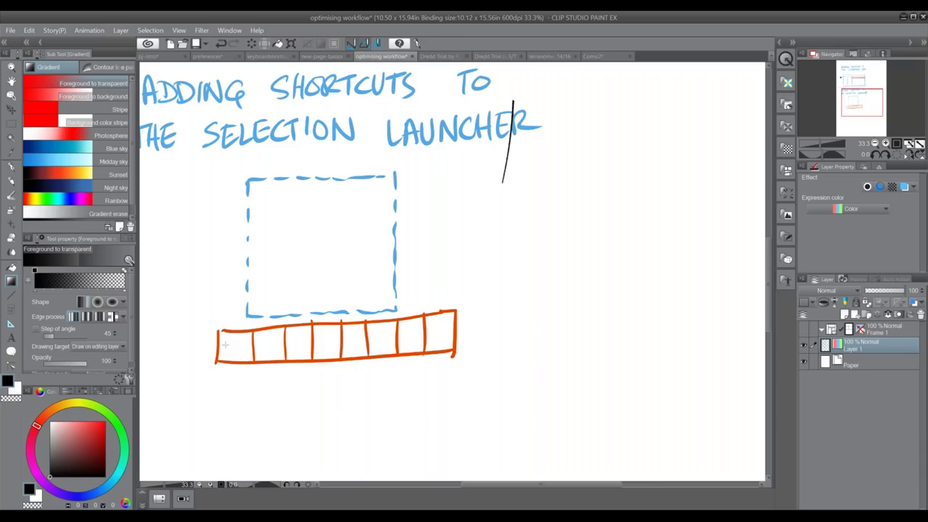
{"action": "left_click", "coordinate": [10, 124]}
{"action": "left_click_drag", "start_coordinate": [460, 183], "coordinate": [543, 306]}
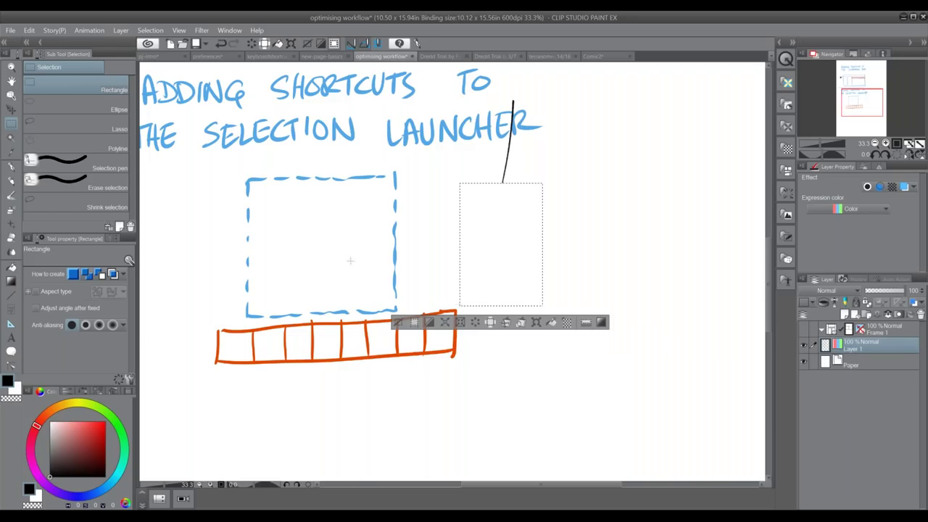
{"action": "left_click_drag", "start_coordinate": [457, 184], "coordinate": [529, 295]}
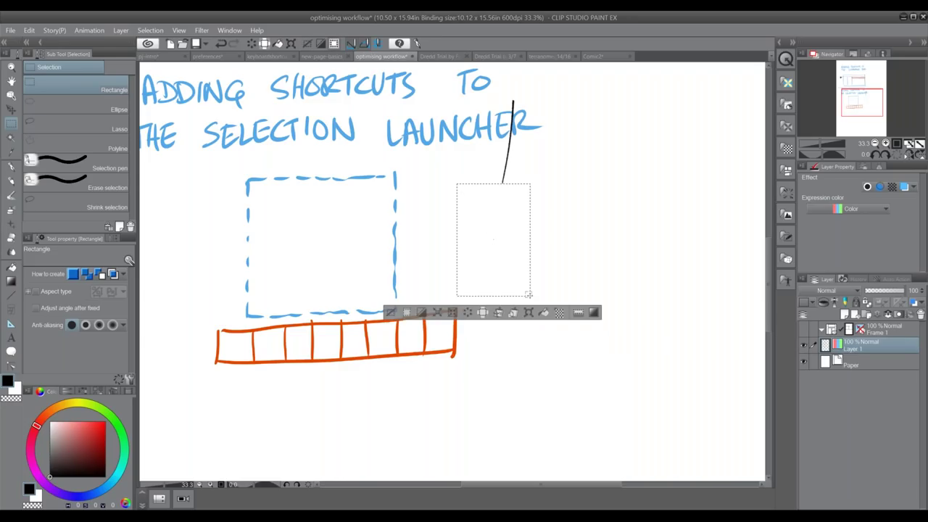
Outline the tall selection in black, drawn on the border with a line width of 1.00 mm
{"action": "left_click", "coordinate": [29, 31]}
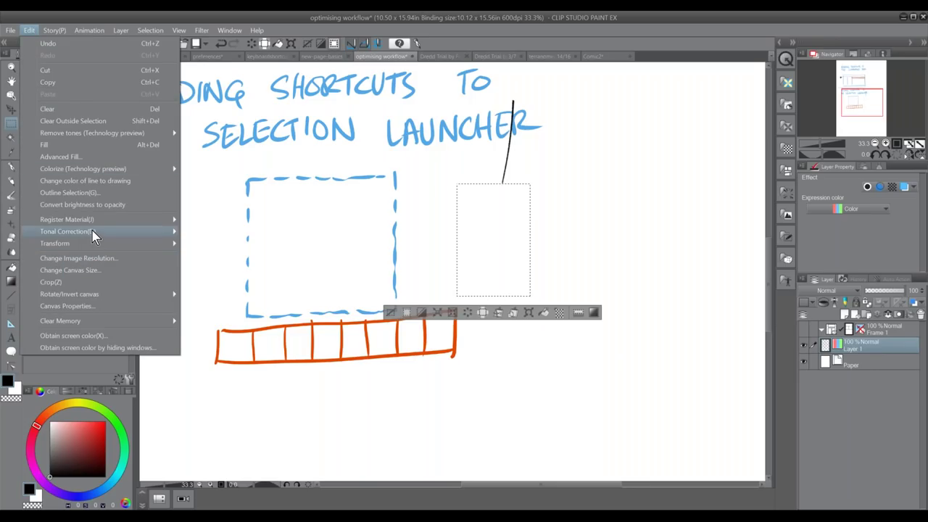
{"action": "left_click", "coordinate": [110, 193]}
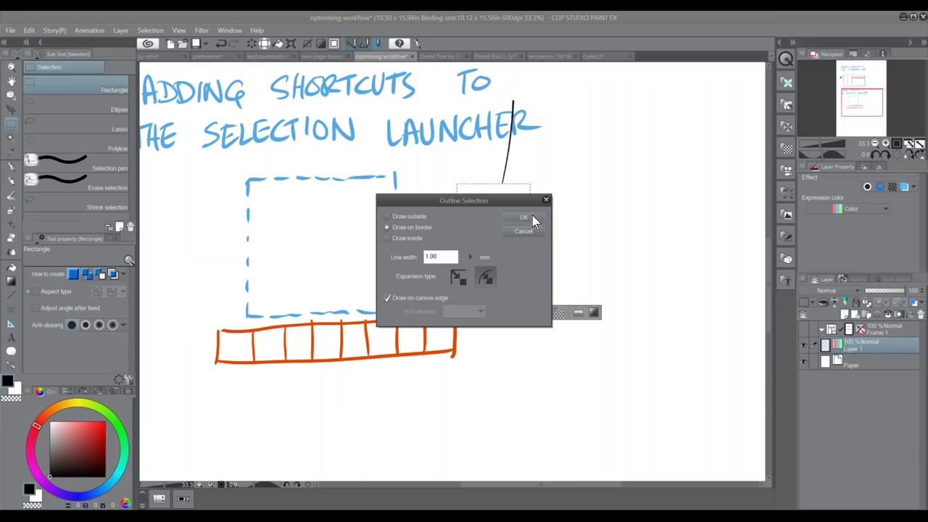
{"action": "left_click", "coordinate": [535, 216]}
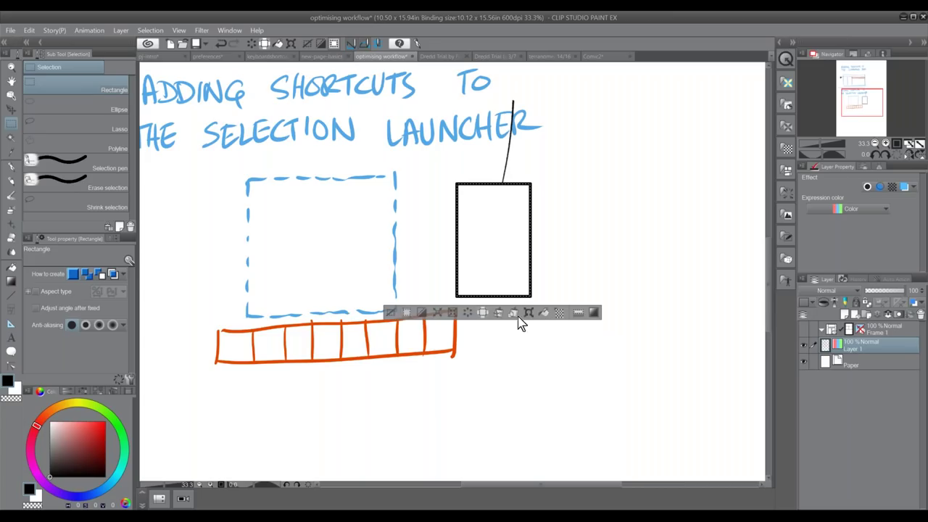
Choose red as the drawing color, fill the outlined selection with it from the launcher, and deselect
{"action": "left_click", "coordinate": [104, 431]}
{"action": "left_click", "coordinate": [544, 312]}
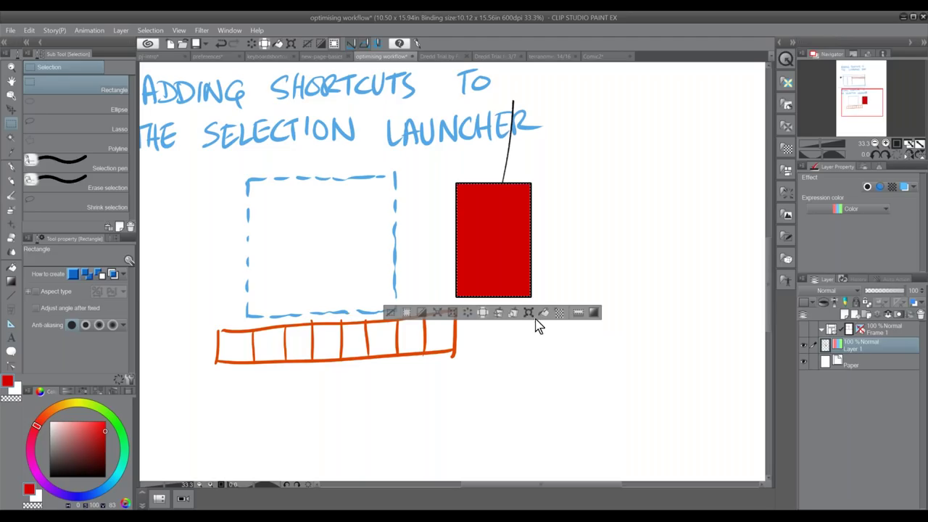
{"action": "left_click", "coordinate": [390, 313]}
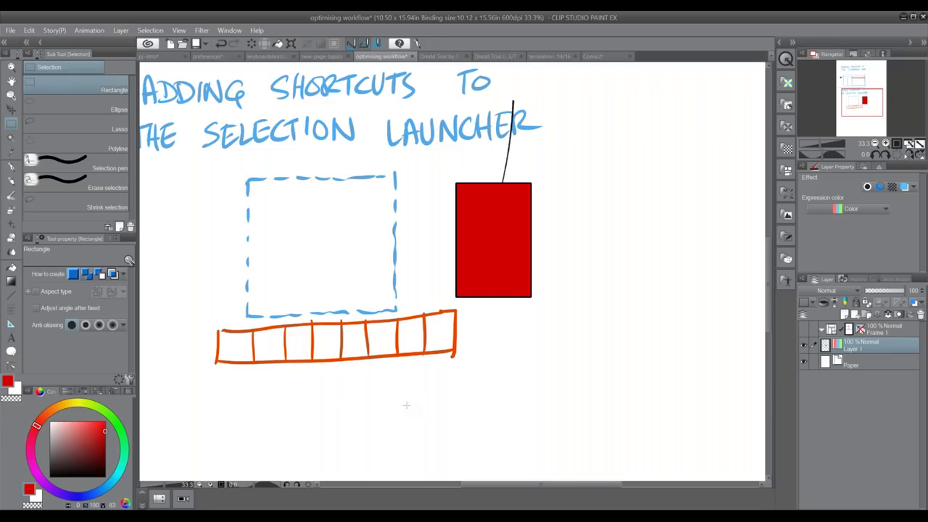
Show the Auto Action palette and detach it as a floating palette over the dashed square
{"action": "left_click", "coordinate": [231, 31]}
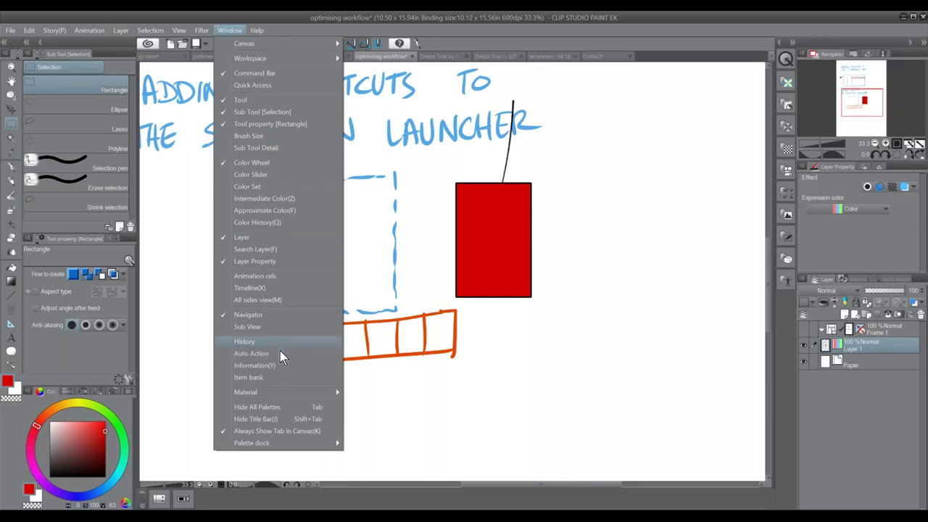
{"action": "left_click", "coordinate": [251, 353]}
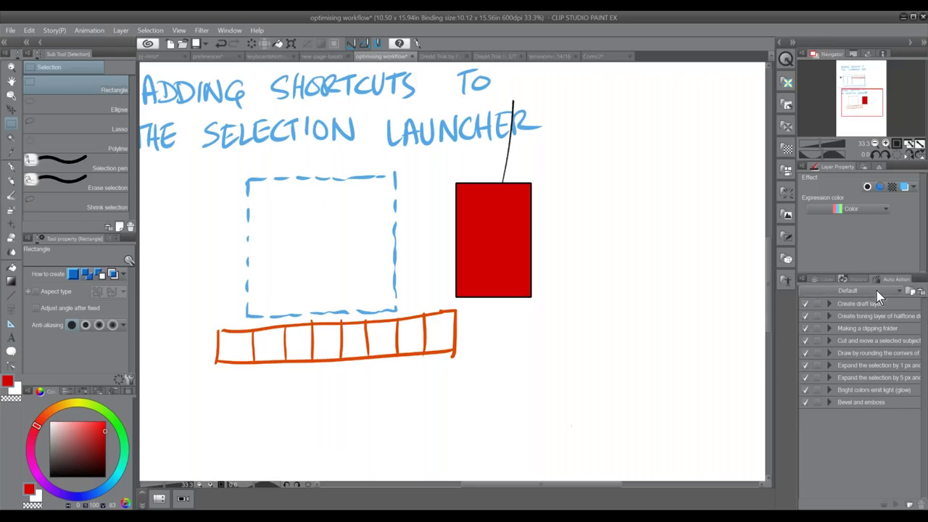
{"action": "left_click_drag", "start_coordinate": [898, 282], "coordinate": [270, 153]}
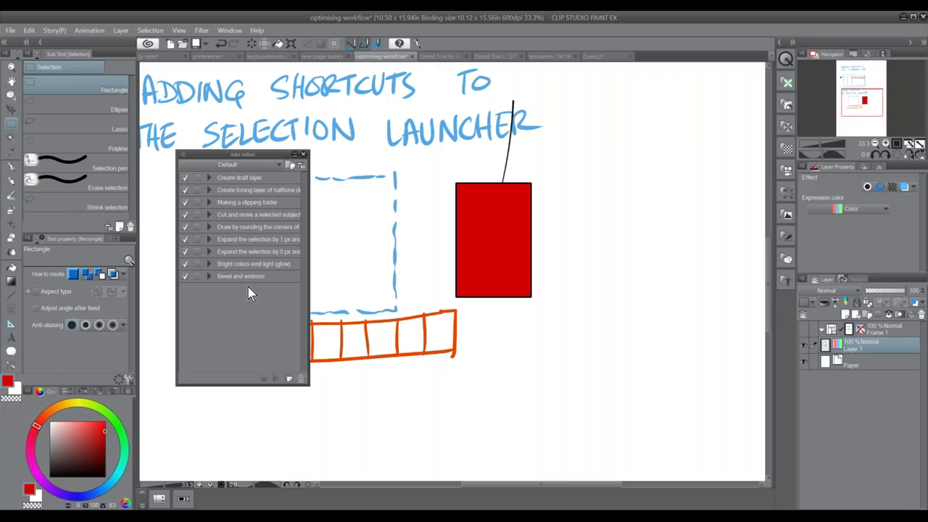
Create an auto action set named CLIP STUDIO DEMO with an action named RedBox, and make a rectangular selection beside the red box
{"action": "left_click", "coordinate": [303, 167]}
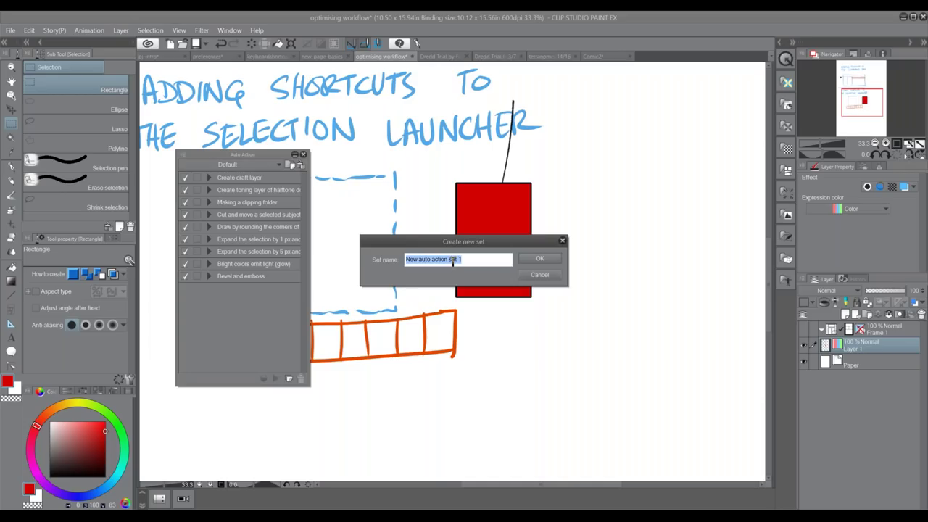
{"action": "type", "text": "CLIP STUDIO DEMO"}
{"action": "left_click", "coordinate": [541, 261]}
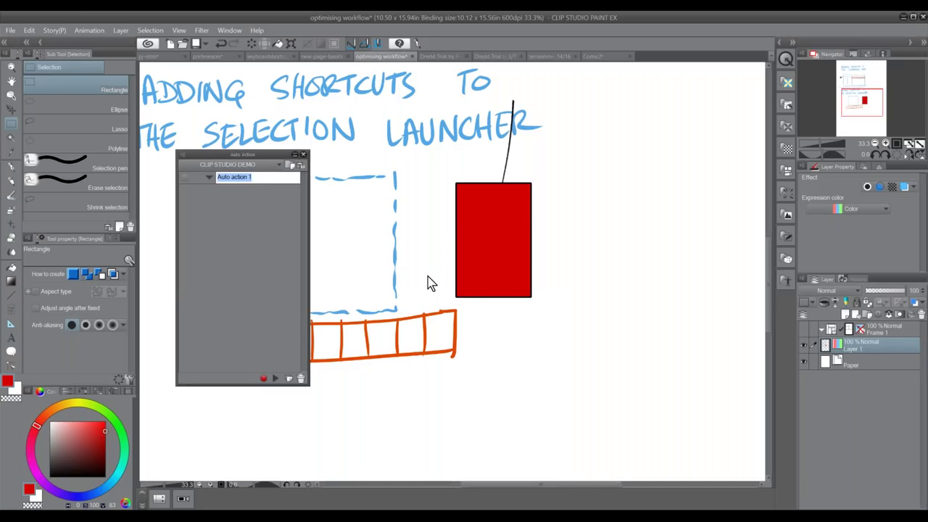
{"action": "type", "text": "RedBox"}
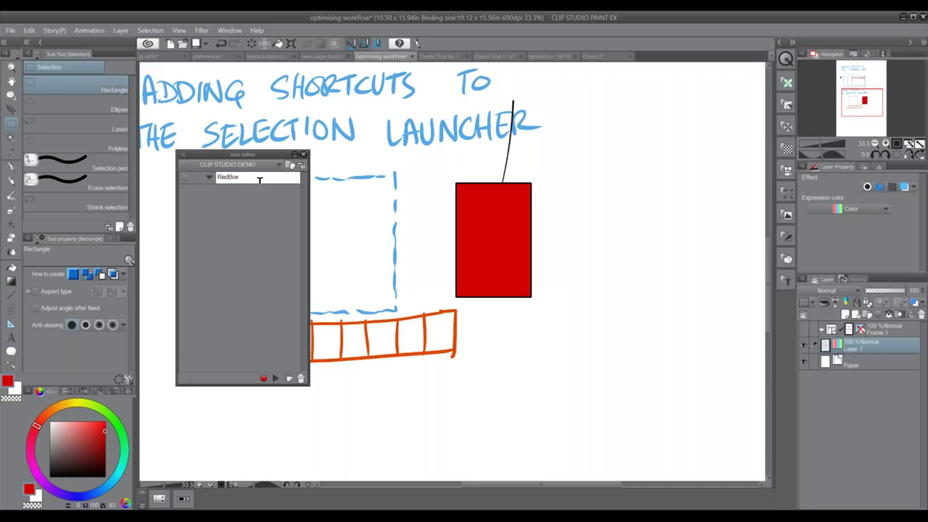
{"action": "key", "text": "Return"}
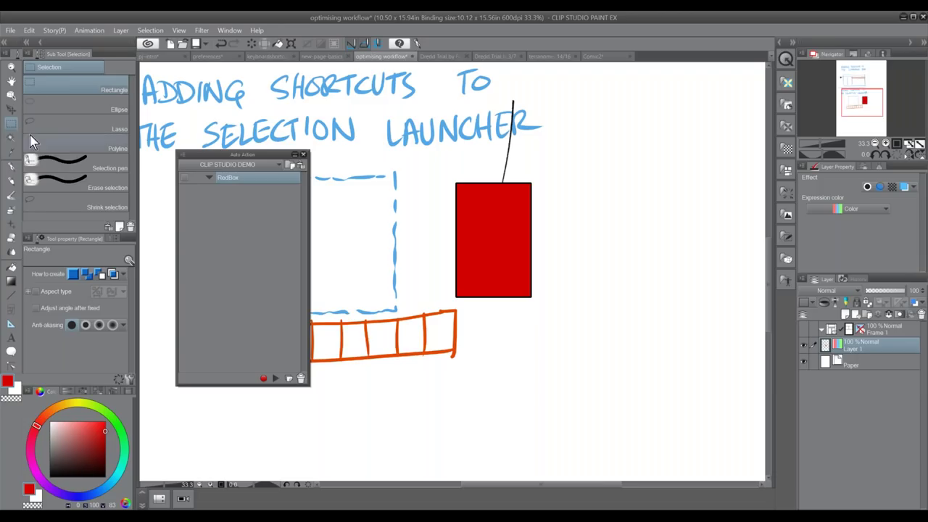
{"action": "left_click_drag", "start_coordinate": [337, 213], "coordinate": [427, 283]}
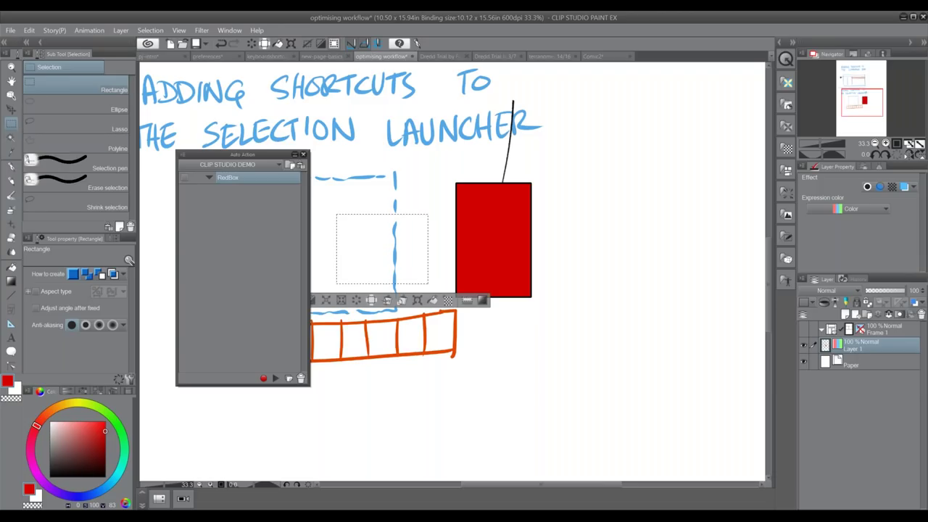
Try recording a 4 mm outline on the border of the selection into the RedBox action
{"action": "left_click", "coordinate": [265, 380]}
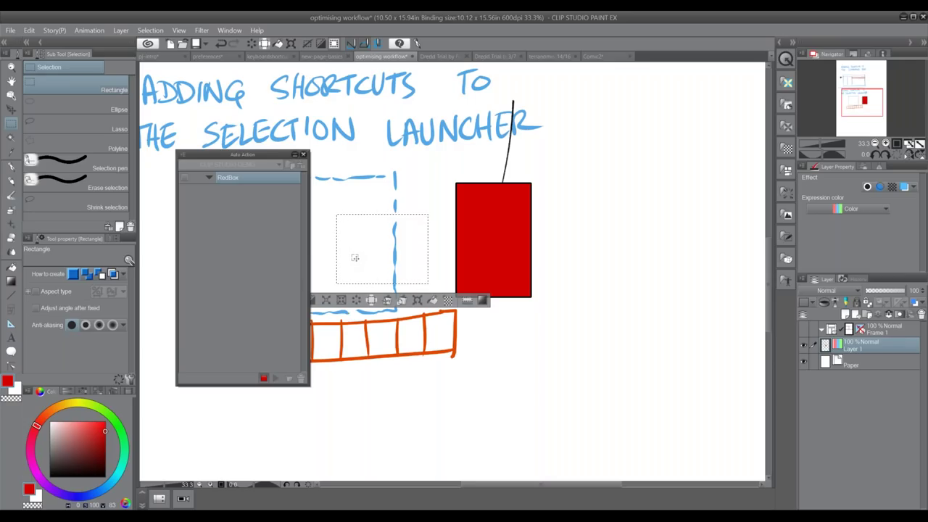
{"action": "left_click", "coordinate": [29, 31]}
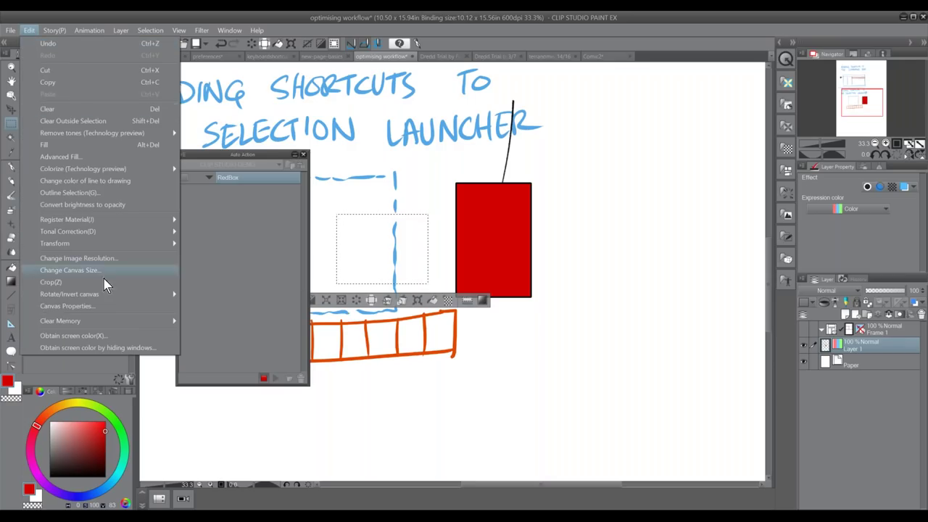
{"action": "left_click", "coordinate": [107, 194]}
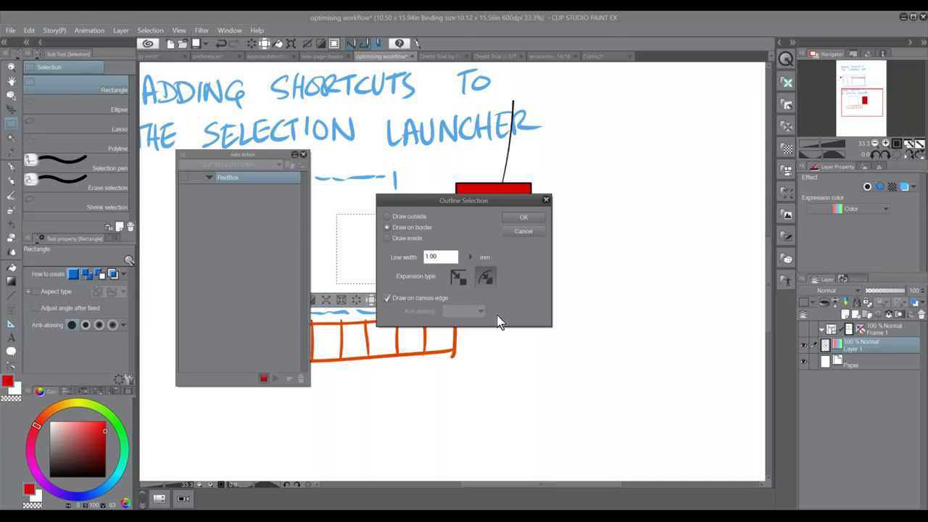
{"action": "double_click", "coordinate": [445, 257]}
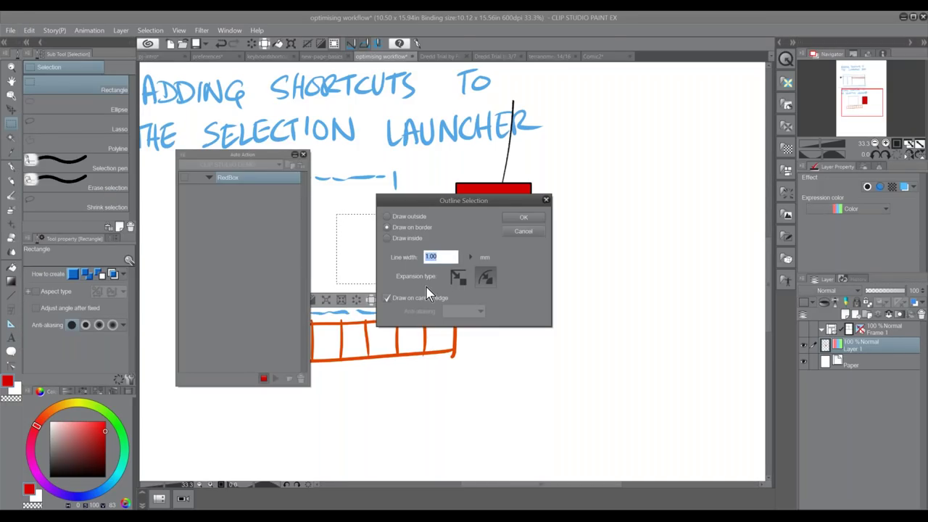
{"action": "type", "text": "4"}
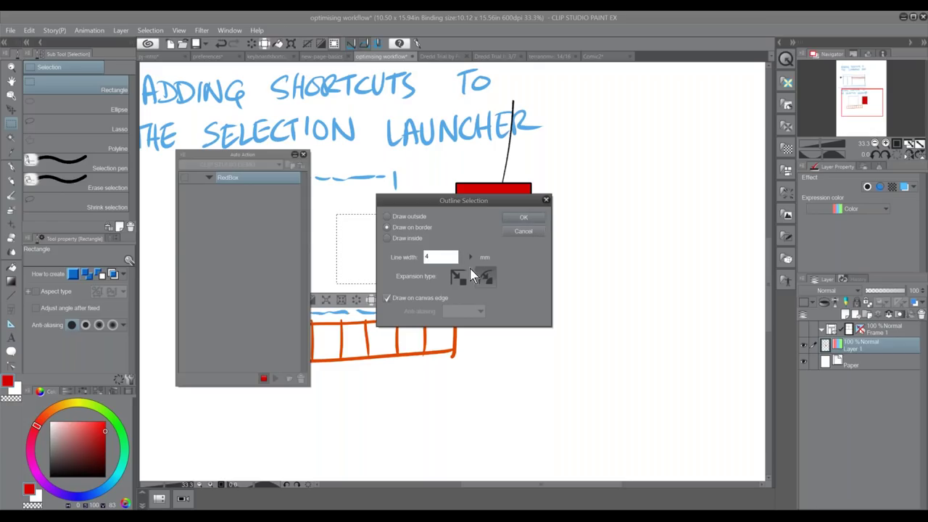
{"action": "left_click", "coordinate": [533, 219]}
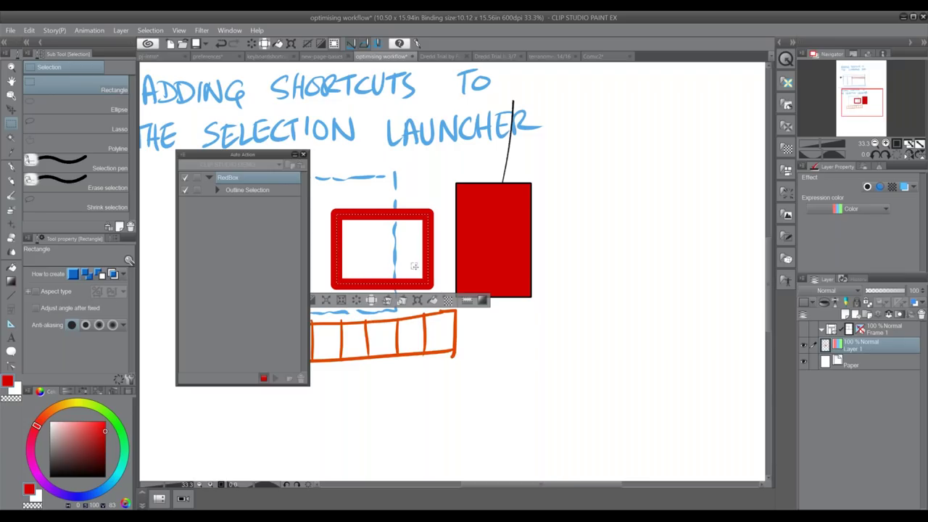
Undo the outline, stop recording, and delete the recorded Outline Selection command from the RedBox action
{"action": "key", "text": "ctrl+z"}
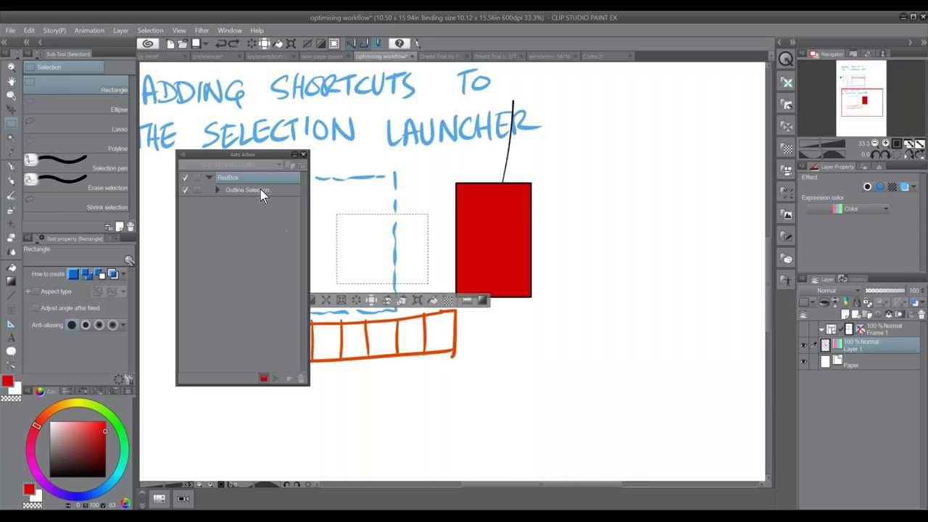
{"action": "left_click", "coordinate": [264, 378]}
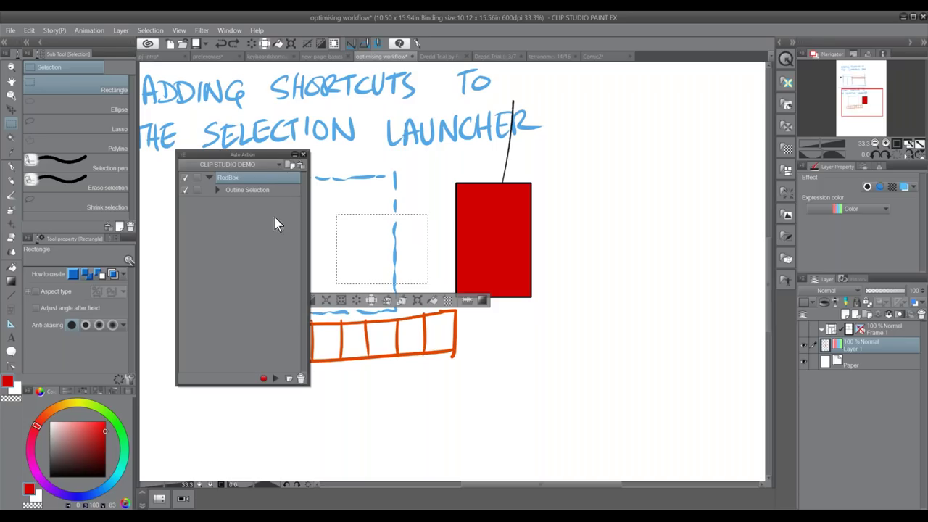
{"action": "left_click", "coordinate": [301, 378]}
{"action": "key", "text": "Return"}
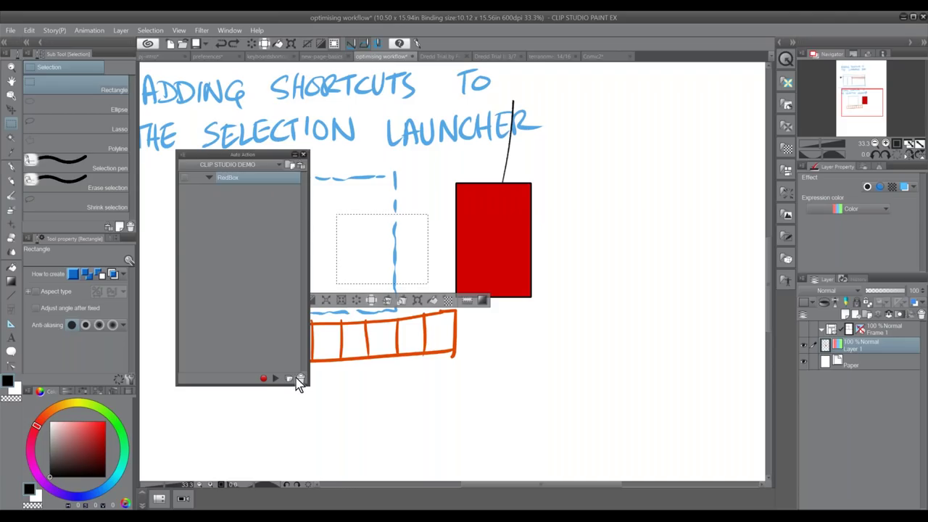
Start recording the RedBox action again and choose black as the drawing color
{"action": "double_click", "coordinate": [269, 179]}
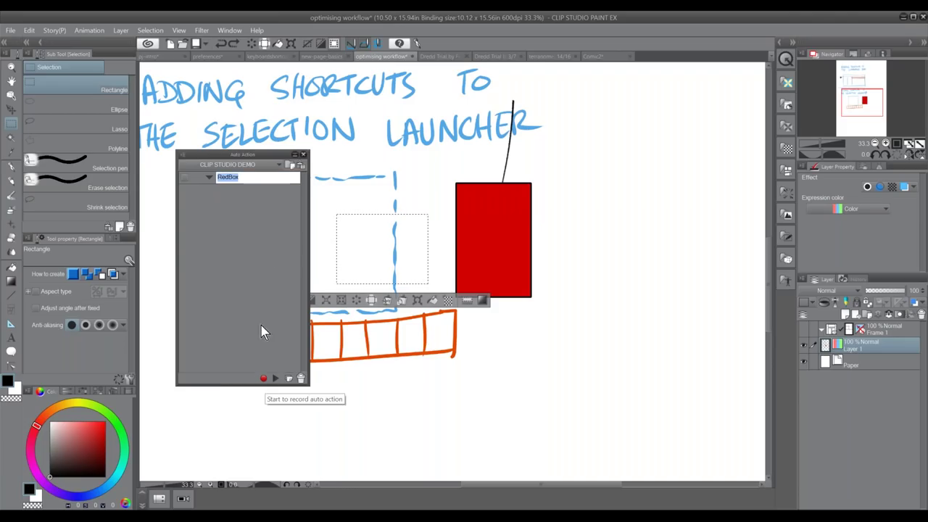
{"action": "left_click", "coordinate": [264, 379]}
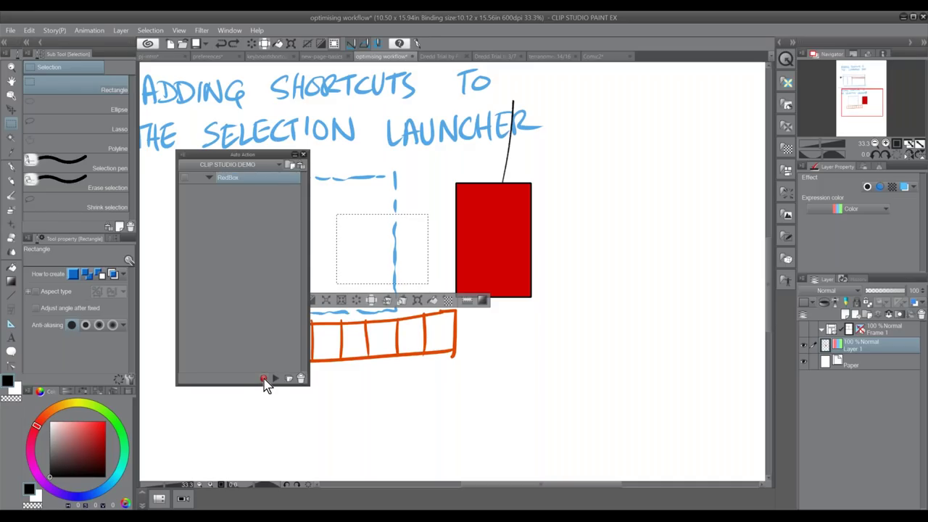
{"action": "left_click", "coordinate": [264, 379]}
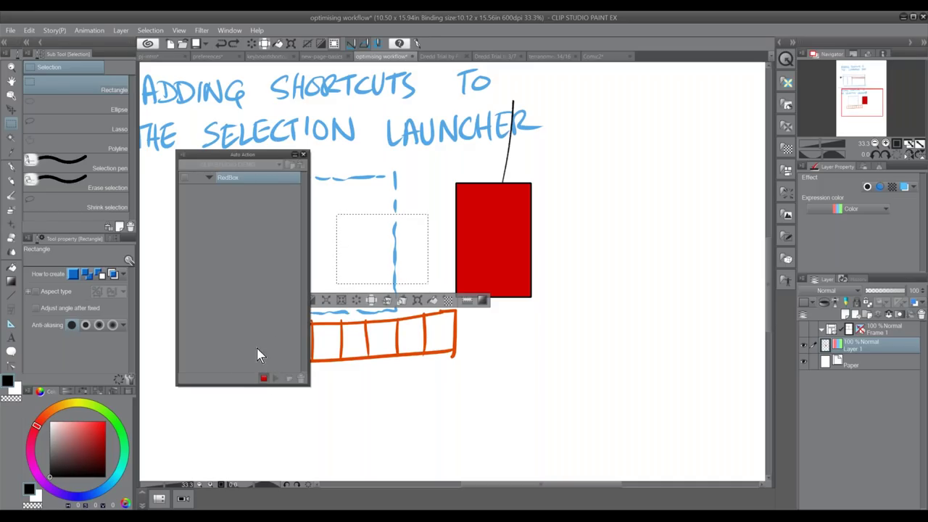
{"action": "left_click", "coordinate": [33, 492]}
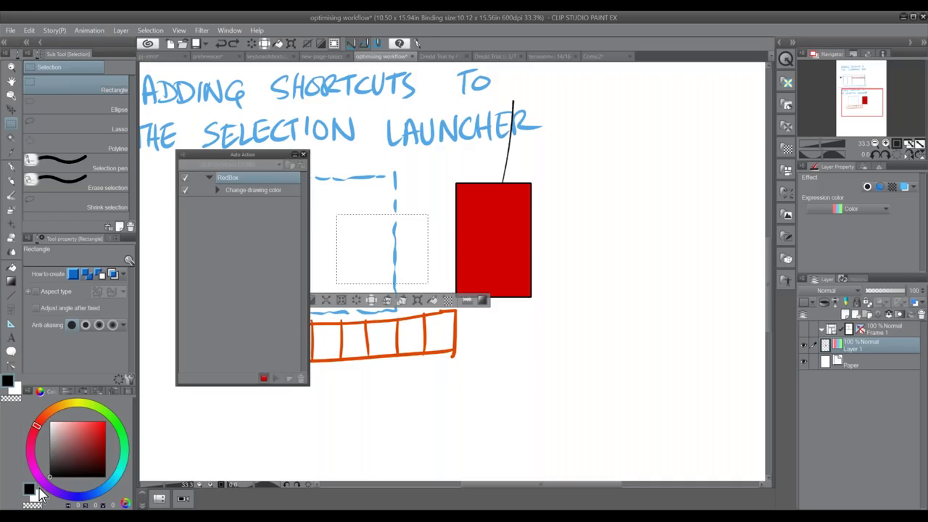
Record outlining the selection in black with the line drawn on the border
{"action": "left_click", "coordinate": [29, 31]}
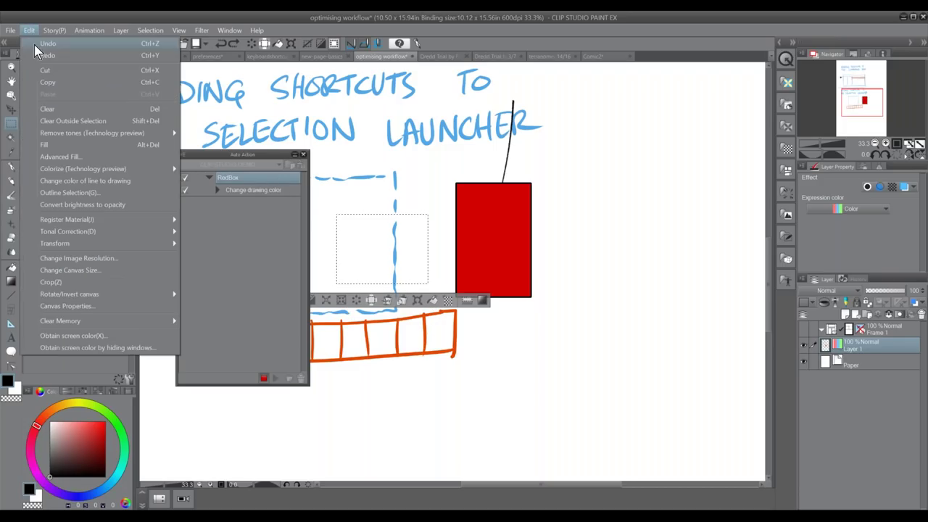
{"action": "left_click", "coordinate": [140, 194]}
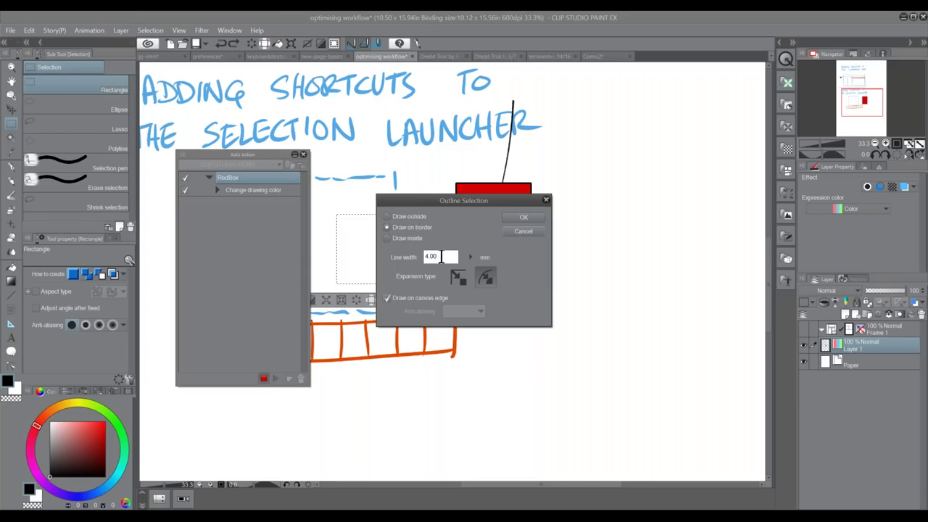
{"action": "left_click", "coordinate": [533, 218]}
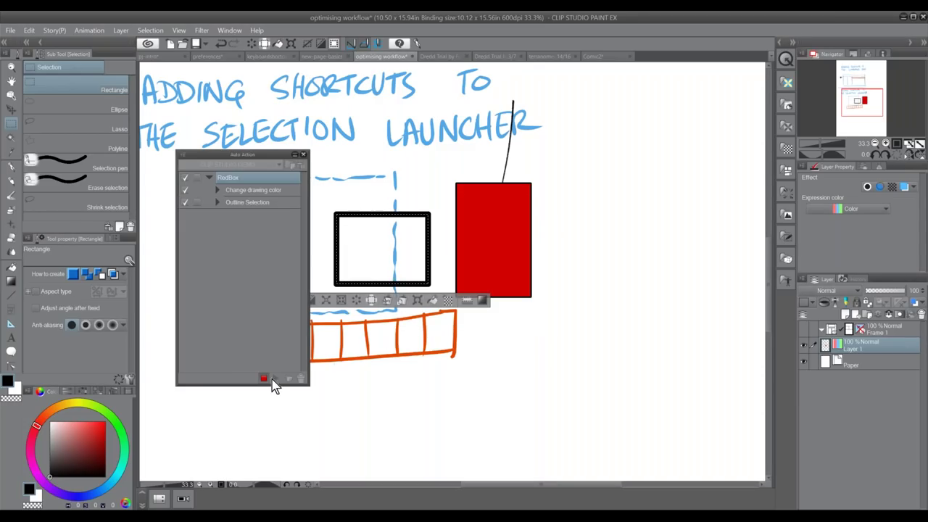
Choose bright red as the drawing color, fill the outlined selection with it, and stop recording the action
{"action": "left_click", "coordinate": [508, 232], "text": "alt"}
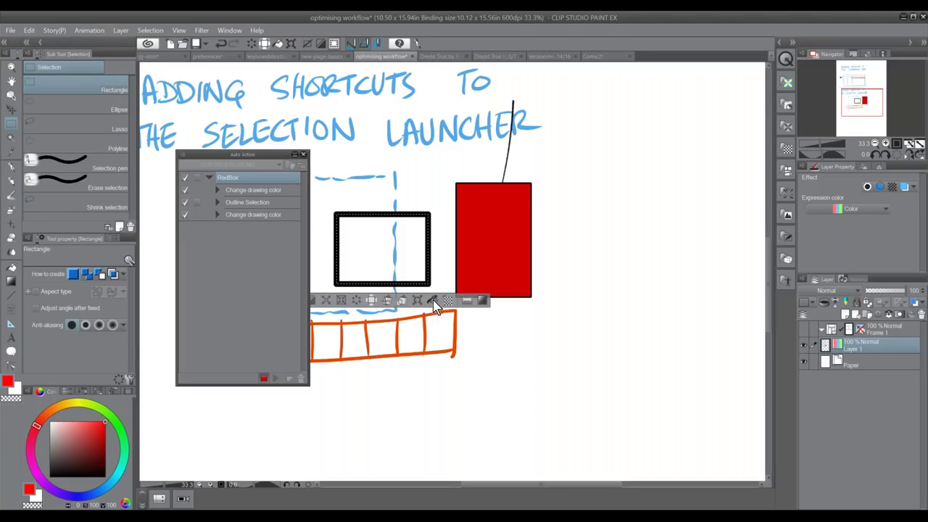
{"action": "left_click", "coordinate": [433, 301]}
{"action": "left_click", "coordinate": [264, 378]}
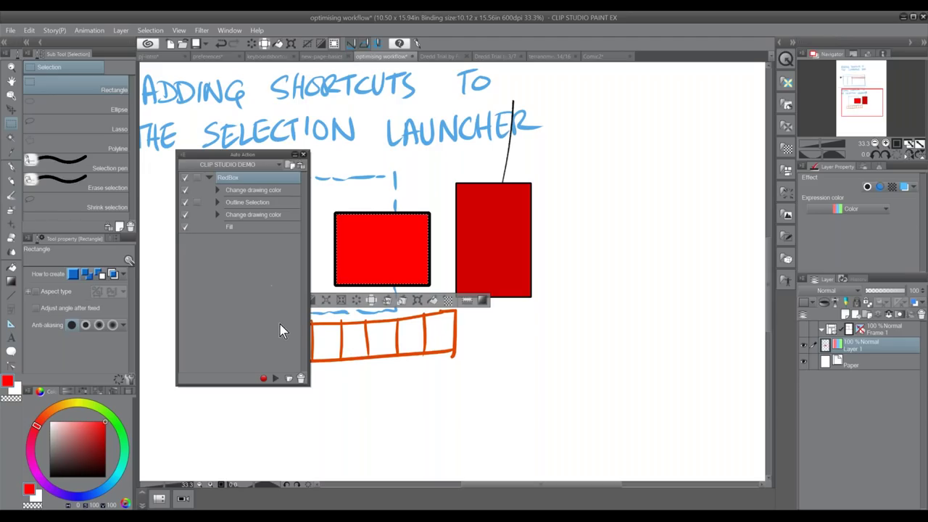
Move the Auto Action palette clear of the selection launcher, highlight the RedBox action, and deselect the filled rectangle
{"action": "left_click_drag", "start_coordinate": [276, 154], "coordinate": [221, 134]}
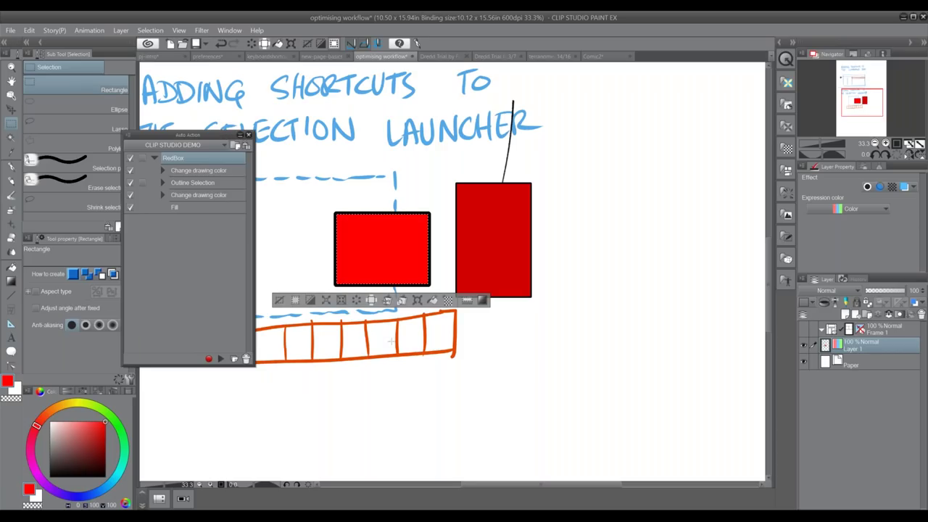
{"action": "left_click", "coordinate": [234, 195]}
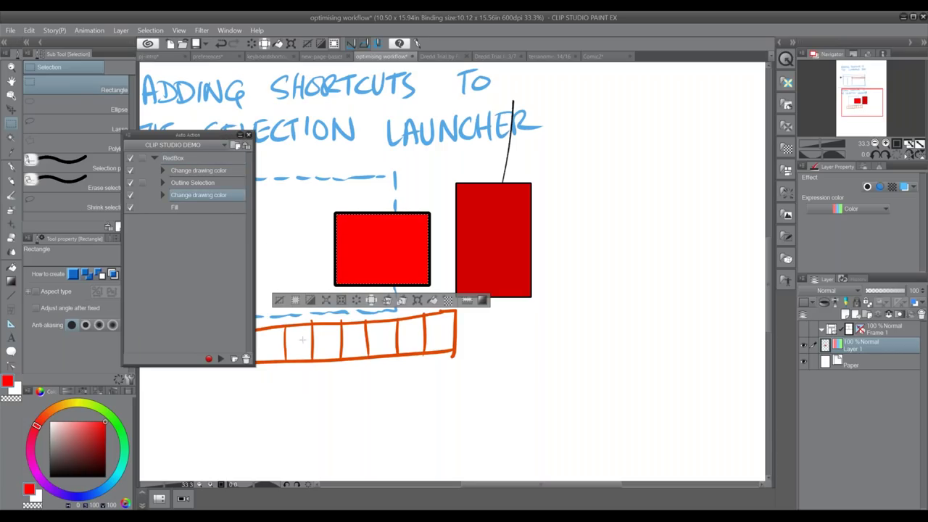
{"action": "left_click", "coordinate": [221, 182]}
{"action": "left_click", "coordinate": [206, 171]}
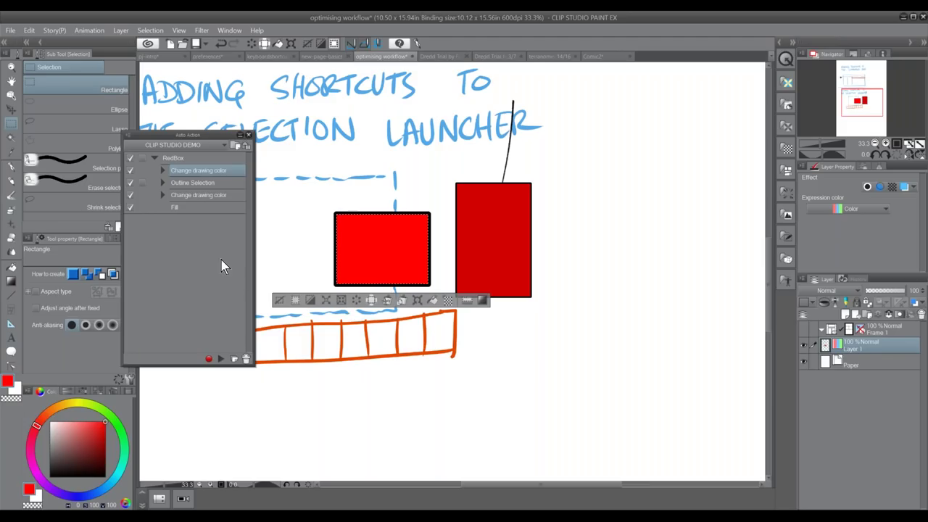
{"action": "left_click", "coordinate": [192, 158]}
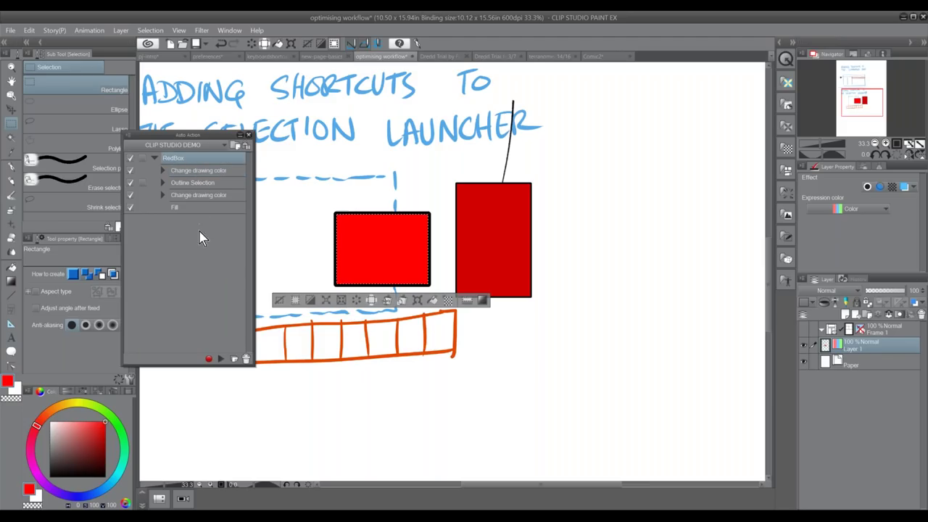
{"action": "left_click", "coordinate": [280, 300]}
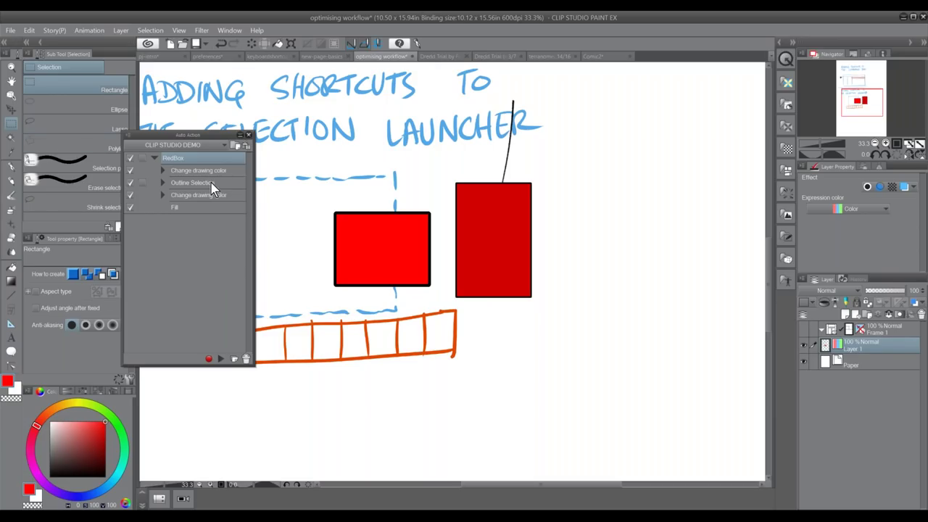
Lasso a speech balloon shape in the empty area below the orange strip and run the RedBox action on it
{"action": "left_click", "coordinate": [114, 130]}
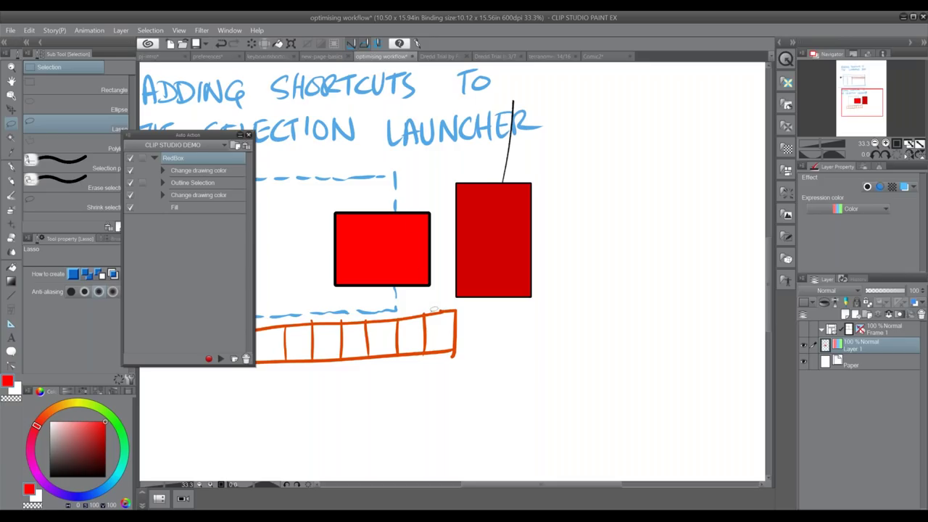
{"action": "left_click_drag", "start_coordinate": [438, 365], "coordinate": [522, 246]}
{"action": "mouse_move", "coordinate": [401, 290]}
{"action": "left_mouse_down"}
{"action": "mouse_move", "coordinate": [395, 356]}
{"action": "mouse_move", "coordinate": [432, 358]}
{"action": "mouse_move", "coordinate": [459, 306]}
{"action": "mouse_move", "coordinate": [396, 287]}
{"action": "left_mouse_up"}
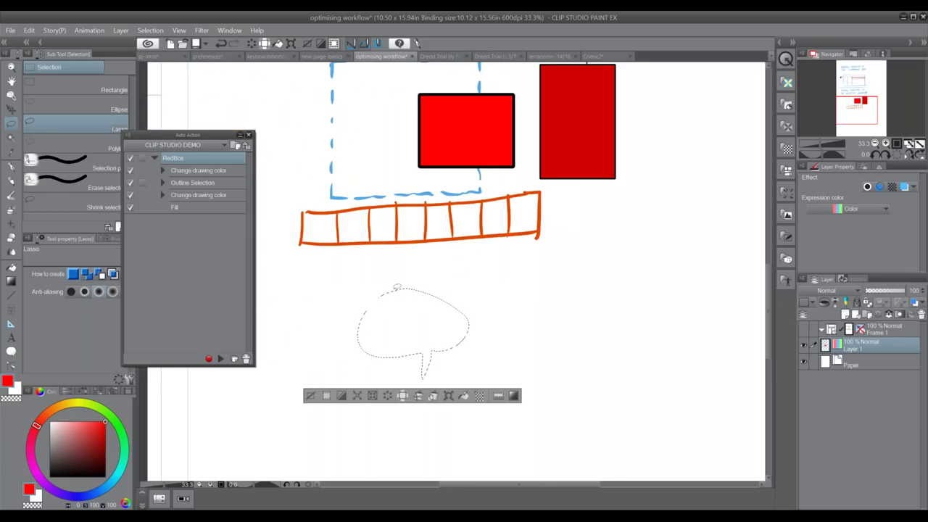
{"action": "left_click", "coordinate": [221, 359]}
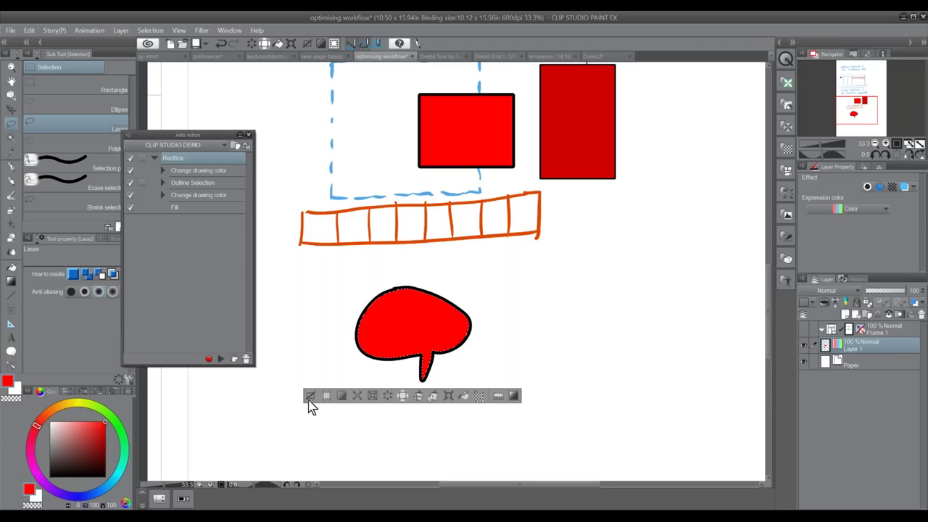
Record a Deselect command after Fill at the end of the RedBox action
{"action": "left_click", "coordinate": [227, 209]}
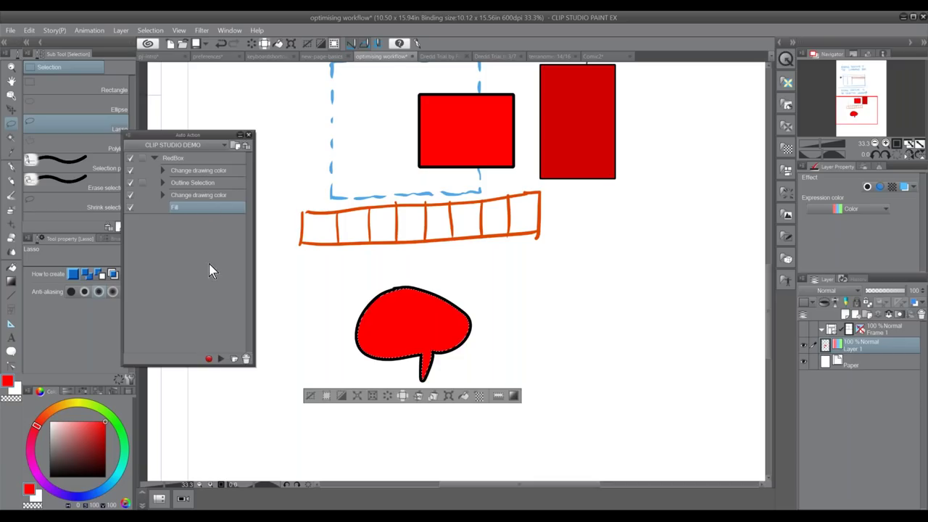
{"action": "left_click", "coordinate": [209, 359]}
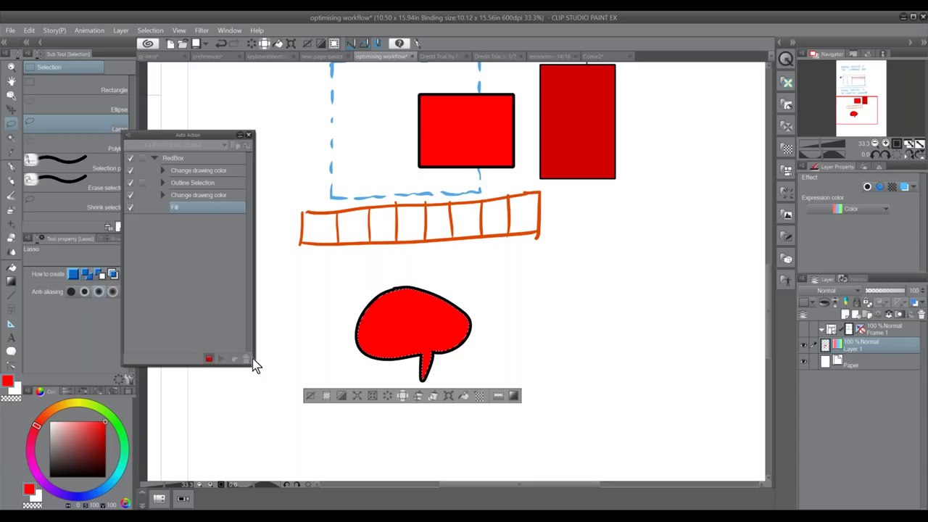
{"action": "left_click", "coordinate": [311, 395]}
{"action": "left_click", "coordinate": [209, 360]}
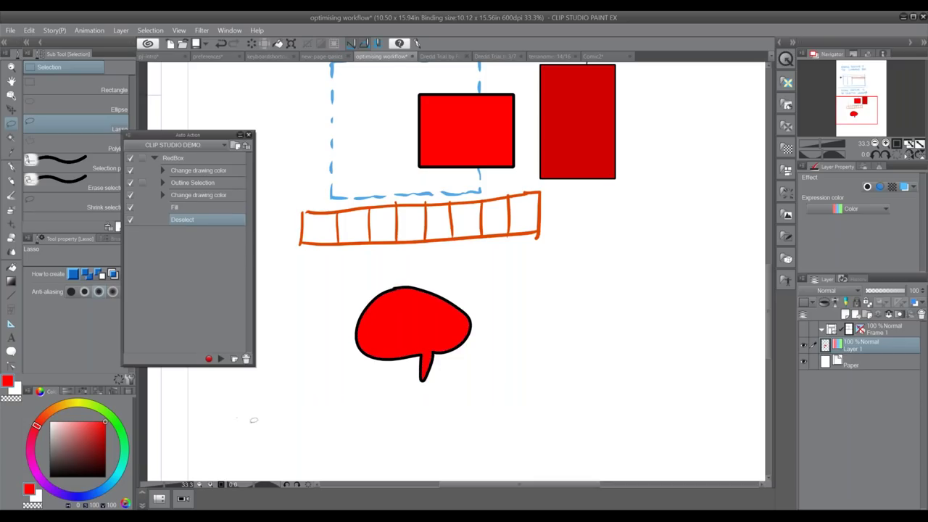
Lasso a second speech balloon shape beside the first and run the complete RedBox action on it
{"action": "mouse_move", "coordinate": [551, 274]}
{"action": "left_mouse_down"}
{"action": "mouse_move", "coordinate": [498, 299]}
{"action": "mouse_move", "coordinate": [549, 340]}
{"action": "mouse_move", "coordinate": [554, 378]}
{"action": "mouse_move", "coordinate": [568, 339]}
{"action": "mouse_move", "coordinate": [609, 314]}
{"action": "mouse_move", "coordinate": [552, 264]}
{"action": "left_mouse_up"}
{"action": "left_click", "coordinate": [212, 159]}
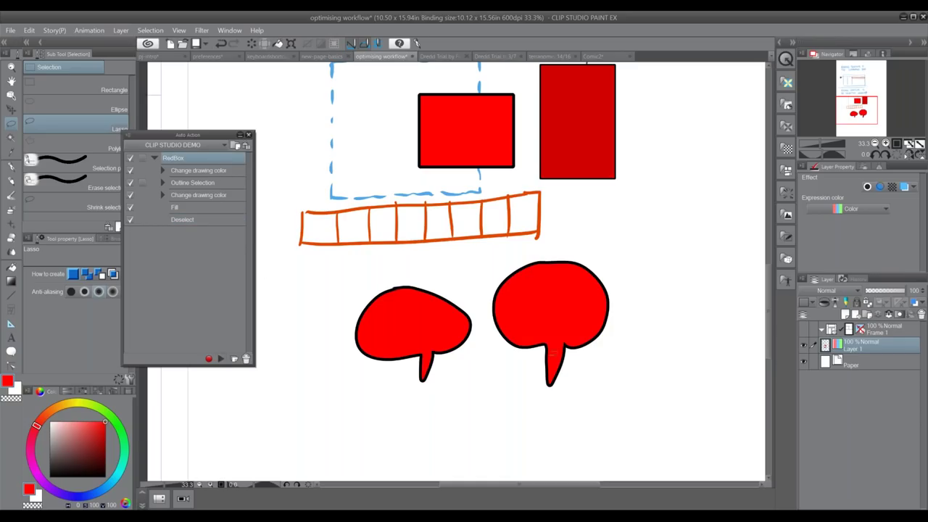
Lasso an oval in the empty area beside the second balloon and add CLIP STUDIO DEMO's RedBox auto action to the selection launcher
{"action": "left_click_drag", "start_coordinate": [556, 384], "coordinate": [328, 410]}
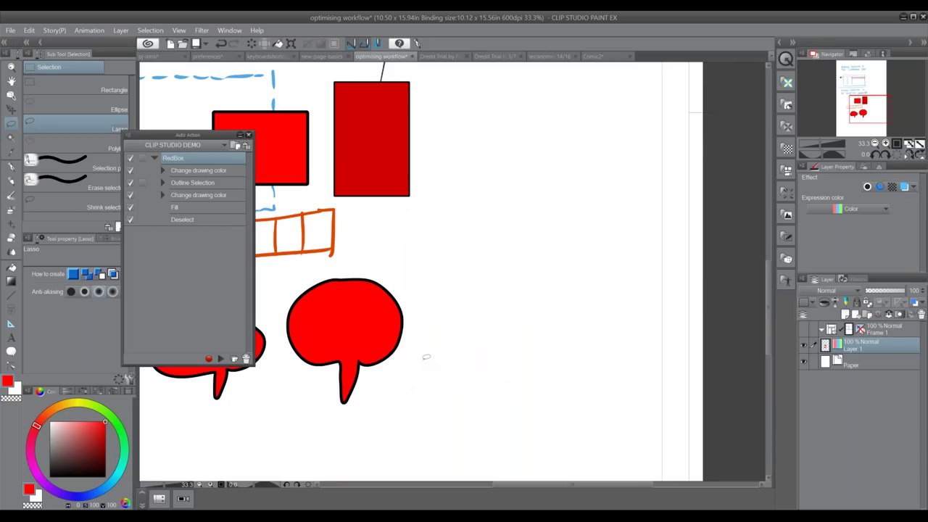
{"action": "mouse_move", "coordinate": [468, 225]}
{"action": "left_mouse_down"}
{"action": "mouse_move", "coordinate": [430, 269]}
{"action": "mouse_move", "coordinate": [510, 276]}
{"action": "mouse_move", "coordinate": [464, 225]}
{"action": "left_mouse_up"}
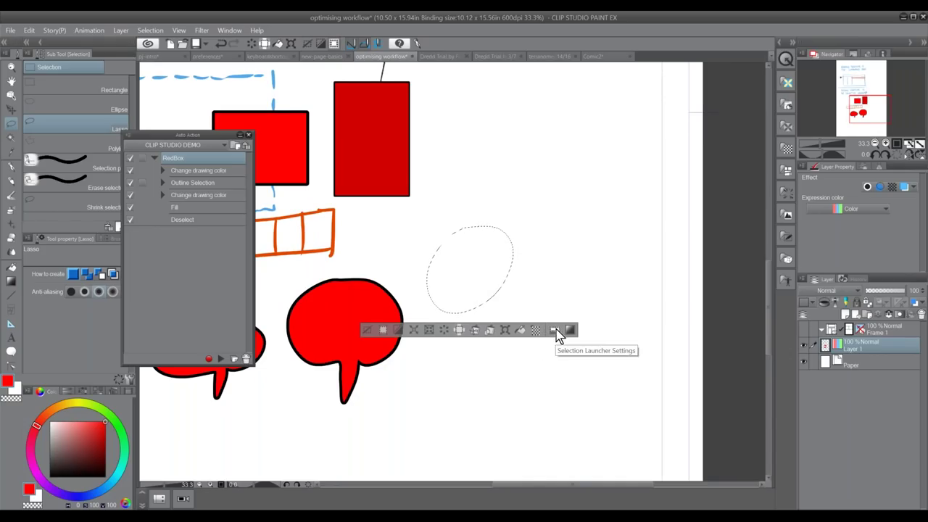
{"action": "left_click", "coordinate": [554, 331]}
{"action": "left_click", "coordinate": [327, 163]}
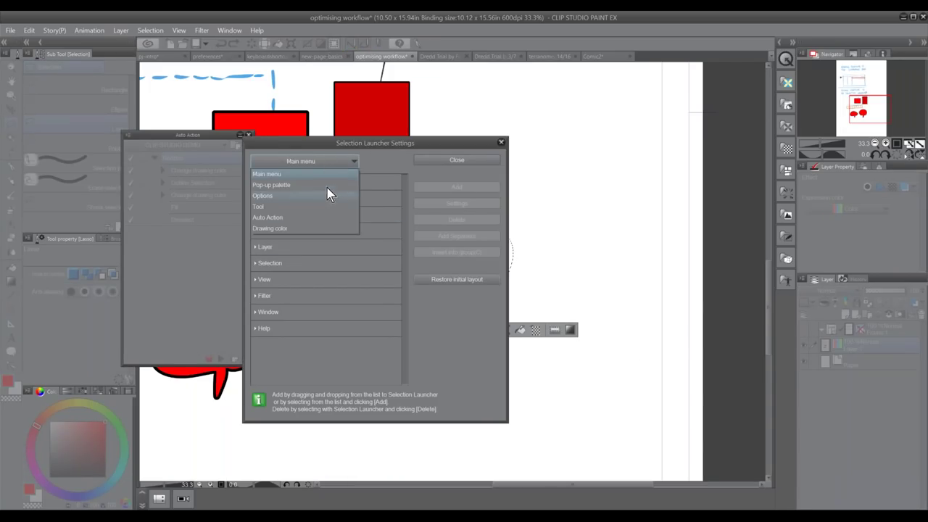
{"action": "left_click", "coordinate": [290, 217]}
{"action": "double_click", "coordinate": [302, 200]}
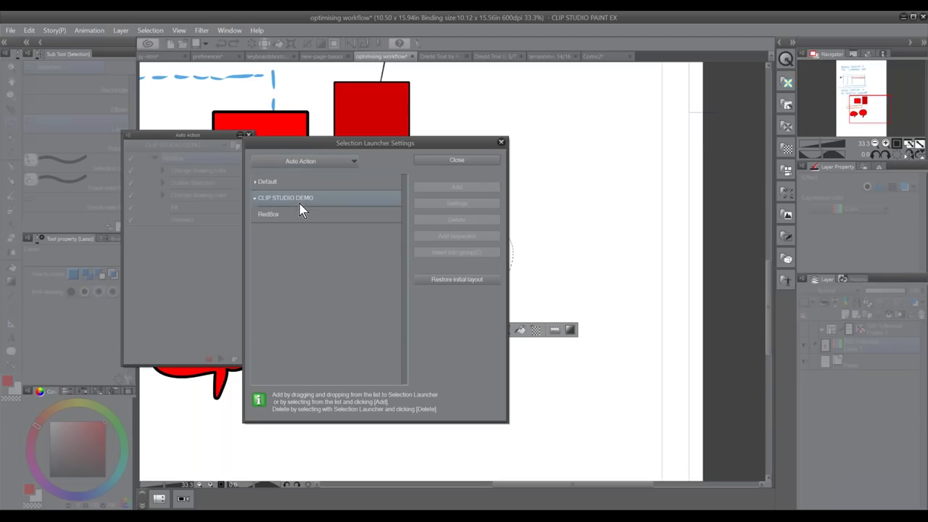
{"action": "left_click", "coordinate": [284, 216]}
{"action": "double_click", "coordinate": [280, 183]}
{"action": "double_click", "coordinate": [280, 183]}
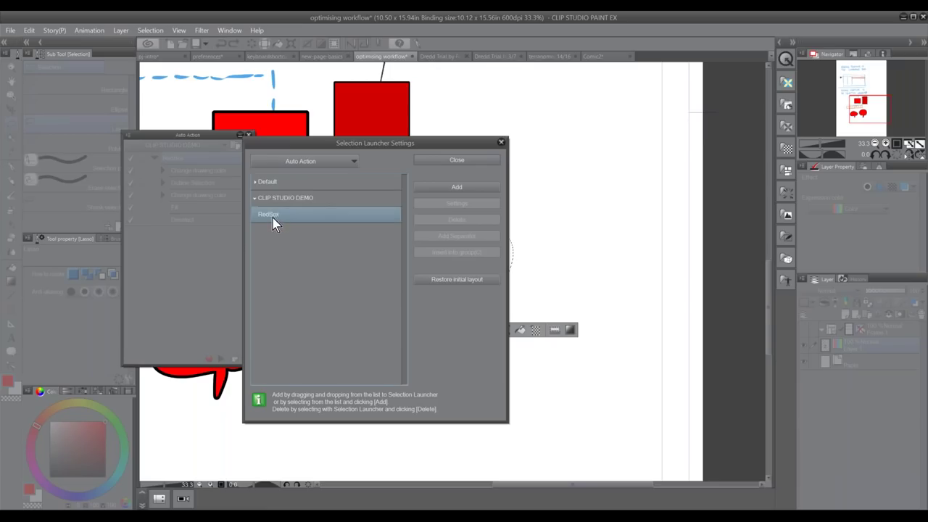
{"action": "left_click", "coordinate": [465, 186]}
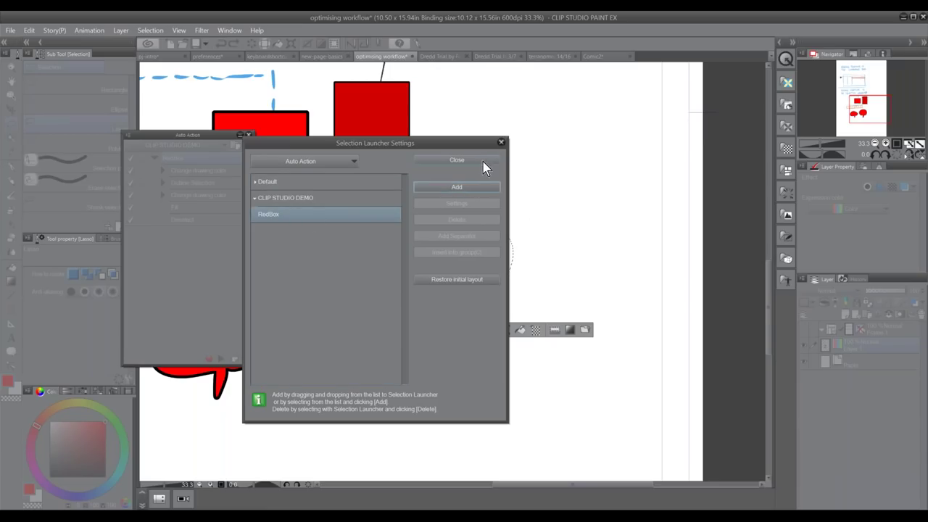
{"action": "left_click", "coordinate": [483, 161]}
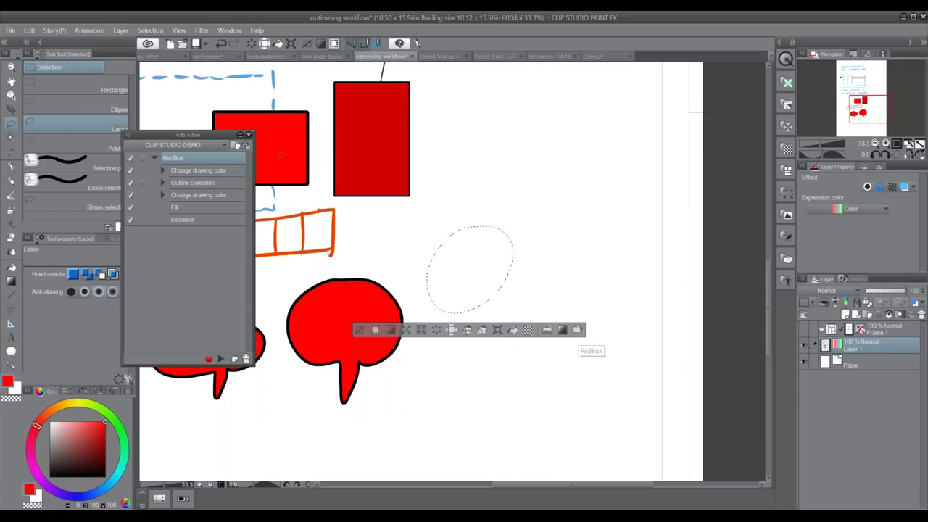
Dock the Auto Action palette with the Layer palette, replace the oval selection with a lassoed star, and run RedBox from the selection launcher
{"action": "left_click_drag", "start_coordinate": [218, 135], "coordinate": [879, 278]}
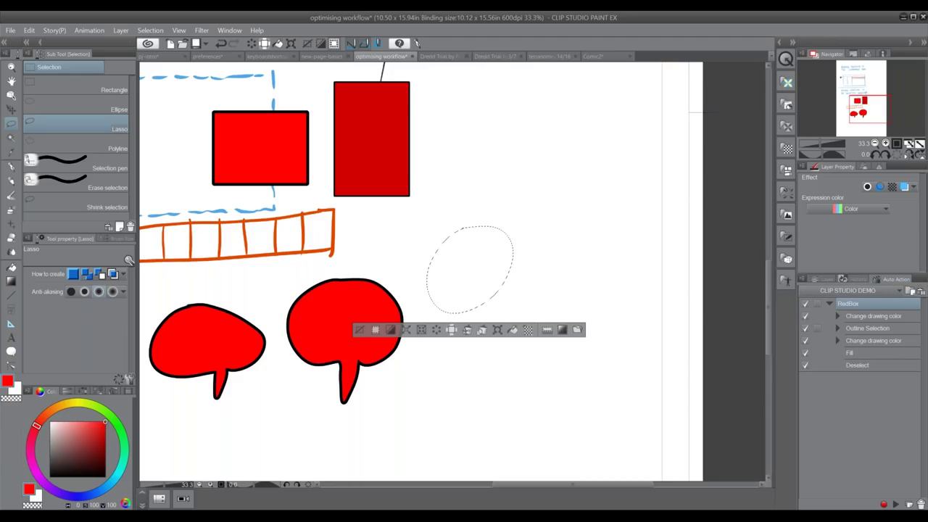
{"action": "left_click", "coordinate": [359, 331]}
{"action": "mouse_move", "coordinate": [480, 204]}
{"action": "left_mouse_down"}
{"action": "mouse_move", "coordinate": [464, 186]}
{"action": "mouse_move", "coordinate": [472, 210]}
{"action": "mouse_move", "coordinate": [440, 232]}
{"action": "mouse_move", "coordinate": [474, 225]}
{"action": "mouse_move", "coordinate": [480, 265]}
{"action": "mouse_move", "coordinate": [489, 227]}
{"action": "mouse_move", "coordinate": [525, 224]}
{"action": "mouse_move", "coordinate": [492, 213]}
{"action": "mouse_move", "coordinate": [504, 186]}
{"action": "mouse_move", "coordinate": [477, 196]}
{"action": "left_mouse_up"}
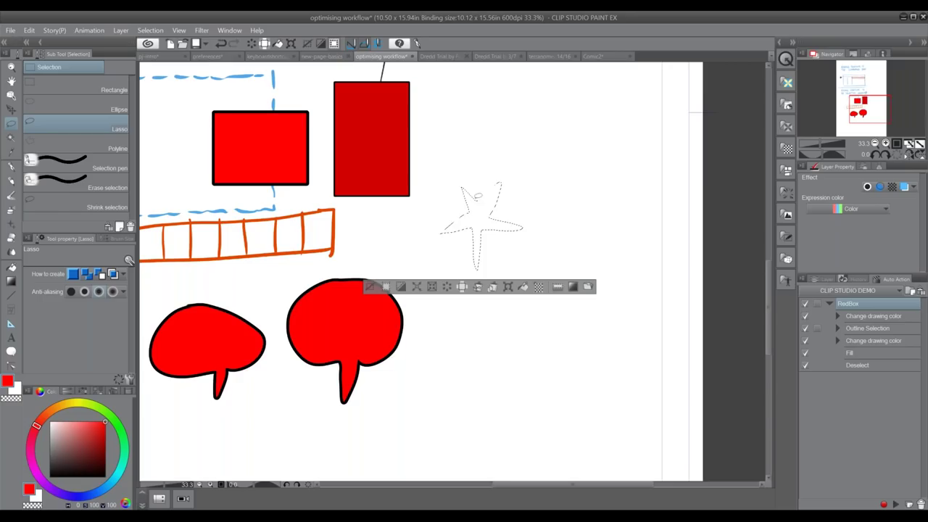
{"action": "left_click", "coordinate": [589, 288]}
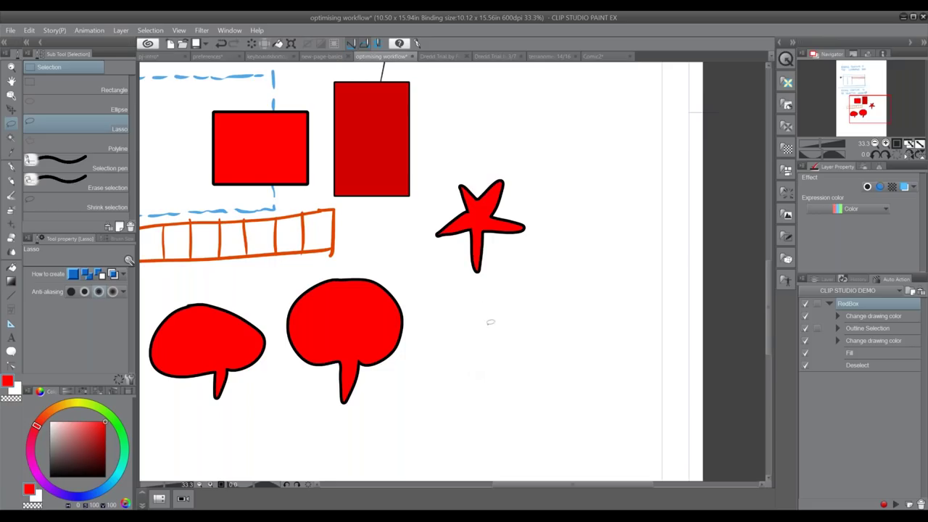
Switch to the Dredd Trial by Fire 3/7 page, hide the clean inks layer, and show the Scanned Pencil Layer
{"action": "left_click", "coordinate": [499, 64]}
{"action": "left_click", "coordinate": [825, 280]}
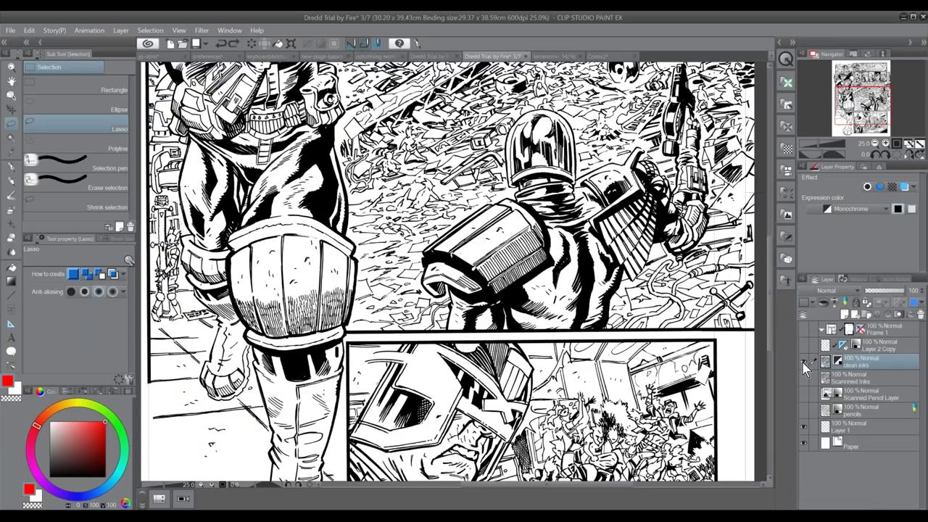
{"action": "left_click_drag", "start_coordinate": [807, 361], "coordinate": [804, 397]}
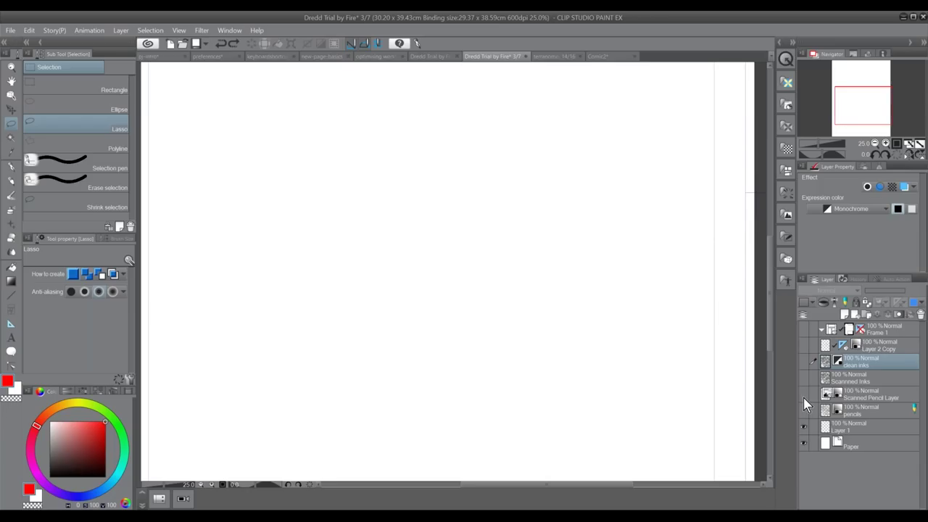
{"action": "left_click", "coordinate": [803, 396]}
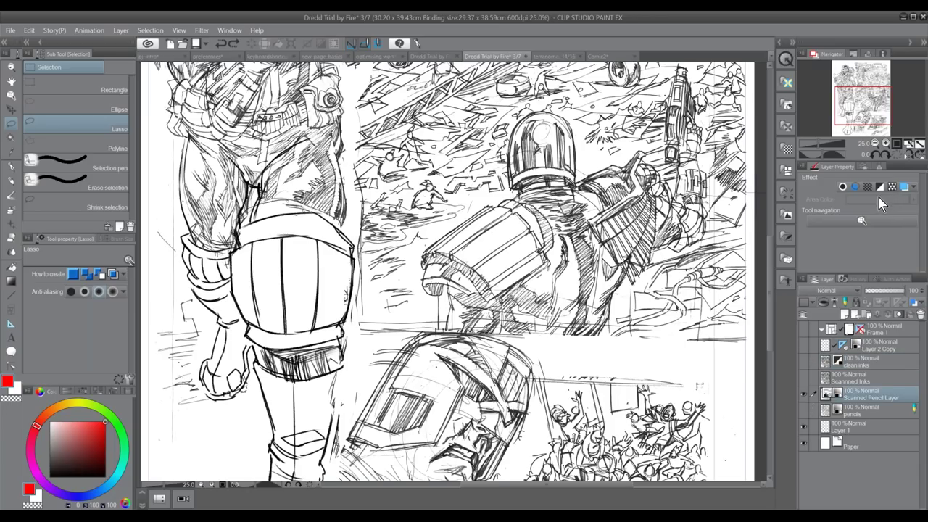
{"action": "left_click", "coordinate": [876, 143]}
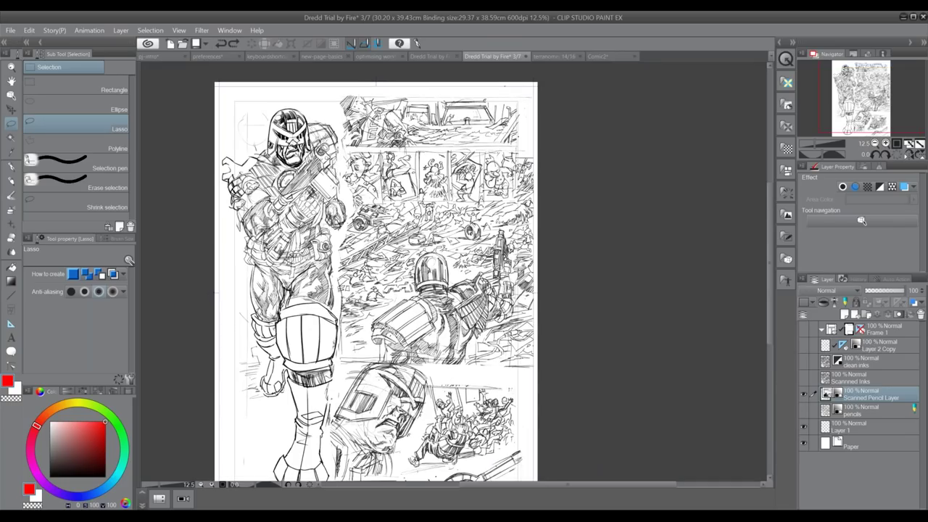
{"action": "scroll", "coordinate": [381, 272], "scroll_direction": "down", "scroll_amount": 2}
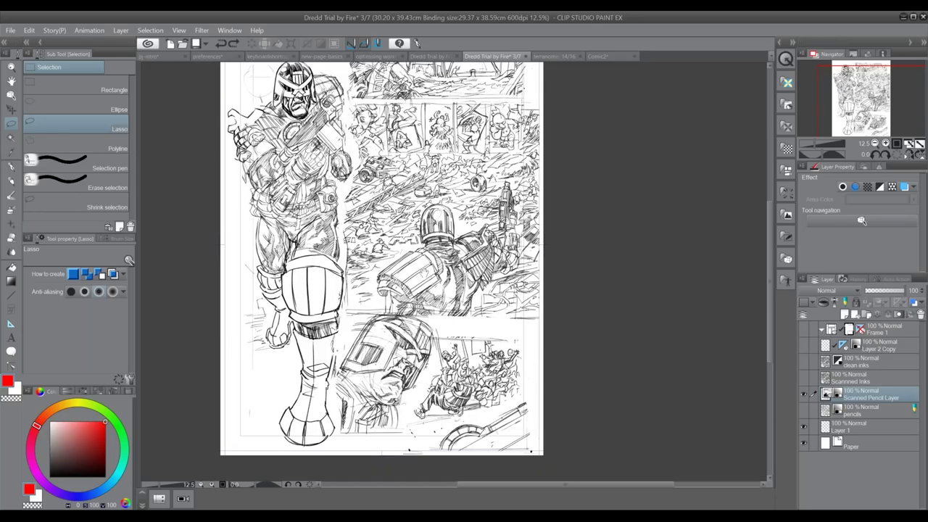
{"action": "scroll", "coordinate": [381, 271], "scroll_direction": "up", "scroll_amount": 1}
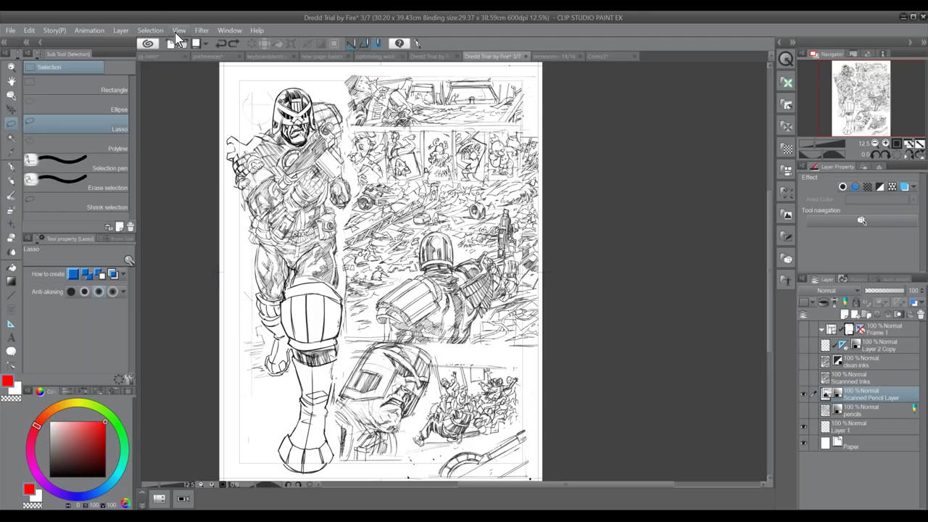
Create a frame border folder with a drawn border 1.4 mm wide and activate the Divide frame border tool
{"action": "left_click", "coordinate": [121, 31]}
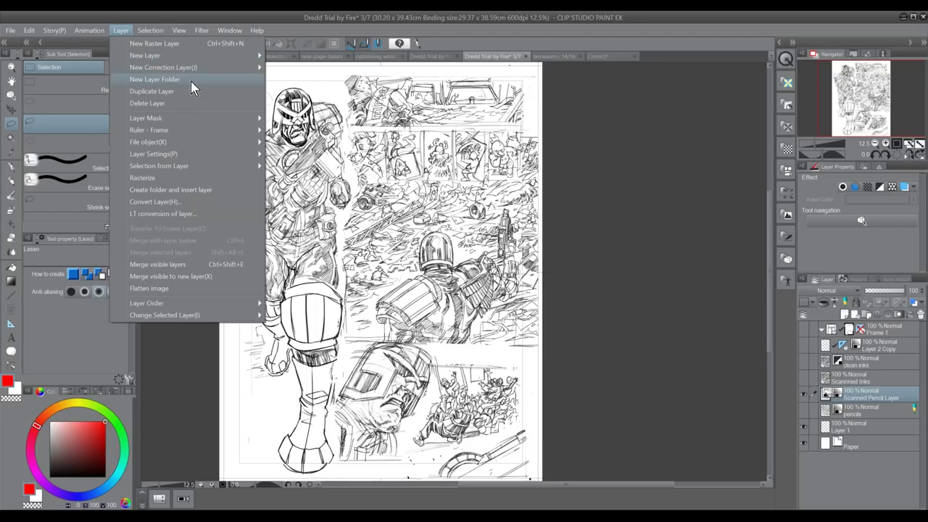
{"action": "mouse_move", "coordinate": [196, 129]}
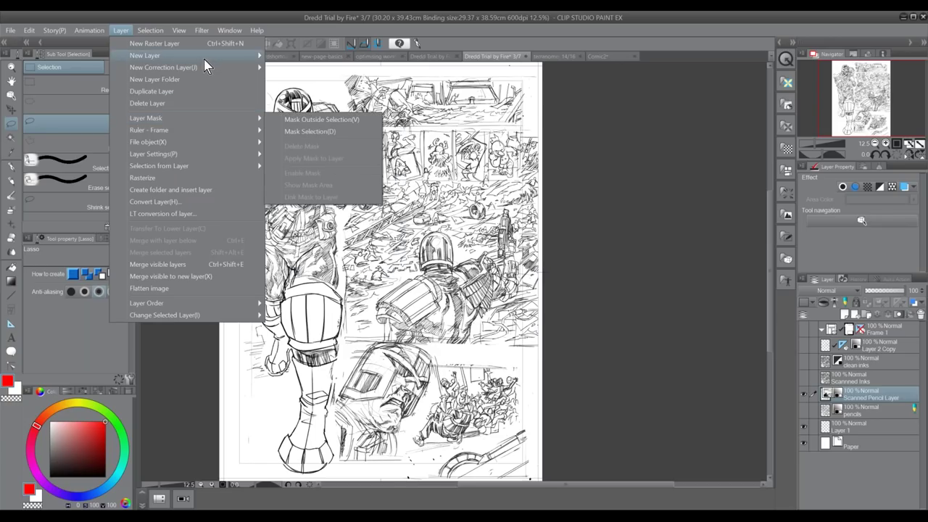
{"action": "mouse_move", "coordinate": [205, 60]}
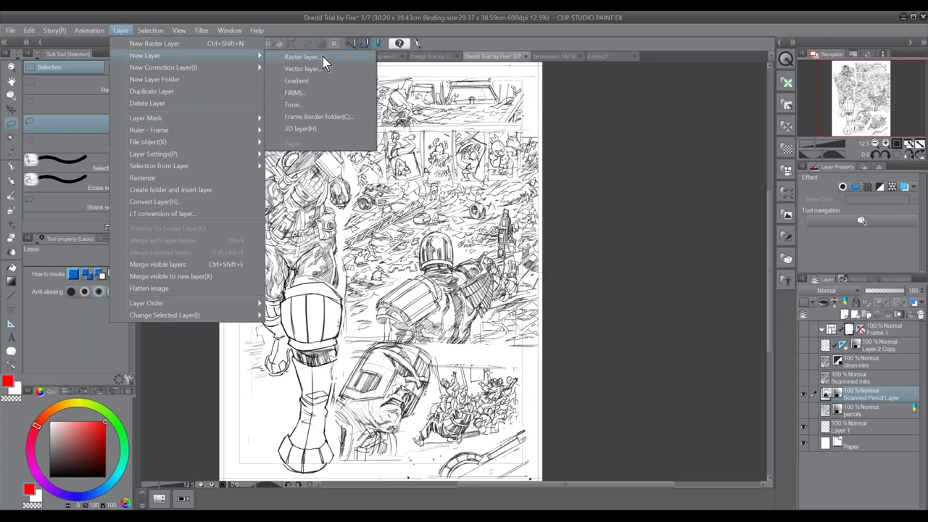
{"action": "left_click", "coordinate": [355, 120]}
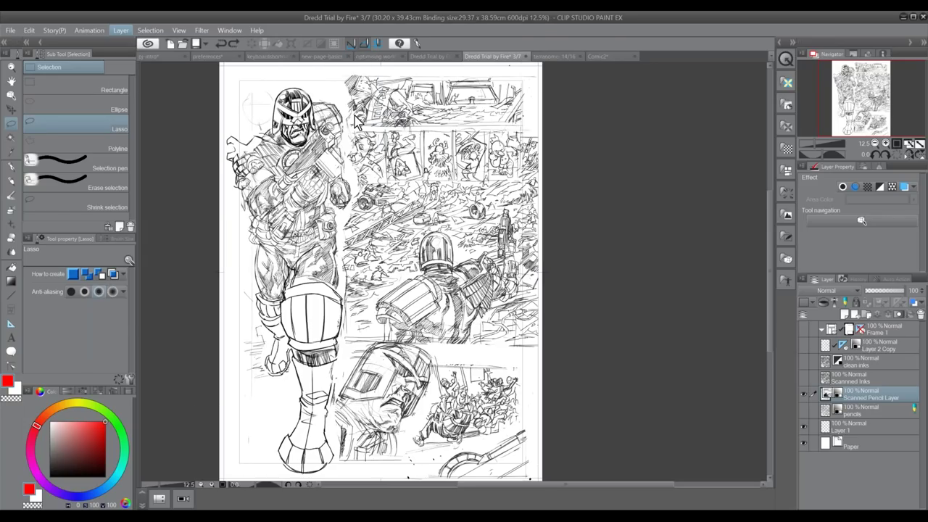
{"action": "left_click", "coordinate": [487, 261]}
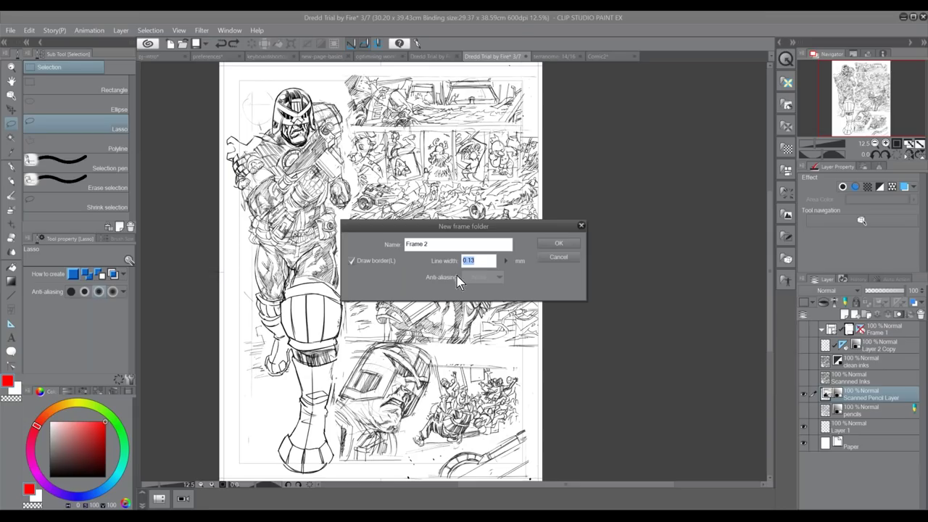
{"action": "left_click", "coordinate": [506, 261]}
{"action": "left_click", "coordinate": [497, 263]}
{"action": "type", "text": "1.4"}
{"action": "left_click", "coordinate": [557, 248]}
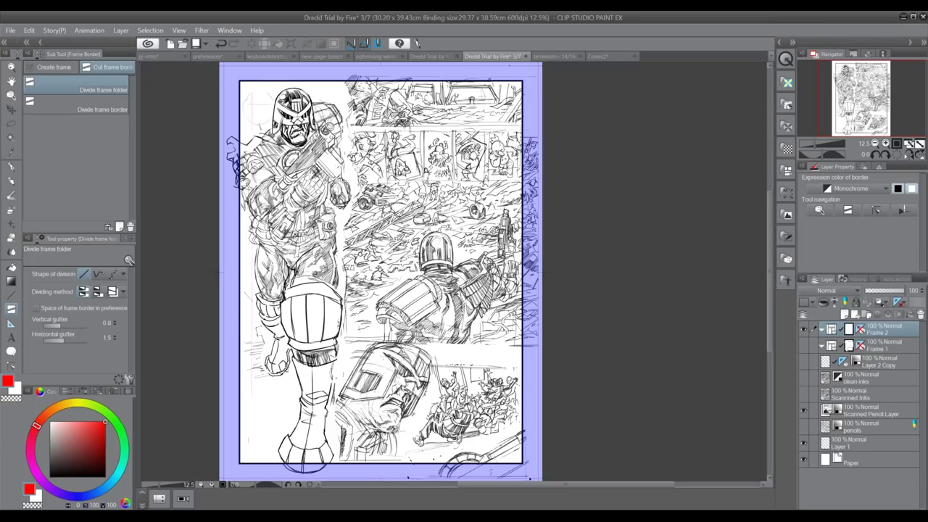
{"action": "left_click", "coordinate": [103, 109]}
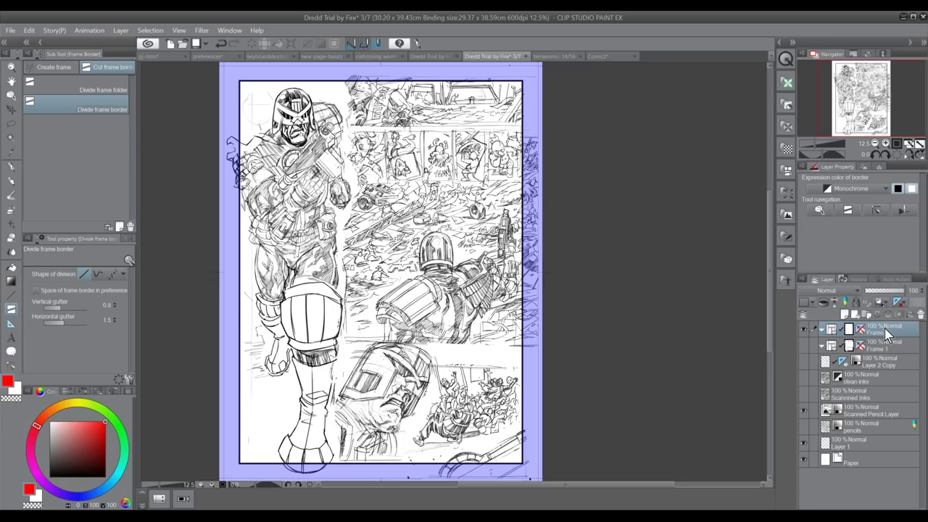
Delete the old Frame 1 folder and rename the new frame folder Frame 1
{"action": "left_click", "coordinate": [883, 351], "text": "ctrl"}
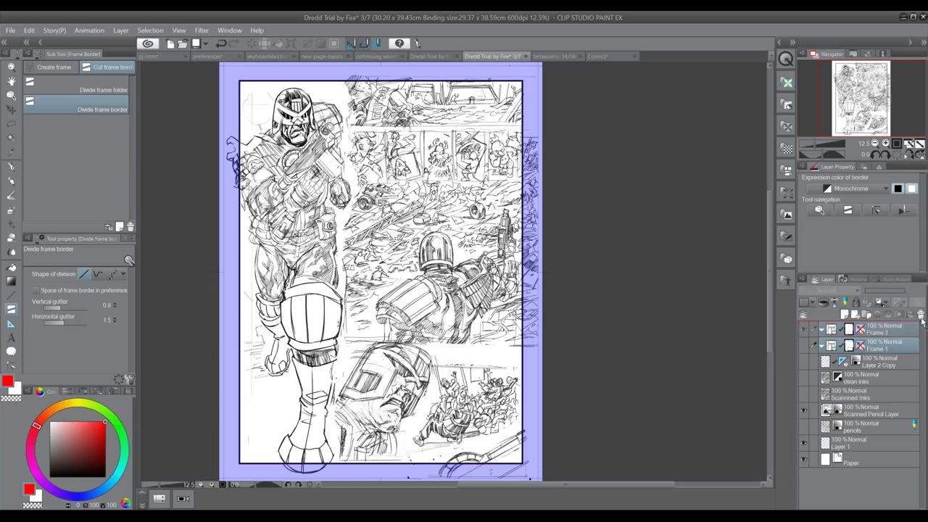
{"action": "left_click", "coordinate": [921, 316]}
{"action": "double_click", "coordinate": [884, 332]}
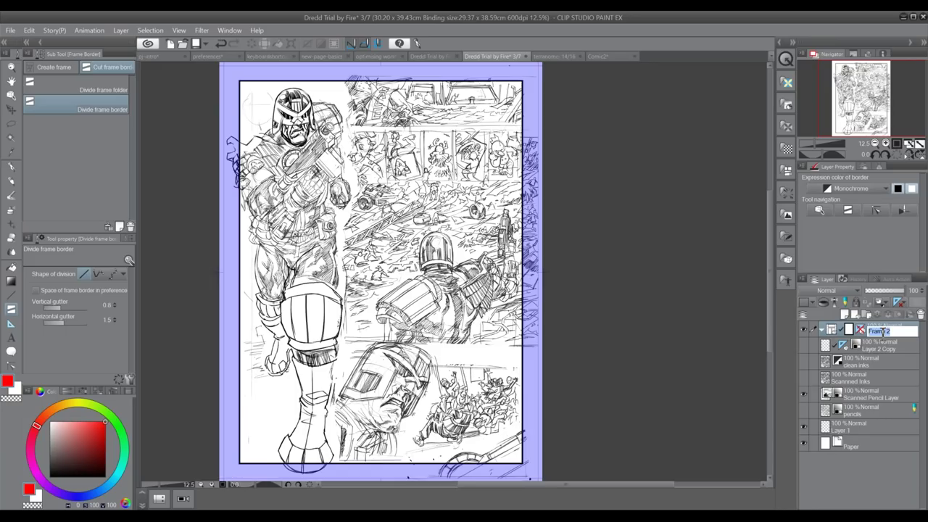
{"action": "key", "text": "BackSpace"}
{"action": "type", "text": "1"}
{"action": "key", "text": "Return"}
Try dividing the page frame vertically beside the standing figure without the preference gutter spacing, and undo the division
{"action": "left_click_drag", "start_coordinate": [344, 110], "coordinate": [507, 110]}
{"action": "left_click_drag", "start_coordinate": [343, 207], "coordinate": [342, 462]}
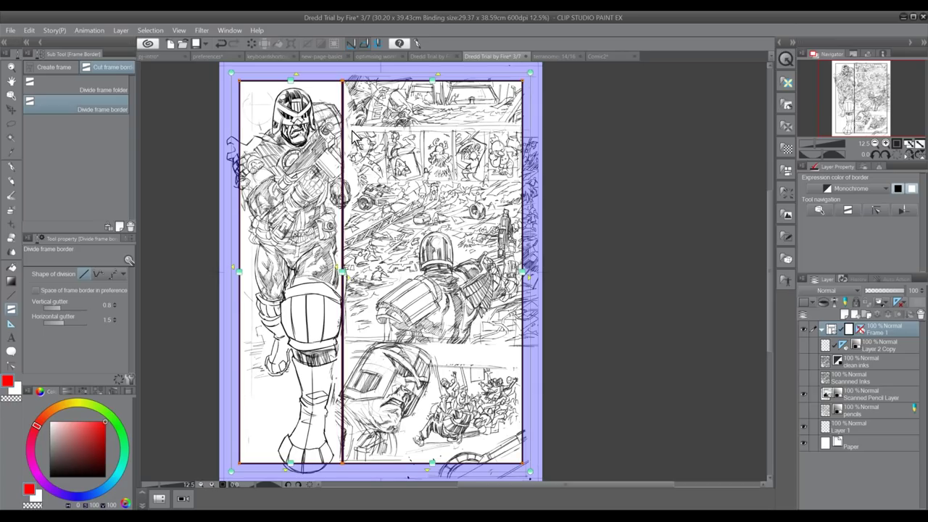
{"action": "key", "text": "ctrl+z"}
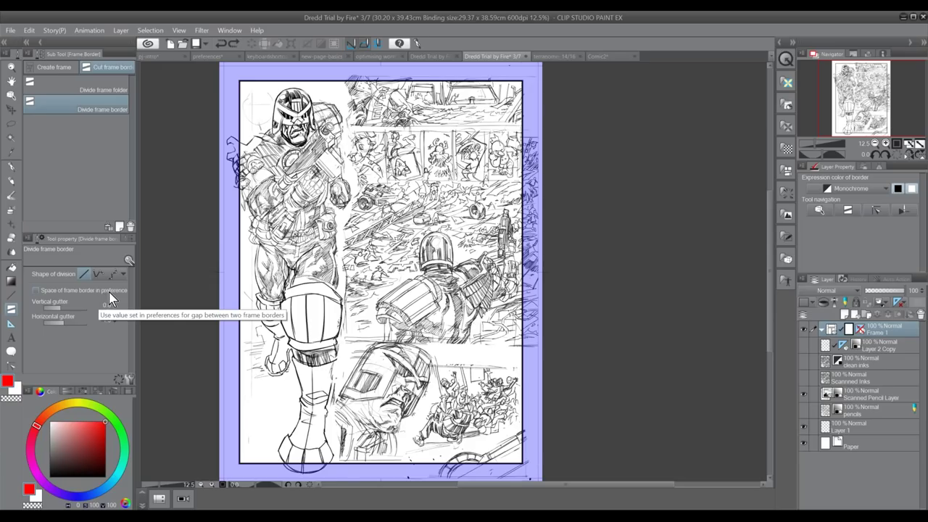
Enable the preference frame border spacing and divide the page into a tall panel for the standing figure and four stacked panels beside it
{"action": "left_click", "coordinate": [109, 291]}
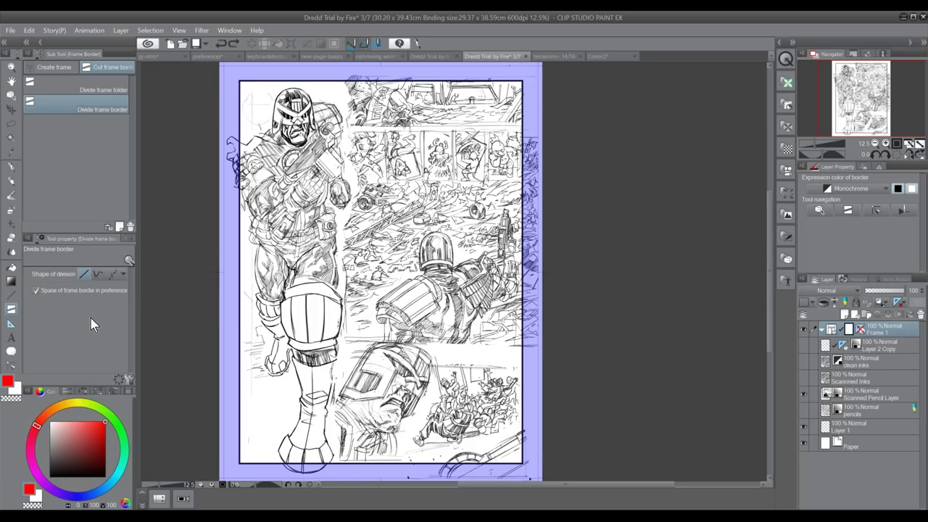
{"action": "left_click_drag", "start_coordinate": [342, 74], "coordinate": [343, 471]}
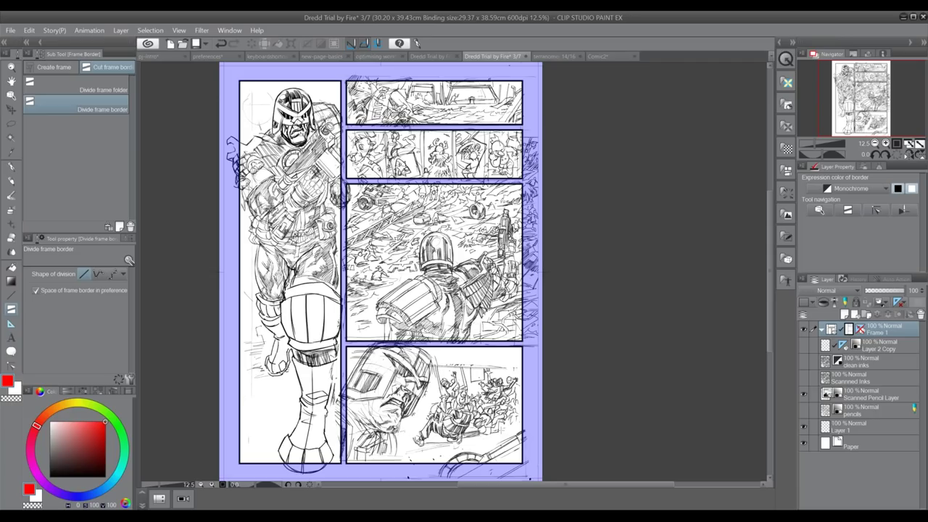
Select the frame border of the wide second-row panel containing the five small figures with the Object tool
{"action": "key", "text": "bracketleft"}
{"action": "left_click", "coordinate": [886, 143]}
{"action": "left_click", "coordinate": [886, 143]}
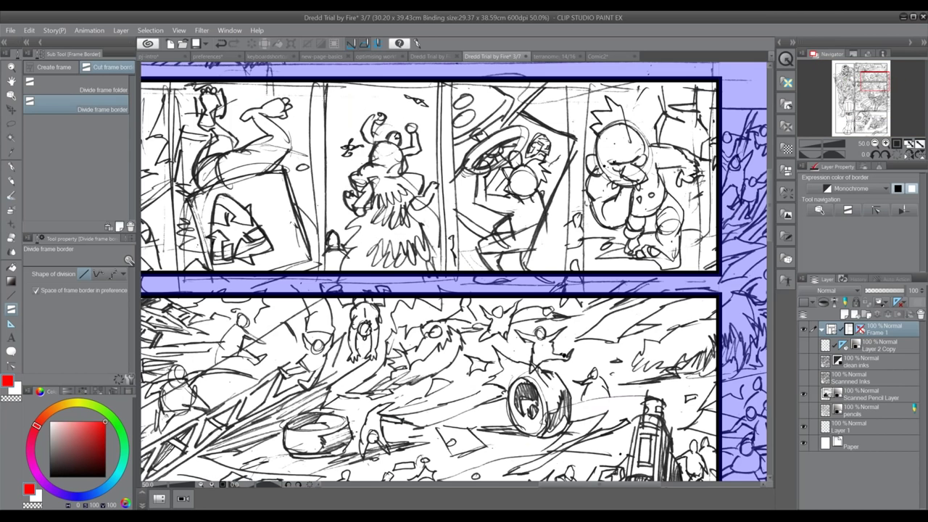
{"action": "left_click", "coordinate": [875, 144]}
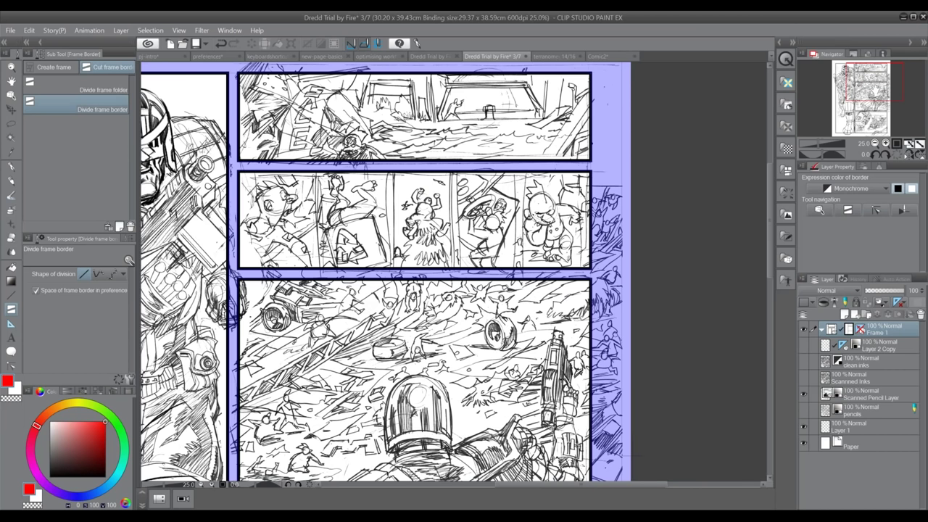
{"action": "left_click", "coordinate": [11, 96]}
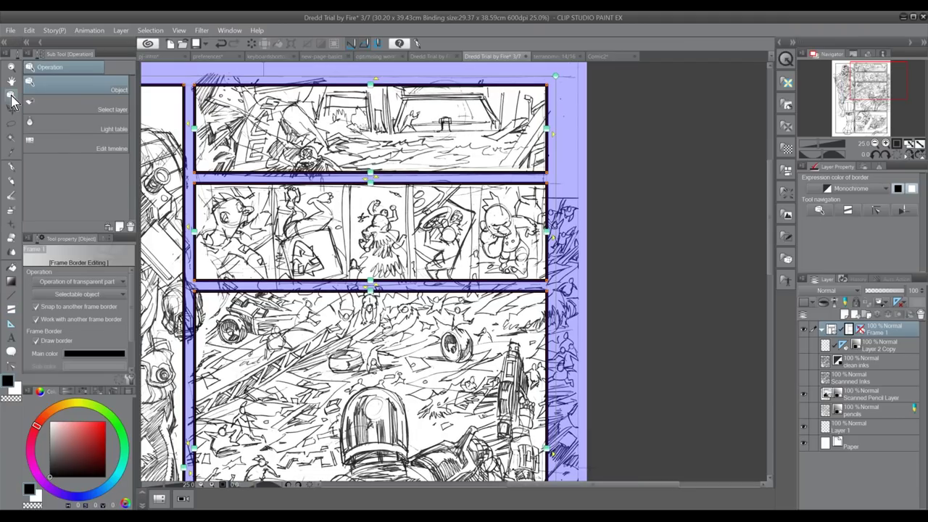
{"action": "left_click", "coordinate": [319, 261]}
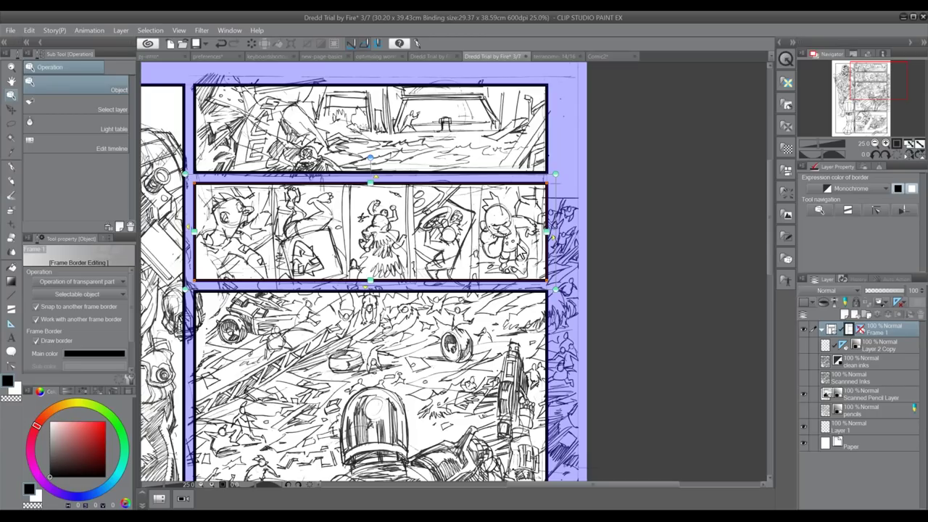
Try dividing the second-row panel vertically after the first figure with Divide frame border, and undo the division
{"action": "left_click", "coordinate": [10, 309]}
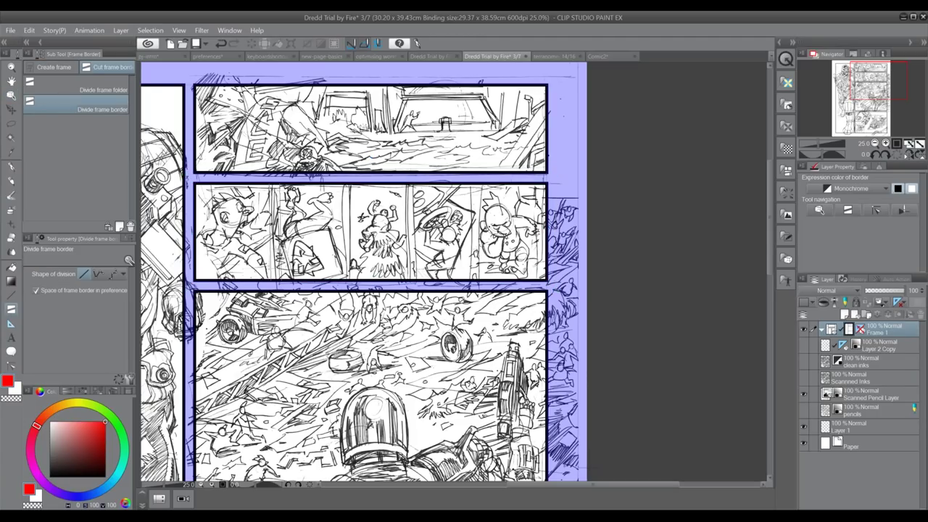
{"action": "left_click_drag", "start_coordinate": [274, 178], "coordinate": [274, 286]}
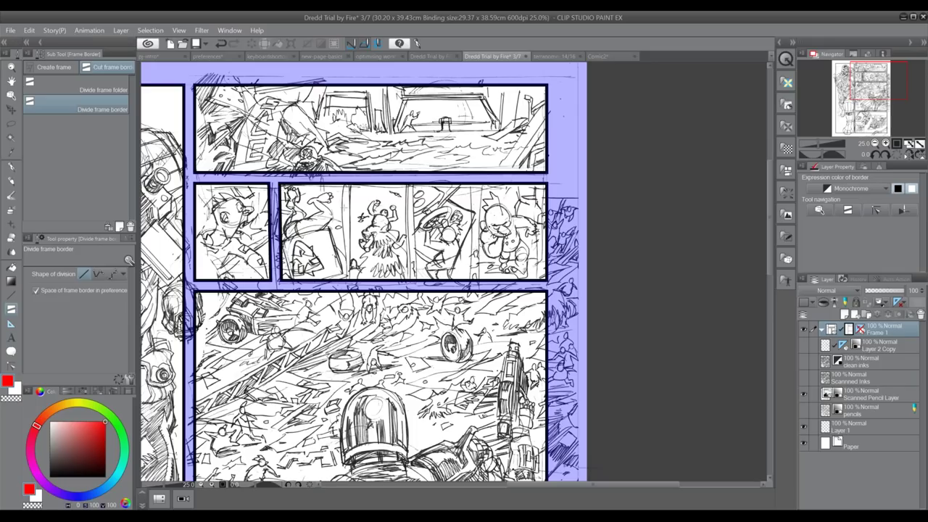
{"action": "key", "text": "ctrl"}
{"action": "key", "text": "ctrl+z"}
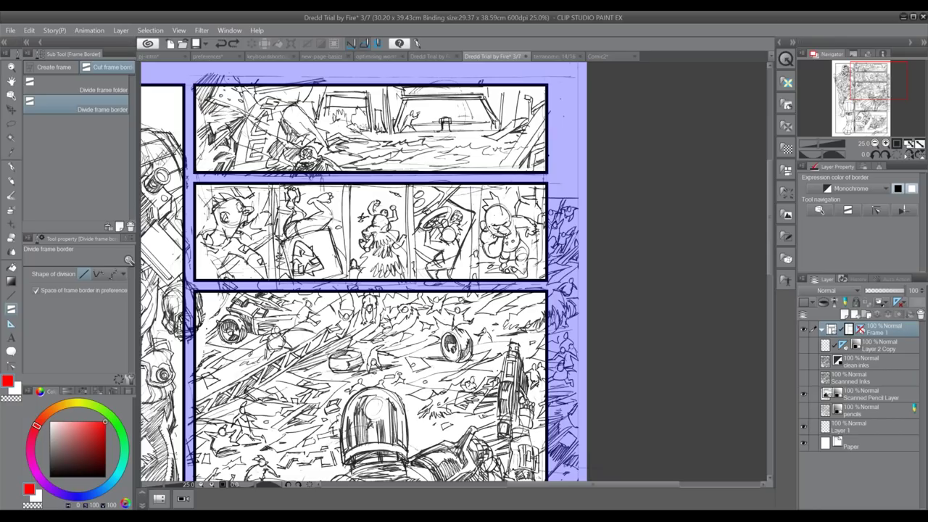
Divide the second-row panel into five small side-by-side panels along the sketched vertical separators, one per figure
{"action": "key", "text": "ctrl+y"}
{"action": "key", "text": "ctrl+y"}
{"action": "key", "text": "ctrl+y"}
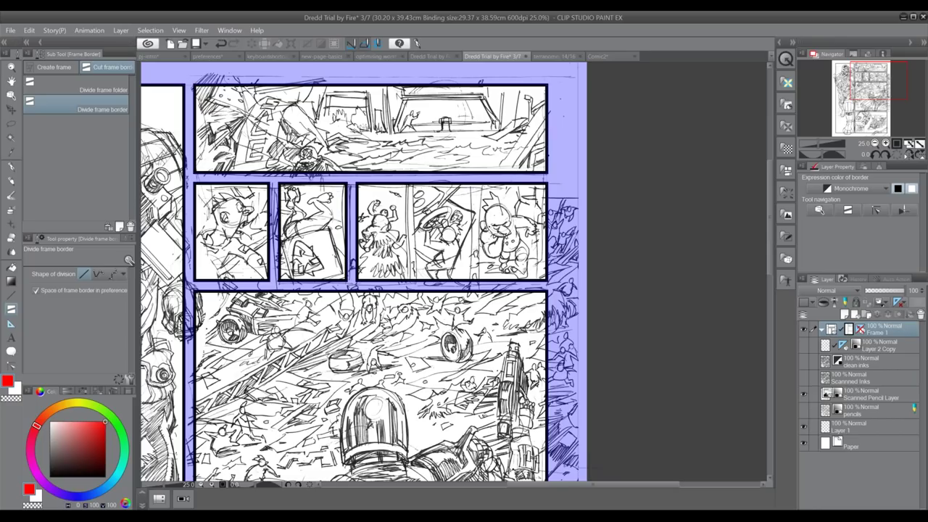
{"action": "key", "text": "ctrl+y"}
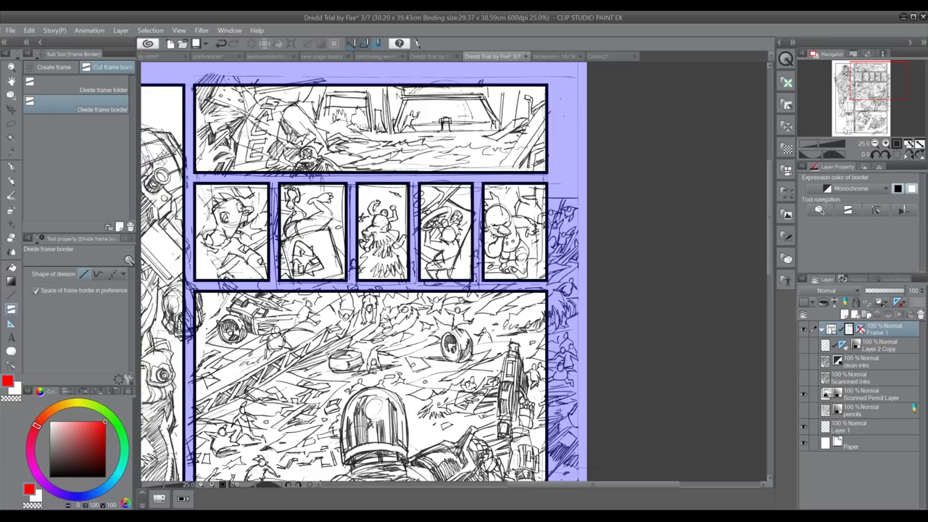
Undo all the vertical divisions of the second-row strip back to a single wide panel
{"action": "key", "text": "ctrl"}
{"action": "key", "text": "ctrl+z"}
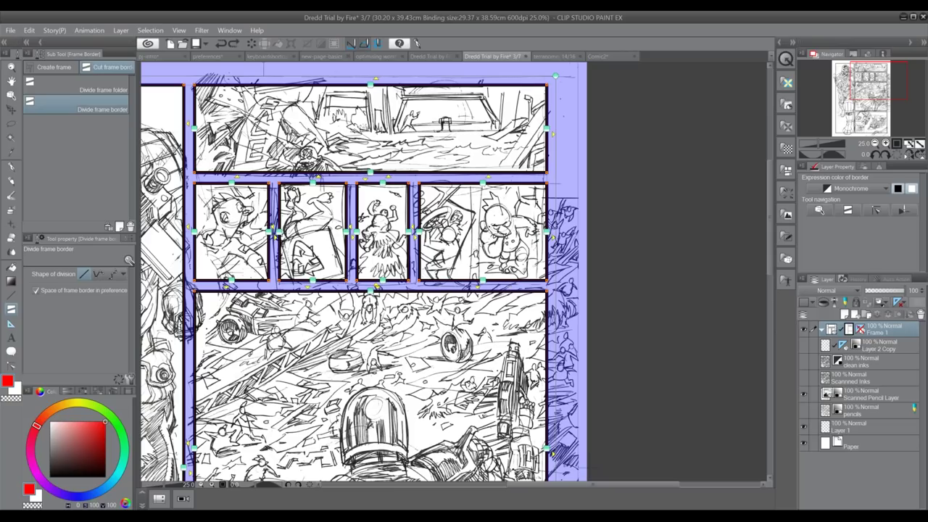
{"action": "key", "text": "ctrl+z"}
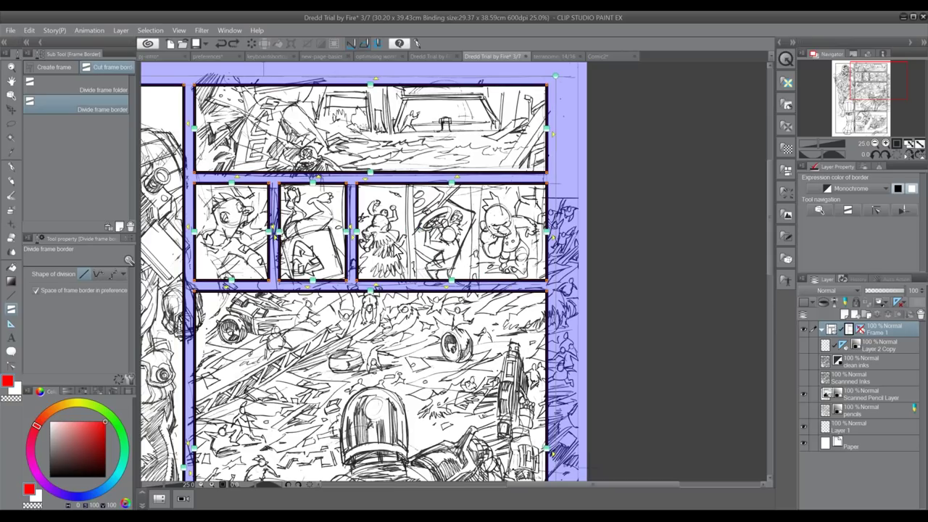
{"action": "key", "text": "ctrl+z"}
{"action": "key", "text": "ctrl+z"}
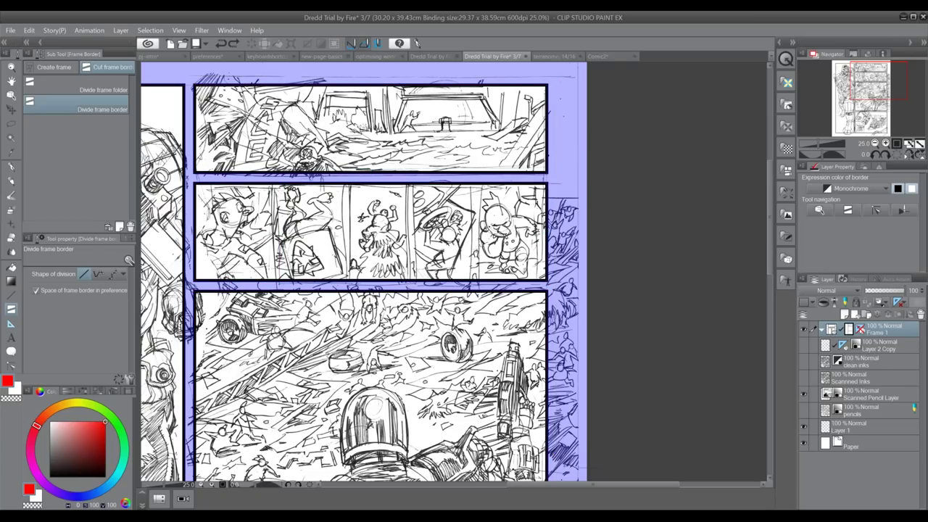
Divide the middle strip's frame border equally into 5 horizontal divisions, with vertical divisions off and the Duplicate Layer folder option
{"action": "key", "text": "o"}
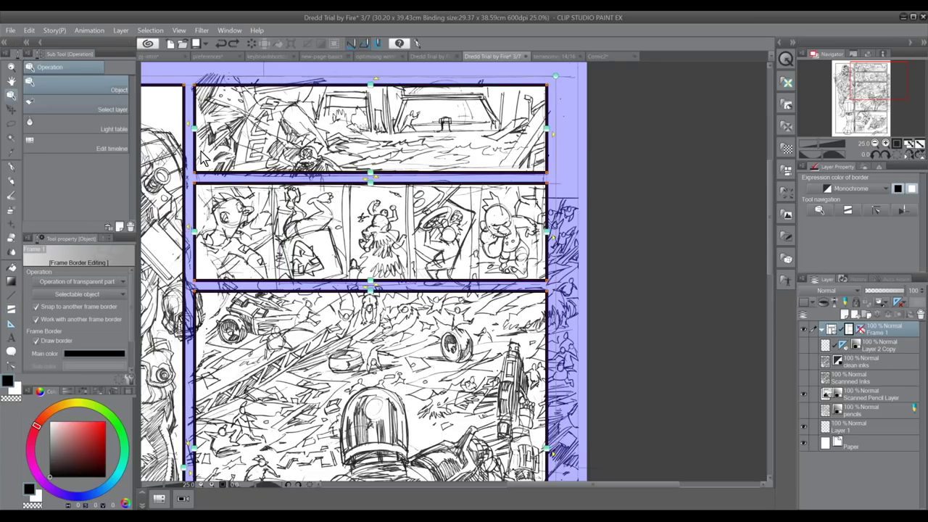
{"action": "left_click", "coordinate": [549, 226]}
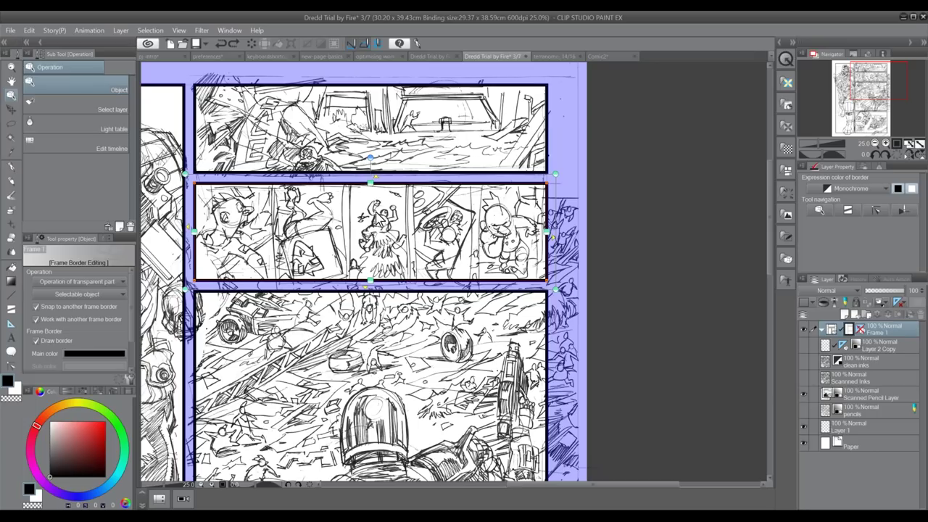
{"action": "left_click", "coordinate": [120, 30]}
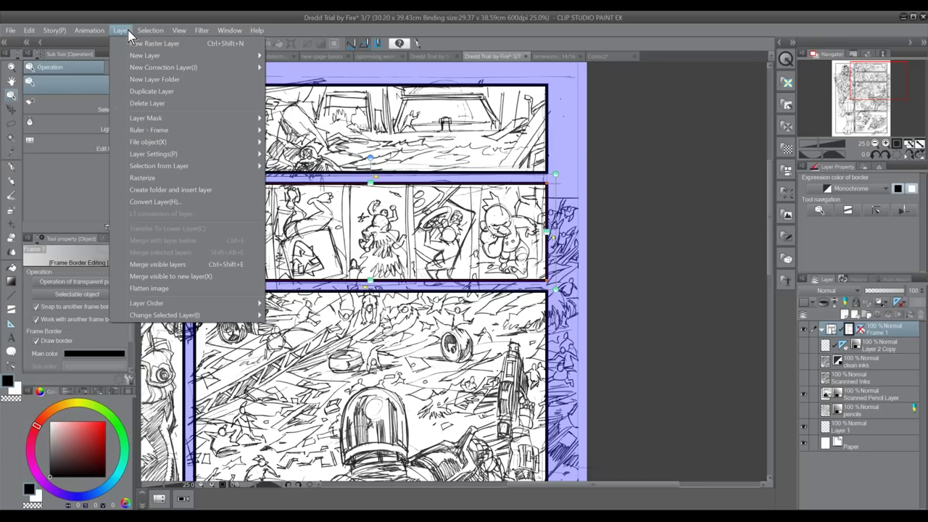
{"action": "mouse_move", "coordinate": [209, 134]}
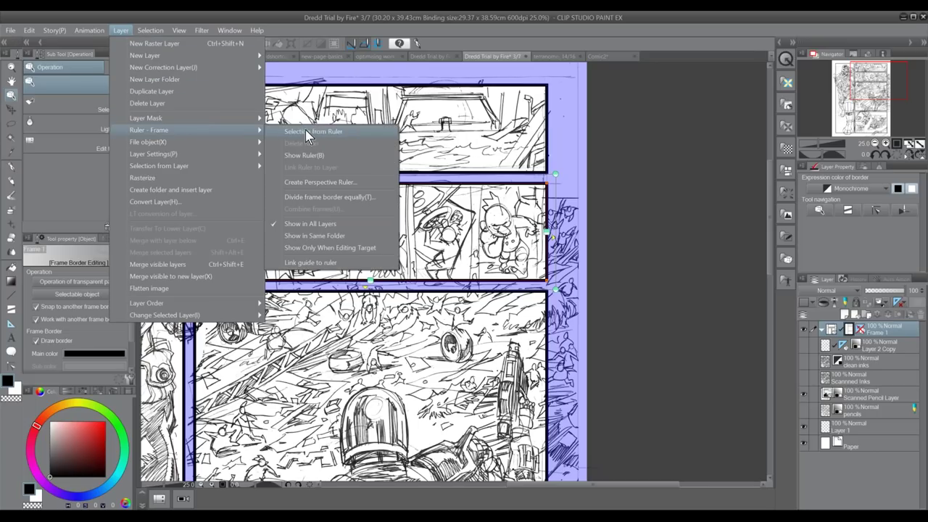
{"action": "left_click", "coordinate": [383, 205]}
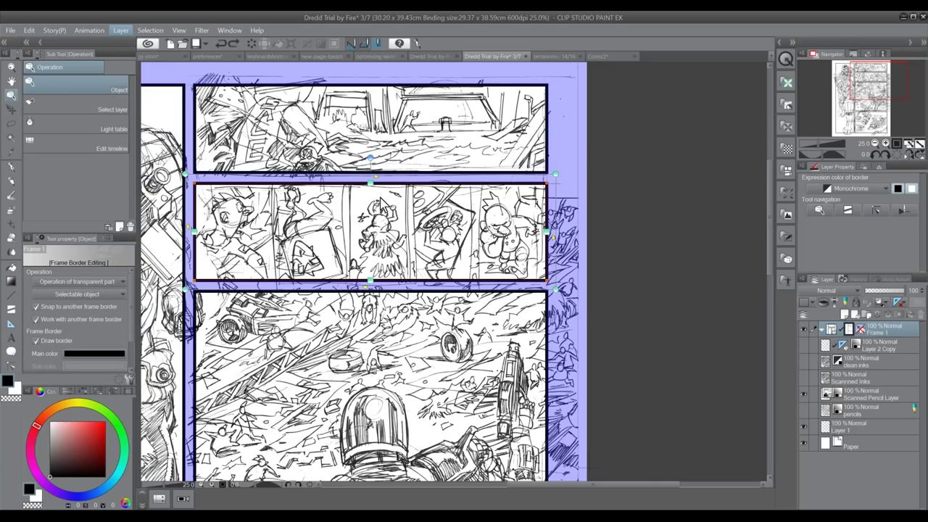
{"action": "left_click_drag", "start_coordinate": [392, 206], "coordinate": [319, 332]}
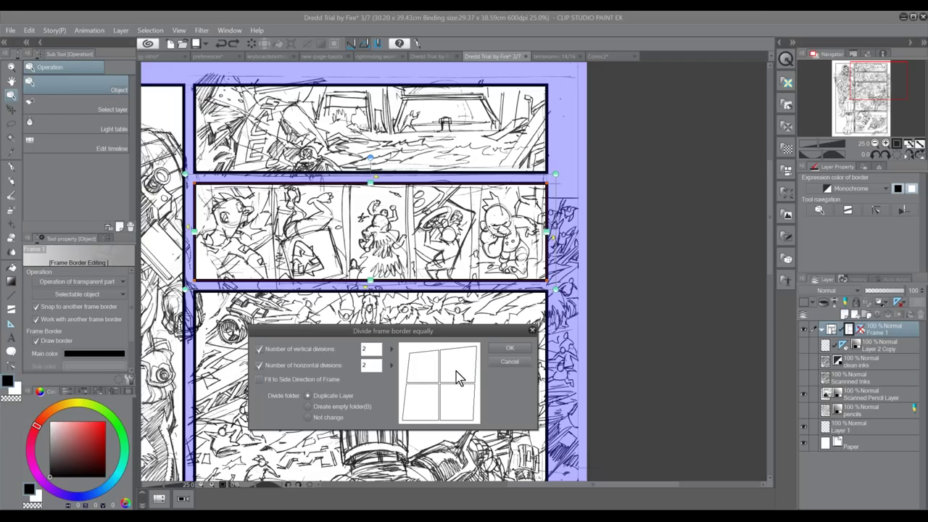
{"action": "left_click", "coordinate": [305, 366]}
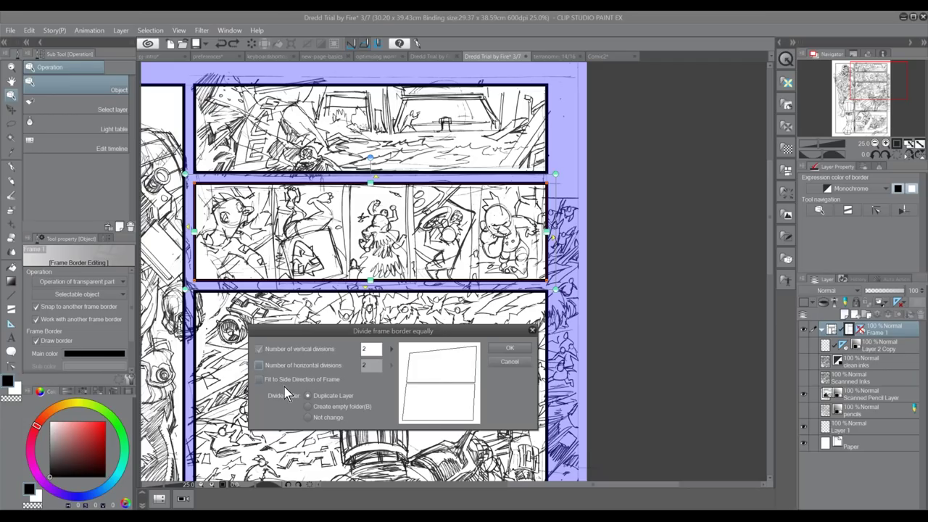
{"action": "left_click", "coordinate": [303, 365]}
{"action": "left_click", "coordinate": [300, 350]}
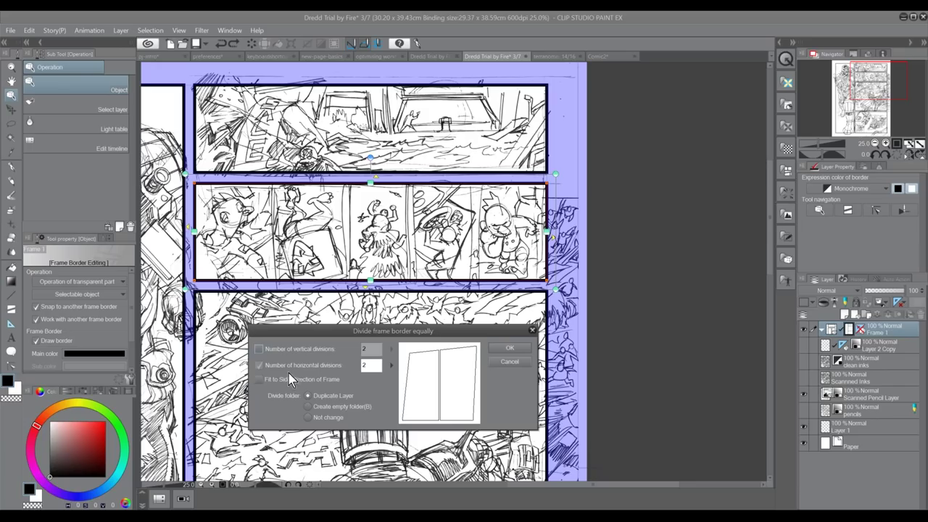
{"action": "left_click", "coordinate": [372, 365]}
{"action": "left_click", "coordinate": [395, 348]}
{"action": "left_click_drag", "start_coordinate": [397, 346], "coordinate": [404, 367]}
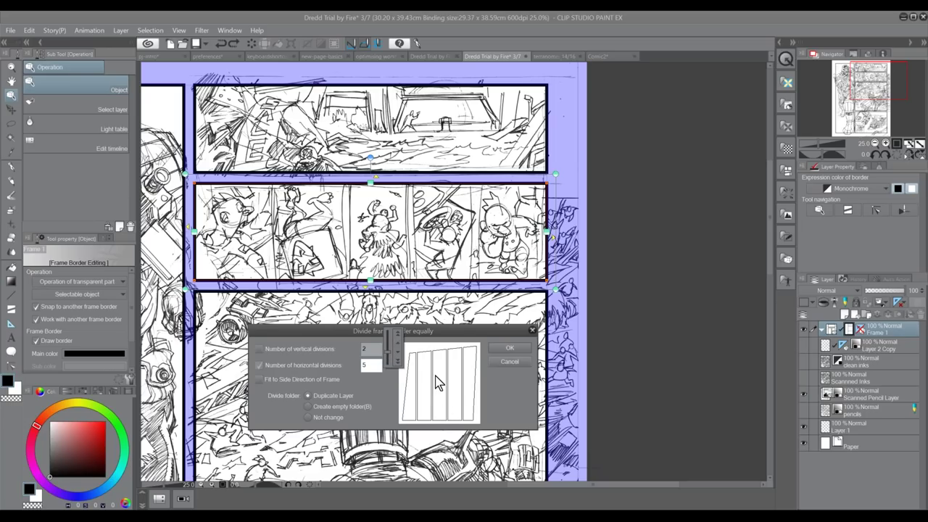
{"action": "left_click", "coordinate": [511, 351]}
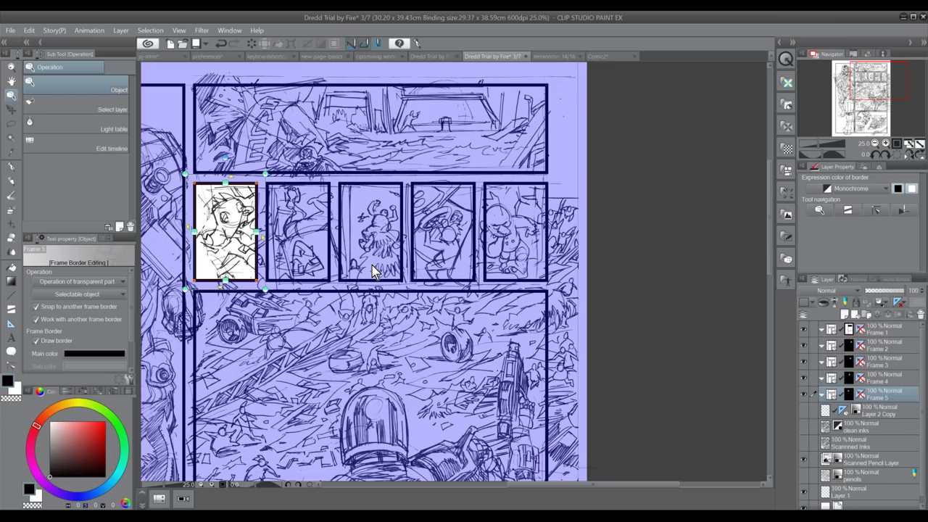
Step through the separate frame folders to inspect their individual panels, and undo the equal division
{"action": "left_click", "coordinate": [880, 378]}
{"action": "key", "text": "alt+bracketright"}
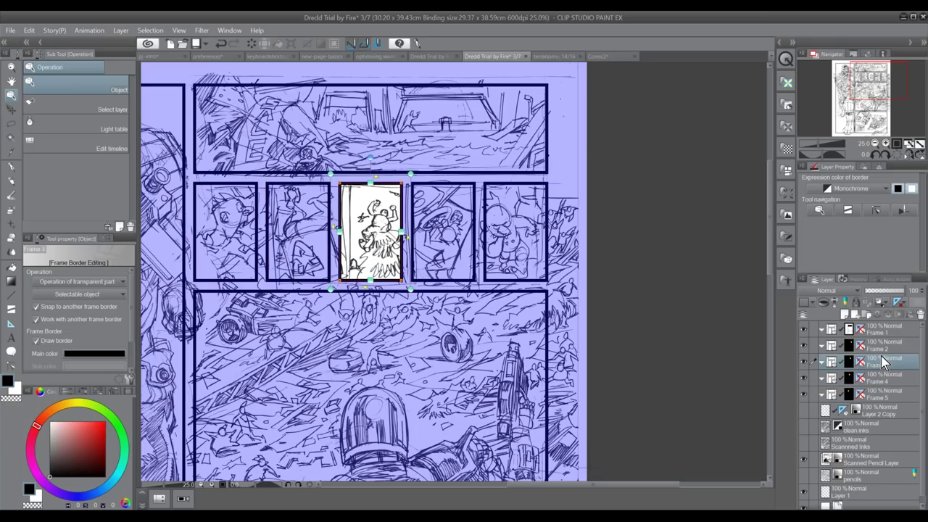
{"action": "key", "text": "alt+bracketleft"}
{"action": "key", "text": "alt+bracketright"}
{"action": "left_click", "coordinate": [879, 382]}
{"action": "key", "text": "alt+bracketright"}
{"action": "key", "text": "alt+bracketright"}
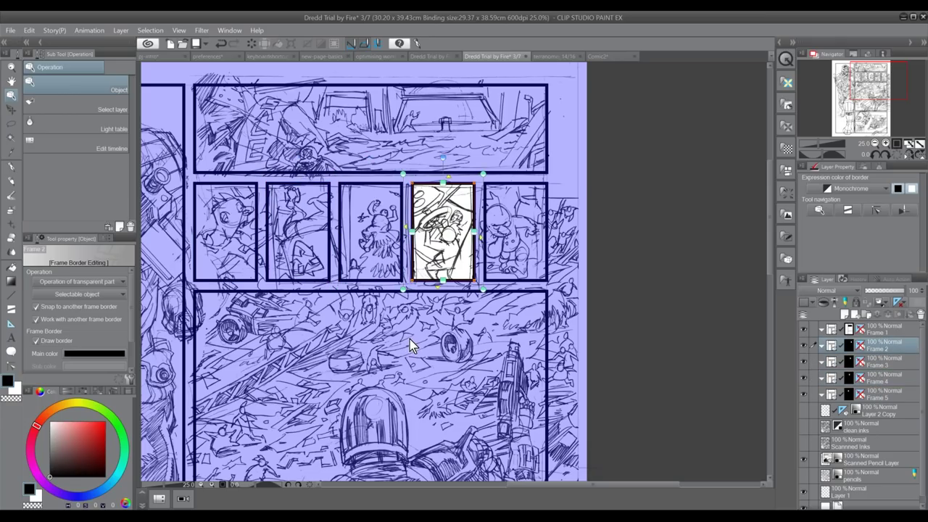
{"action": "key", "text": "ctrl+z"}
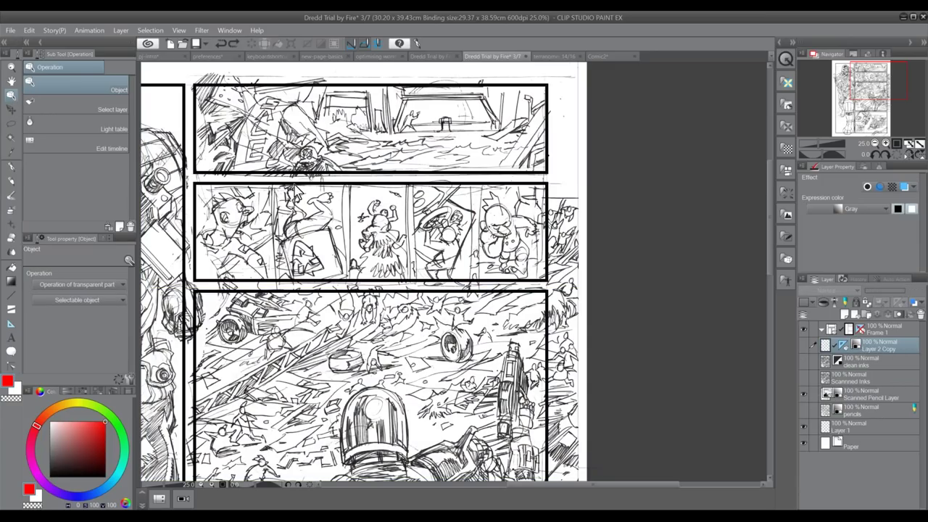
Divide the middle strip's frame border equally into 5 horizontal divisions with the folder option Not change, and select the clean inks layer
{"action": "left_click", "coordinate": [294, 190]}
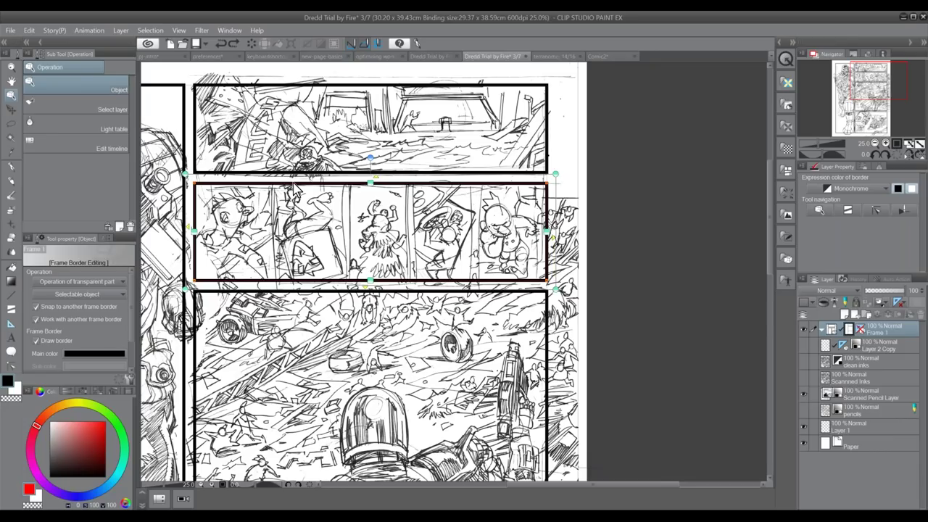
{"action": "left_click", "coordinate": [316, 231]}
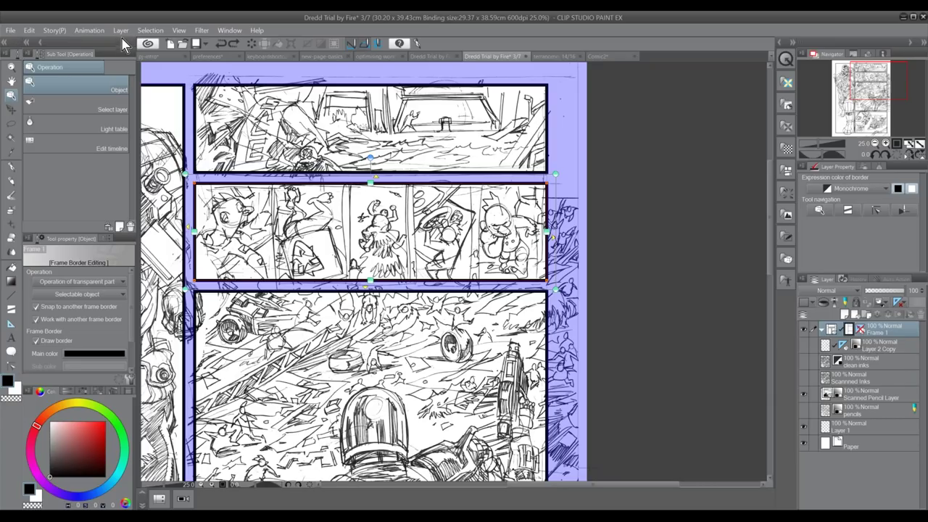
{"action": "left_click", "coordinate": [152, 31]}
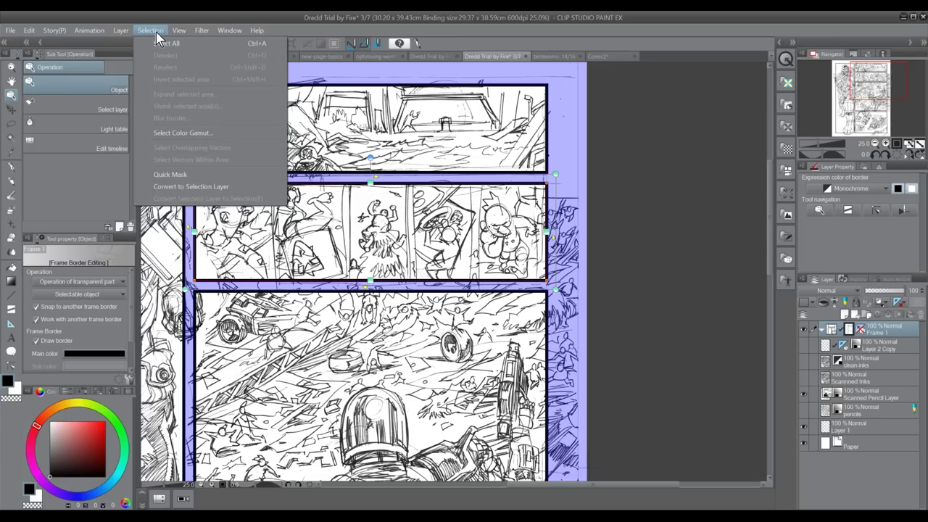
{"action": "mouse_move", "coordinate": [121, 31]}
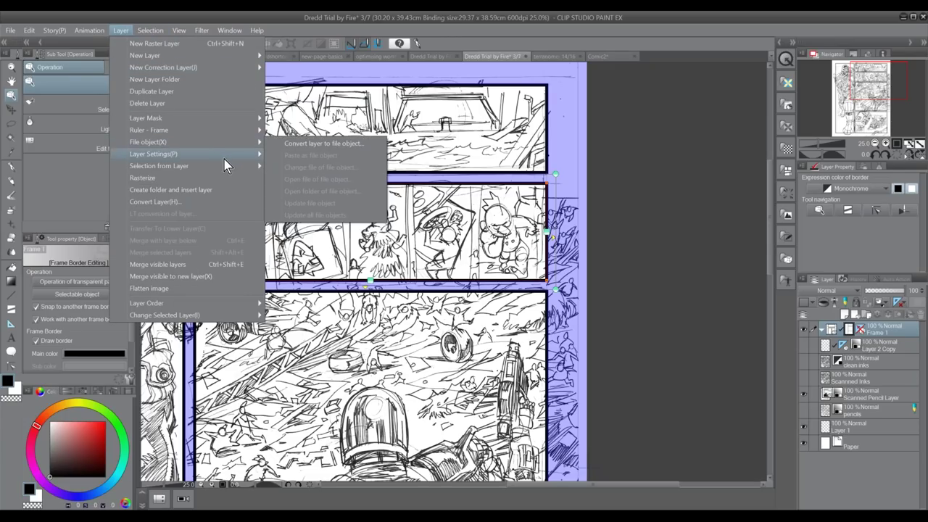
{"action": "mouse_move", "coordinate": [227, 131]}
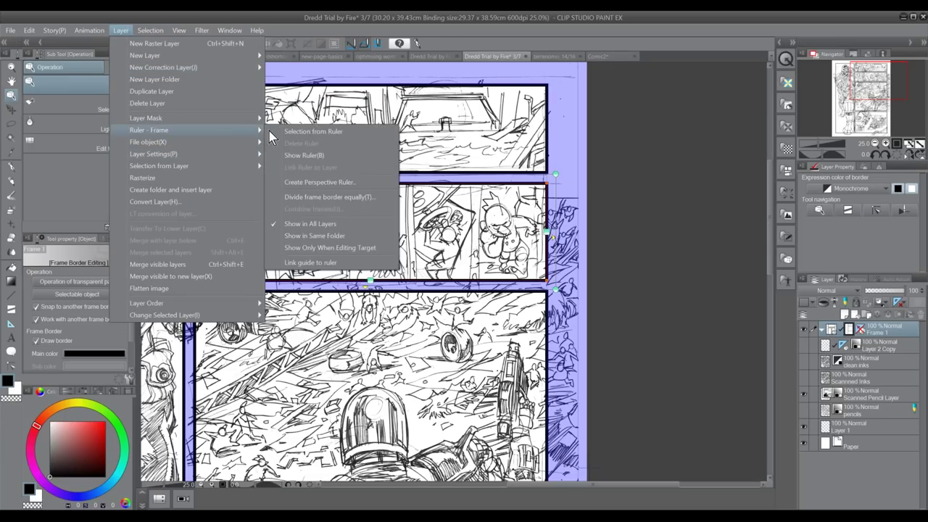
{"action": "left_click", "coordinate": [377, 198]}
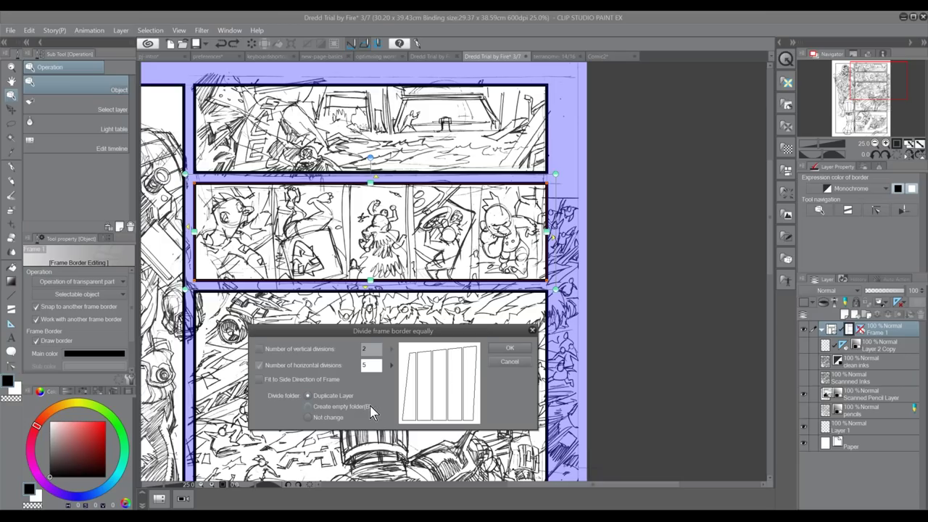
{"action": "left_click", "coordinate": [322, 422]}
{"action": "left_click", "coordinate": [510, 348]}
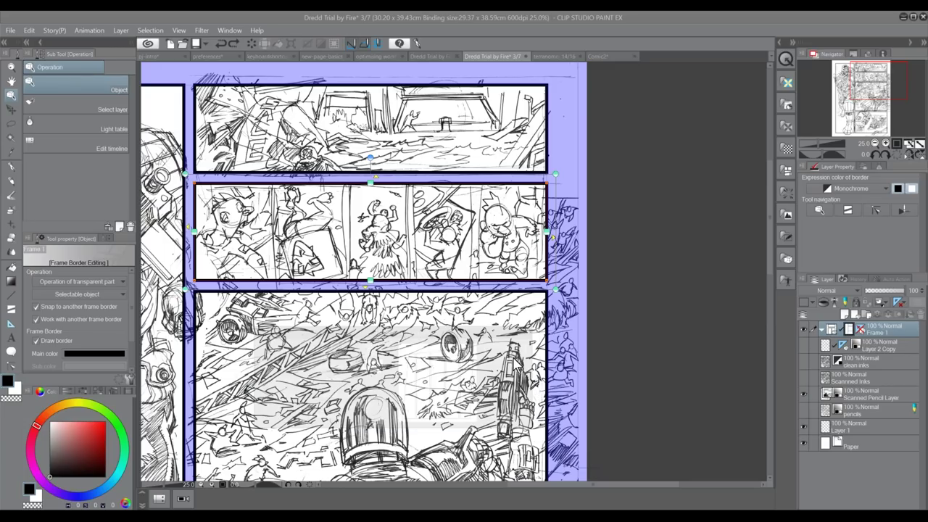
{"action": "left_click", "coordinate": [868, 369]}
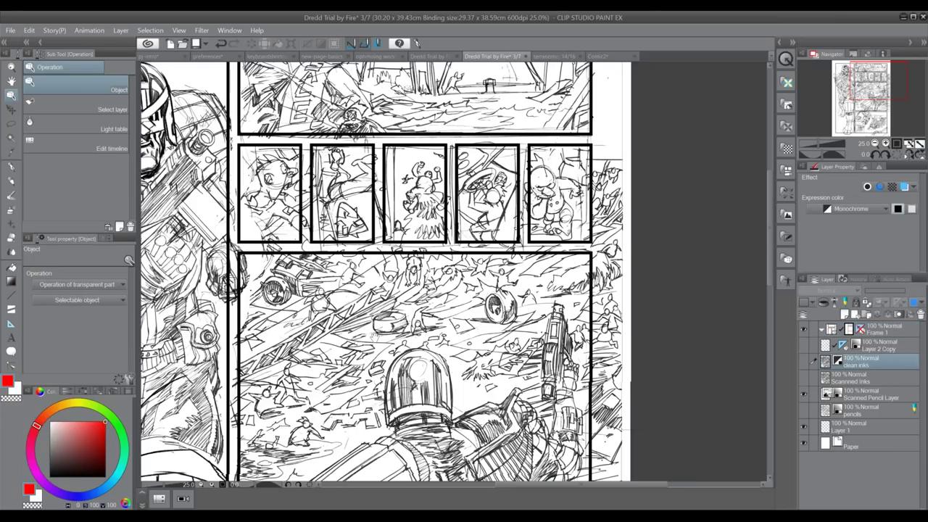
Examine the divided panel layout, viewing both the whole page and the individual panels up close
{"action": "left_click", "coordinate": [875, 143]}
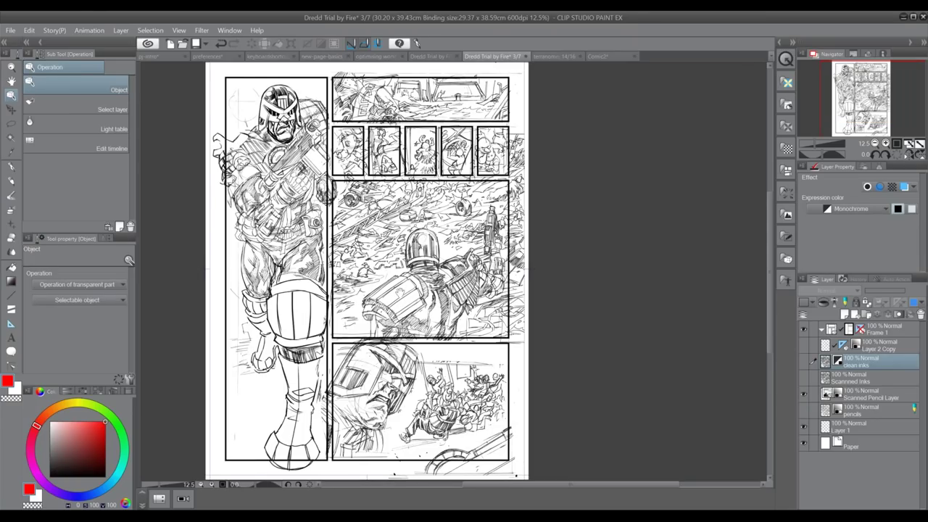
{"action": "left_click_drag", "start_coordinate": [411, 287], "coordinate": [421, 319]}
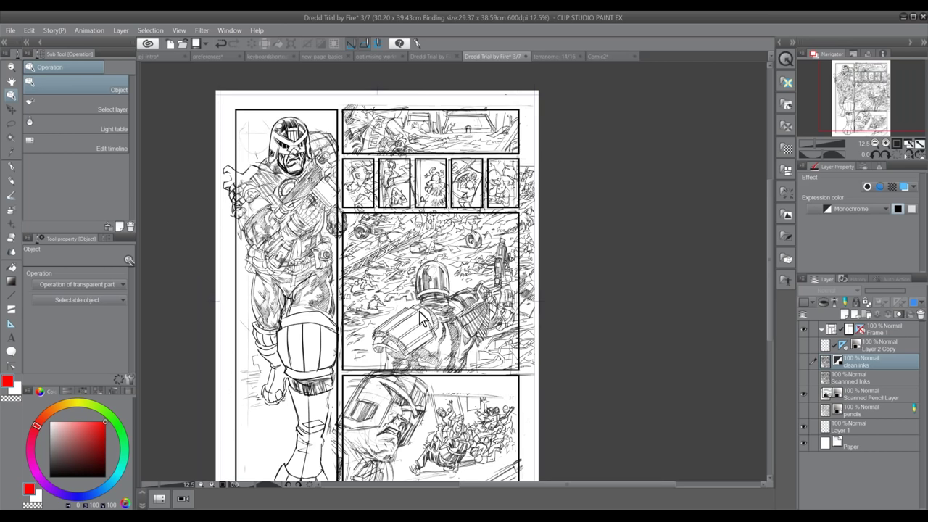
{"action": "left_click", "coordinate": [885, 143]}
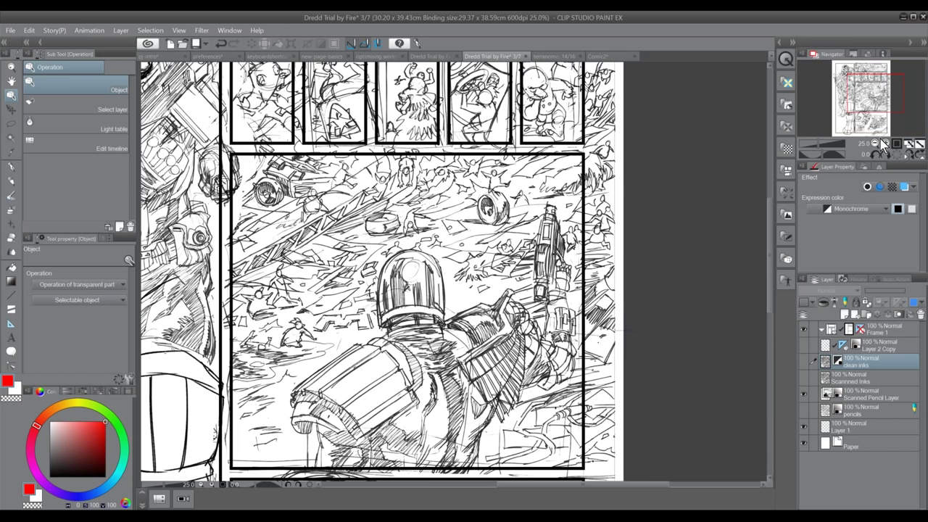
{"action": "left_click", "coordinate": [885, 143]}
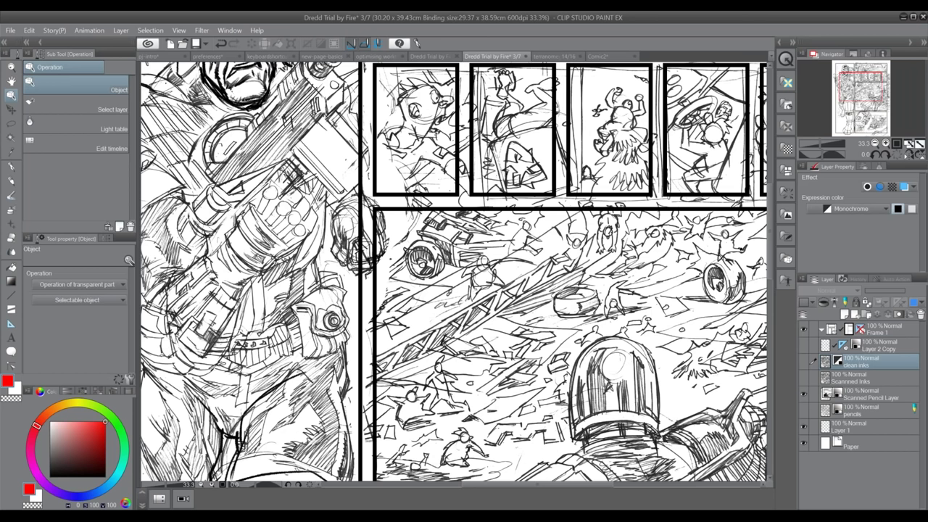
{"action": "left_click_drag", "start_coordinate": [475, 169], "coordinate": [530, 281]}
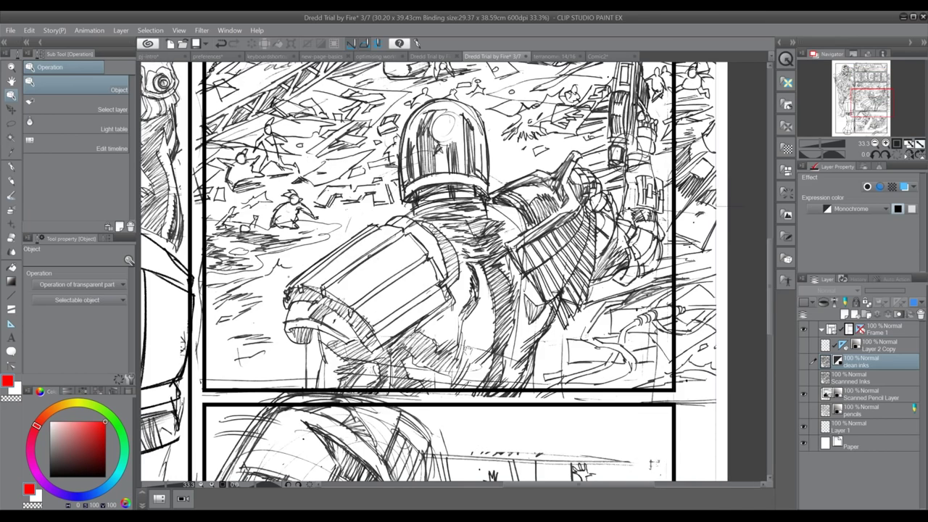
{"action": "left_click", "coordinate": [876, 143]}
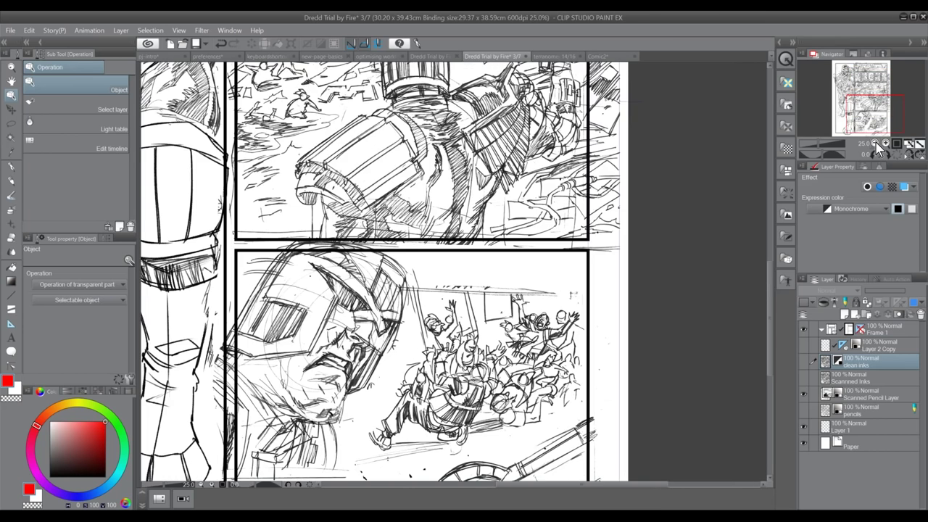
{"action": "left_click", "coordinate": [876, 143]}
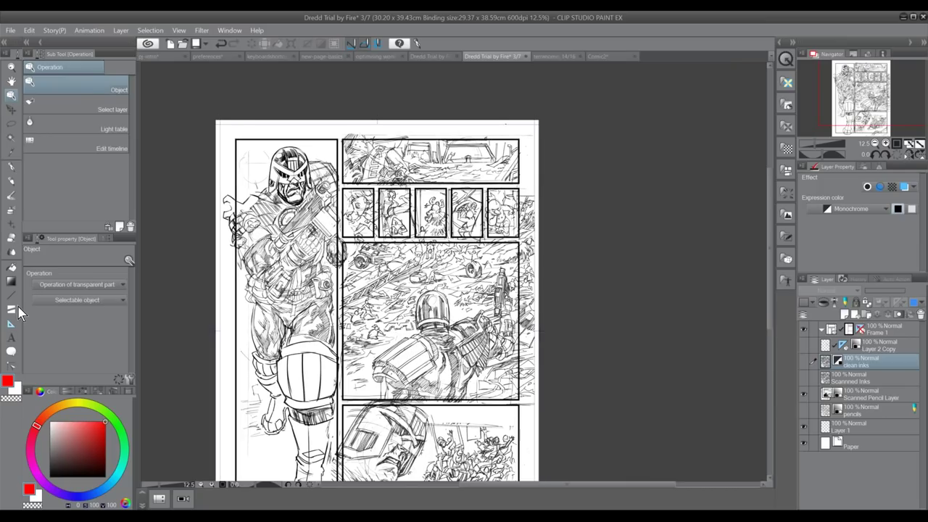
Choose the Polyline frame sub tool for creating frames and set the drawing colour to black
{"action": "left_click", "coordinate": [11, 309]}
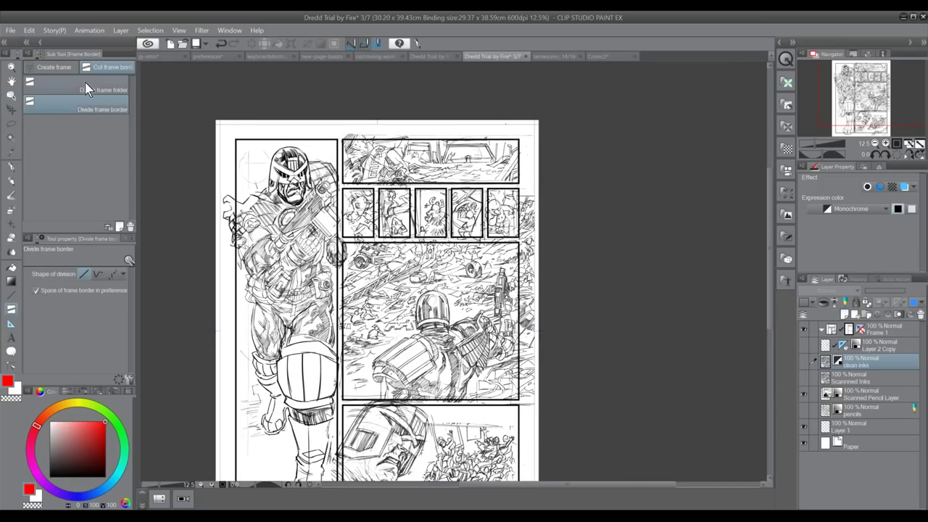
{"action": "left_click", "coordinate": [66, 68]}
{"action": "left_click", "coordinate": [113, 69]}
{"action": "left_click", "coordinate": [58, 69]}
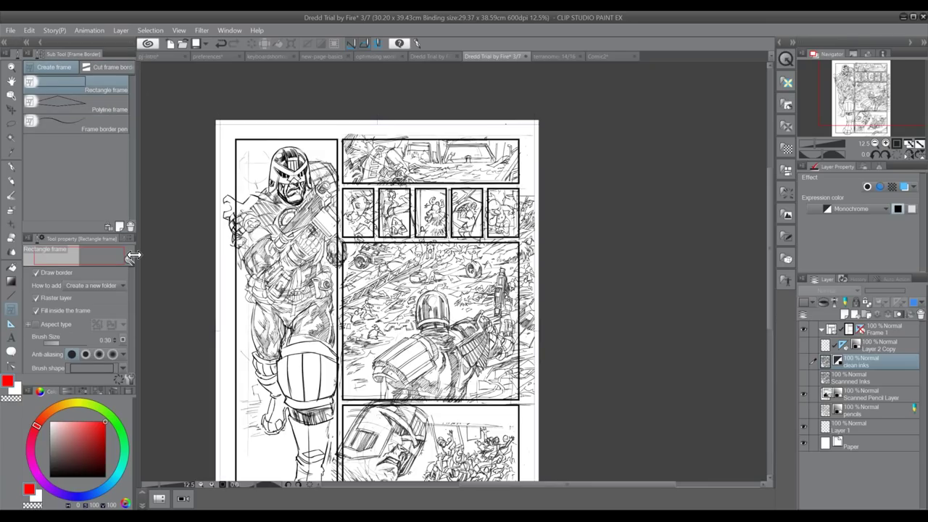
{"action": "left_click", "coordinate": [113, 105]}
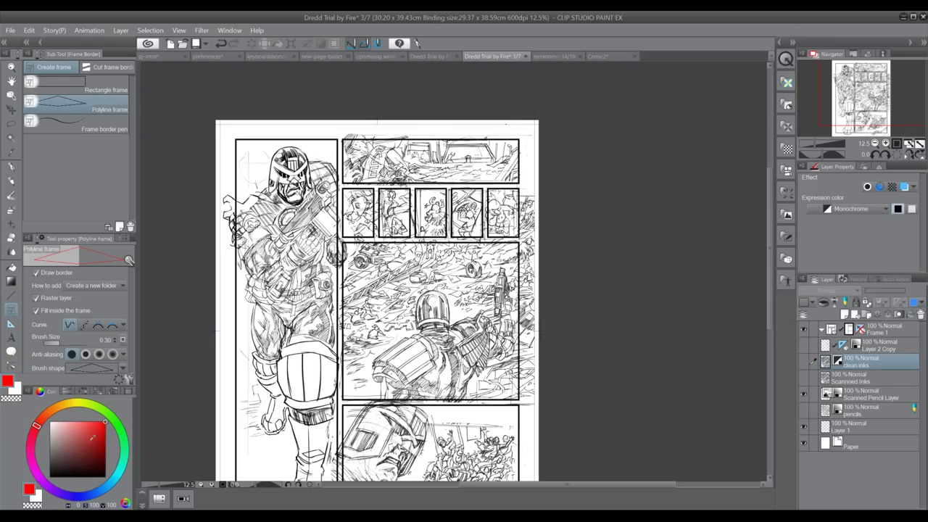
{"action": "left_click", "coordinate": [49, 477]}
Duplicate the Polyline frame sub tool under the name "Invisible Panel Border"
{"action": "left_click", "coordinate": [122, 231]}
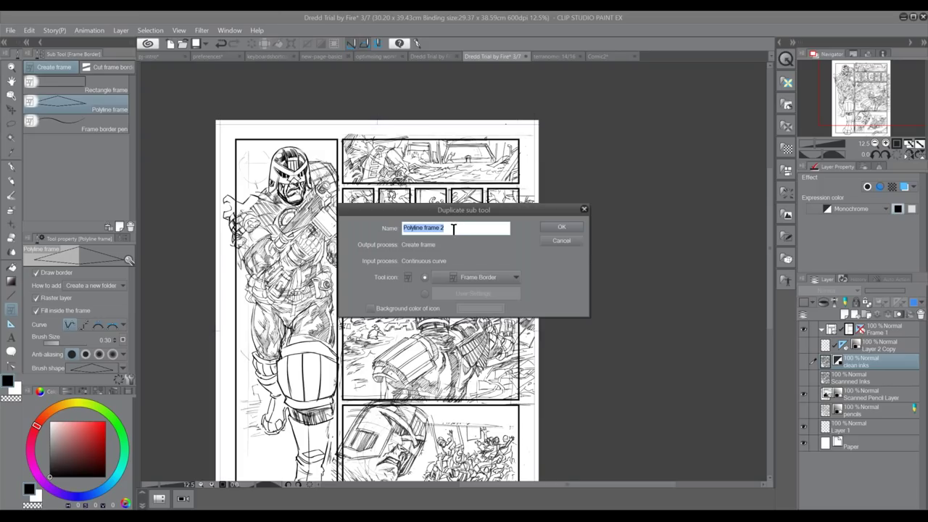
{"action": "left_click", "coordinate": [455, 227]}
{"action": "key", "text": "BackSpace"}
{"action": "key", "text": "BackSpace"}
{"action": "key", "text": "BackSpace"}
{"action": "key", "text": "BackSpace"}
{"action": "key", "text": "BackSpace"}
{"action": "key", "text": "BackSpace"}
{"action": "key", "text": "BackSpace"}
{"action": "key", "text": "BackSpace"}
{"action": "key", "text": "BackSpace"}
{"action": "key", "text": "BackSpace"}
{"action": "key", "text": "BackSpace"}
{"action": "key", "text": "BackSpace"}
{"action": "key", "text": "BackSpace"}
{"action": "key", "text": "BackSpace"}
{"action": "type", "text": "Invisible Pane"}
{"action": "type", "text": "l Fr"}
{"action": "key", "text": "BackSpace"}
{"action": "key", "text": "BackSpace"}
{"action": "type", "text": "Border"}
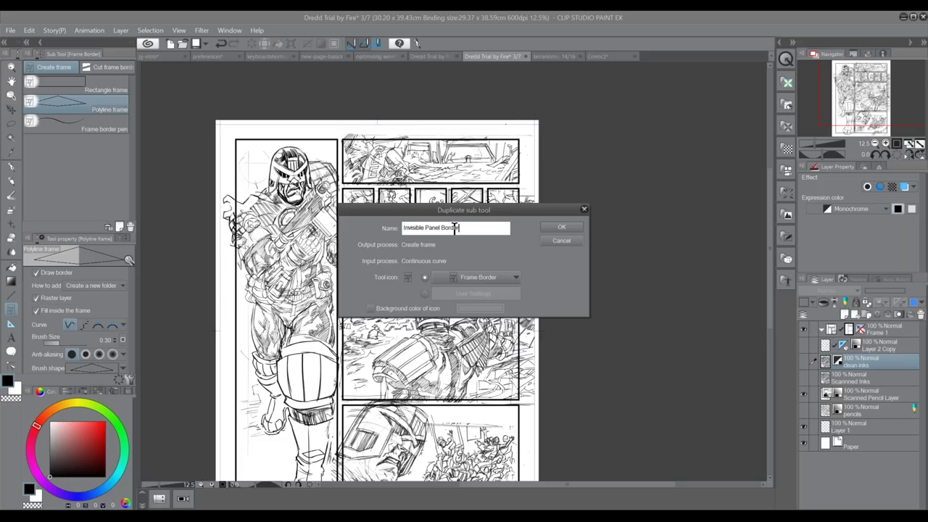
{"action": "left_click", "coordinate": [560, 229]}
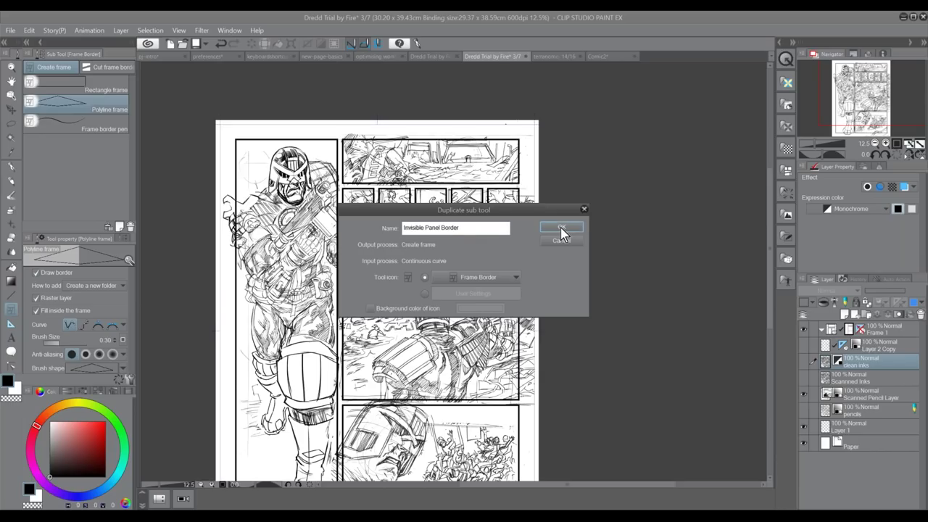
Set the Invisible Panel Border sub tool's How to add option to Add to selected folder
{"action": "left_click", "coordinate": [129, 380]}
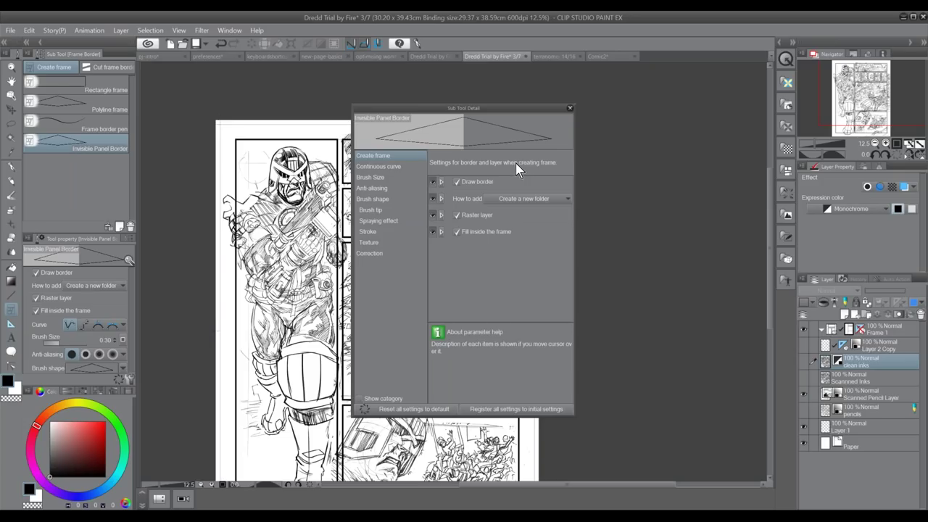
{"action": "left_click", "coordinate": [544, 199]}
{"action": "left_click", "coordinate": [533, 221]}
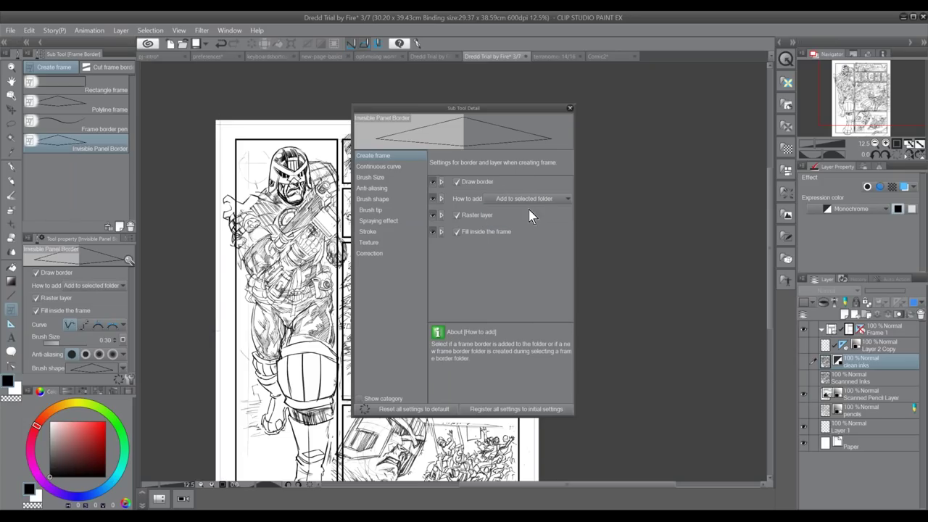
Examine the sub tool's remaining detail categories, from Continuous curve through Correction
{"action": "left_click", "coordinate": [401, 169]}
{"action": "left_click", "coordinate": [399, 178]}
{"action": "left_click", "coordinate": [384, 188]}
{"action": "left_click", "coordinate": [385, 199]}
{"action": "left_click", "coordinate": [385, 210]}
{"action": "left_click", "coordinate": [384, 220]}
{"action": "left_click", "coordinate": [383, 232]}
{"action": "left_click", "coordinate": [382, 243]}
{"action": "left_click", "coordinate": [383, 254]}
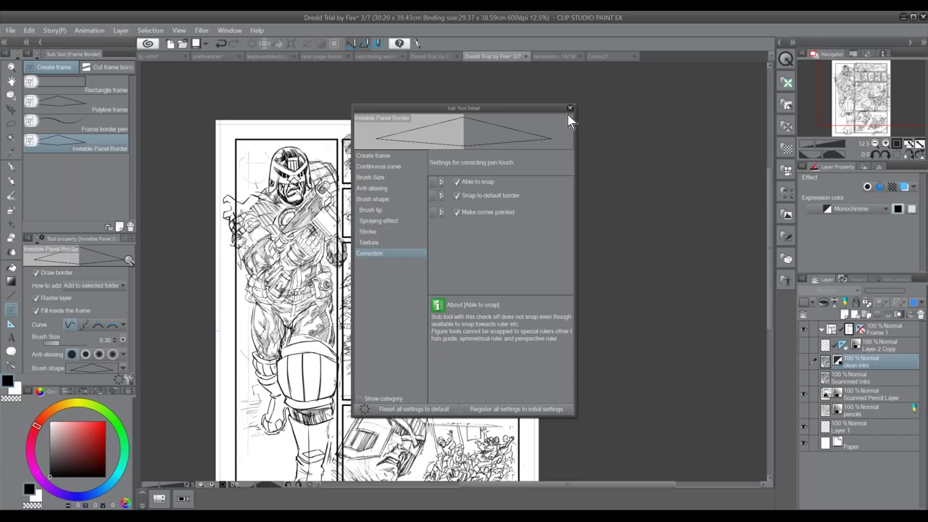
Register the current settings as the Invisible Panel Border sub tool's initial settings and close its details
{"action": "left_click", "coordinate": [505, 410]}
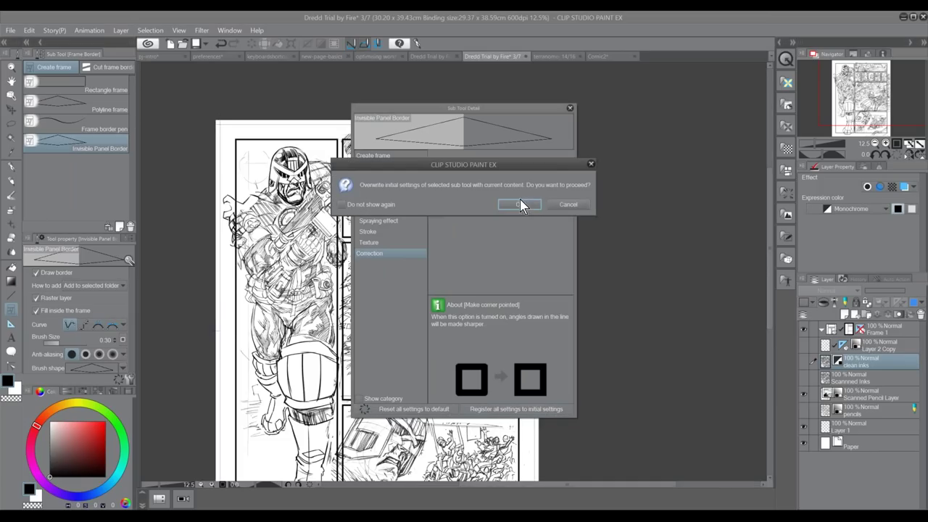
{"action": "left_click", "coordinate": [519, 204]}
{"action": "key", "text": "Escape"}
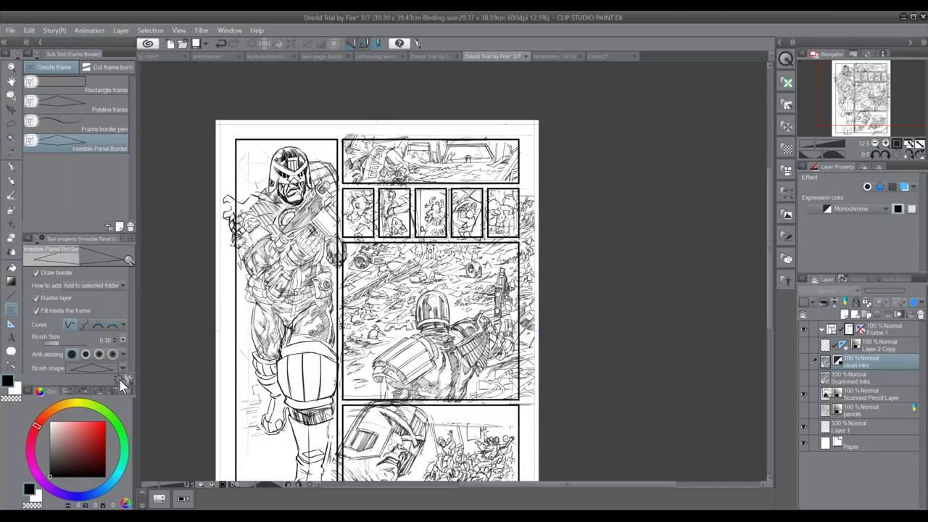
Turn off Draw border for the Invisible Panel Border sub tool and select the Frame 1 folder
{"action": "left_click_drag", "start_coordinate": [108, 400], "coordinate": [108, 429]}
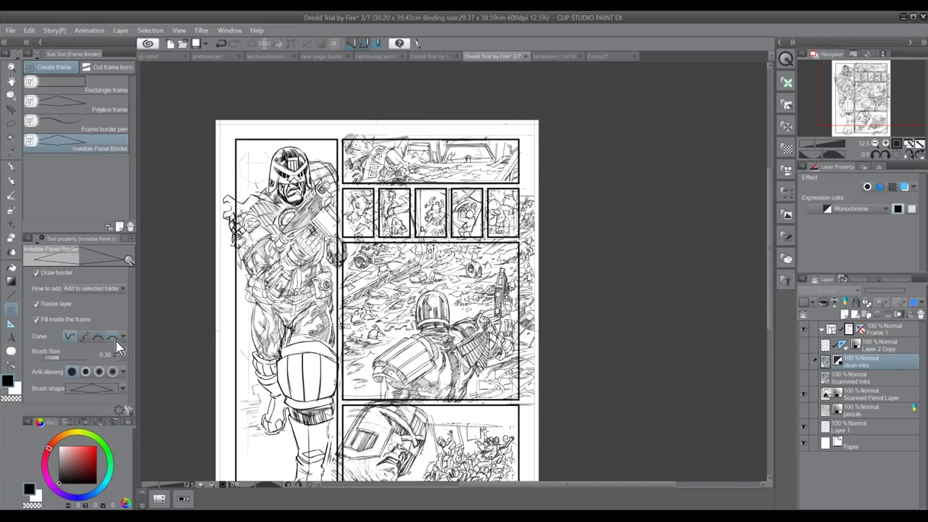
{"action": "left_click", "coordinate": [62, 274]}
{"action": "left_click", "coordinate": [886, 332]}
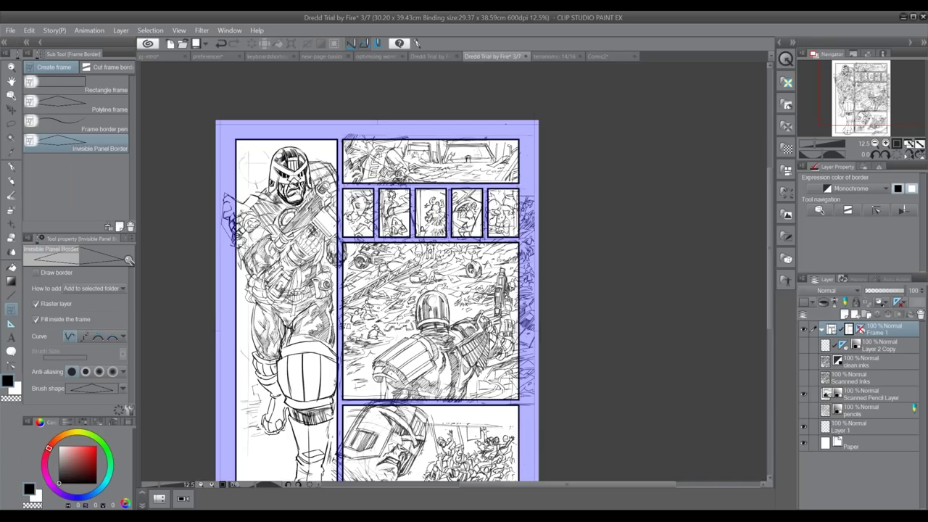
Draw a borderless polyline frame around the character's hand where it breaks out of the tall panel's left edge
{"action": "left_click_drag", "start_coordinate": [234, 250], "coordinate": [224, 192]}
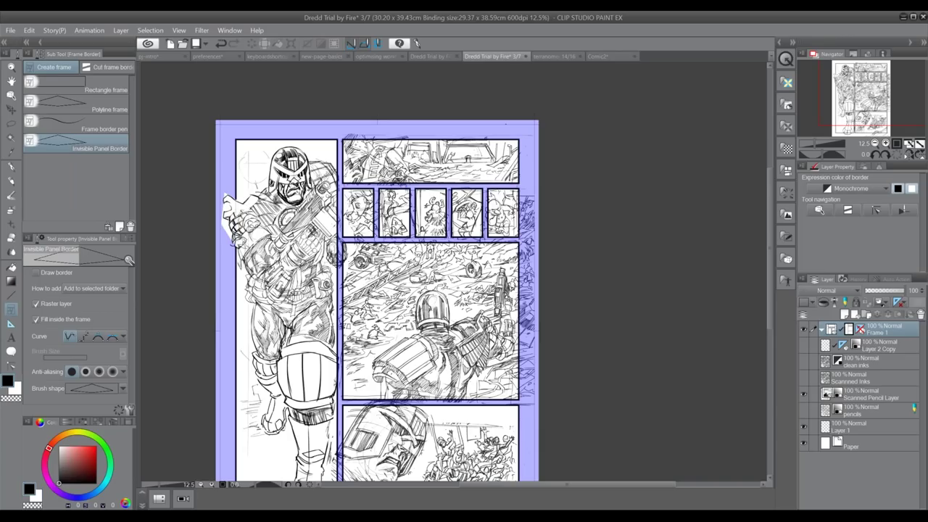
{"action": "left_click", "coordinate": [886, 143]}
{"action": "left_click", "coordinate": [886, 143]}
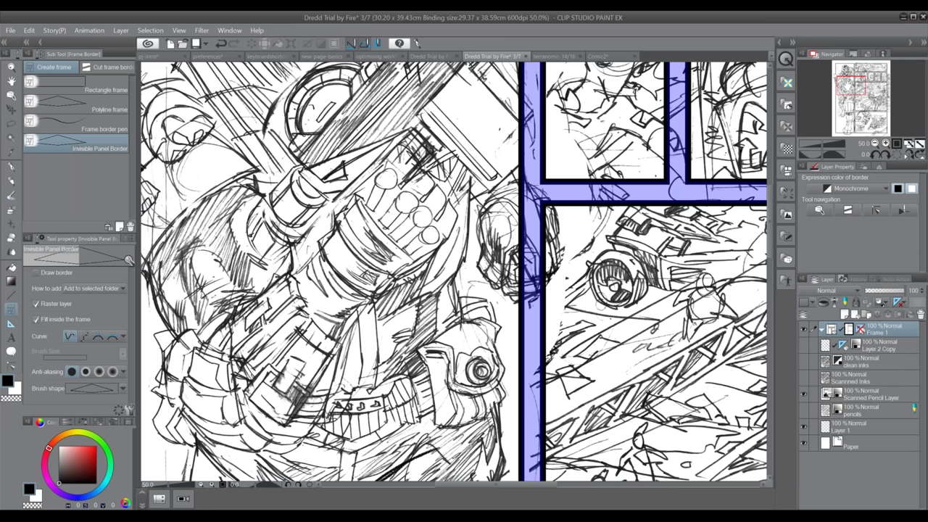
{"action": "left_click_drag", "start_coordinate": [852, 86], "coordinate": [846, 78]}
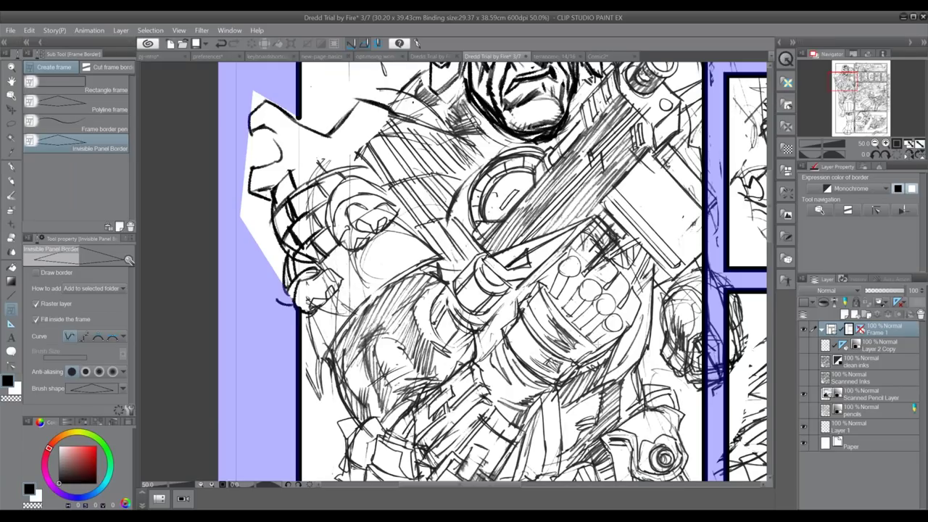
{"action": "left_click", "coordinate": [876, 145]}
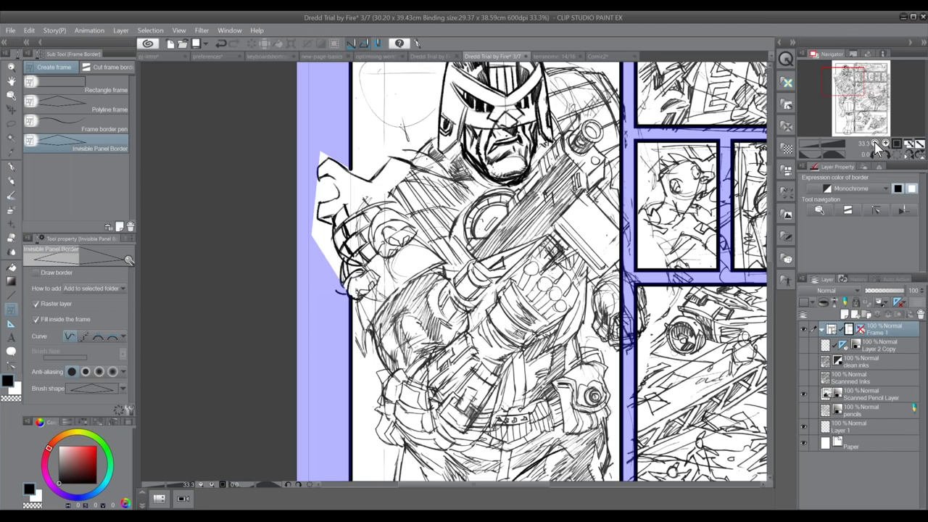
Draw a borderless polyline frame around the boot that extends below the tall panel's bottom border
{"action": "left_click", "coordinate": [876, 145]}
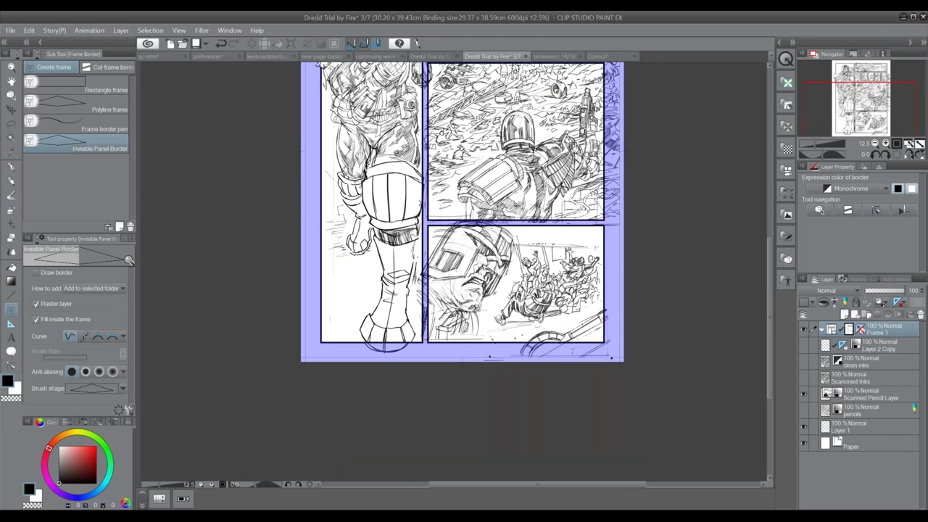
{"action": "left_click", "coordinate": [886, 143]}
{"action": "left_click", "coordinate": [887, 143]}
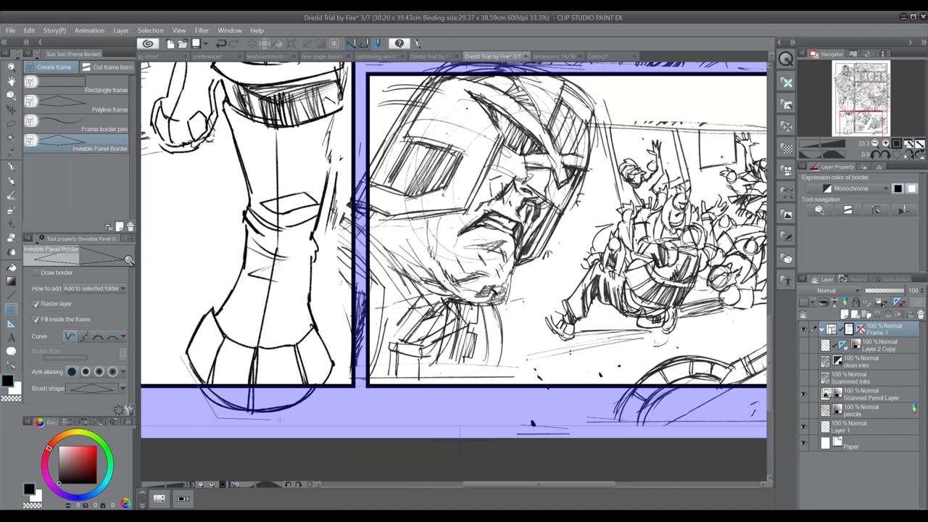
{"action": "left_click", "coordinate": [332, 367]}
{"action": "left_click", "coordinate": [220, 324]}
{"action": "double_click", "coordinate": [180, 356]}
{"action": "left_click", "coordinate": [876, 143]}
{"action": "left_click", "coordinate": [876, 144]}
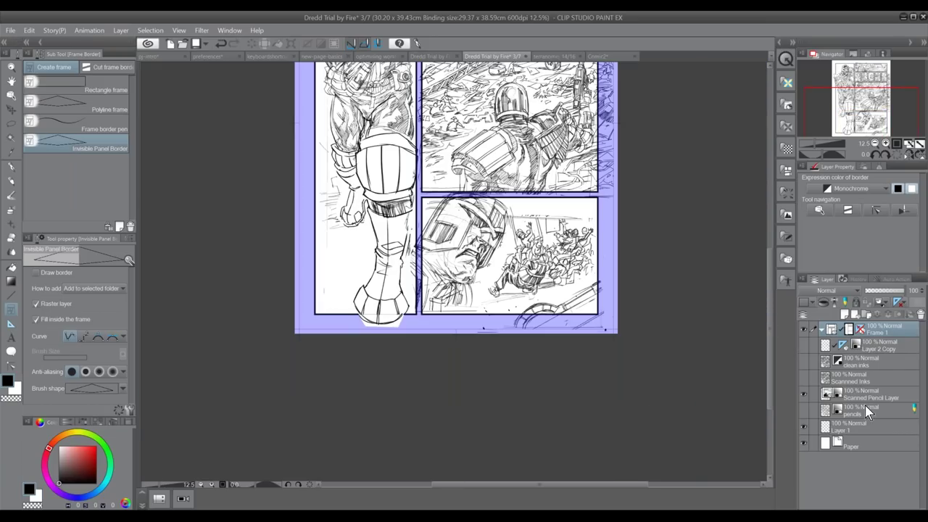
Move the Scanned Pencil Layer up the layer stack and into the Frame 1 folder
{"action": "left_click_drag", "start_coordinate": [873, 402], "coordinate": [869, 345]}
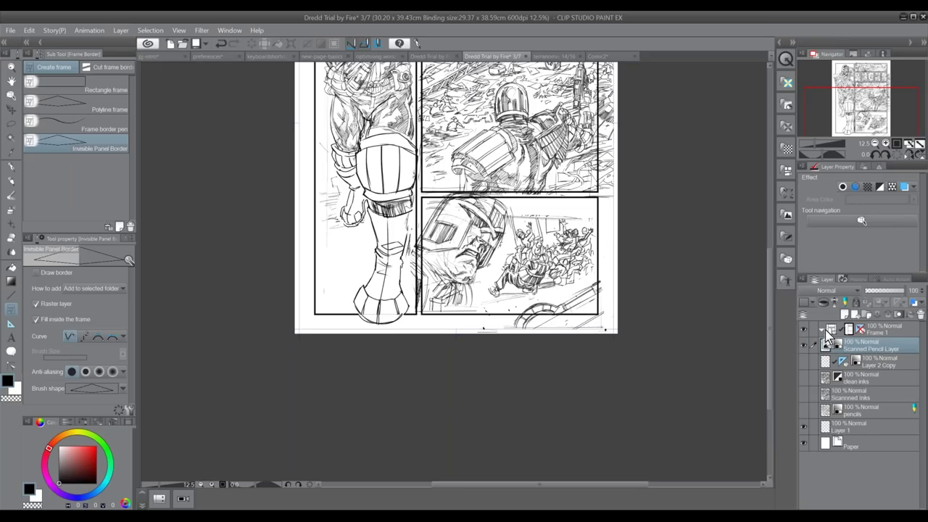
{"action": "left_click_drag", "start_coordinate": [524, 338], "coordinate": [458, 466]}
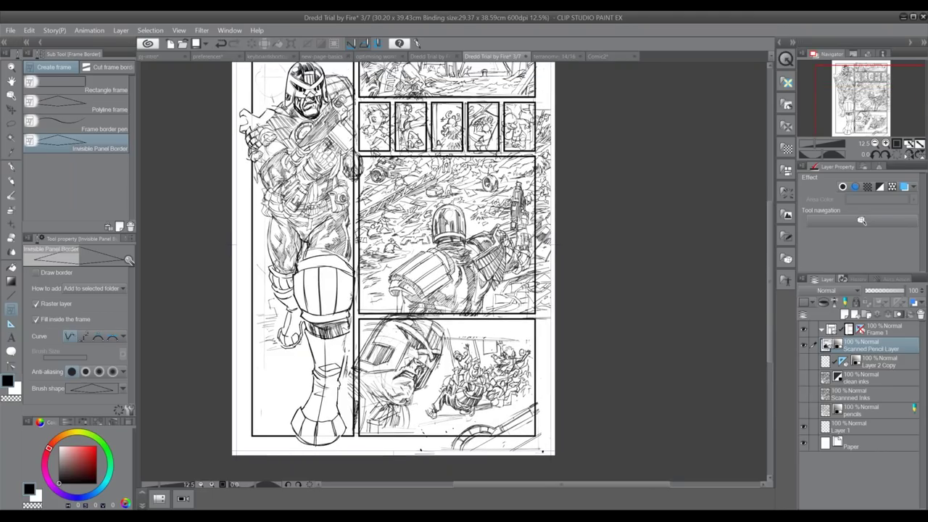
{"action": "left_click_drag", "start_coordinate": [458, 466], "coordinate": [443, 504]}
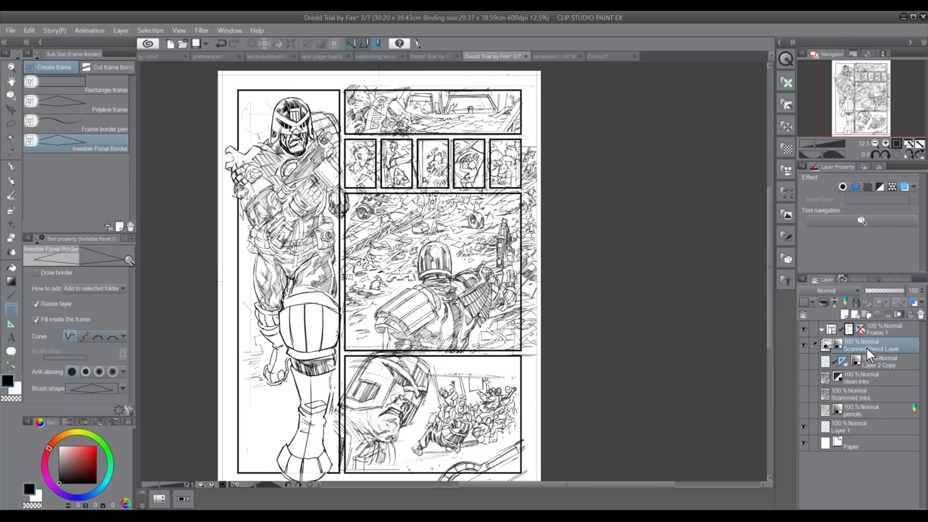
{"action": "mouse_move", "coordinate": [867, 348]}
{"action": "left_mouse_down"}
{"action": "mouse_move", "coordinate": [869, 330]}
{"action": "mouse_move", "coordinate": [873, 339]}
{"action": "left_mouse_up"}
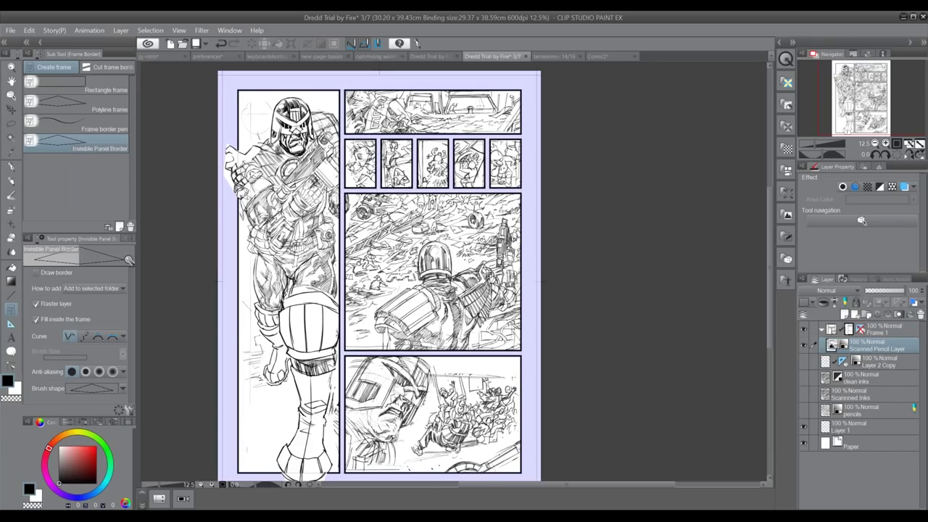
Draw a borderless frame around the part of the gun overlapping the gutter between the tall panel and the first small panel
{"action": "scroll", "coordinate": [377, 276], "scroll_direction": "up", "scroll_amount": 1}
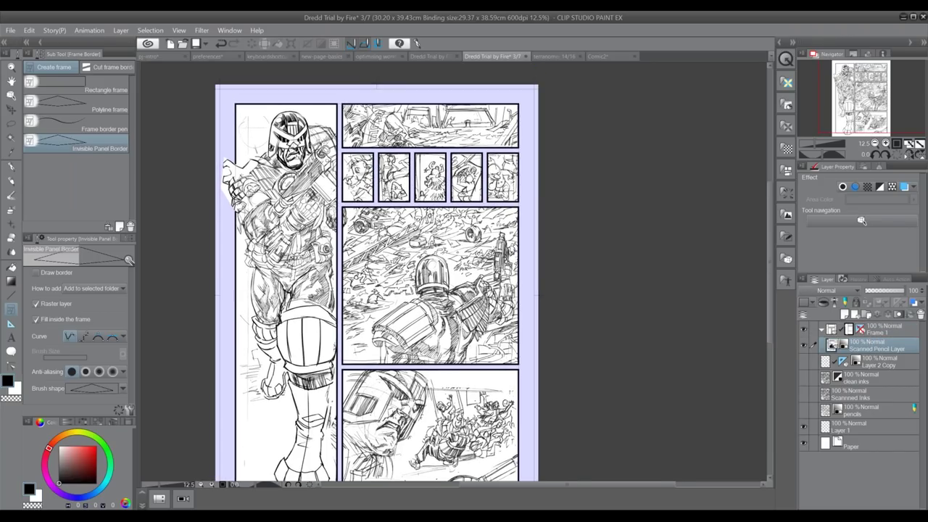
{"action": "left_click", "coordinate": [889, 146]}
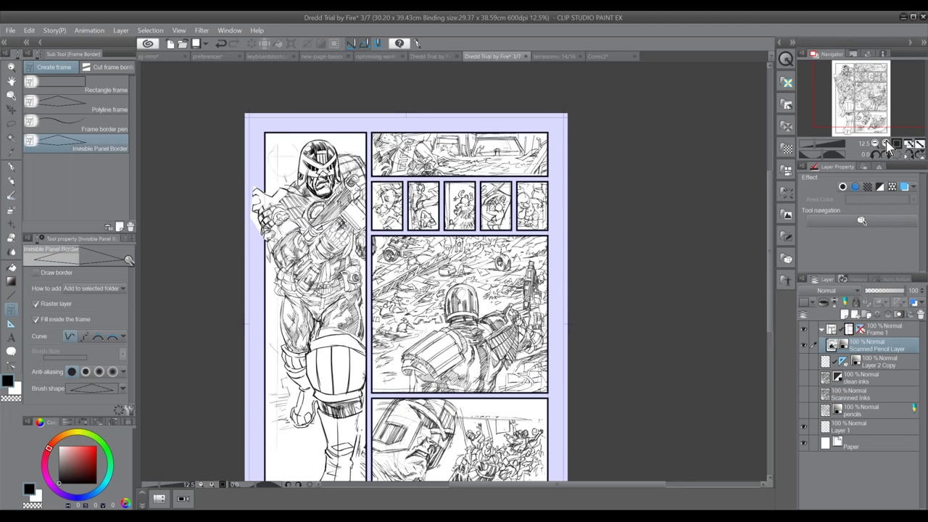
{"action": "left_click", "coordinate": [888, 145]}
{"action": "left_click", "coordinate": [888, 144]}
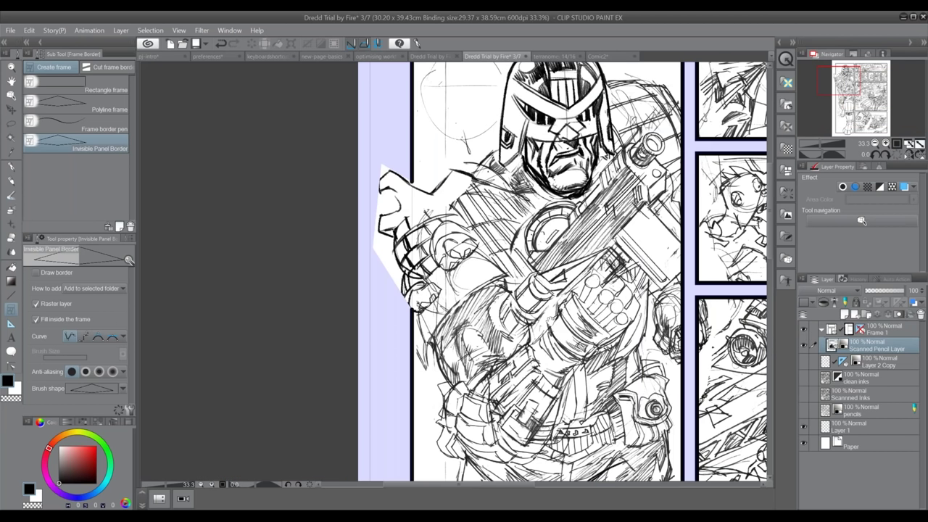
{"action": "scroll", "coordinate": [512, 273], "scroll_direction": "right", "scroll_amount": 3}
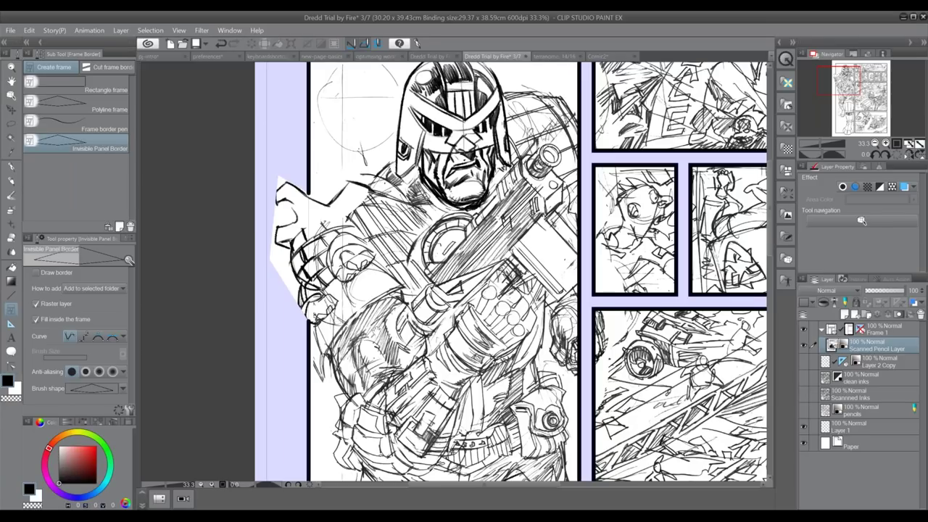
{"action": "scroll", "coordinate": [454, 273], "scroll_direction": "right", "scroll_amount": 5}
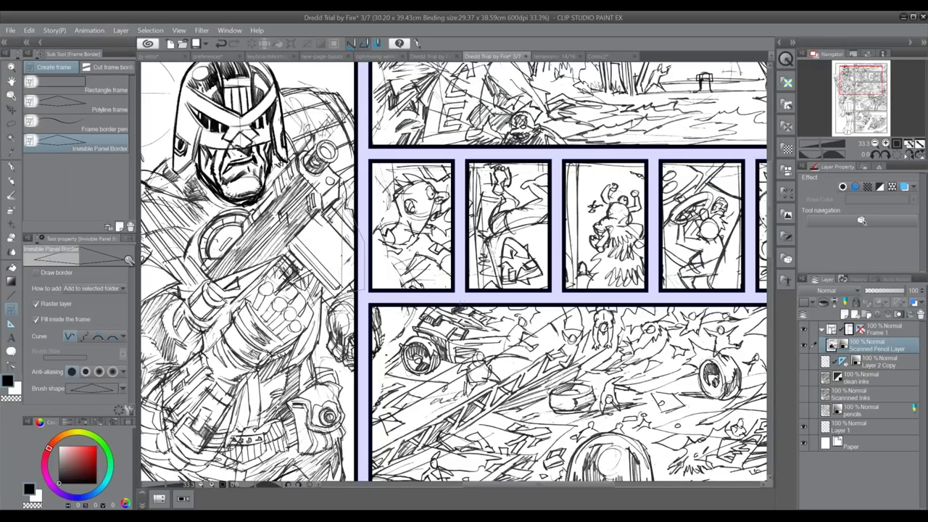
{"action": "left_click", "coordinate": [359, 241]}
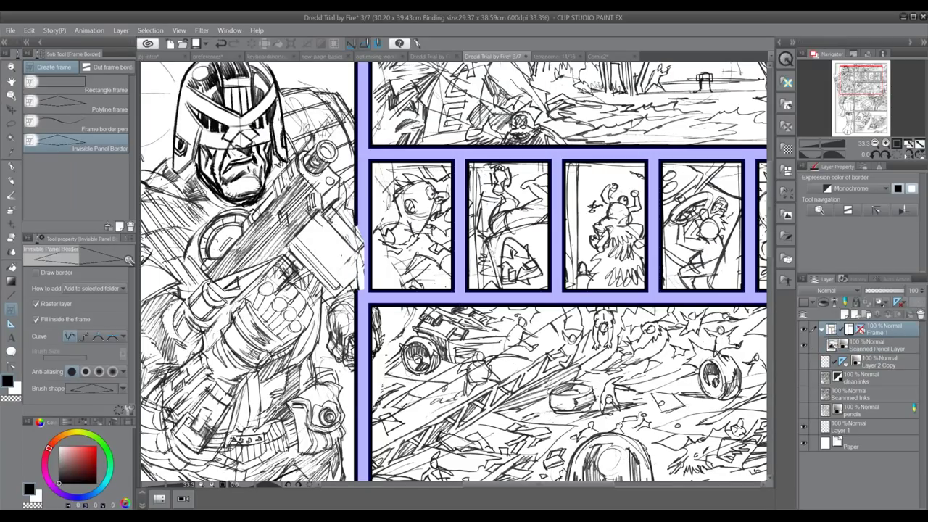
{"action": "left_click_drag", "start_coordinate": [359, 241], "coordinate": [183, 244]}
{"action": "left_click_drag", "start_coordinate": [863, 80], "coordinate": [873, 73]}
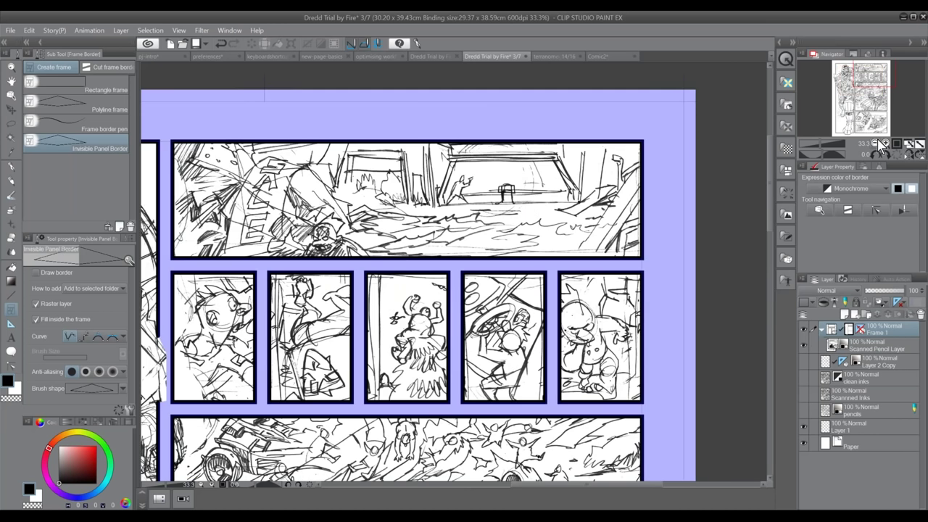
{"action": "left_click", "coordinate": [876, 144]}
{"action": "scroll", "coordinate": [453, 290], "scroll_direction": "down", "scroll_amount": 3}
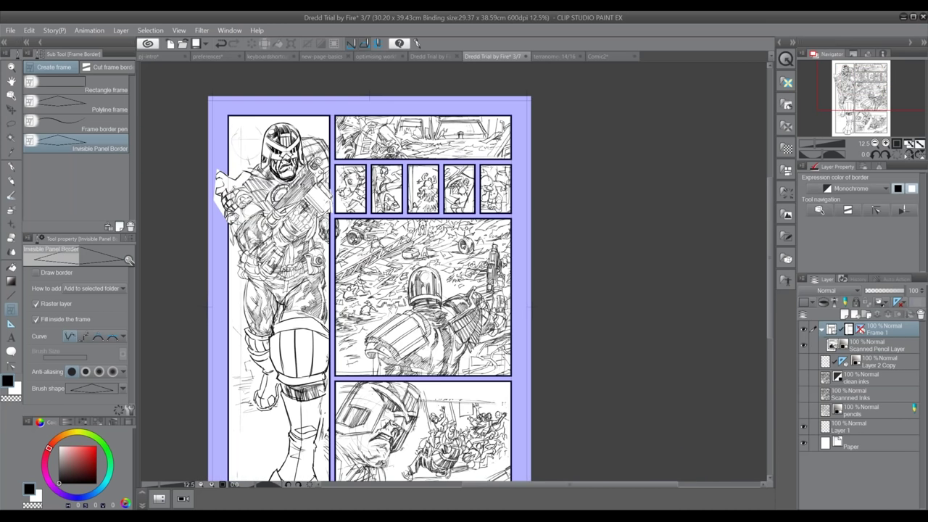
Draw borderless frames that extend the tall panel's top edge and upper-left corner into the page margin
{"action": "scroll", "coordinate": [364, 273], "scroll_direction": "down", "scroll_amount": 1}
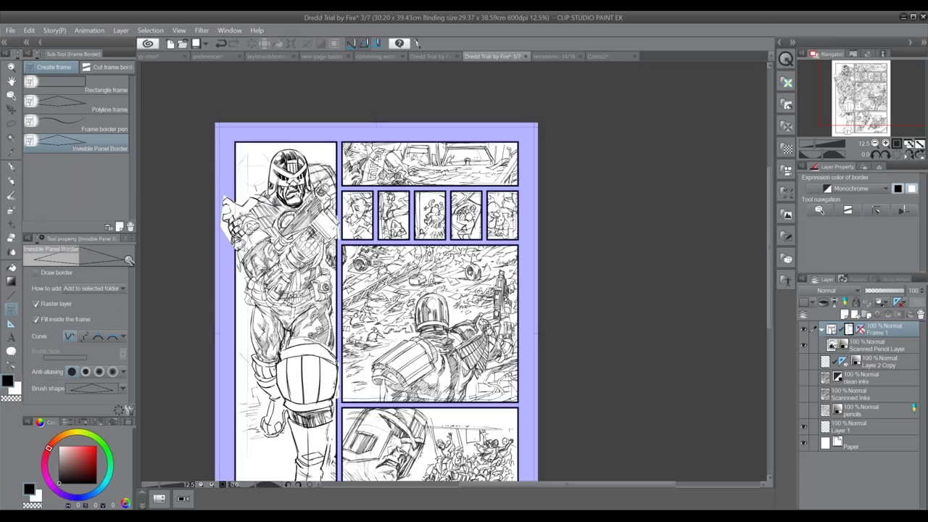
{"action": "mouse_move", "coordinate": [224, 193]}
{"action": "left_mouse_down"}
{"action": "mouse_move", "coordinate": [232, 131]}
{"action": "mouse_move", "coordinate": [341, 132]}
{"action": "mouse_move", "coordinate": [338, 222]}
{"action": "mouse_move", "coordinate": [261, 215]}
{"action": "mouse_move", "coordinate": [254, 223]}
{"action": "mouse_move", "coordinate": [224, 192]}
{"action": "left_mouse_up"}
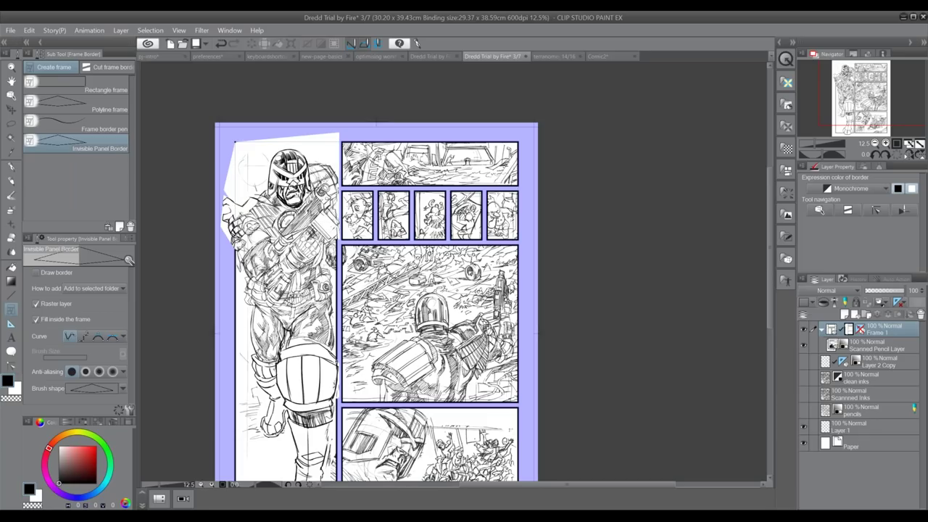
{"action": "mouse_move", "coordinate": [232, 133]}
{"action": "left_mouse_down"}
{"action": "mouse_move", "coordinate": [252, 145]}
{"action": "mouse_move", "coordinate": [239, 166]}
{"action": "mouse_move", "coordinate": [223, 154]}
{"action": "mouse_move", "coordinate": [232, 133]}
{"action": "left_mouse_up"}
{"action": "scroll", "coordinate": [386, 302], "scroll_direction": "down", "scroll_amount": 3}
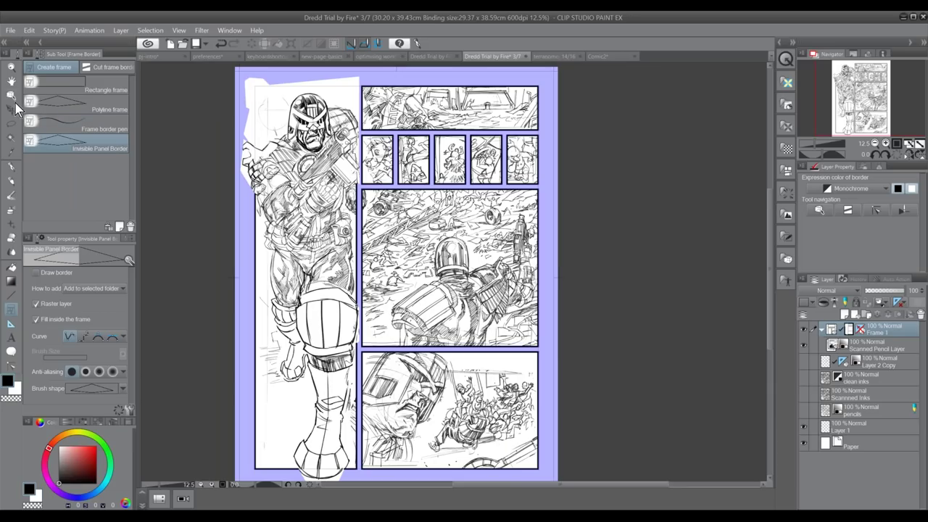
Apply a different preset brush shape to the first small panel's border and select the second small panel
{"action": "left_click", "coordinate": [11, 96]}
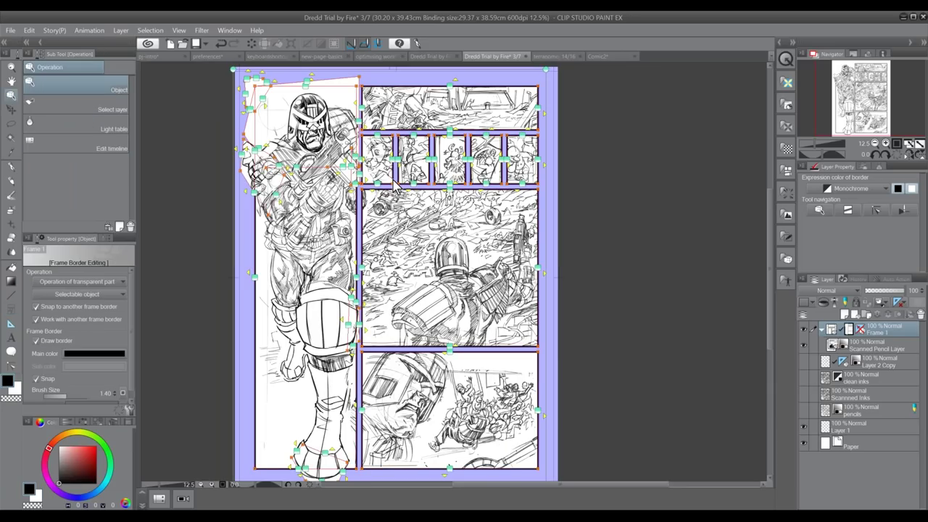
{"action": "left_click", "coordinate": [394, 184]}
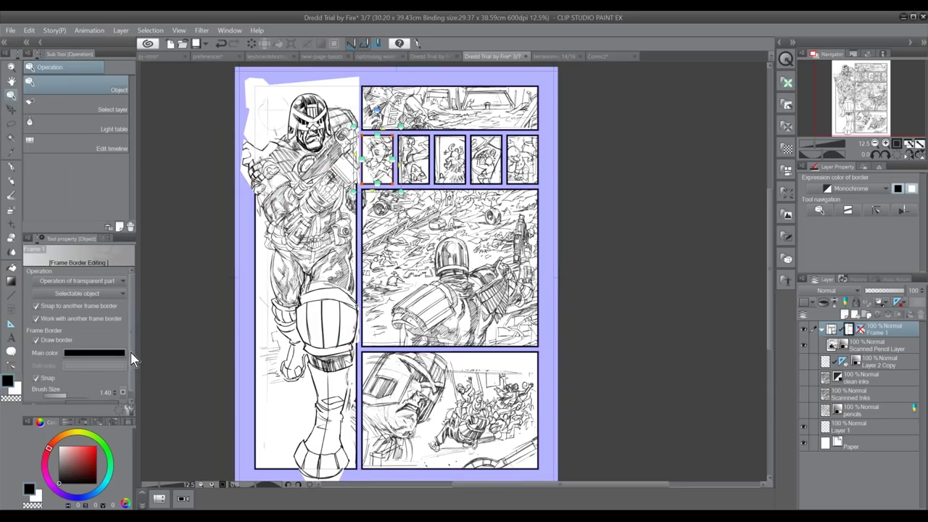
{"action": "left_click", "coordinate": [123, 399]}
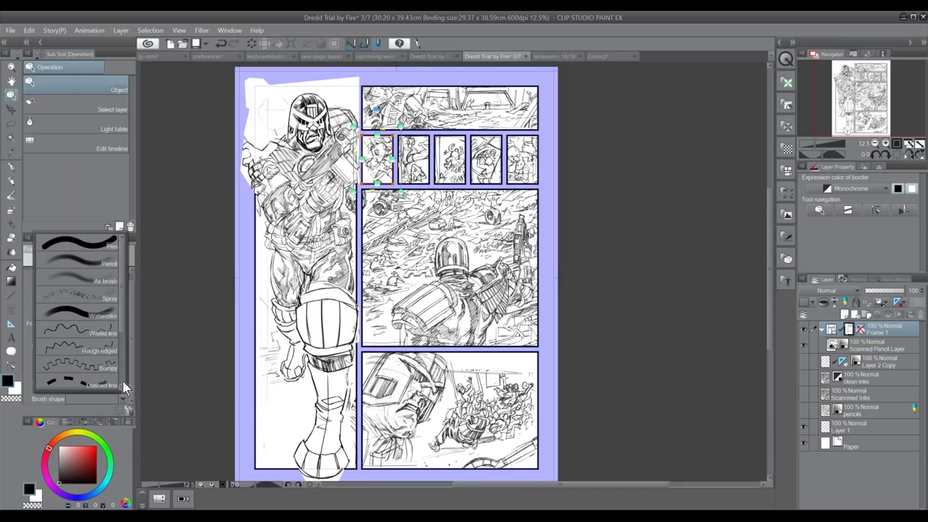
{"action": "scroll", "coordinate": [122, 287], "scroll_direction": "down", "scroll_amount": 5}
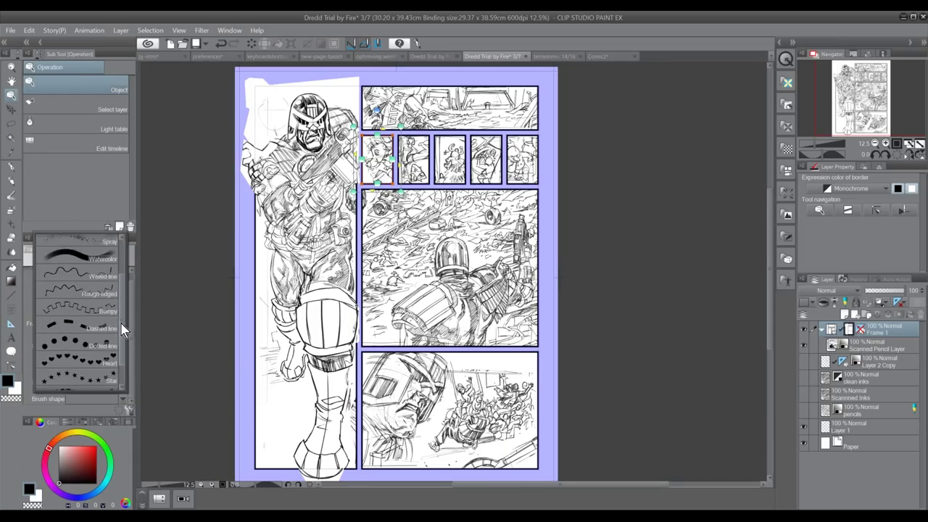
{"action": "scroll", "coordinate": [123, 327], "scroll_direction": "up", "scroll_amount": 5}
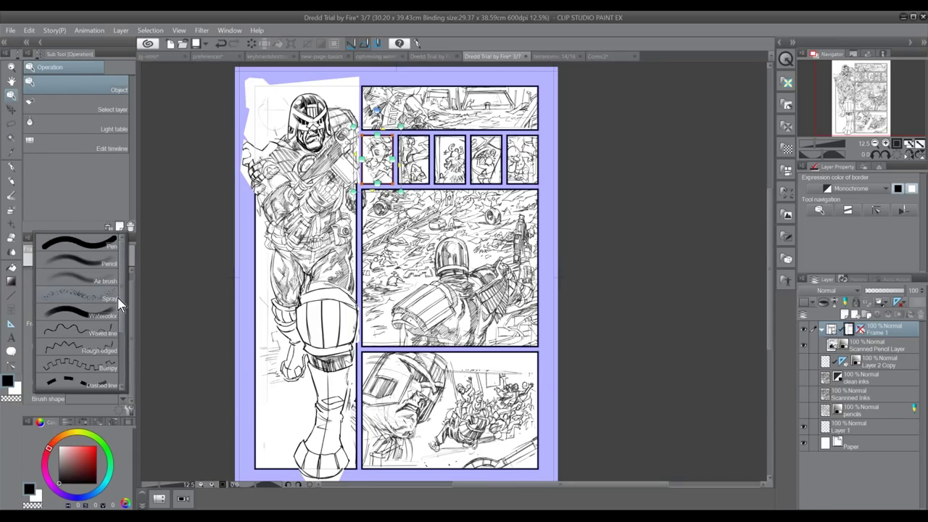
{"action": "left_click", "coordinate": [110, 340]}
{"action": "left_click", "coordinate": [407, 181]}
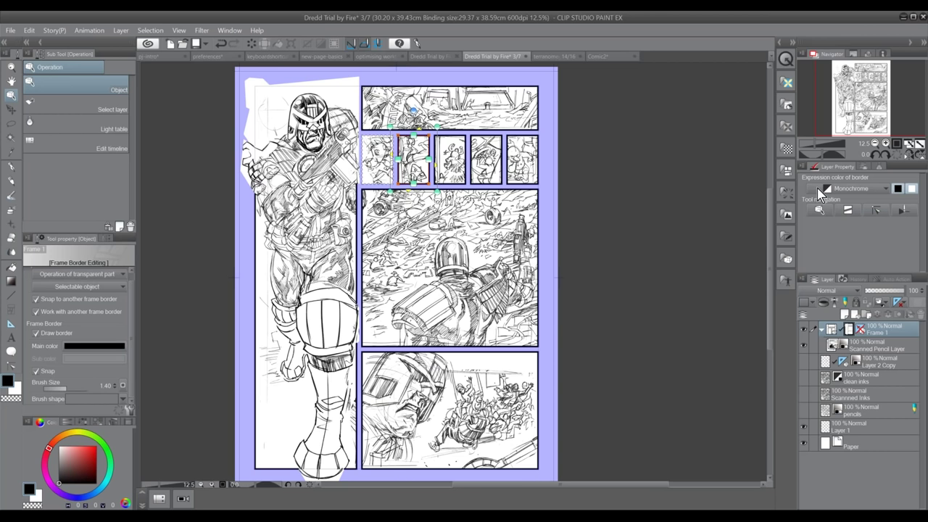
Apply the Watercolor preset brush shape to the second small panel's border
{"action": "key", "text": "ctrl+plus"}
{"action": "key", "text": "ctrl+plus"}
{"action": "key", "text": "ctrl+plus"}
{"action": "key", "text": "ctrl+plus"}
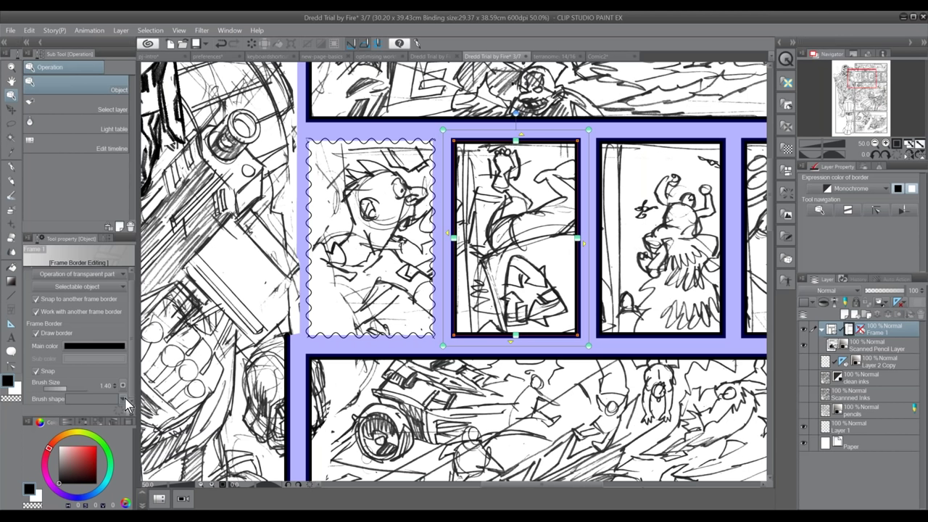
{"action": "left_click", "coordinate": [123, 399]}
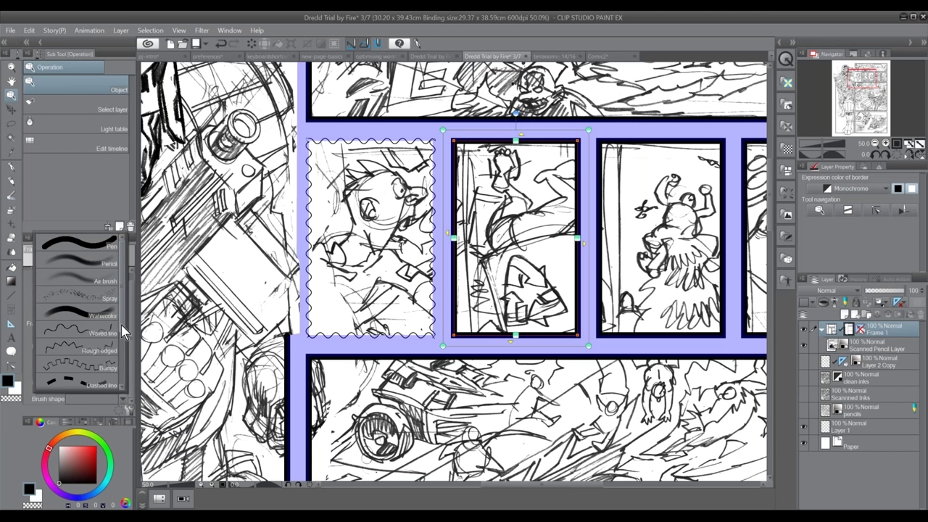
{"action": "scroll", "coordinate": [123, 344], "scroll_direction": "down", "scroll_amount": 4}
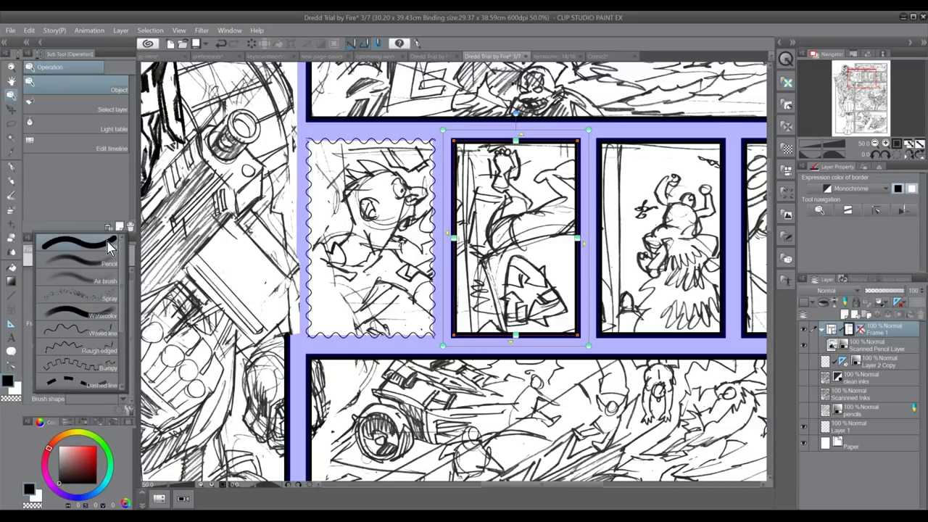
{"action": "left_click", "coordinate": [112, 249]}
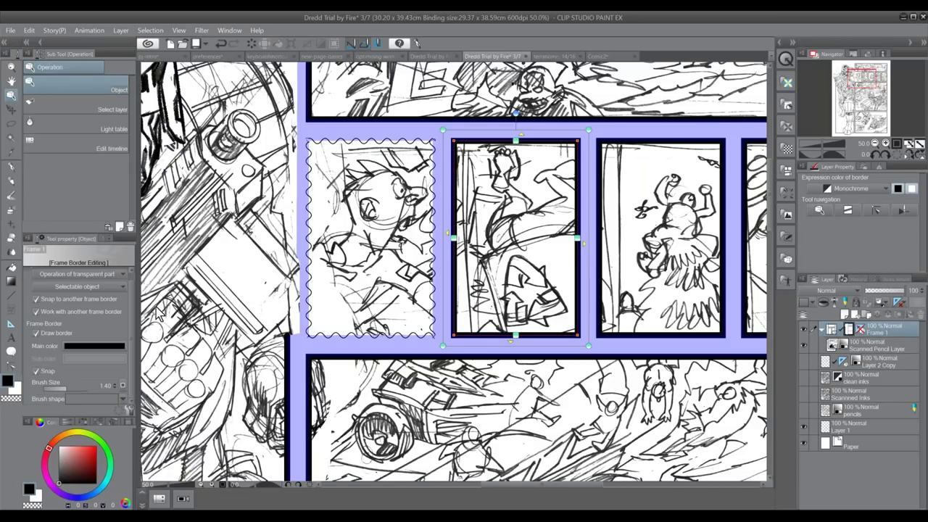
{"action": "left_click", "coordinate": [125, 399]}
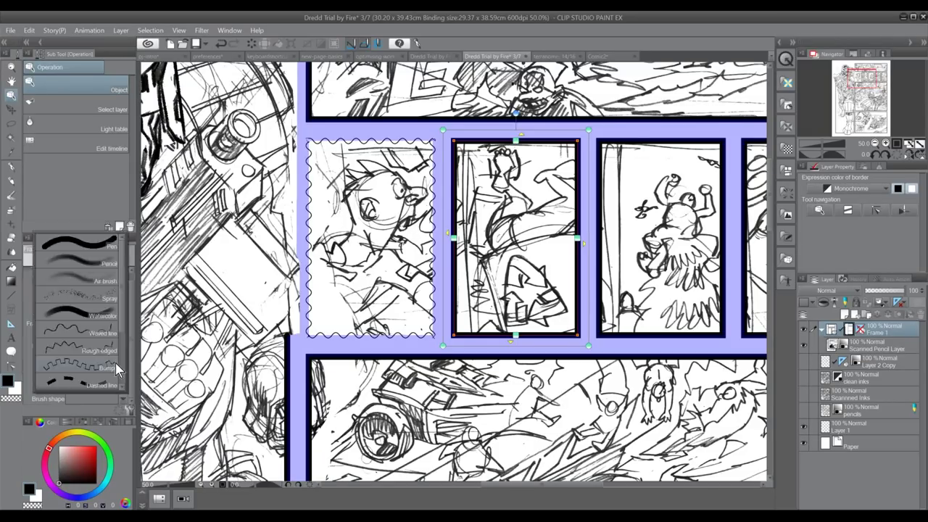
{"action": "left_click", "coordinate": [111, 314]}
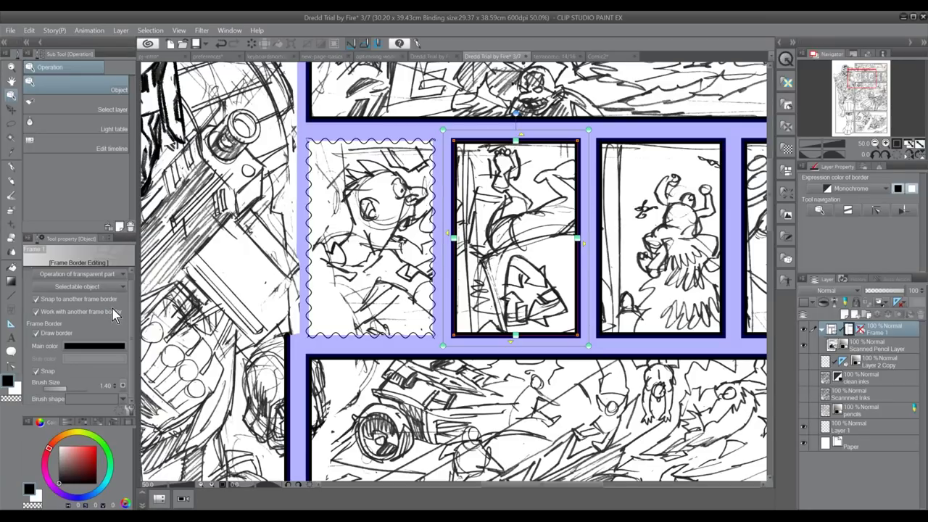
Apply the Spray preset brush shape to the first small panel's border and select the third small panel
{"action": "left_click", "coordinate": [437, 243]}
{"action": "left_click", "coordinate": [116, 398]}
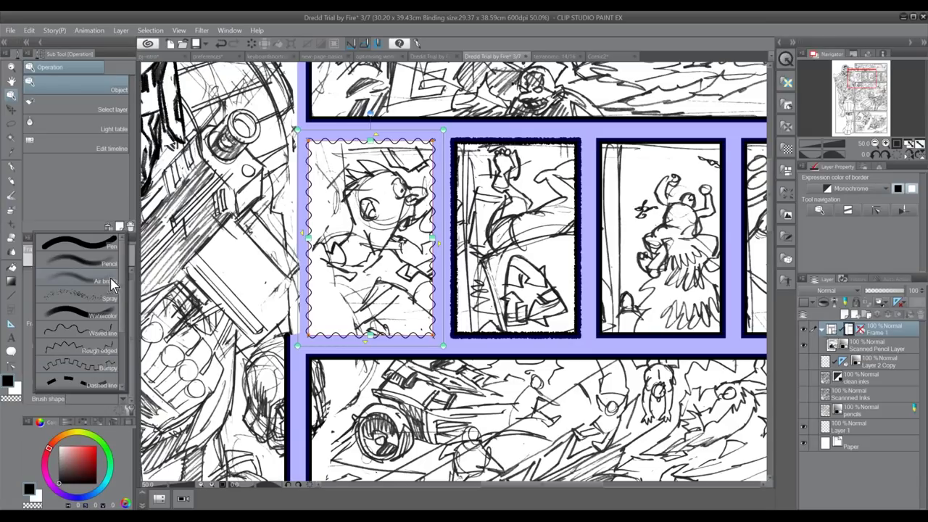
{"action": "left_click", "coordinate": [113, 299]}
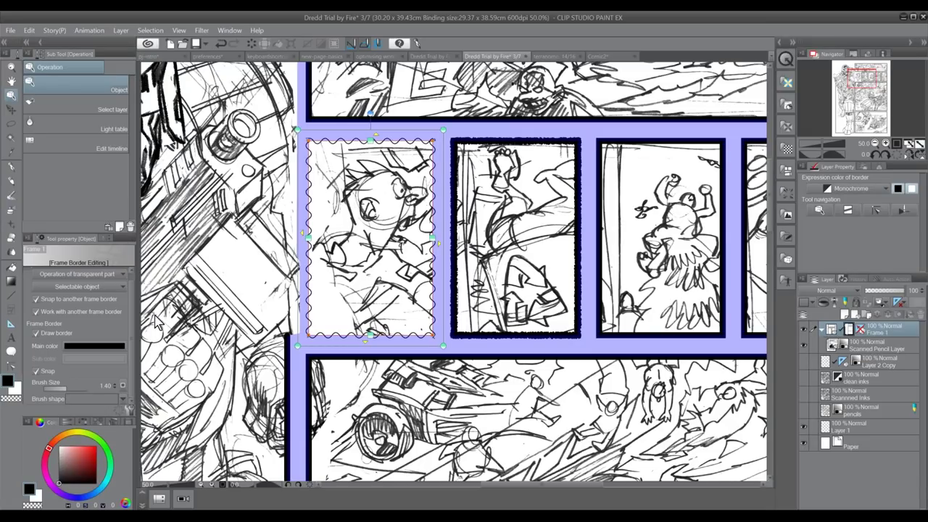
{"action": "left_click", "coordinate": [600, 224]}
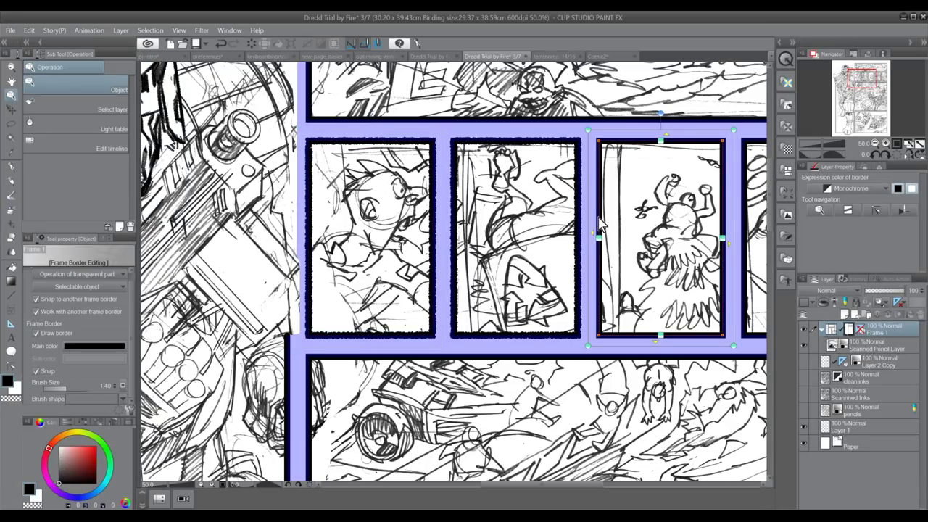
Tilt the linked gutters below and above the row of small panels so both slope upward to the right
{"action": "left_click_drag", "start_coordinate": [876, 123], "coordinate": [873, 141]}
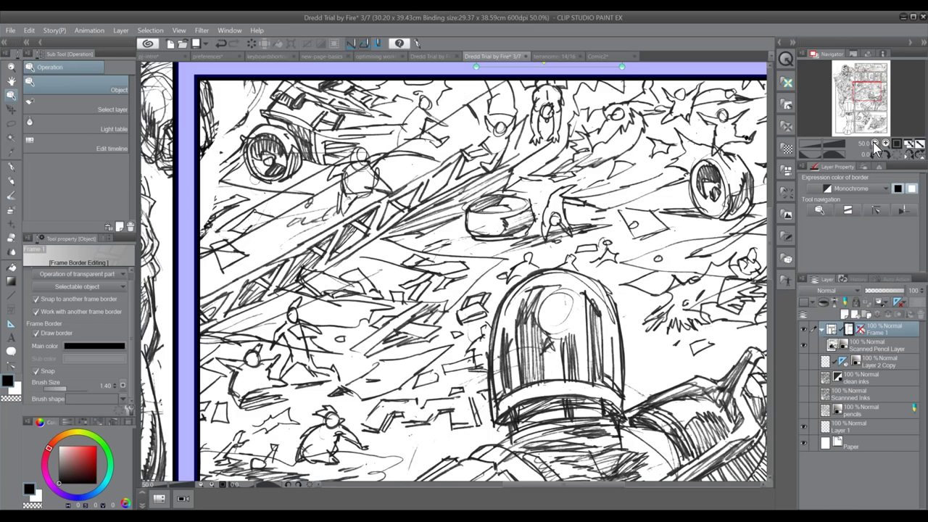
{"action": "left_click", "coordinate": [874, 143]}
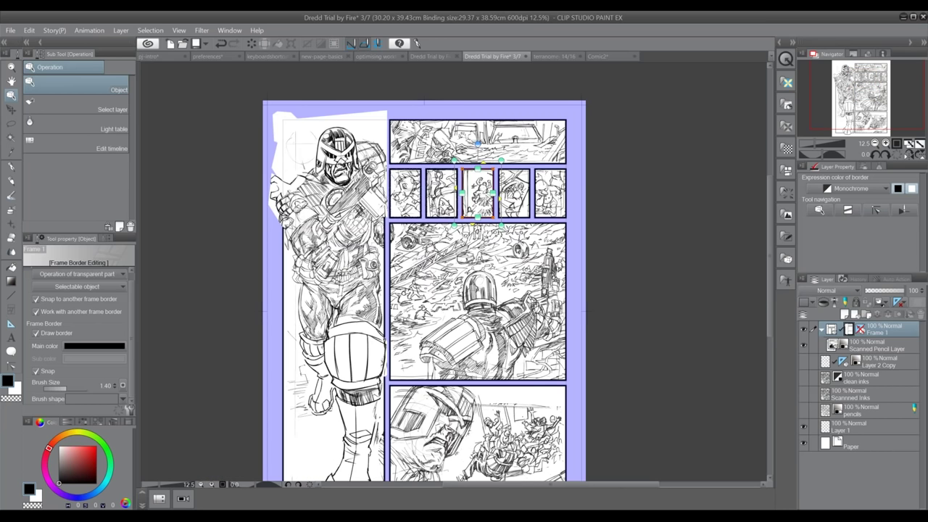
{"action": "scroll", "coordinate": [687, 128], "scroll_direction": "up", "scroll_amount": 4}
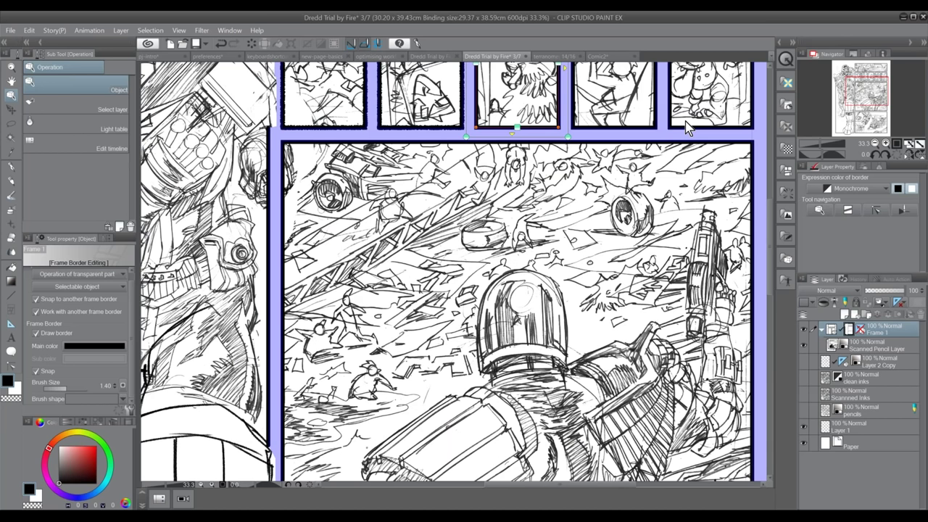
{"action": "left_click_drag", "start_coordinate": [687, 128], "coordinate": [674, 230]}
{"action": "left_click", "coordinate": [355, 100]}
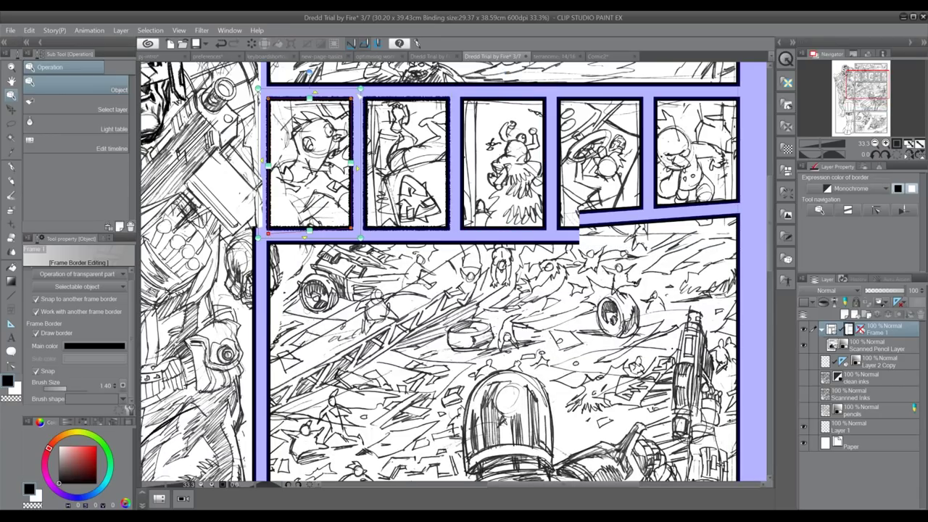
{"action": "key", "text": "ctrl+z"}
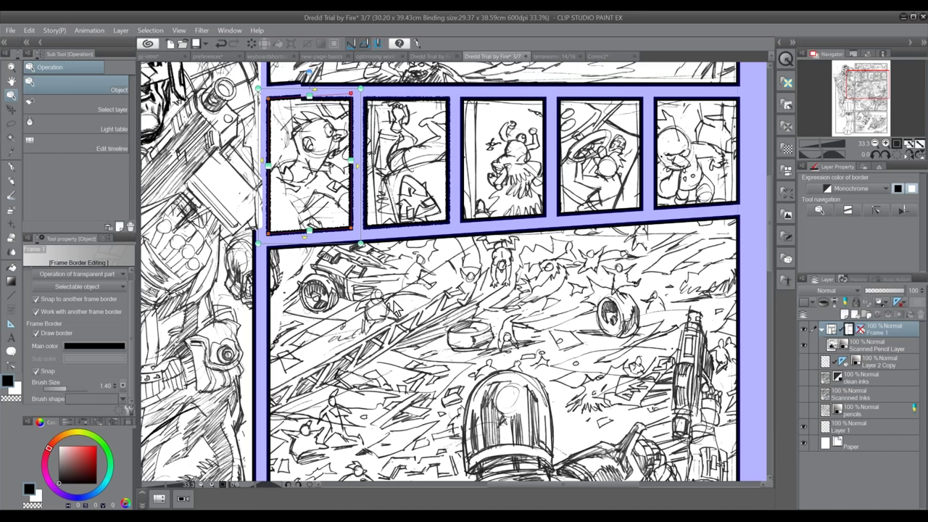
{"action": "key", "text": "ctrl+z"}
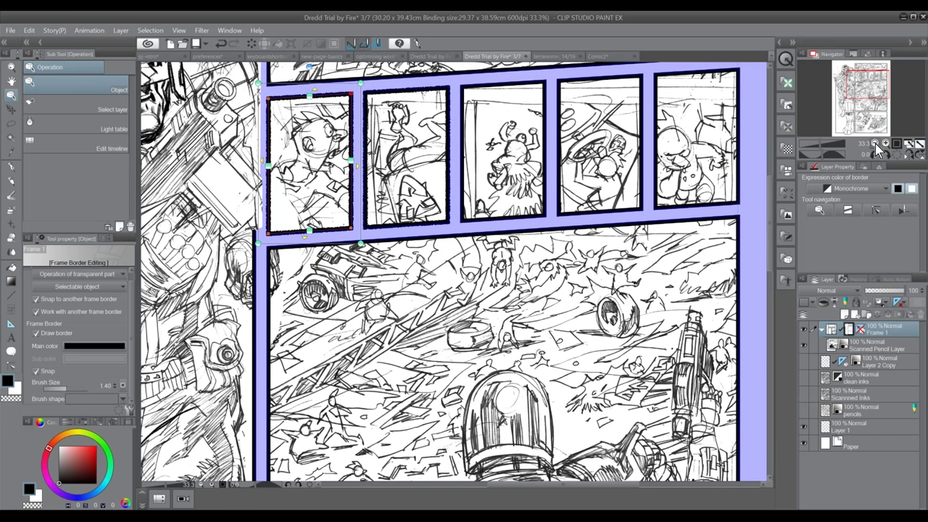
{"action": "left_click", "coordinate": [876, 144]}
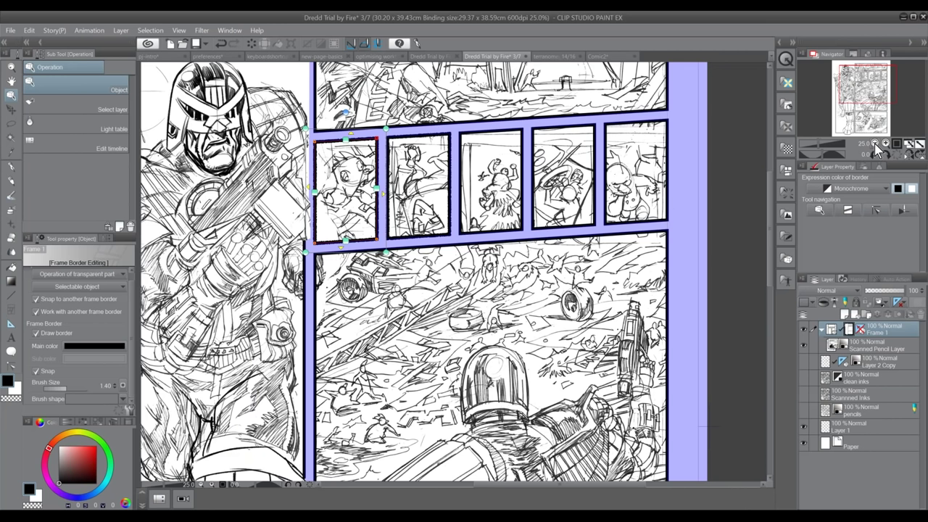
{"action": "left_click", "coordinate": [876, 145]}
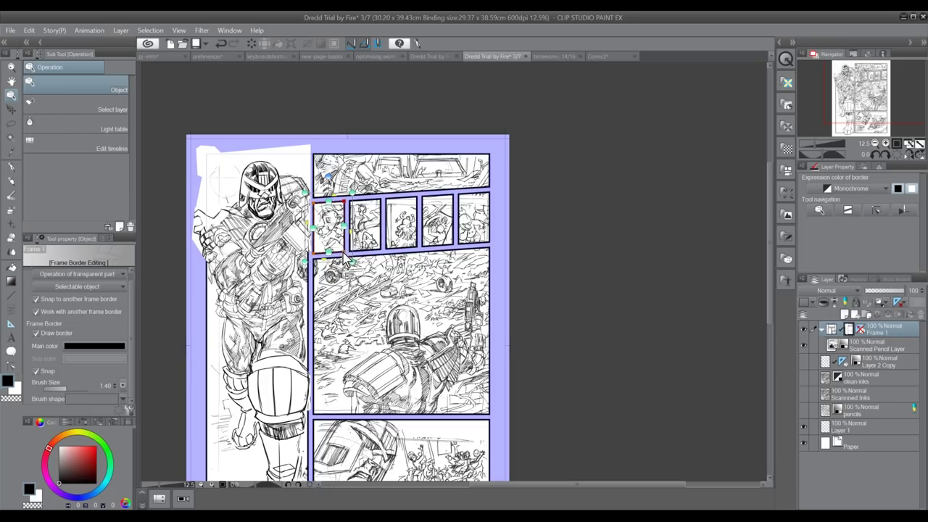
Turn off Work with another frame border and move the first small panel's lower corners independently of its neighbours
{"action": "key", "text": "ctrl+a"}
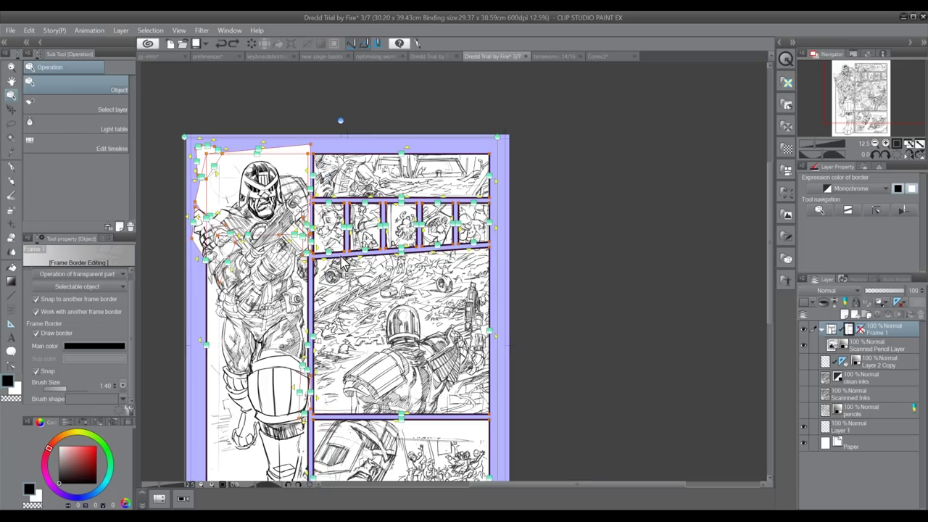
{"action": "left_click", "coordinate": [53, 312]}
{"action": "left_click", "coordinate": [313, 254]}
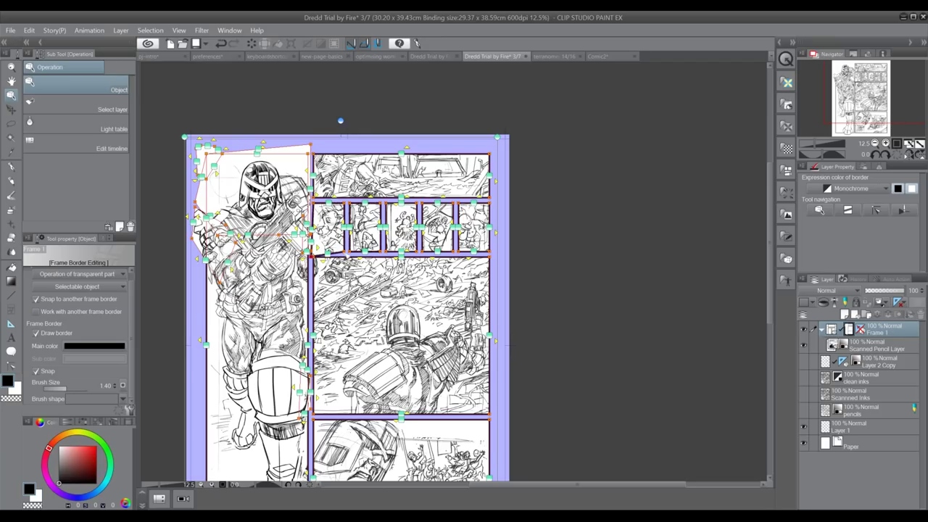
{"action": "left_click_drag", "start_coordinate": [341, 252], "coordinate": [328, 254]}
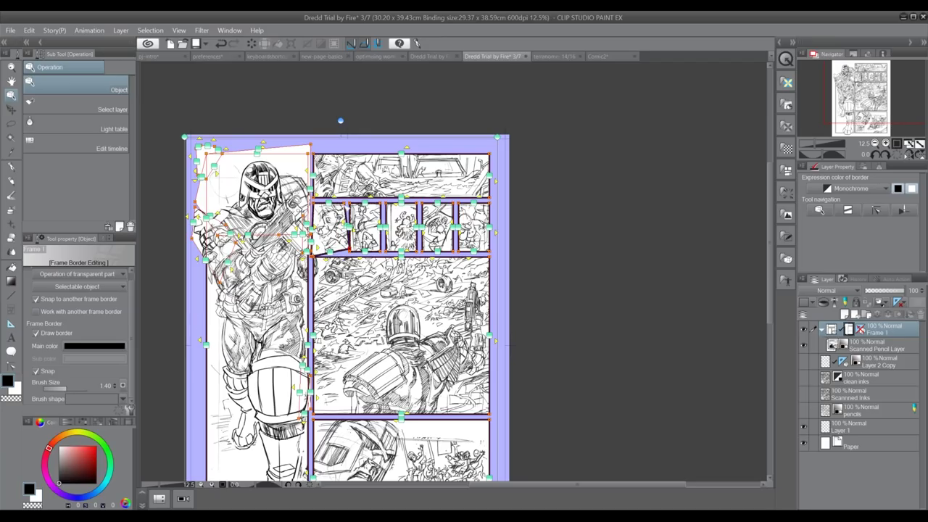
Pull the remaining corners of the small panels outward individually, skewing the frames so they overlap the gutters and neighbouring panels
{"action": "left_click_drag", "start_coordinate": [348, 204], "coordinate": [385, 188]}
{"action": "left_click_drag", "start_coordinate": [385, 251], "coordinate": [420, 265]}
{"action": "left_click_drag", "start_coordinate": [417, 201], "coordinate": [459, 191]}
{"action": "left_click_drag", "start_coordinate": [453, 252], "coordinate": [459, 257]}
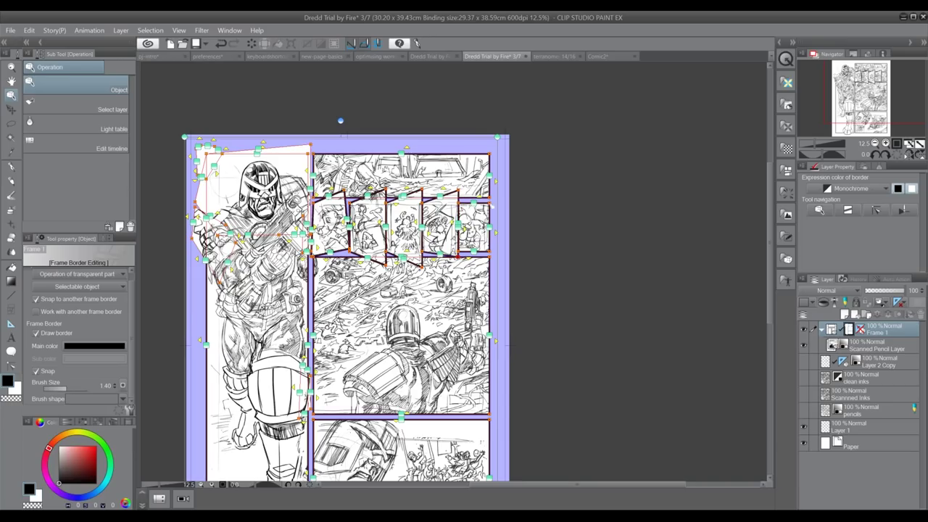
{"action": "left_click_drag", "start_coordinate": [491, 205], "coordinate": [492, 187]}
{"action": "left_click_drag", "start_coordinate": [491, 255], "coordinate": [494, 262]}
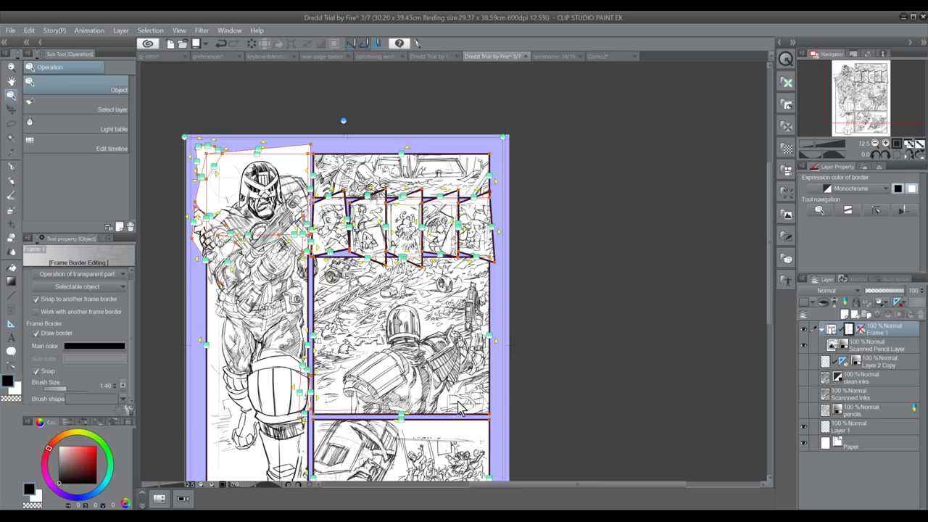
Deselect the frames and extend the third small panel's left edge over the second small panel
{"action": "key", "text": "ctrl+d"}
{"action": "key", "text": "ctrl+a"}
{"action": "left_click", "coordinate": [396, 231]}
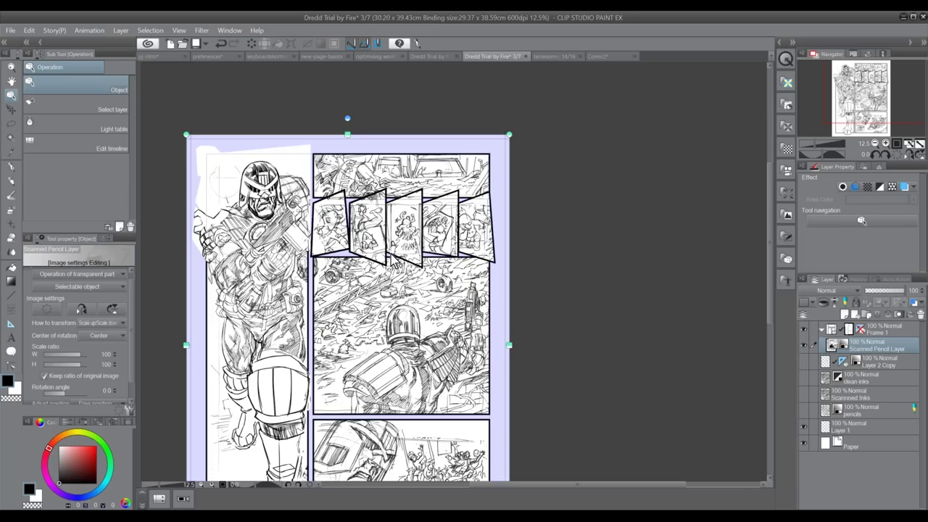
{"action": "left_click", "coordinate": [393, 256]}
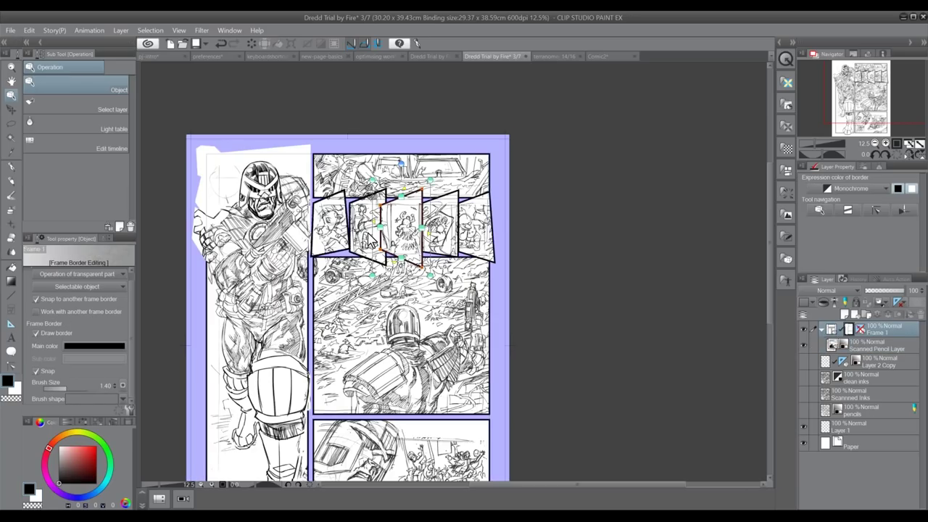
{"action": "left_click", "coordinate": [369, 237]}
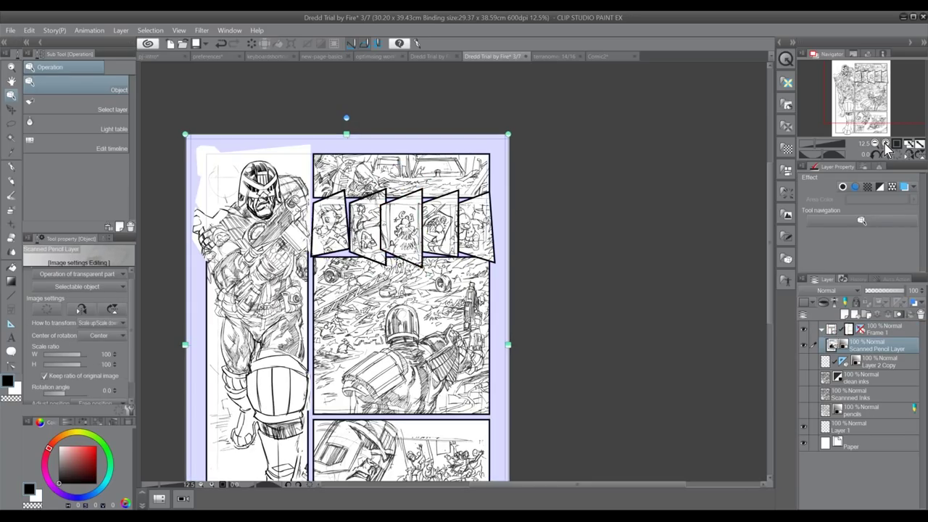
Cut the second small panel's frame and paste it back so it sits in front of the third small panel
{"action": "left_click", "coordinate": [886, 146]}
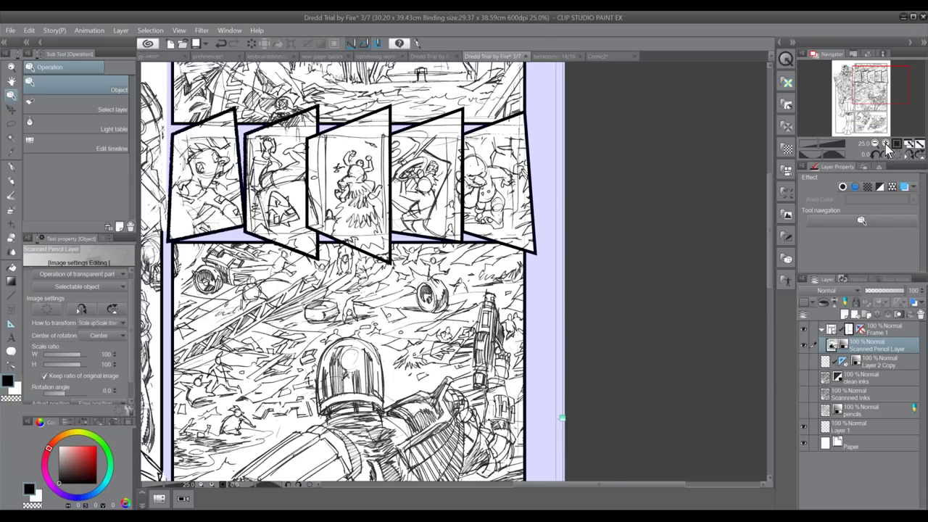
{"action": "left_click", "coordinate": [886, 145]}
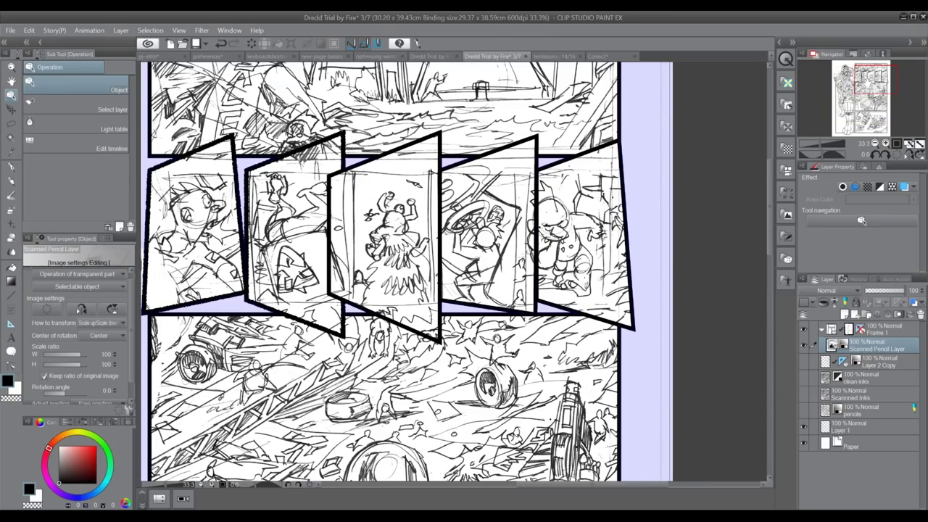
{"action": "left_click", "coordinate": [343, 163]}
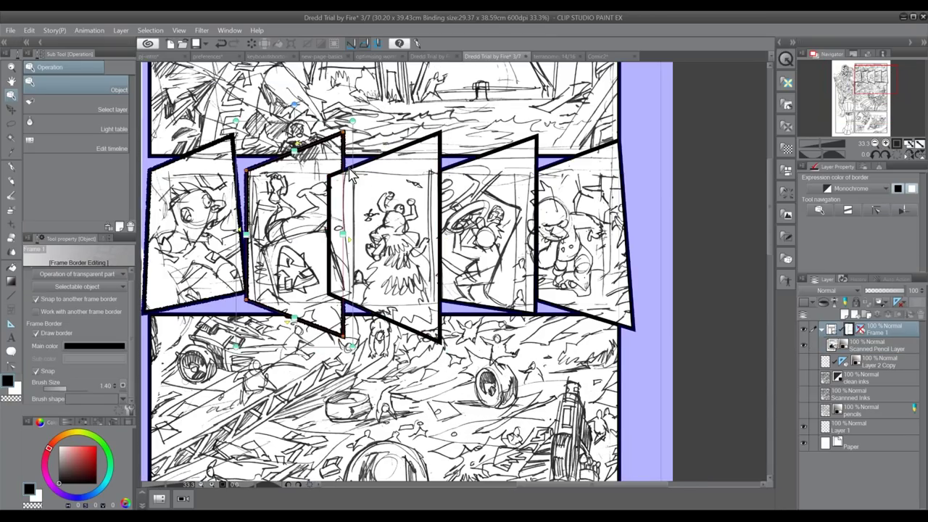
{"action": "left_click", "coordinate": [376, 165]}
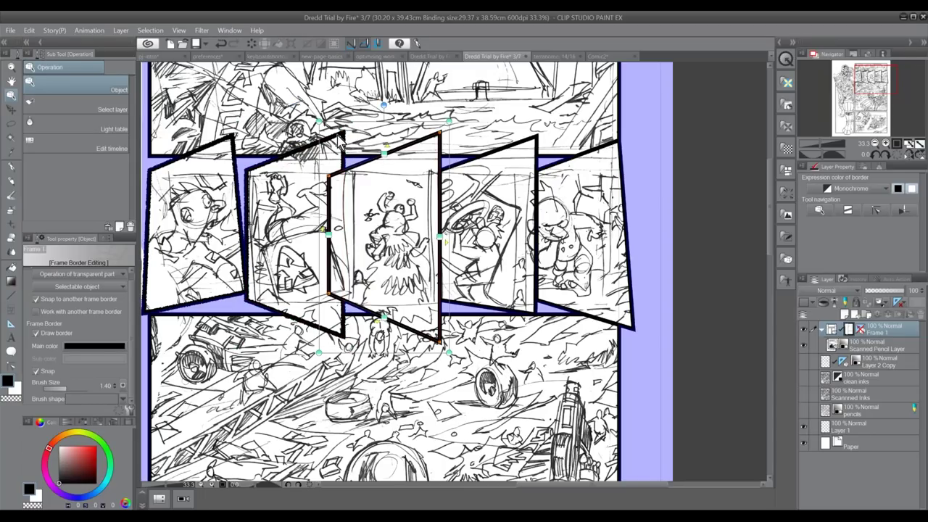
{"action": "left_click", "coordinate": [349, 188]}
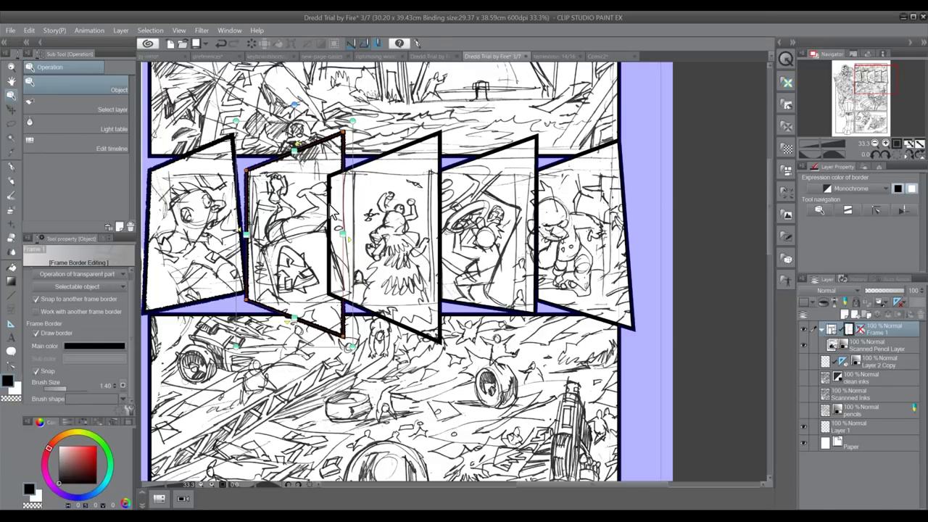
{"action": "key", "text": "Delete"}
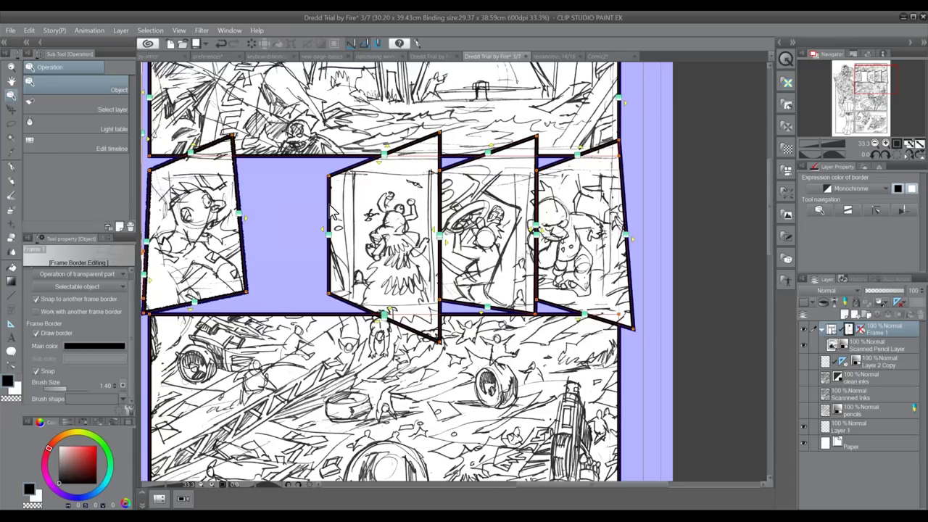
{"action": "key", "text": "ctrl+z"}
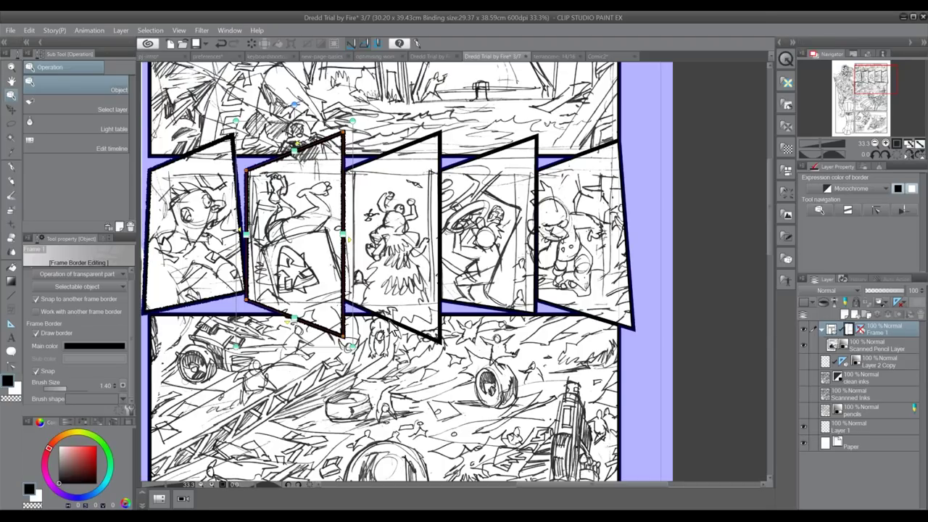
Select the third small panel and check how the overlapping skewed panels sit within the whole page
{"action": "left_click", "coordinate": [353, 185]}
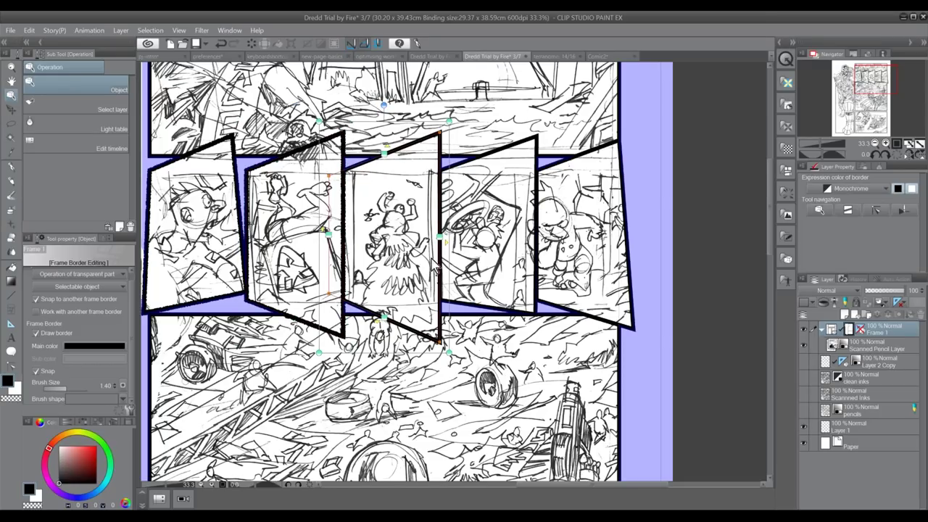
{"action": "left_click", "coordinate": [786, 174]}
{"action": "key", "text": "ctrl+minus"}
{"action": "key", "text": "ctrl+minus"}
{"action": "key", "text": "ctrl+minus"}
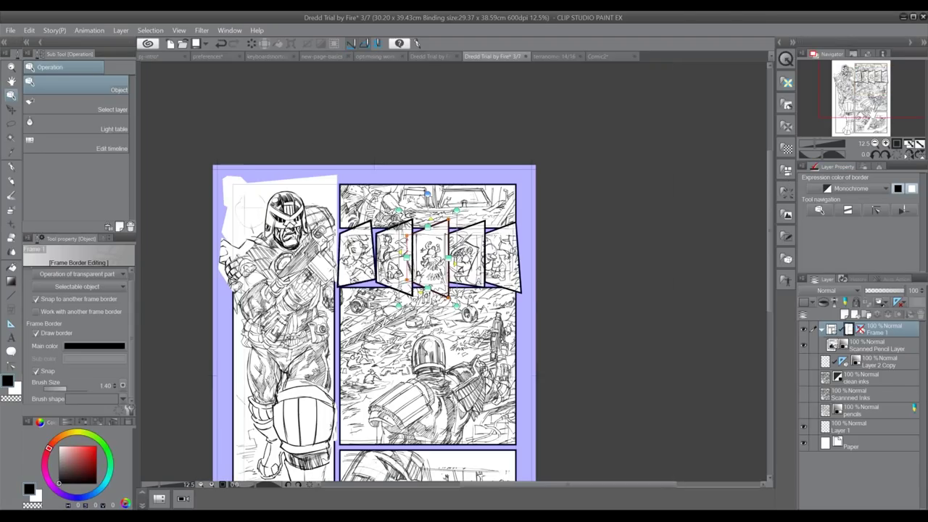
{"action": "scroll", "coordinate": [377, 283], "scroll_direction": "down", "scroll_amount": 1}
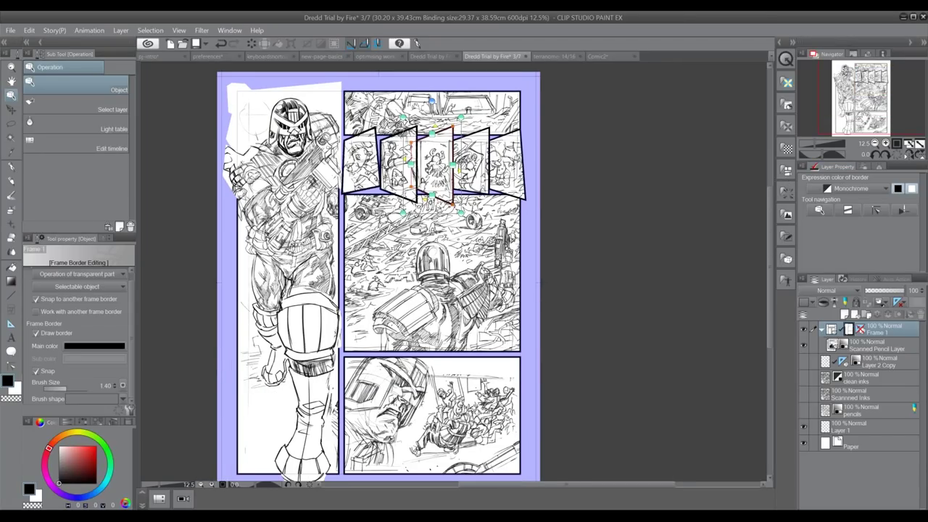
Create a new A4 comic page document at 600 dpi with B5 binding size
{"action": "scroll", "coordinate": [382, 274], "scroll_direction": "down", "scroll_amount": 1}
{"action": "scroll", "coordinate": [435, 413], "scroll_direction": "up", "scroll_amount": 1}
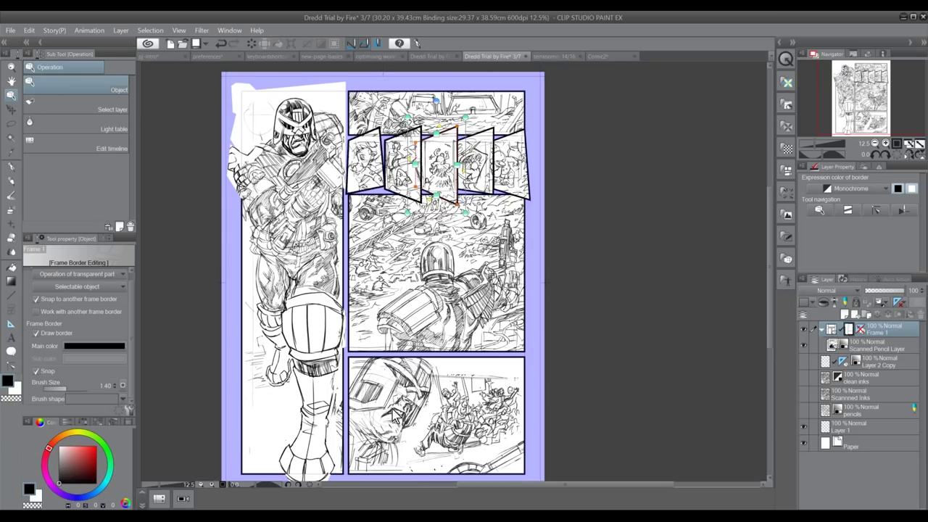
{"action": "left_click", "coordinate": [173, 45]}
{"action": "left_click", "coordinate": [663, 36]}
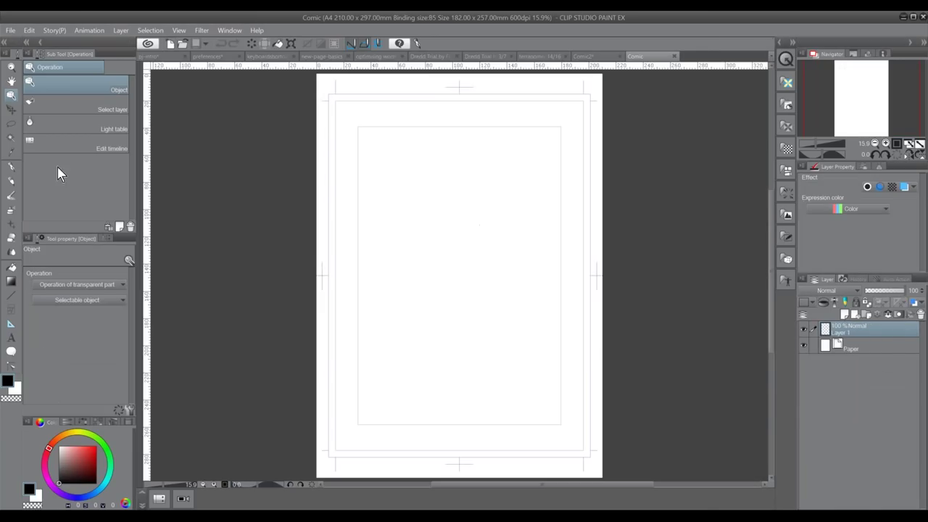
Sketch a rough panel layout on Layer 1 with the G-pen: a slanted upper-left panel surrounded by a large L-shaped panel
{"action": "left_click", "coordinate": [11, 167]}
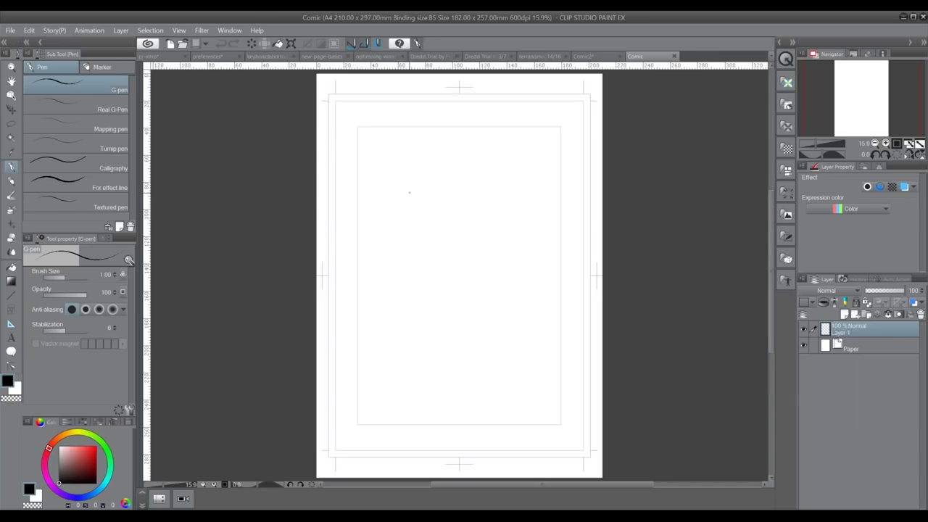
{"action": "mouse_move", "coordinate": [495, 138]}
{"action": "left_mouse_down"}
{"action": "mouse_move", "coordinate": [499, 327]}
{"action": "mouse_move", "coordinate": [366, 324]}
{"action": "mouse_move", "coordinate": [363, 378]}
{"action": "mouse_move", "coordinate": [447, 422]}
{"action": "mouse_move", "coordinate": [561, 417]}
{"action": "mouse_move", "coordinate": [561, 296]}
{"action": "mouse_move", "coordinate": [529, 129]}
{"action": "mouse_move", "coordinate": [491, 132]}
{"action": "left_mouse_up"}
{"action": "mouse_move", "coordinate": [367, 129]}
{"action": "left_mouse_down"}
{"action": "mouse_move", "coordinate": [443, 135]}
{"action": "mouse_move", "coordinate": [363, 164]}
{"action": "mouse_move", "coordinate": [365, 307]}
{"action": "mouse_move", "coordinate": [386, 308]}
{"action": "mouse_move", "coordinate": [492, 279]}
{"action": "mouse_move", "coordinate": [468, 130]}
{"action": "left_mouse_up"}
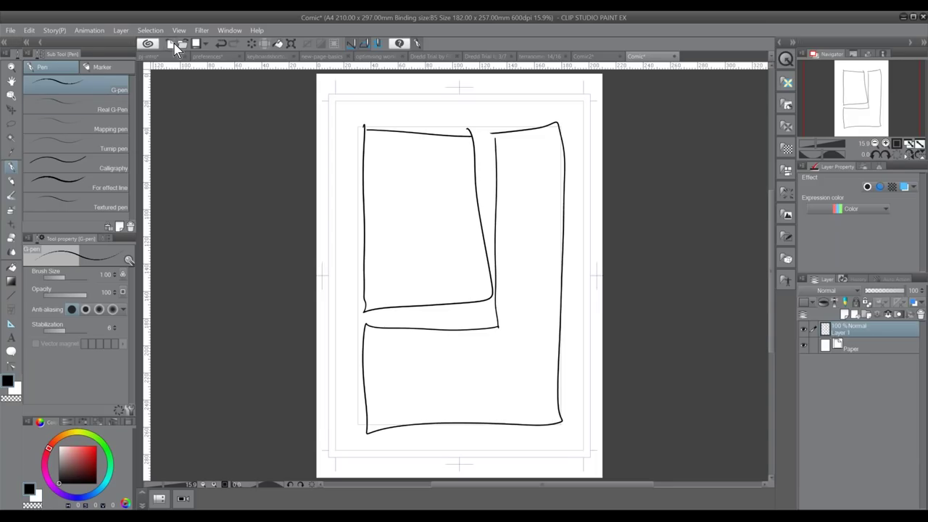
{"action": "left_click", "coordinate": [154, 32]}
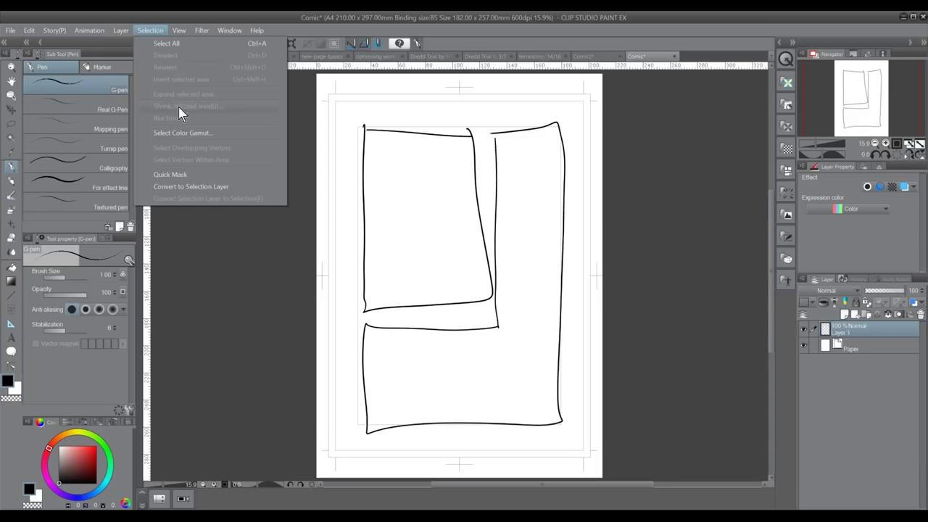
{"action": "mouse_move", "coordinate": [120, 32]}
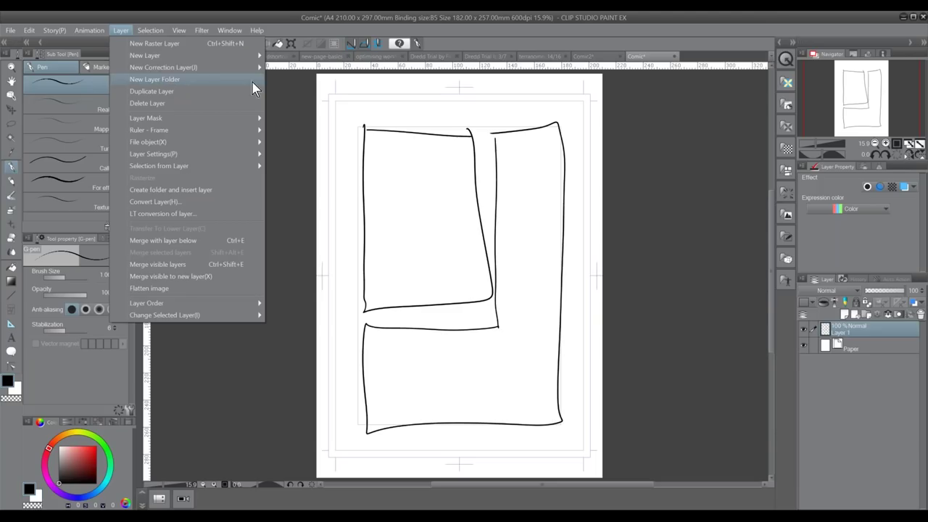
{"action": "mouse_move", "coordinate": [245, 56]}
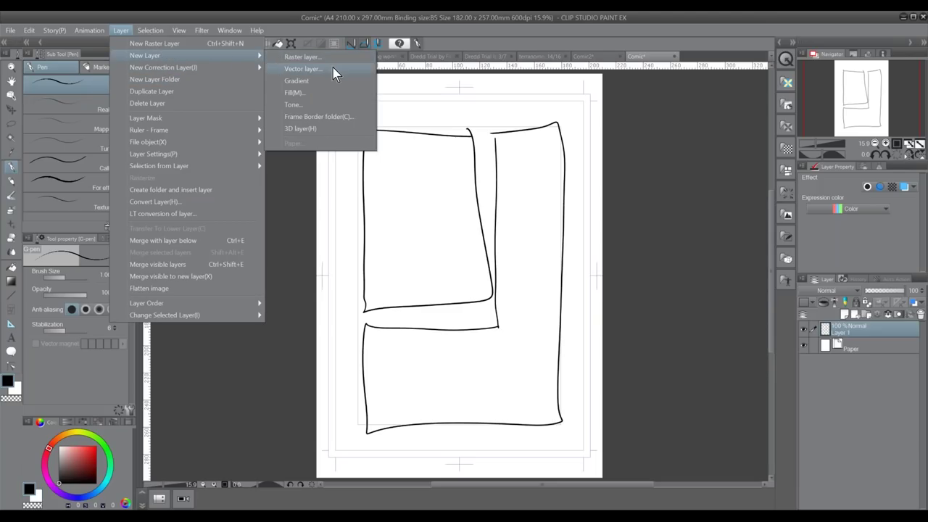
{"action": "left_click", "coordinate": [332, 118]}
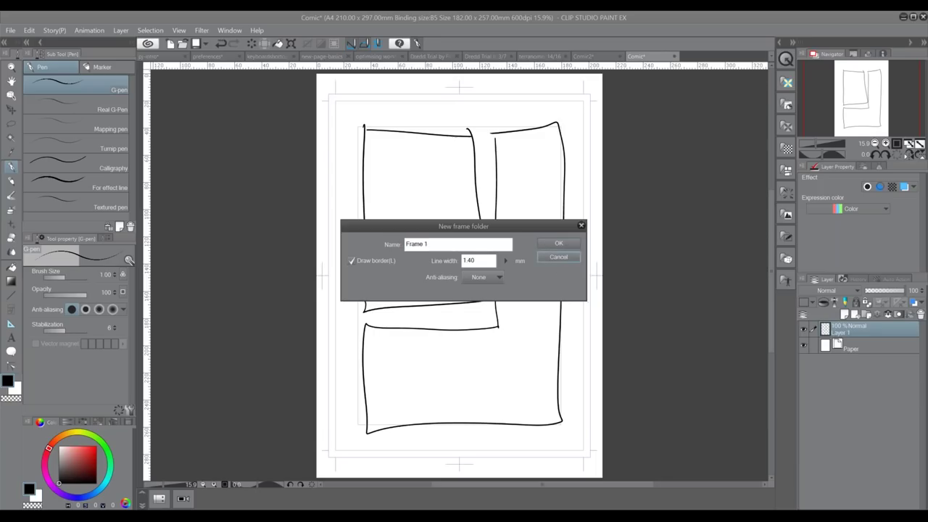
{"action": "left_click", "coordinate": [550, 259]}
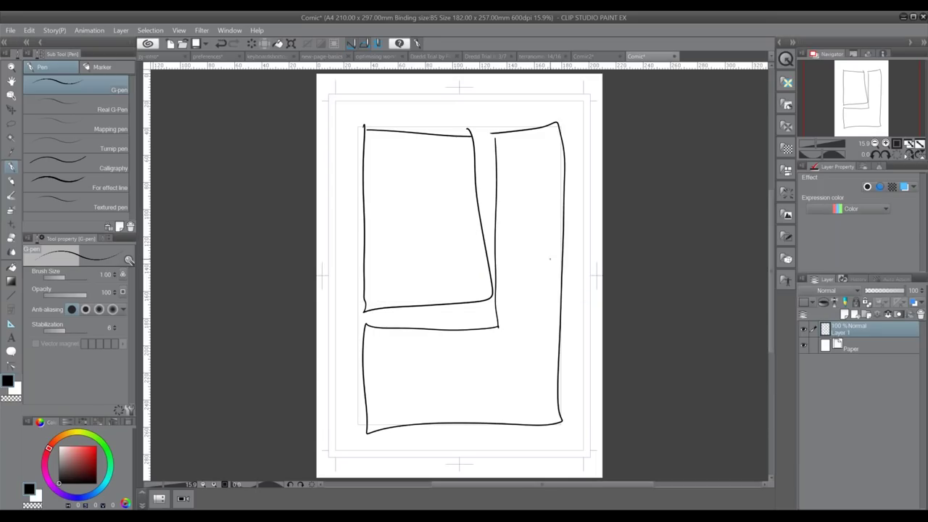
Show the Auto Action palette and float it over the left side of the canvas
{"action": "left_click", "coordinate": [231, 30]}
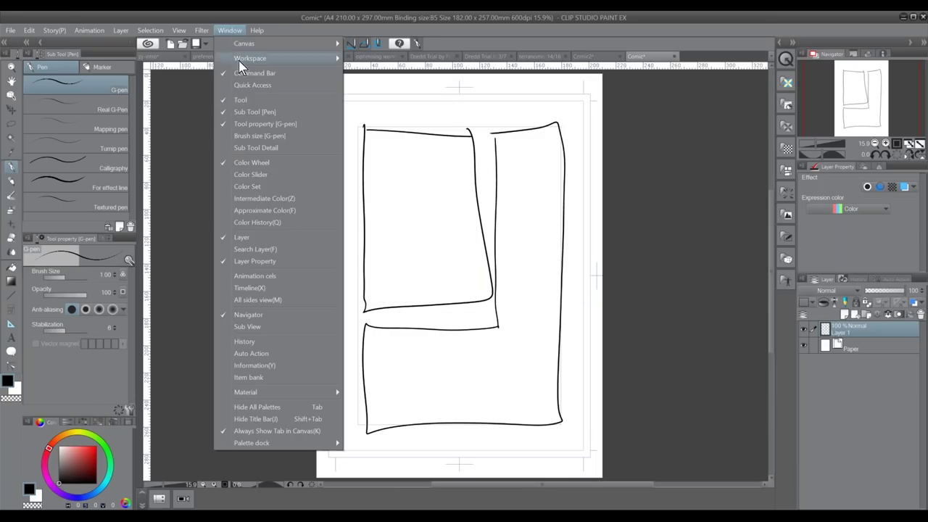
{"action": "left_click", "coordinate": [275, 353]}
{"action": "left_click_drag", "start_coordinate": [891, 279], "coordinate": [319, 203]}
{"action": "left_click_drag", "start_coordinate": [334, 244], "coordinate": [332, 243]}
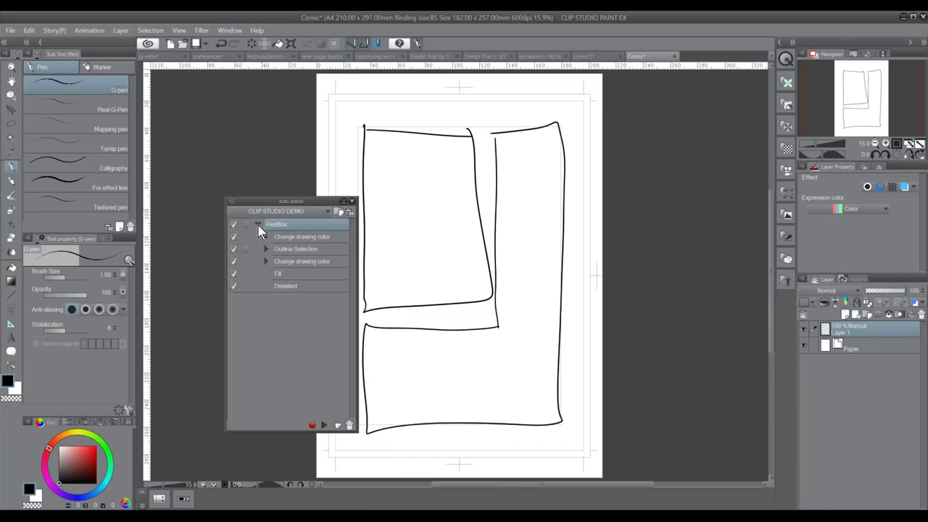
Add a new auto action named "New Frames" to the CLIP STUDIO DEMO set
{"action": "left_click", "coordinate": [338, 424]}
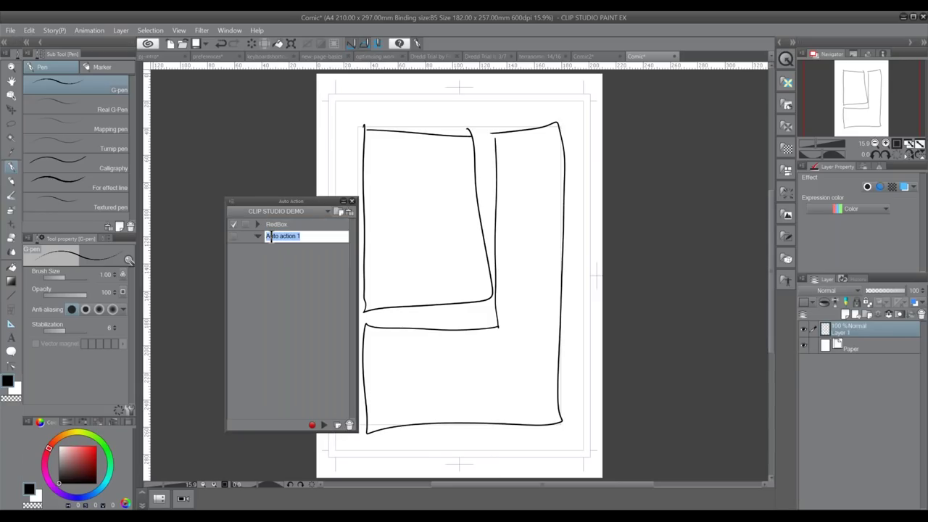
{"action": "type", "text": "New Frames"}
{"action": "key", "text": "Return"}
Start recording the New Frames action and save the document as "test" in the artwork folder in CLIP STUDIO FORMAT
{"action": "left_click", "coordinate": [313, 426]}
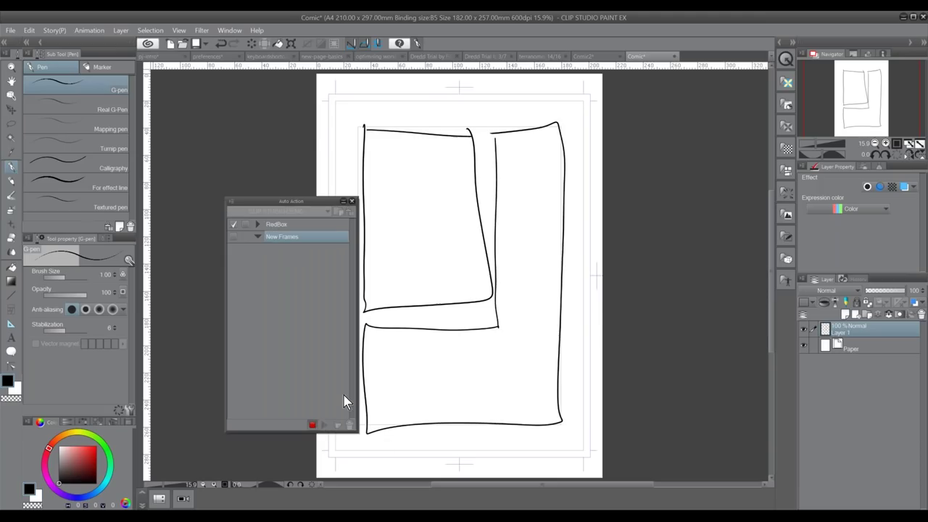
{"action": "left_click", "coordinate": [194, 43]}
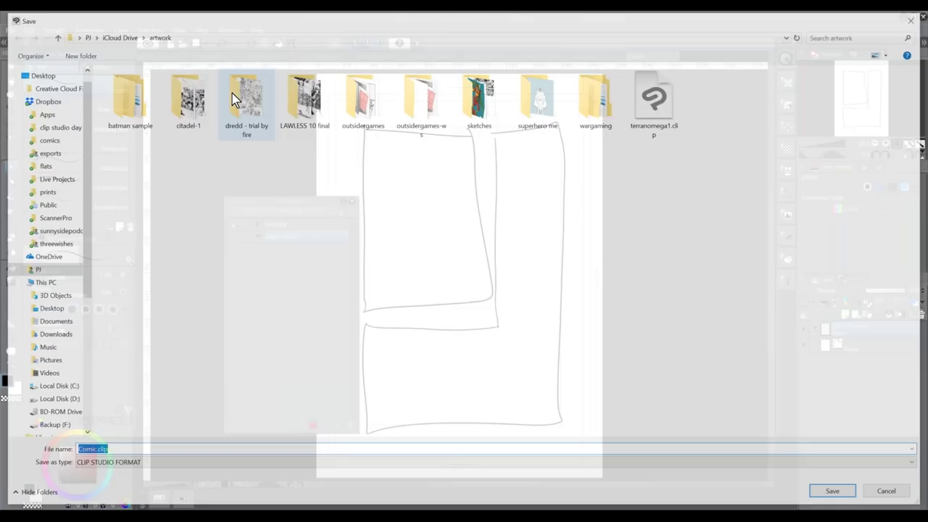
{"action": "type", "text": "test"}
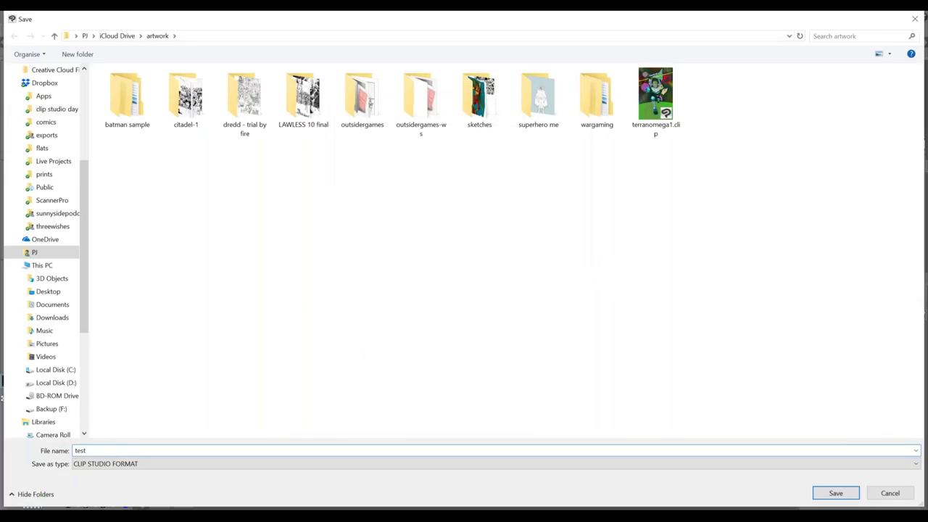
{"action": "left_click", "coordinate": [851, 496]}
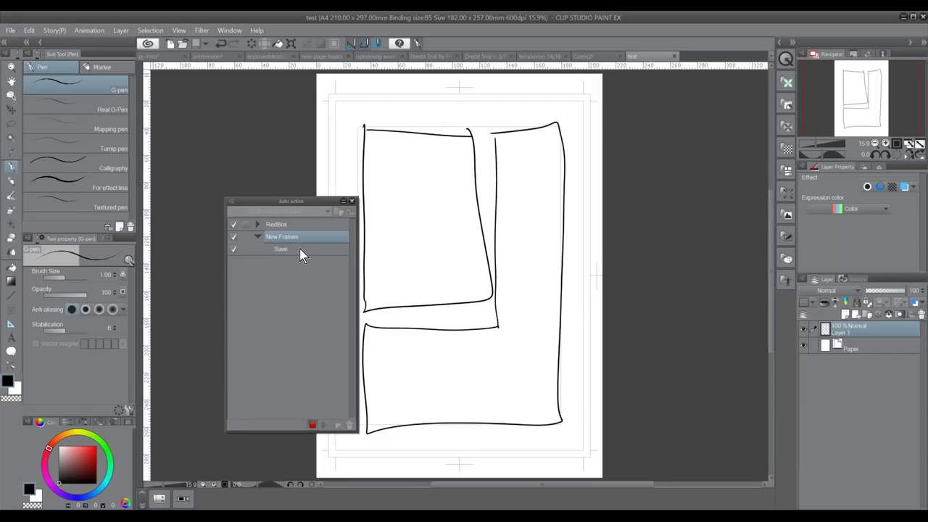
Record the creation of a frame border folder named "Panels" with a 1.40 mm border after the Save command, and stop recording
{"action": "left_click", "coordinate": [303, 249]}
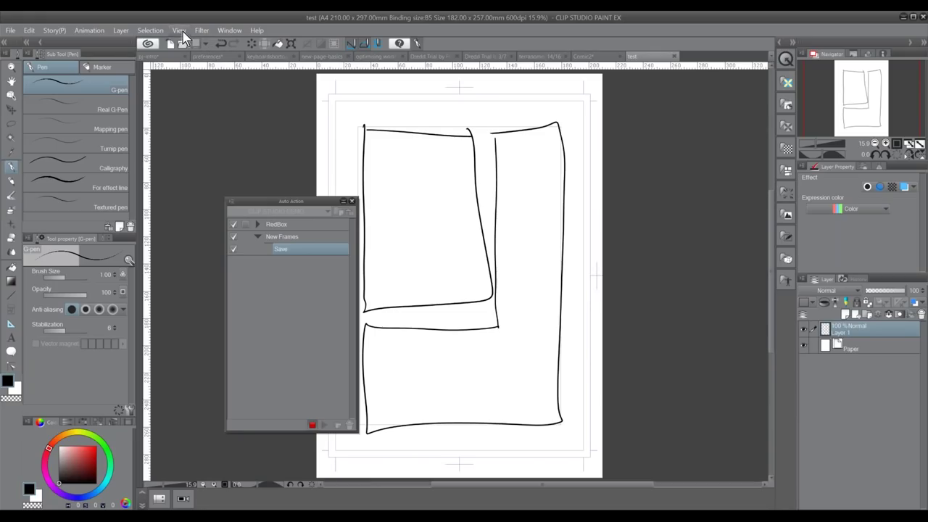
{"action": "left_click", "coordinate": [122, 30]}
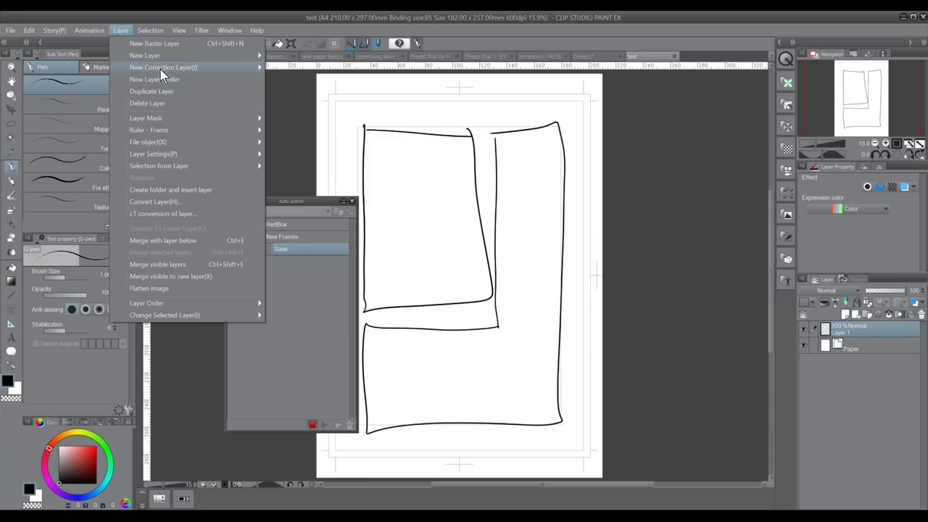
{"action": "mouse_move", "coordinate": [208, 60]}
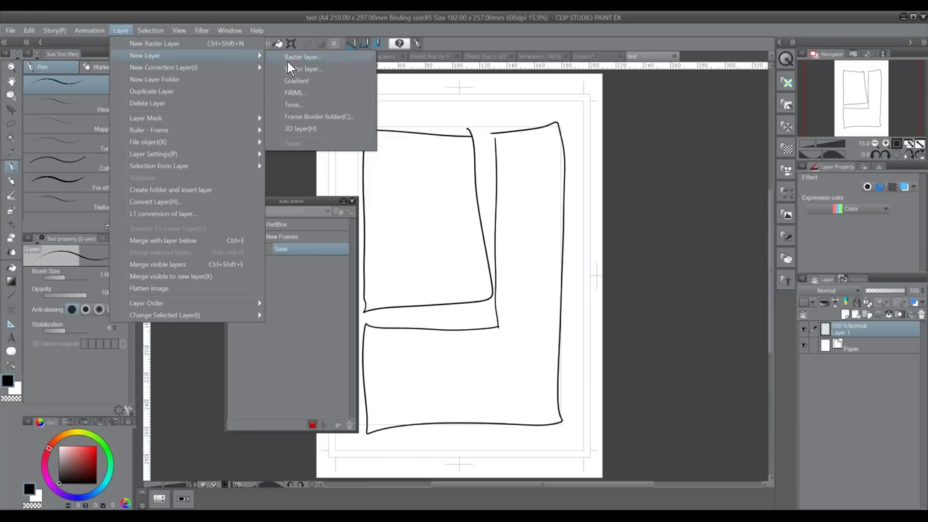
{"action": "left_click", "coordinate": [353, 121]}
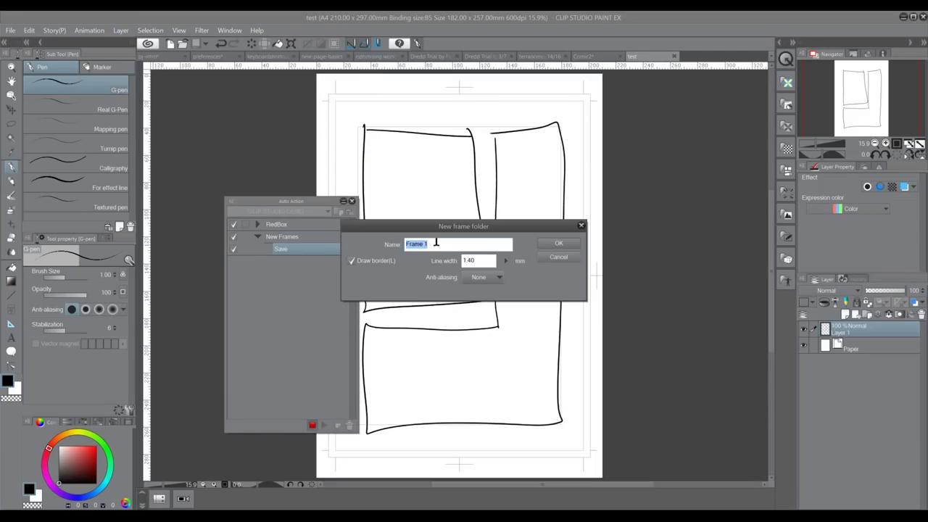
{"action": "type", "text": "Panels"}
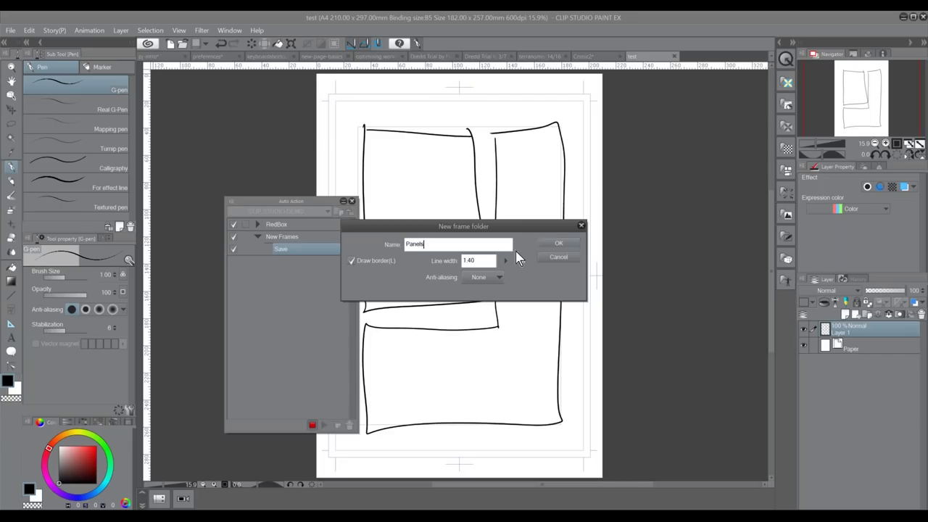
{"action": "left_click", "coordinate": [564, 245]}
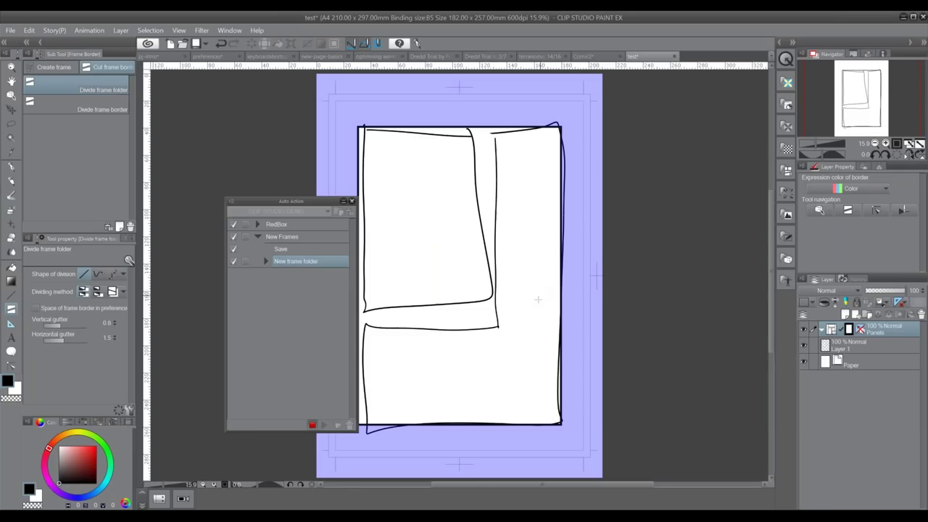
{"action": "left_click", "coordinate": [313, 425]}
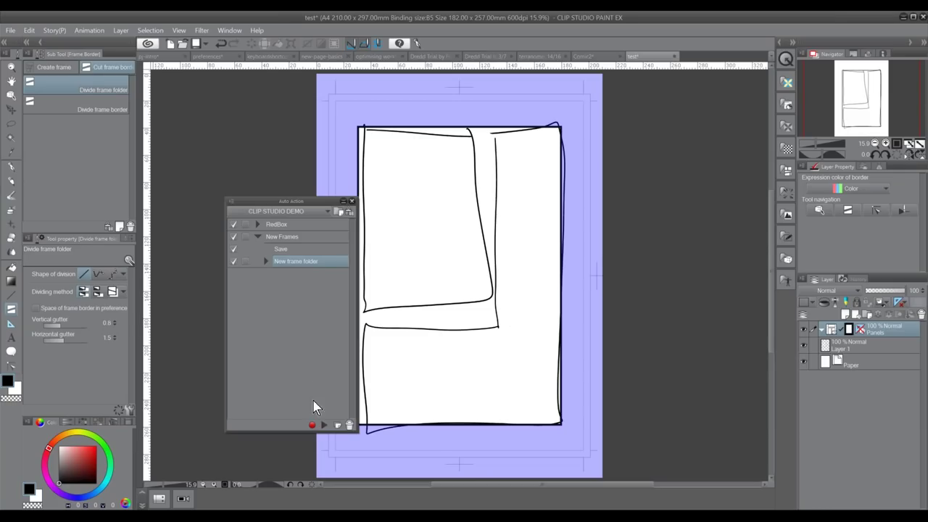
Review the commands stored in the New Frames and RedBox auto actions
{"action": "left_click", "coordinate": [258, 238]}
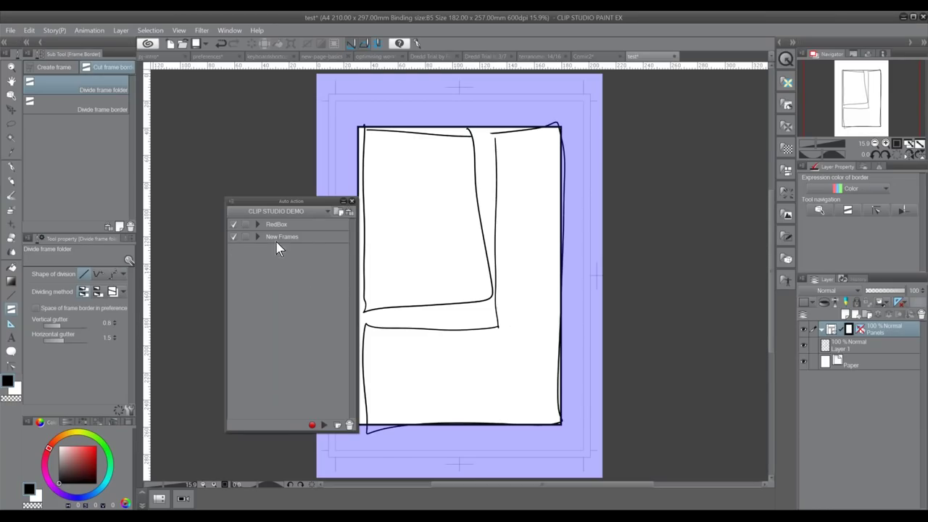
{"action": "left_click", "coordinate": [258, 239]}
{"action": "left_click", "coordinate": [316, 260]}
{"action": "left_click", "coordinate": [316, 249]}
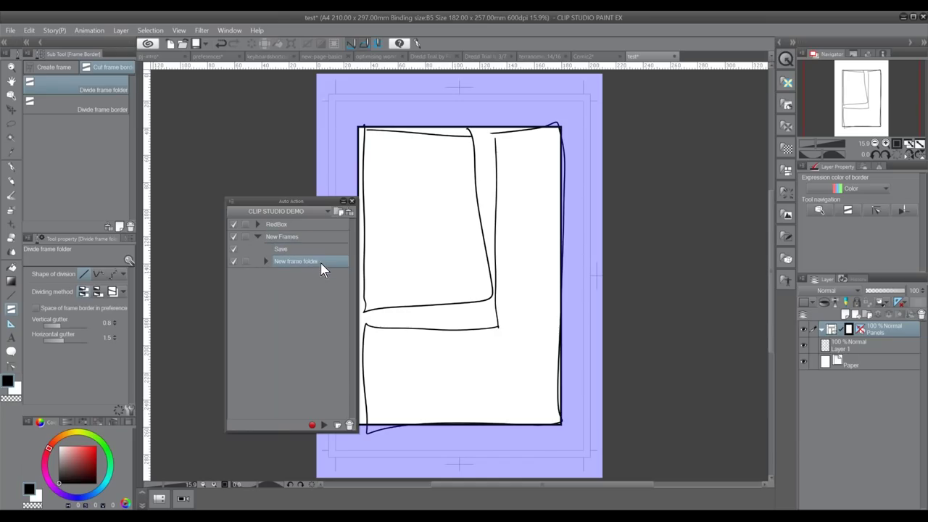
{"action": "left_click", "coordinate": [278, 225]}
{"action": "left_click", "coordinate": [258, 224]}
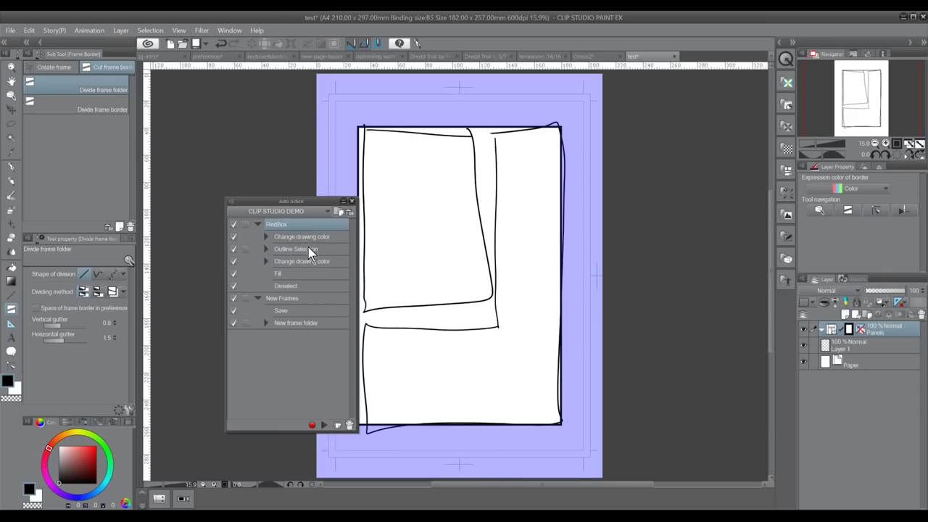
{"action": "left_click", "coordinate": [258, 224]}
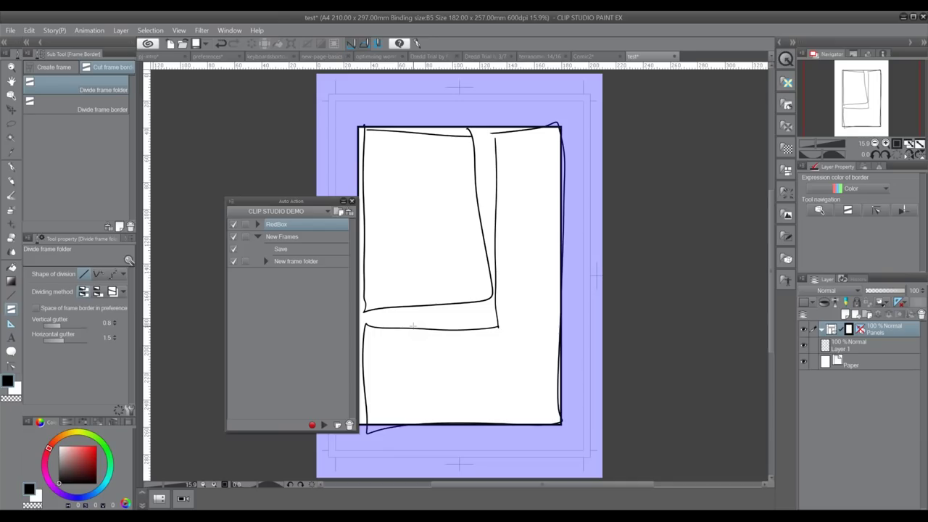
Delete the Panels frame folder and recreate it by playing the New Frames auto action
{"action": "left_click", "coordinate": [290, 237]}
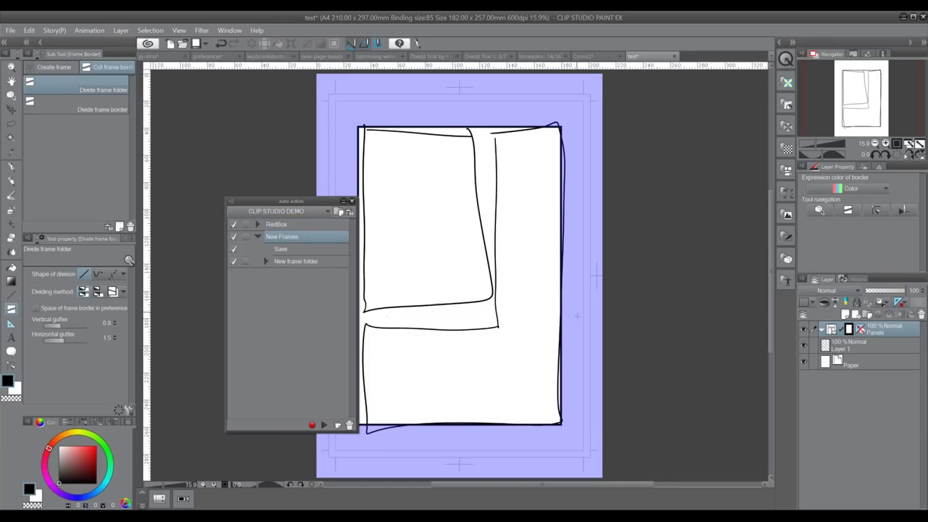
{"action": "left_click", "coordinate": [921, 316]}
{"action": "left_click", "coordinate": [257, 237]}
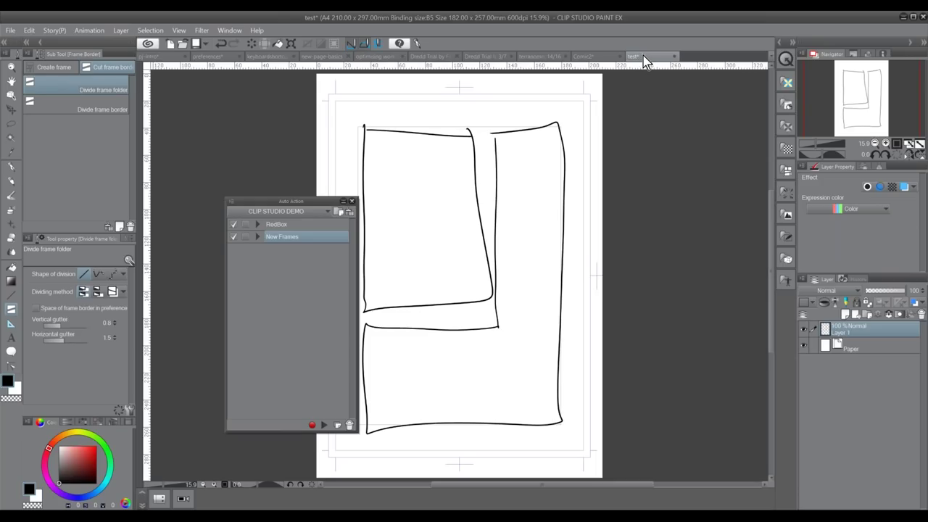
{"action": "left_click", "coordinate": [324, 425]}
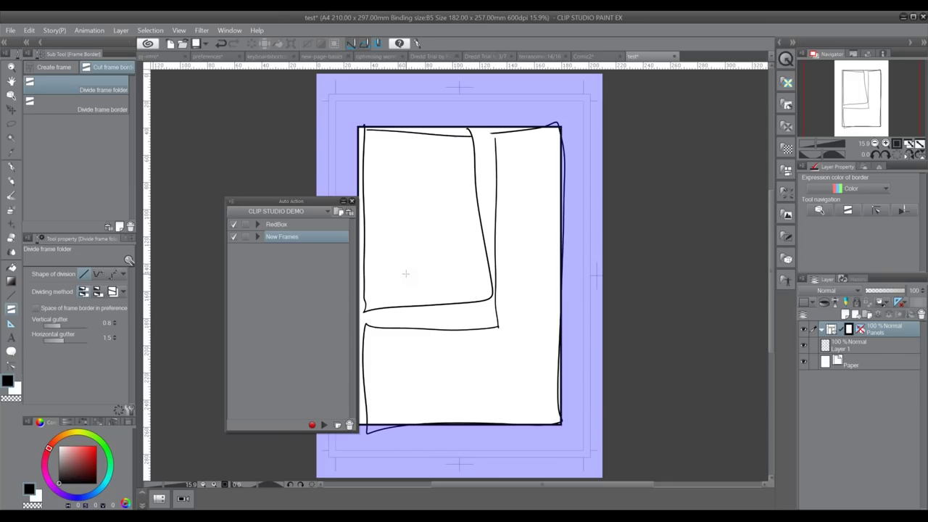
Review the New Frames commands, try a horizontal division across the lower part of the Panels frame, and undo it
{"action": "left_click", "coordinate": [258, 238]}
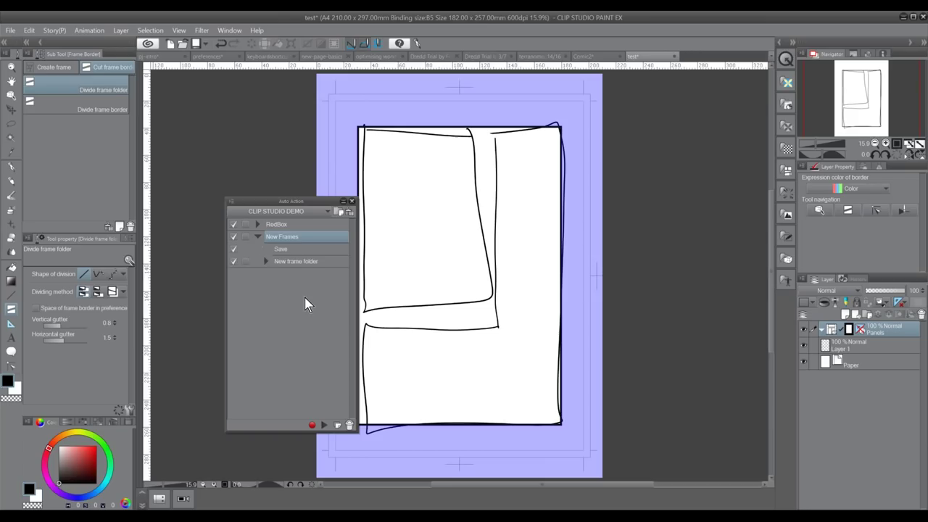
{"action": "left_click", "coordinate": [310, 251]}
{"action": "left_click", "coordinate": [312, 262]}
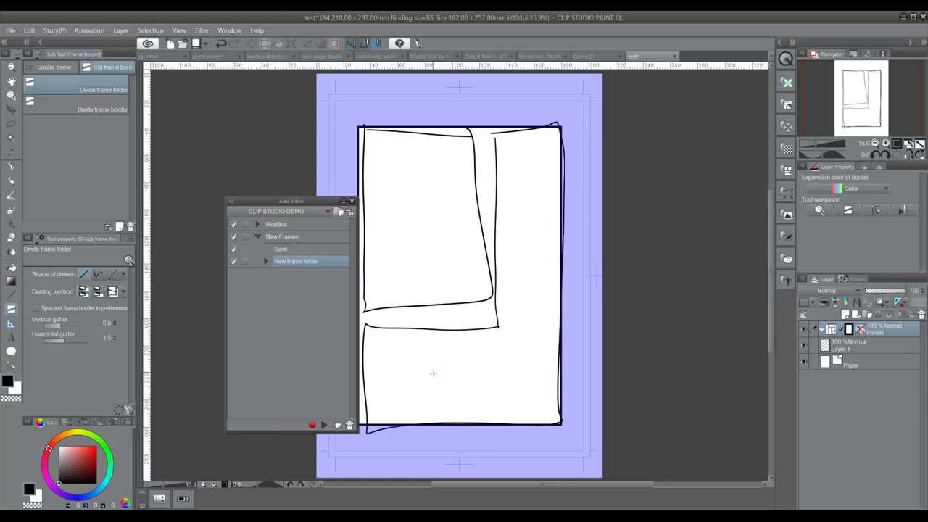
{"action": "left_click", "coordinate": [433, 376]}
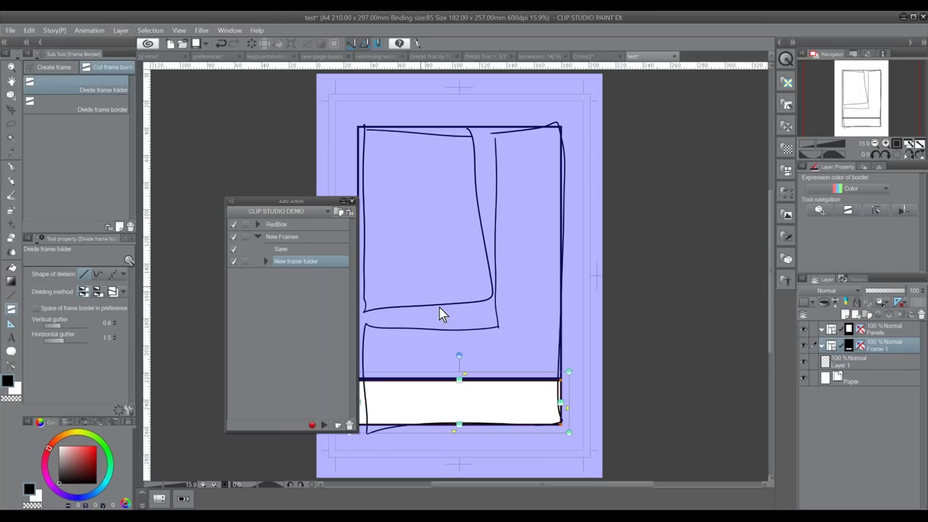
{"action": "key", "text": "ctrl+z"}
Close the Auto Action palette and show the rough sketch on Layer 1 in the blue layer color
{"action": "left_click", "coordinate": [352, 201]}
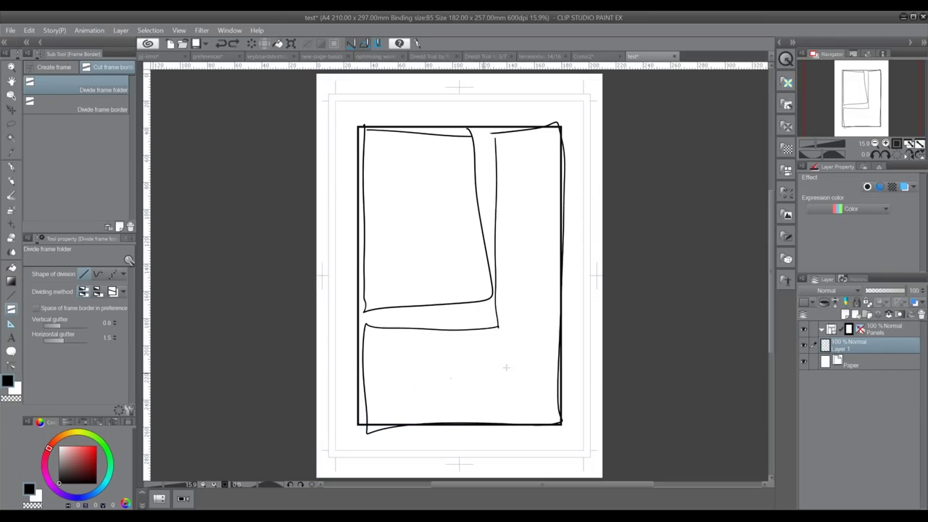
{"action": "left_click", "coordinate": [915, 303]}
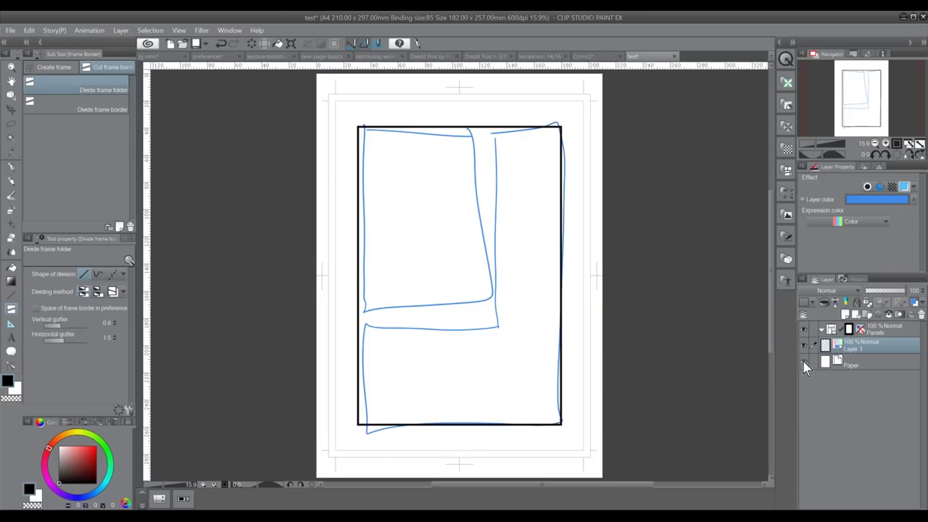
Divide the Panels frame border into a full-width lower panel and two upper panels, following the blue rough
{"action": "left_click", "coordinate": [119, 108]}
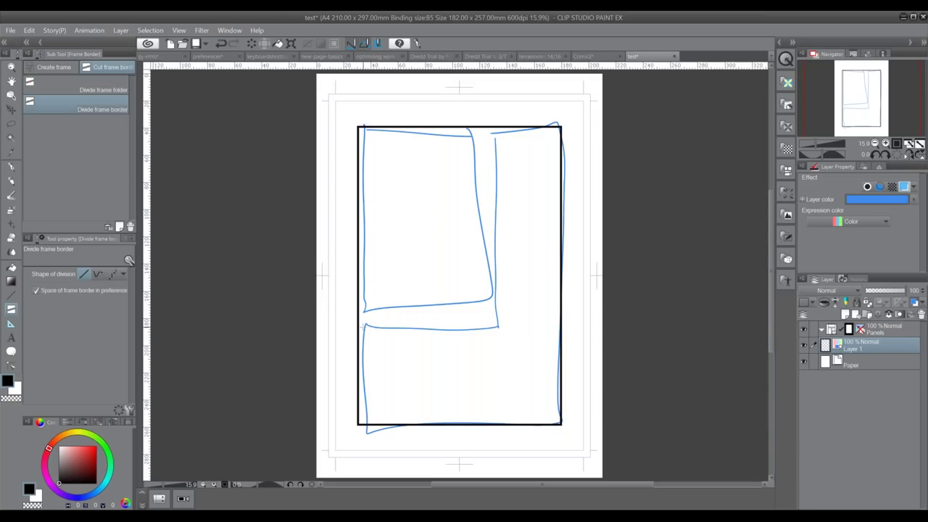
{"action": "left_click_drag", "start_coordinate": [364, 326], "coordinate": [490, 318]}
{"action": "left_click_drag", "start_coordinate": [498, 124], "coordinate": [499, 330]}
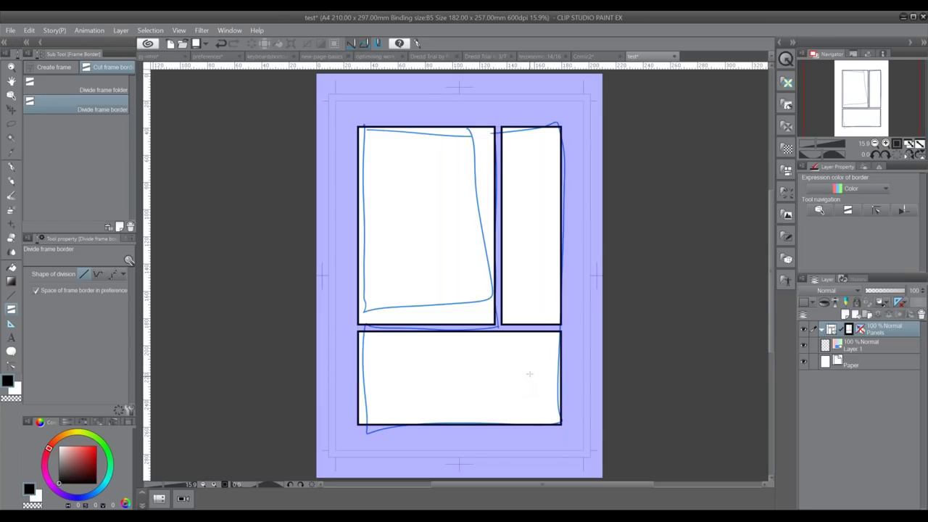
Combine the narrow upper panel and the lower panel into one L-shaped frame, and reselect Layer 1
{"action": "key", "text": "o"}
{"action": "left_click", "coordinate": [522, 327]}
{"action": "left_click", "coordinate": [482, 335]}
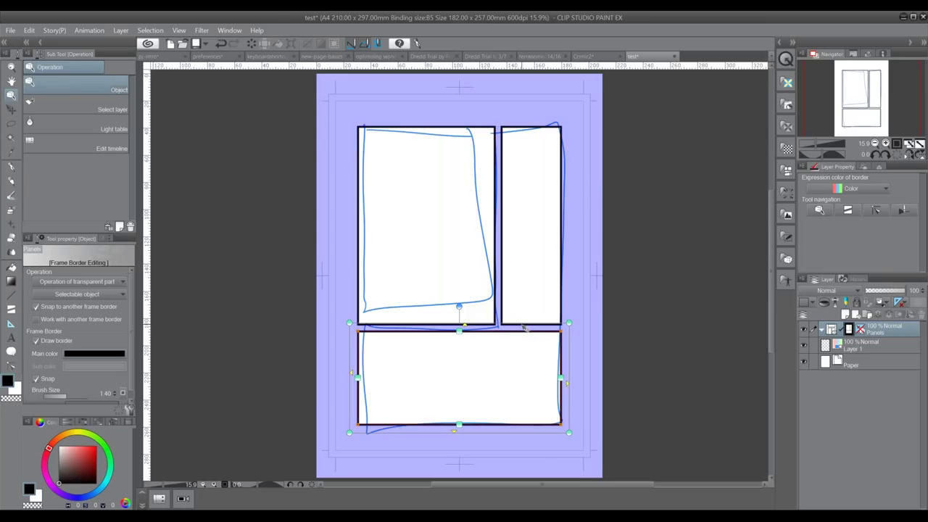
{"action": "left_click", "coordinate": [564, 309]}
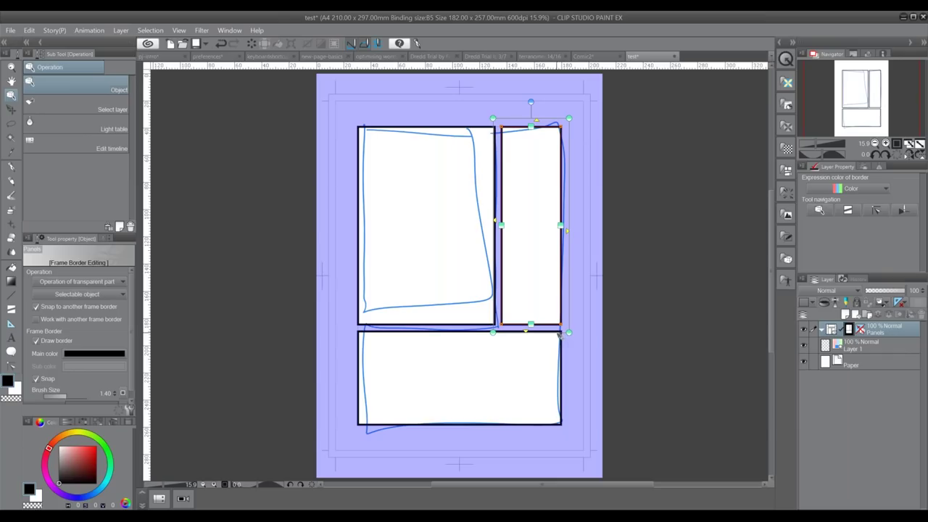
{"action": "left_click", "coordinate": [560, 338], "text": "shift"}
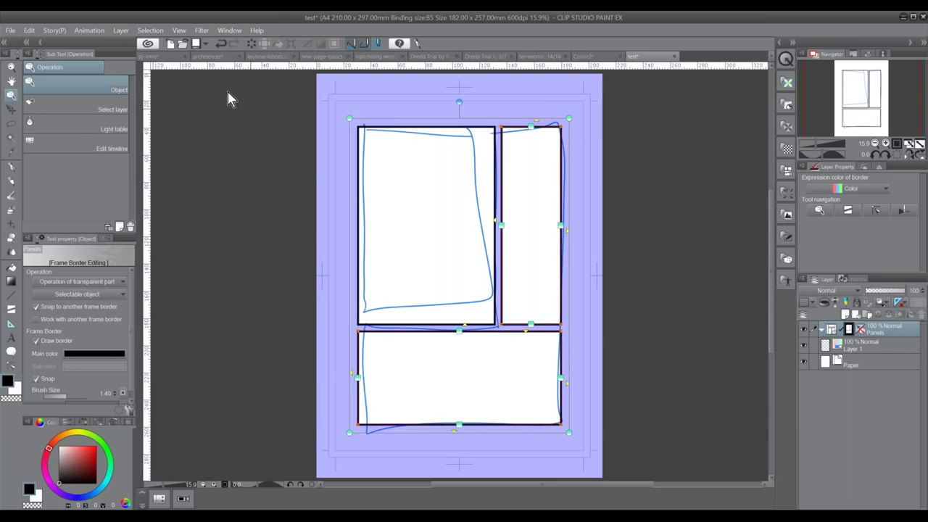
{"action": "left_click", "coordinate": [121, 31]}
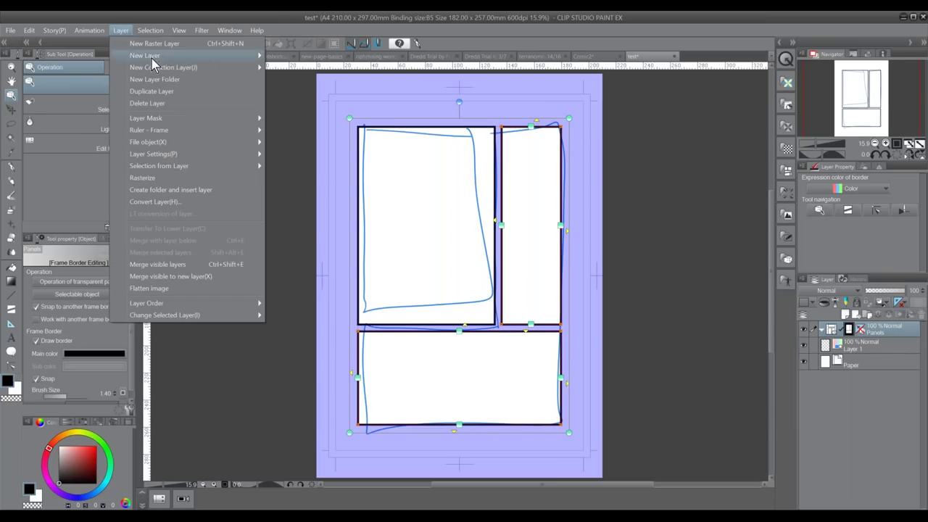
{"action": "mouse_move", "coordinate": [215, 136]}
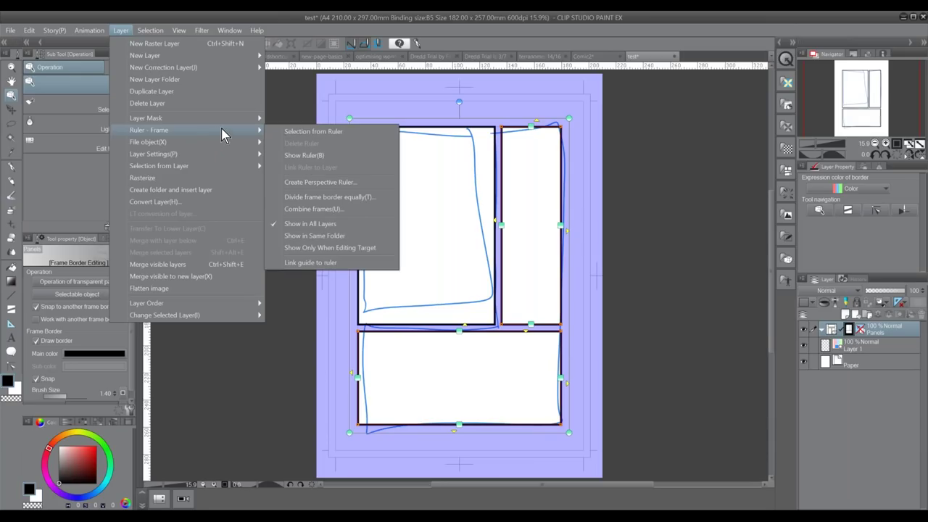
{"action": "left_click", "coordinate": [371, 209]}
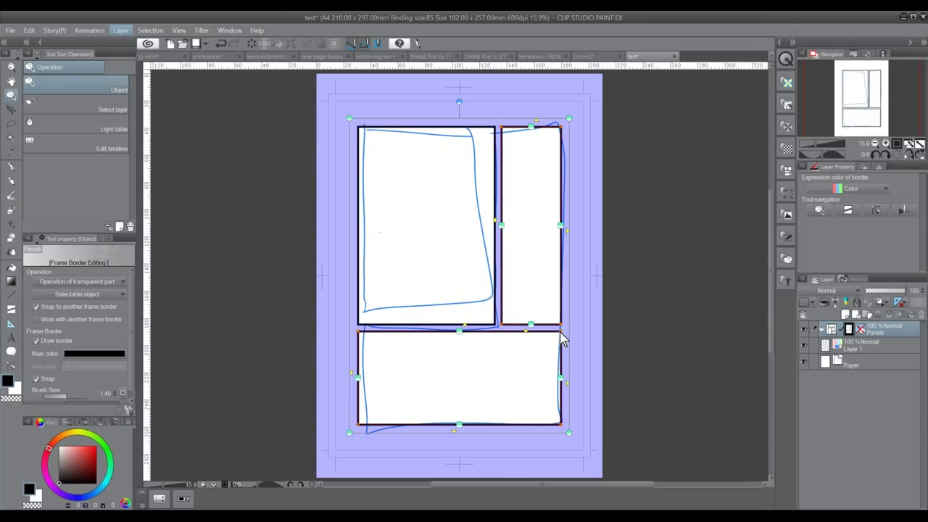
{"action": "left_click", "coordinate": [559, 332]}
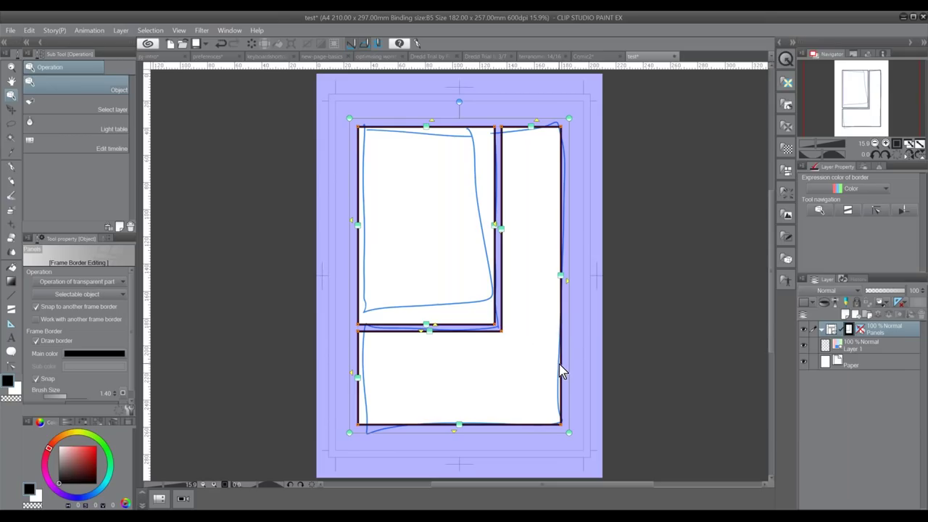
{"action": "left_click", "coordinate": [869, 353]}
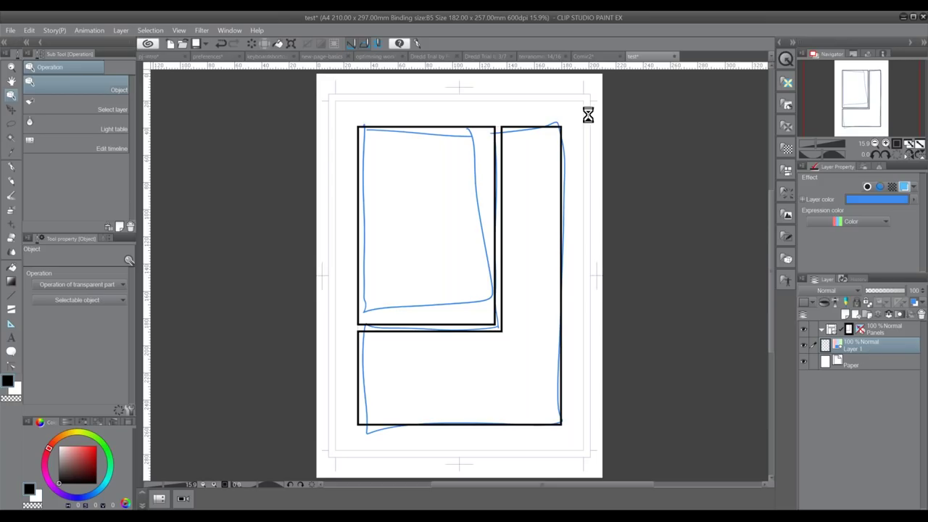
Switch to the Comic2 page, expand the matilda 2 folder, and examine the whole page with its tank drawing
{"action": "left_click", "coordinate": [601, 58]}
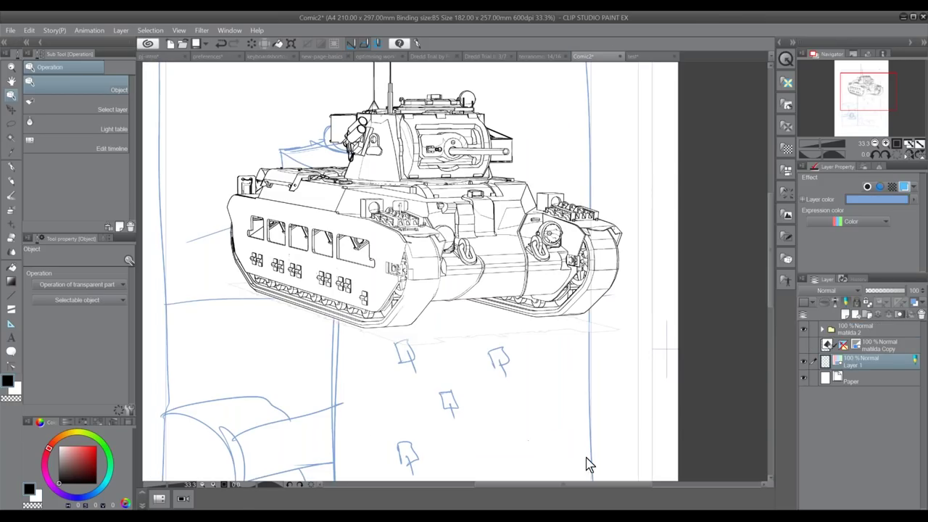
{"action": "left_click", "coordinate": [823, 329]}
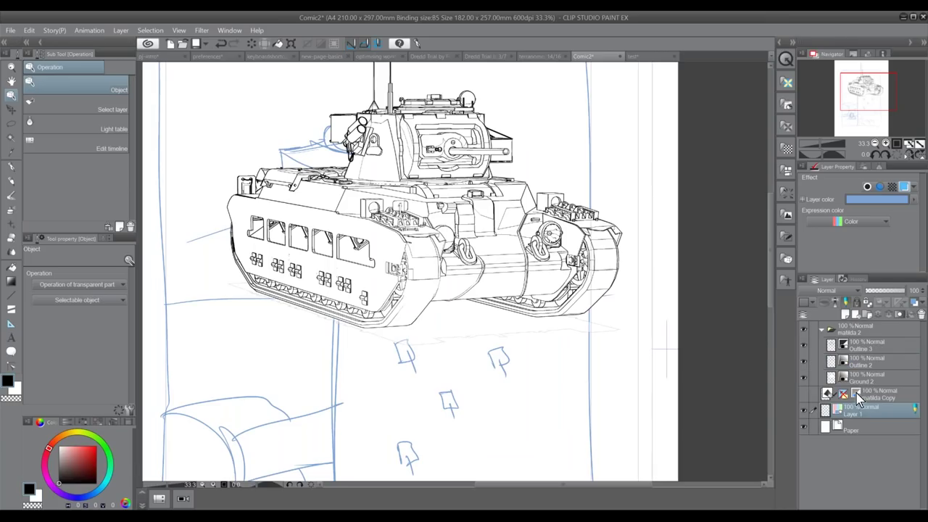
{"action": "left_click", "coordinate": [875, 144]}
{"action": "left_click", "coordinate": [875, 144]}
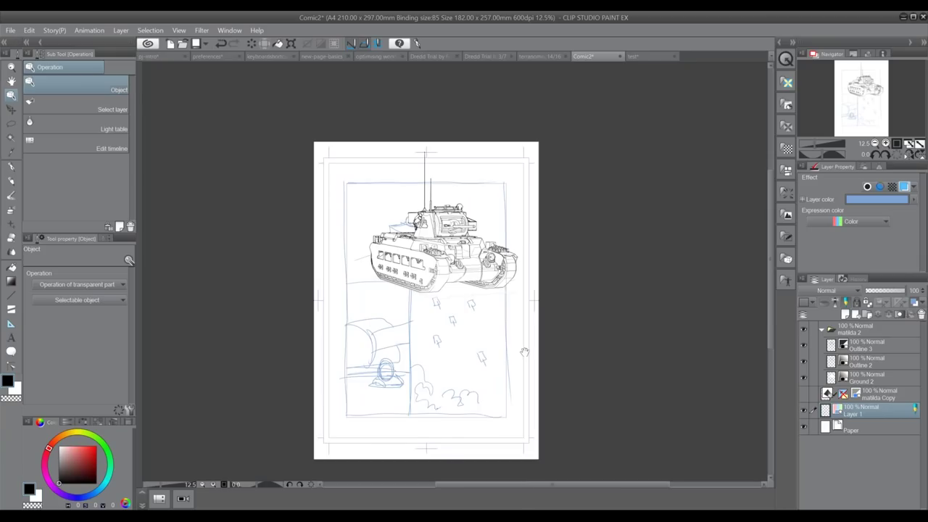
{"action": "left_click_drag", "start_coordinate": [523, 349], "coordinate": [512, 385]}
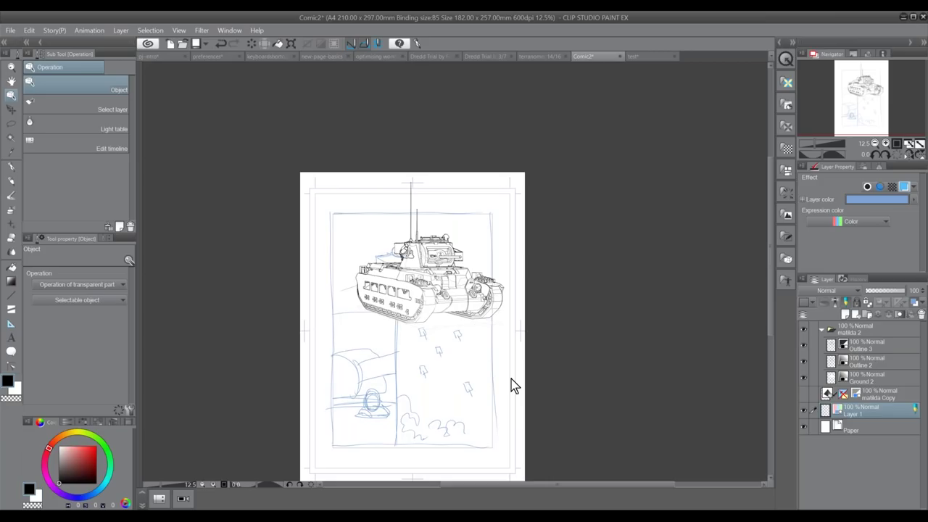
Examine page 3 of Dredd Trial by Fire and its story's page overview at two thumbnail sizes
{"action": "left_click", "coordinate": [489, 58]}
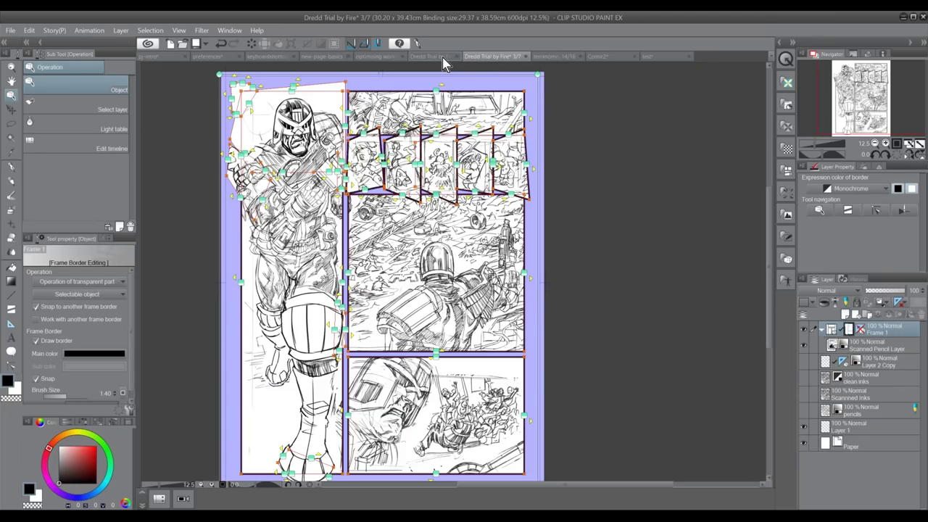
{"action": "left_click", "coordinate": [444, 59]}
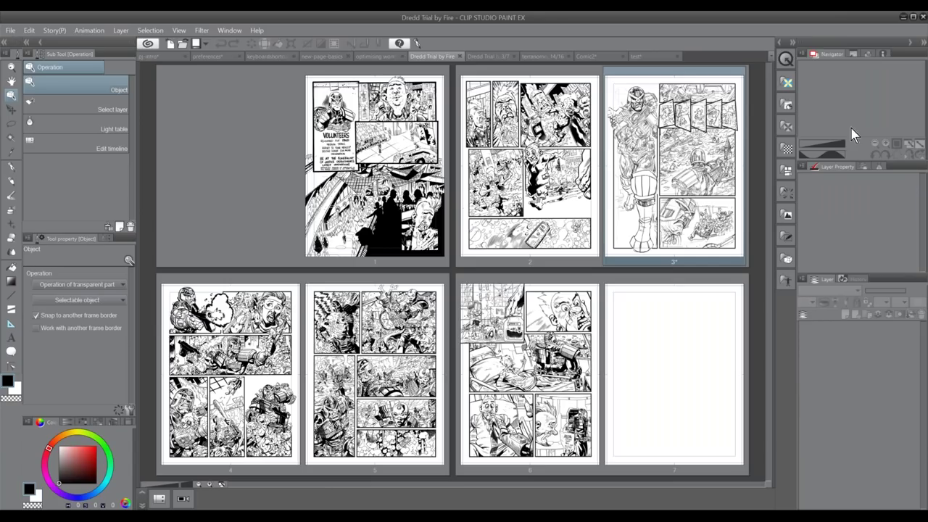
{"action": "left_click", "coordinate": [198, 484]}
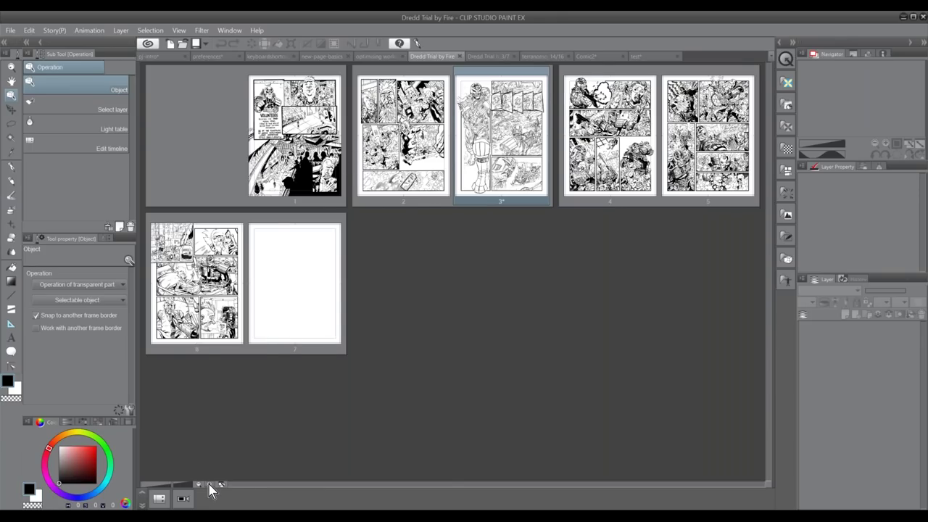
{"action": "left_click", "coordinate": [210, 485]}
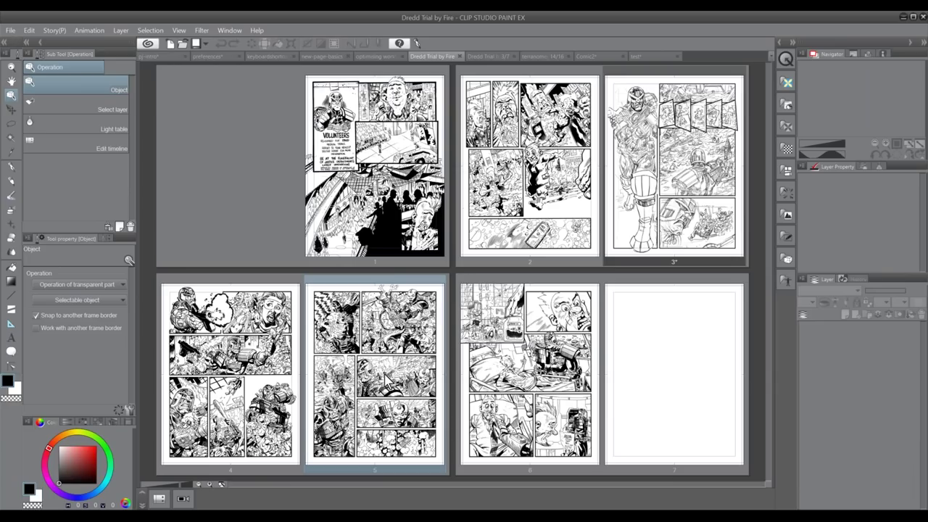
{"action": "left_click", "coordinate": [394, 251]}
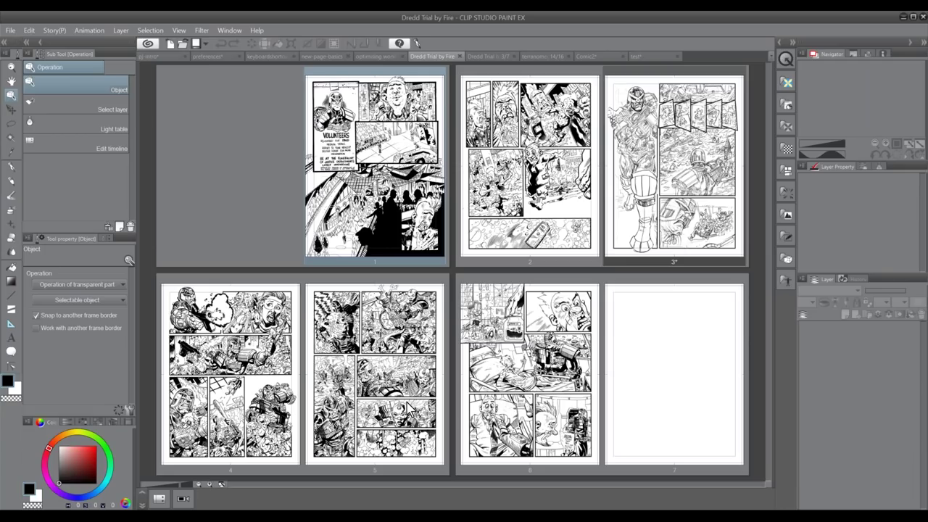
Return to the Comic2 page, hide the matilda 2 folder, and show the matilda Copy 3D layer
{"action": "left_click", "coordinate": [602, 58]}
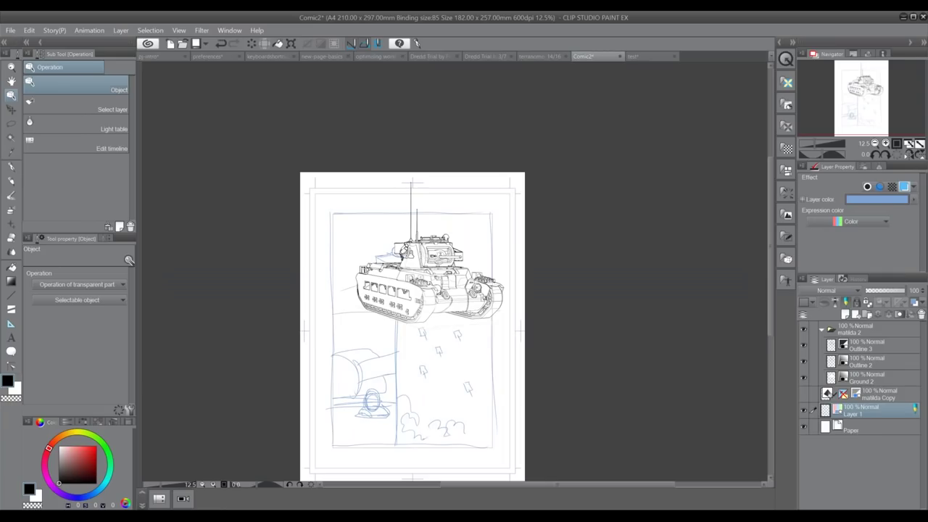
{"action": "left_click", "coordinate": [886, 144]}
{"action": "left_click", "coordinate": [886, 145]}
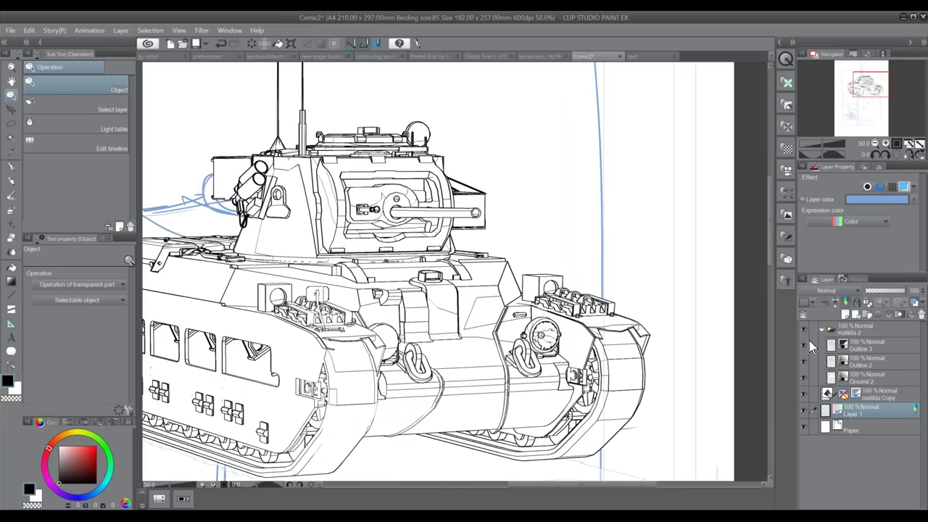
{"action": "left_click", "coordinate": [804, 392]}
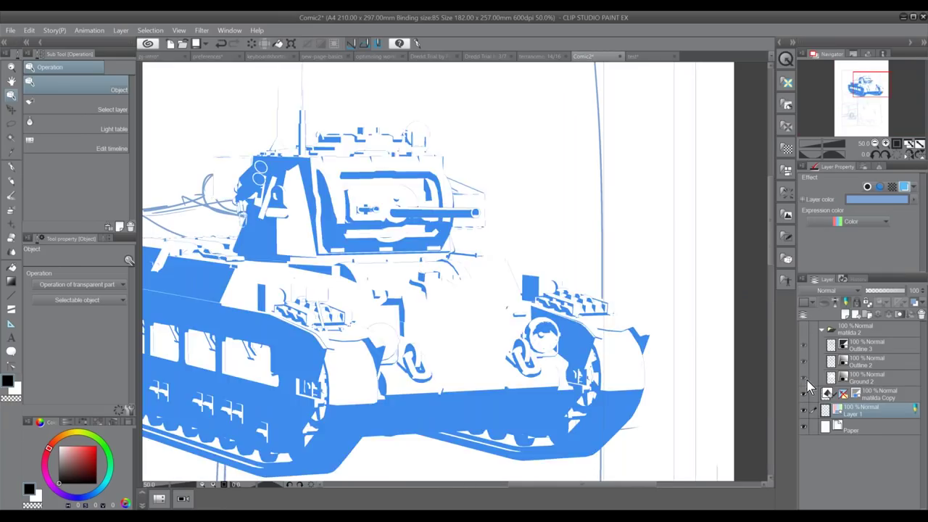
Turn the color threshold effect on the matilda Copy layer off and on again, and reselect Layer 1
{"action": "left_click", "coordinate": [881, 401]}
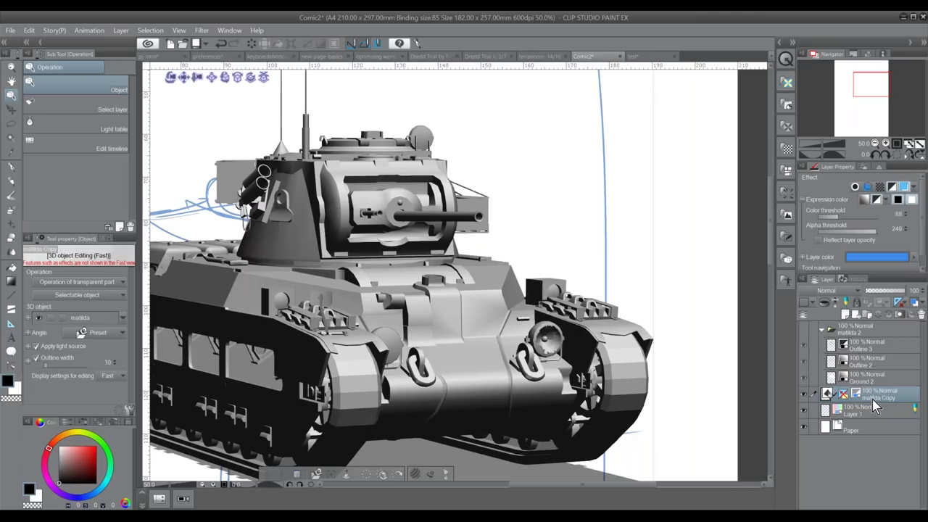
{"action": "left_click", "coordinate": [894, 188]}
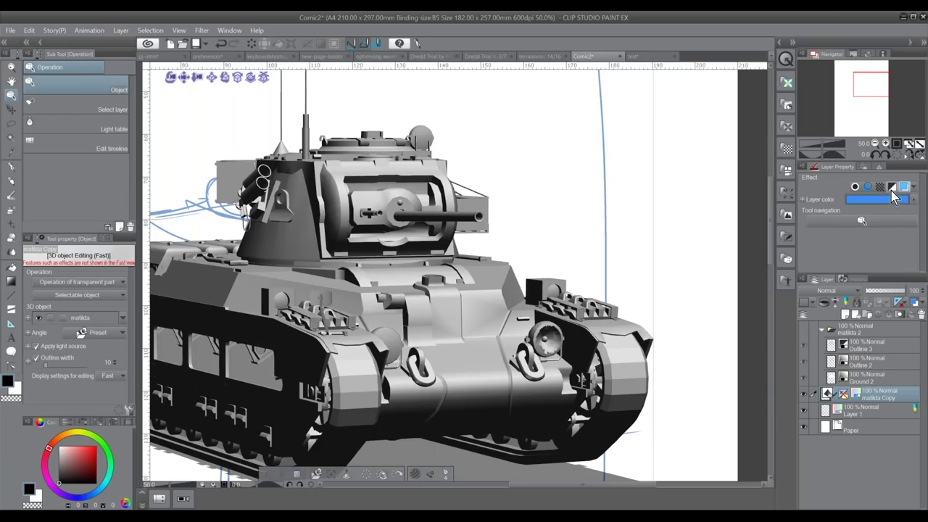
{"action": "left_click", "coordinate": [896, 188]}
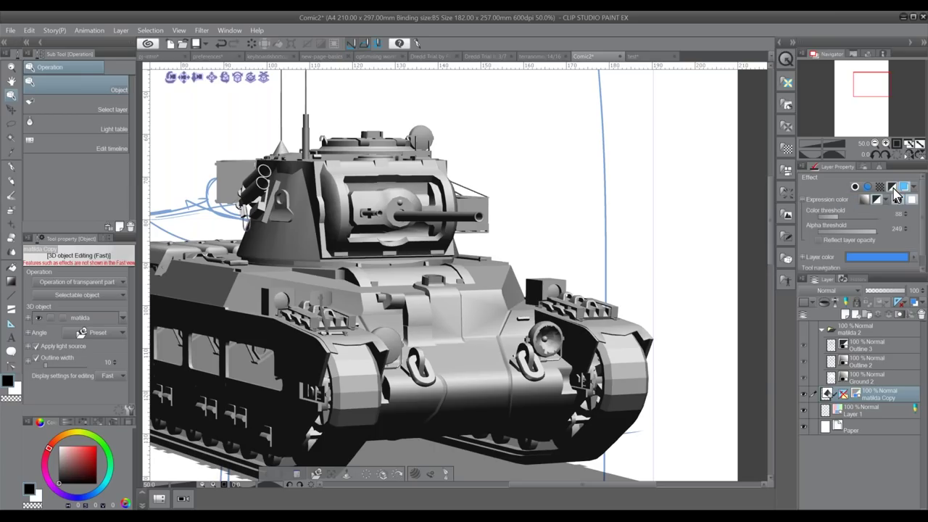
{"action": "left_click", "coordinate": [867, 417]}
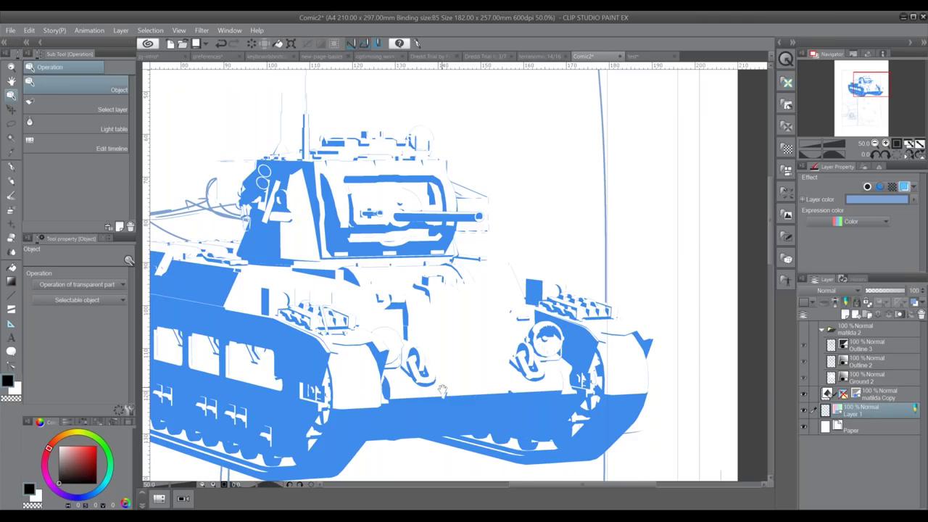
{"action": "left_click_drag", "start_coordinate": [445, 387], "coordinate": [481, 388]}
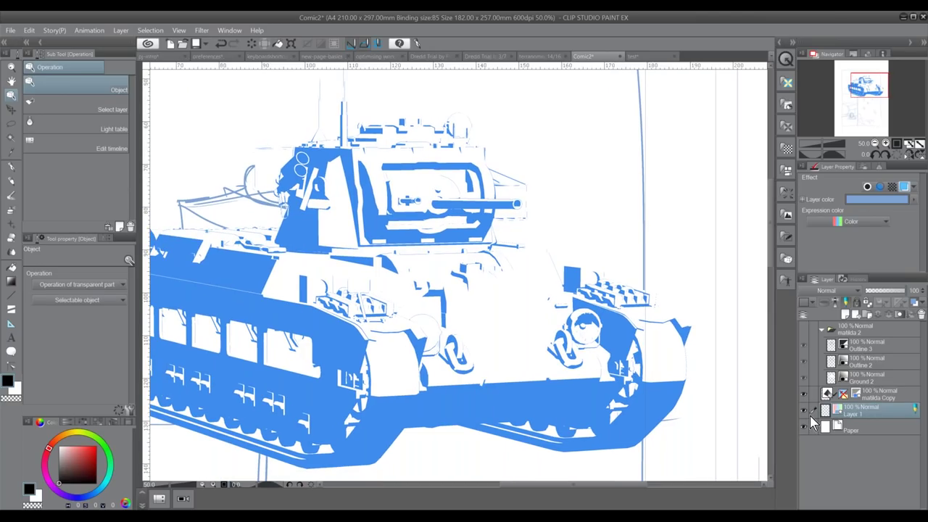
Show the matilda 2 folder again and review the layer conversion commands available for it
{"action": "left_click", "coordinate": [858, 330]}
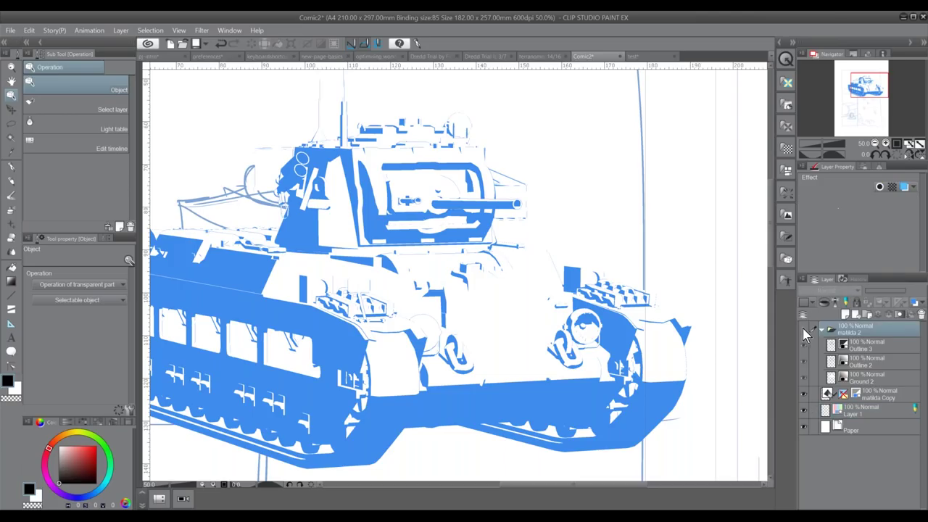
{"action": "left_click", "coordinate": [803, 325]}
{"action": "left_click", "coordinate": [803, 281]}
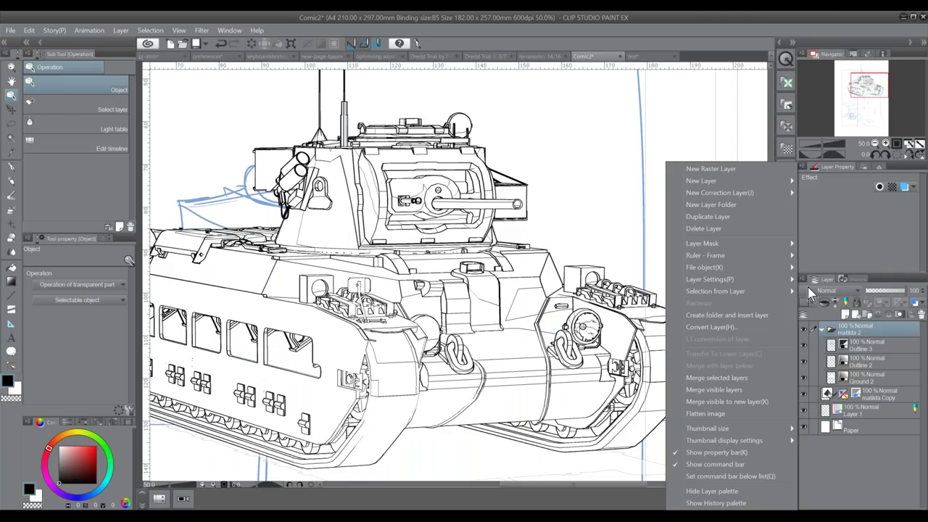
{"action": "left_click", "coordinate": [803, 282]}
{"action": "left_click", "coordinate": [803, 280]}
{"action": "left_click", "coordinate": [747, 85]}
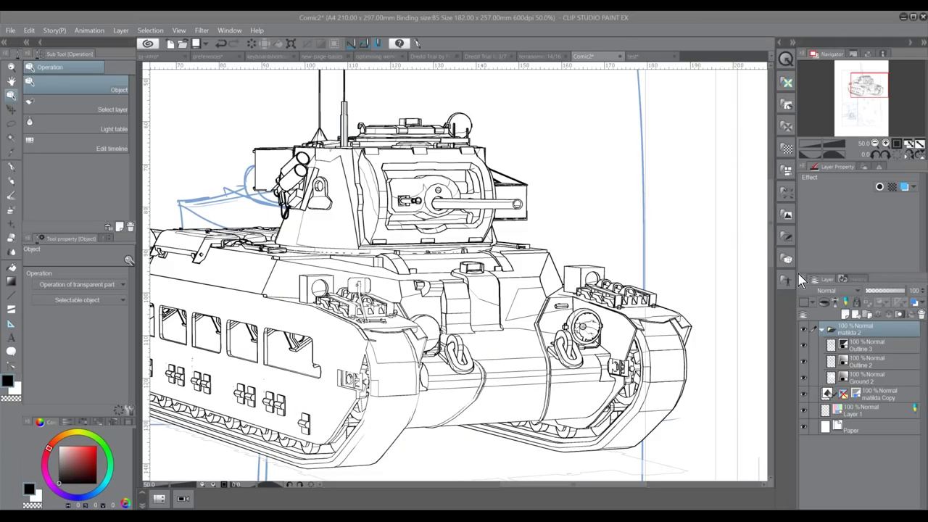
{"action": "left_click", "coordinate": [803, 282]}
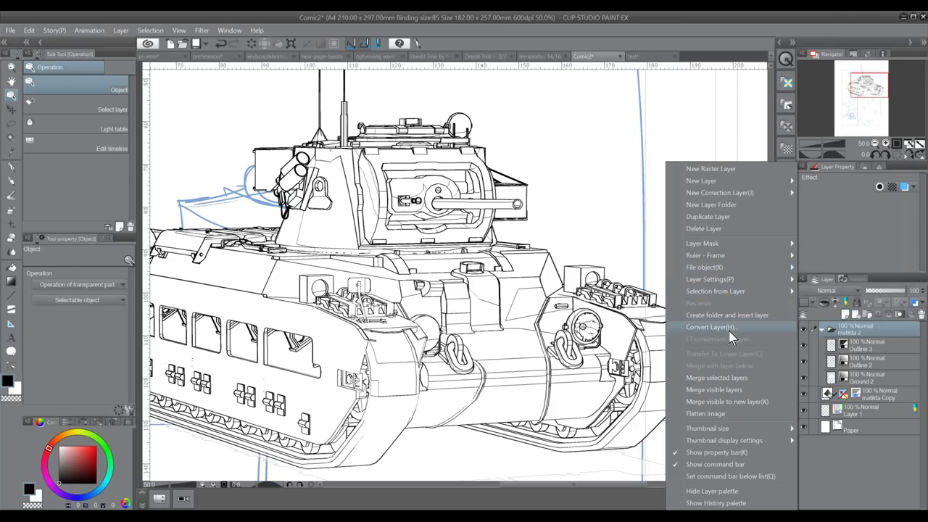
Review the LT conversion settings for the matilda Copy 3D layer and close them without converting
{"action": "left_click", "coordinate": [883, 397]}
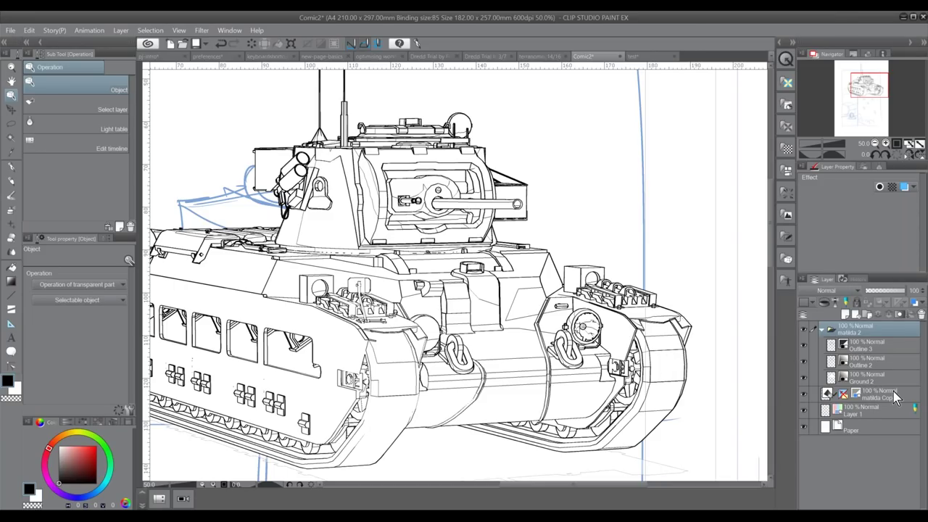
{"action": "left_click", "coordinate": [897, 397]}
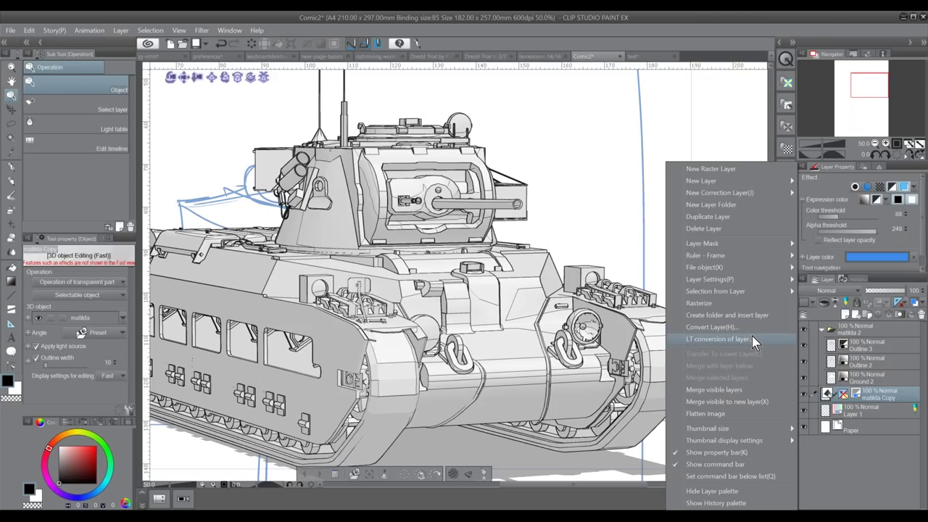
{"action": "left_click", "coordinate": [753, 342]}
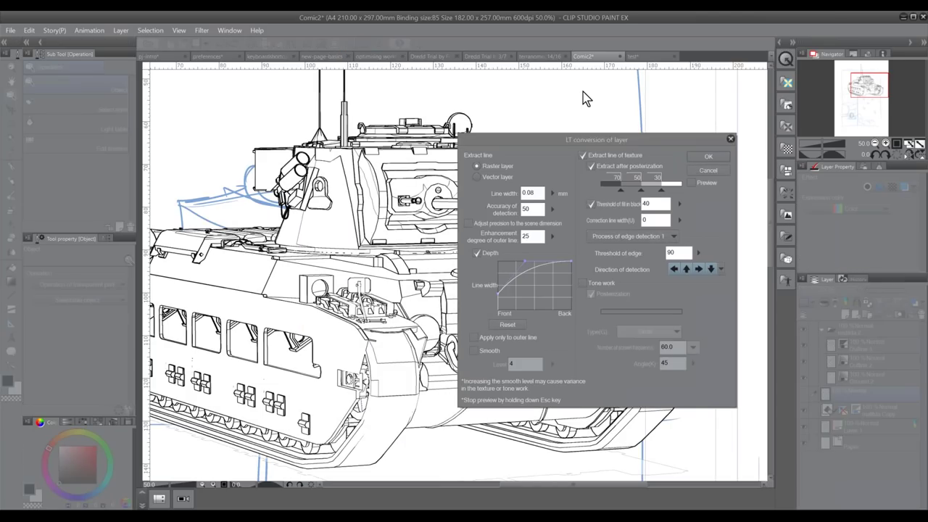
{"action": "left_click_drag", "start_coordinate": [616, 141], "coordinate": [651, 138]}
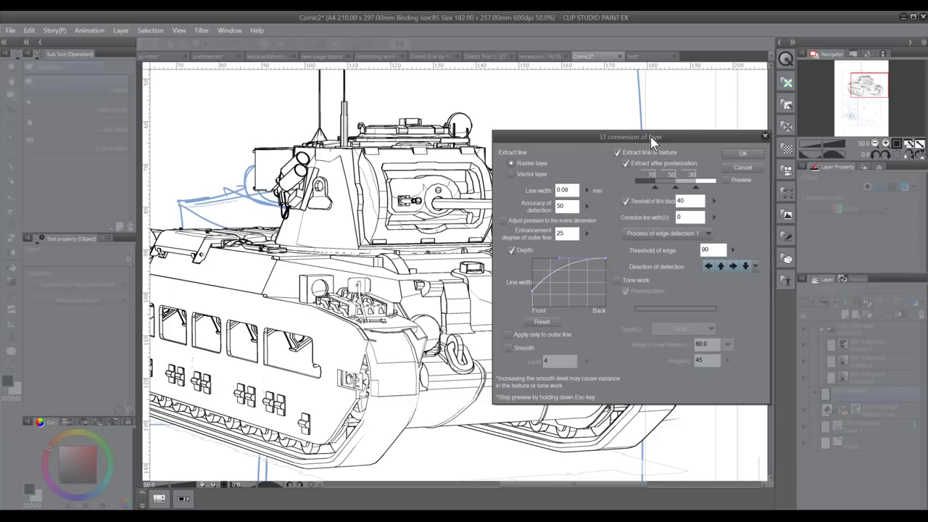
{"action": "left_click", "coordinate": [764, 137]}
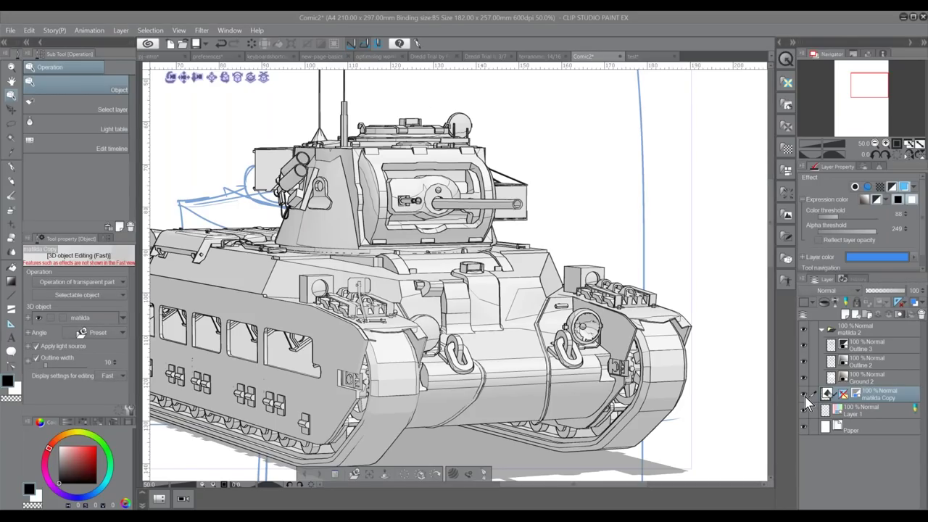
Hide the matilda Copy layer and apply the blue layer color effect to the matilda 2 folder
{"action": "left_click", "coordinate": [803, 395]}
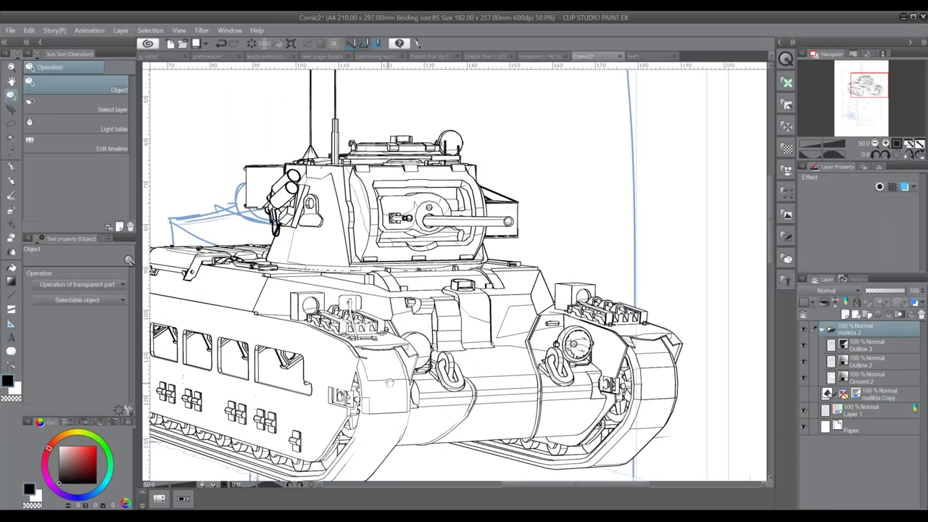
{"action": "left_click", "coordinate": [904, 187]}
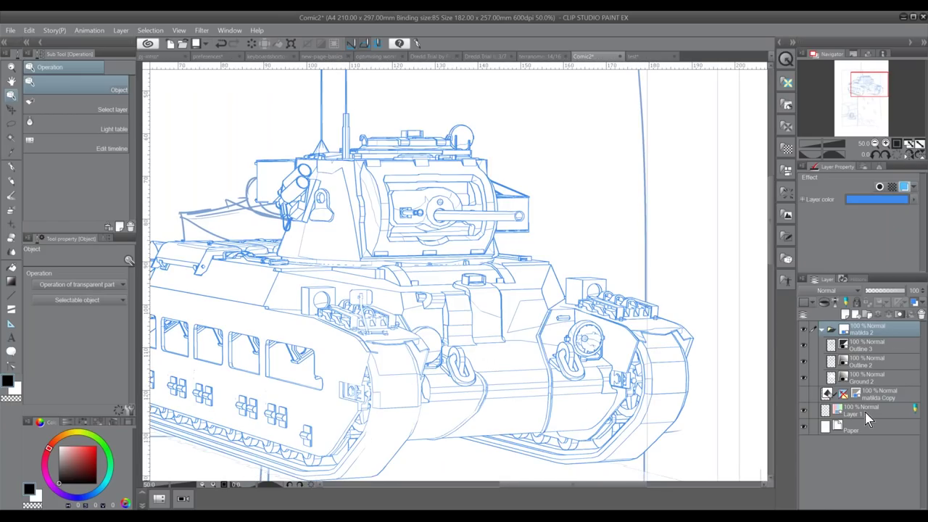
Add a raster layer above the matilda 2 folder and ink the turret's tubes and side edge with the G-pen
{"action": "left_click", "coordinate": [844, 315]}
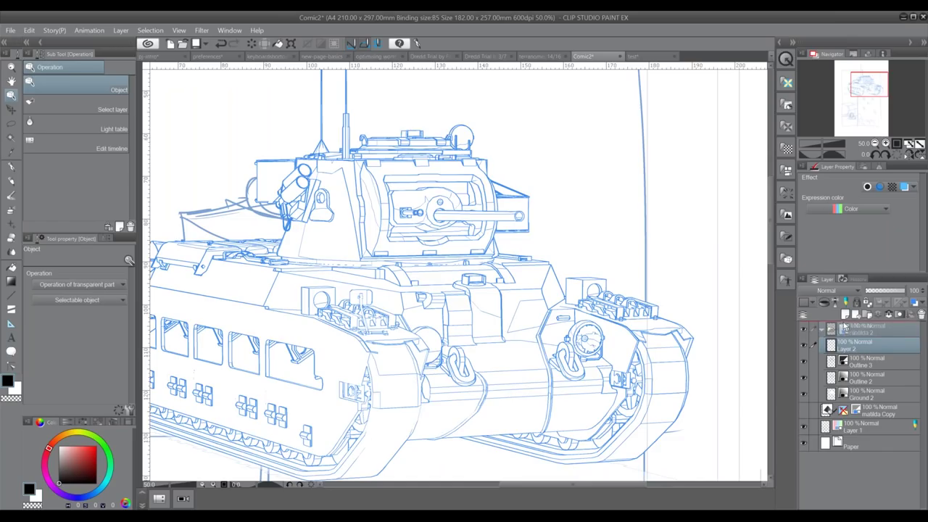
{"action": "left_click", "coordinate": [14, 166]}
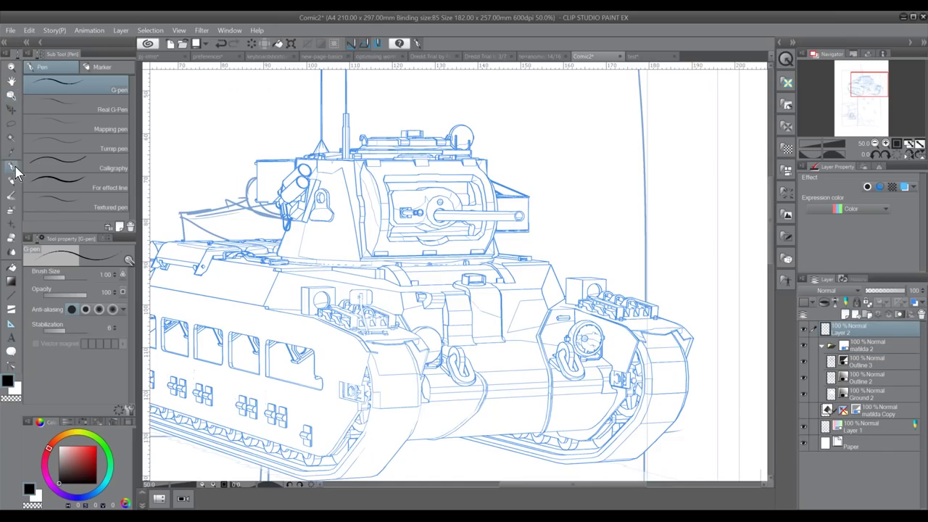
{"action": "mouse_move", "coordinate": [303, 170]}
{"action": "left_mouse_down"}
{"action": "mouse_move", "coordinate": [287, 181]}
{"action": "mouse_move", "coordinate": [312, 168]}
{"action": "mouse_move", "coordinate": [348, 196]}
{"action": "mouse_move", "coordinate": [359, 252]}
{"action": "left_mouse_up"}
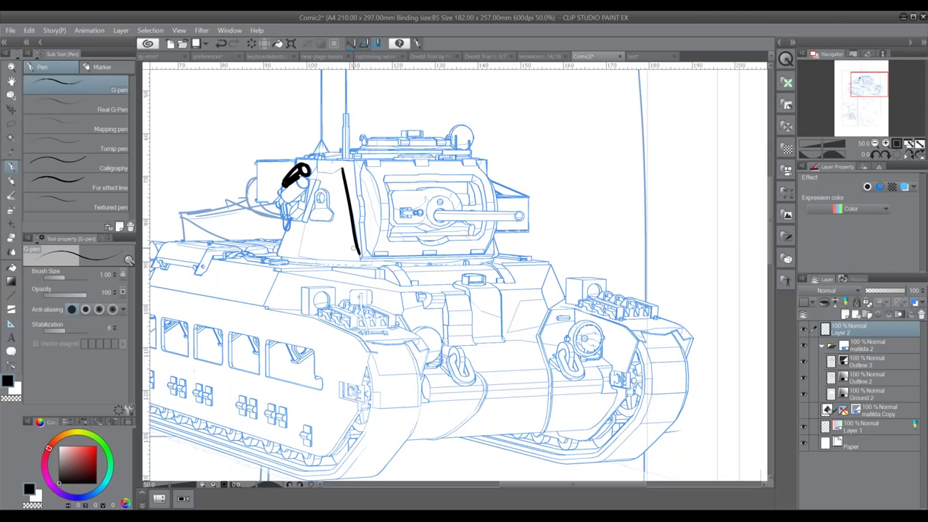
{"action": "left_click_drag", "start_coordinate": [354, 248], "coordinate": [359, 255]}
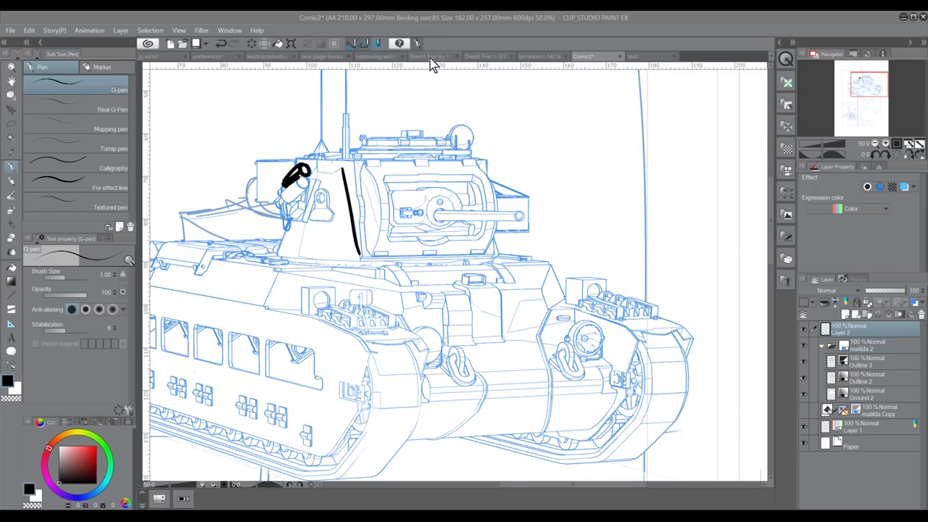
Switch to page 3 of Dredd Trial by Fire and open it in a second canvas window
{"action": "left_click", "coordinate": [432, 57]}
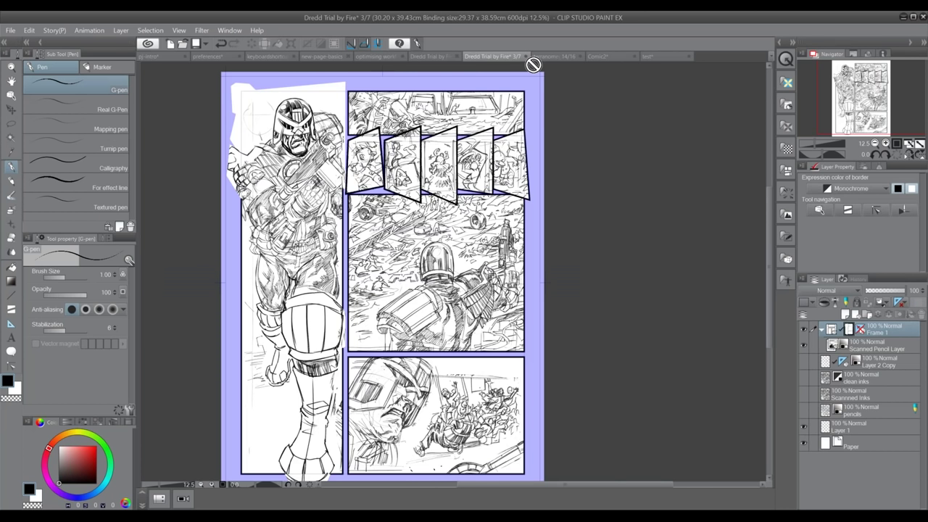
{"action": "scroll", "coordinate": [419, 269], "scroll_direction": "up", "scroll_amount": 2}
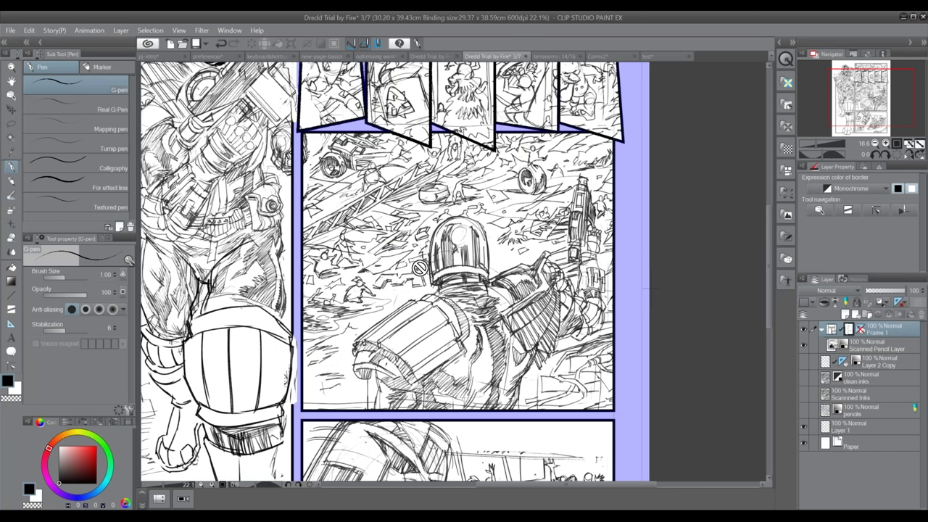
{"action": "scroll", "coordinate": [419, 269], "scroll_direction": "up", "scroll_amount": 1}
{"action": "left_click", "coordinate": [229, 30]}
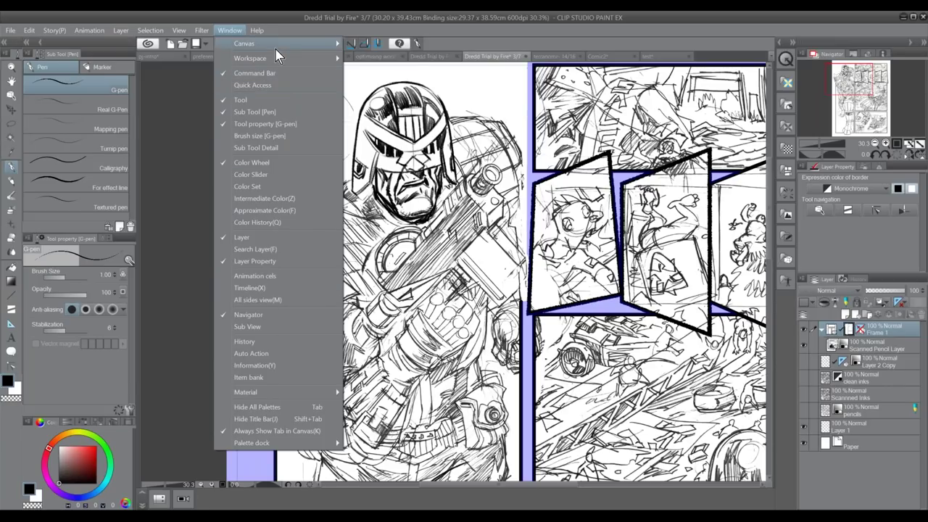
{"action": "mouse_move", "coordinate": [275, 45]}
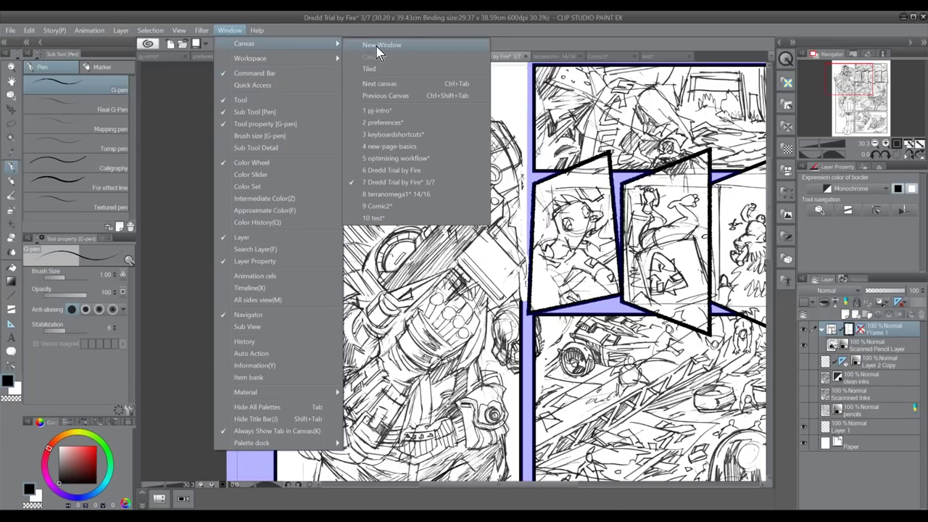
{"action": "left_click", "coordinate": [376, 45]}
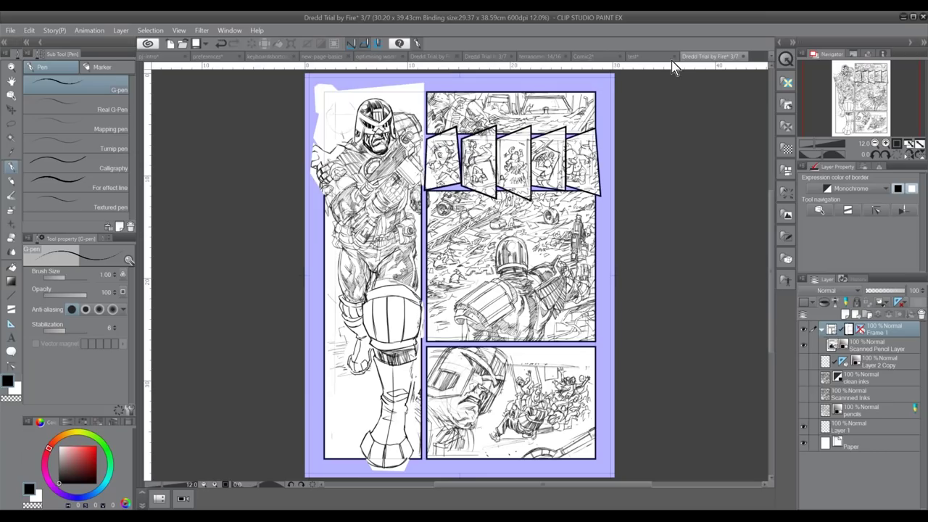
Dock the second page 3 window beside the other canvases and show page 3 of Dredd Trial by Fire in both panes
{"action": "left_click", "coordinate": [482, 63]}
{"action": "left_click", "coordinate": [715, 56]}
{"action": "left_click_drag", "start_coordinate": [711, 63], "coordinate": [773, 107]}
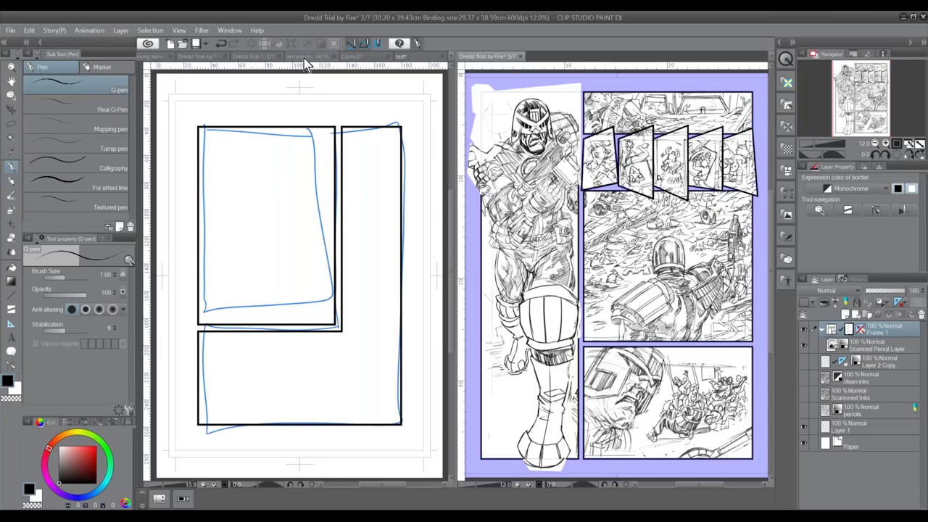
{"action": "left_click", "coordinate": [302, 58]}
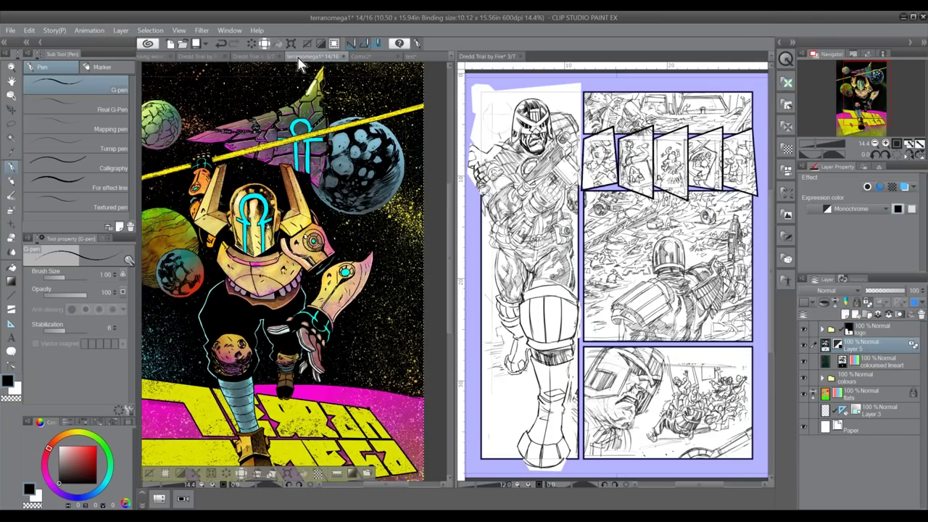
{"action": "left_click", "coordinate": [257, 56]}
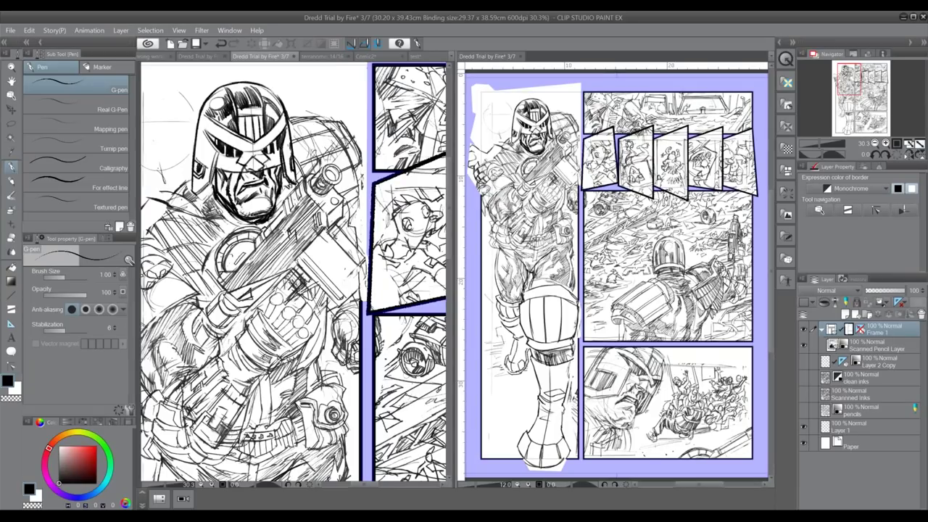
Hide and restore all palettes twice to view the two page 3 windows in the enlarged workspace
{"action": "key", "text": "Tab"}
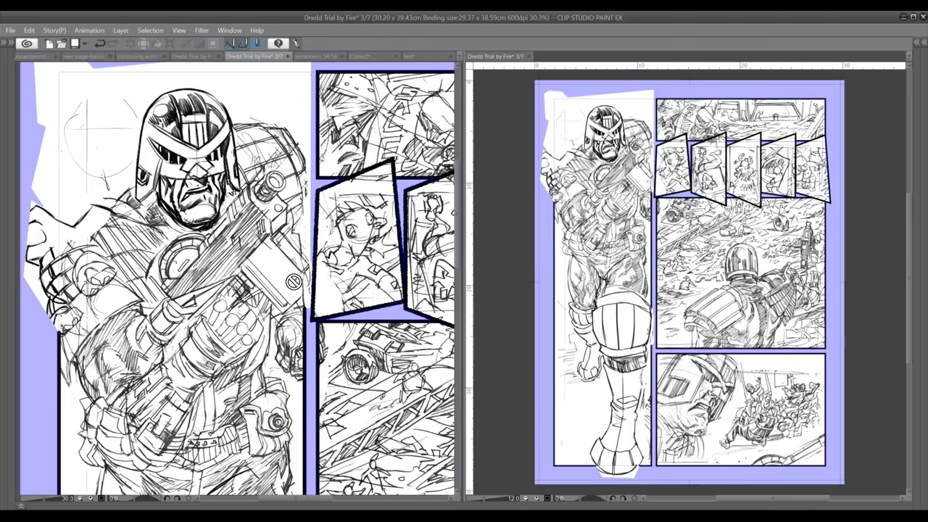
{"action": "key", "text": "Tab"}
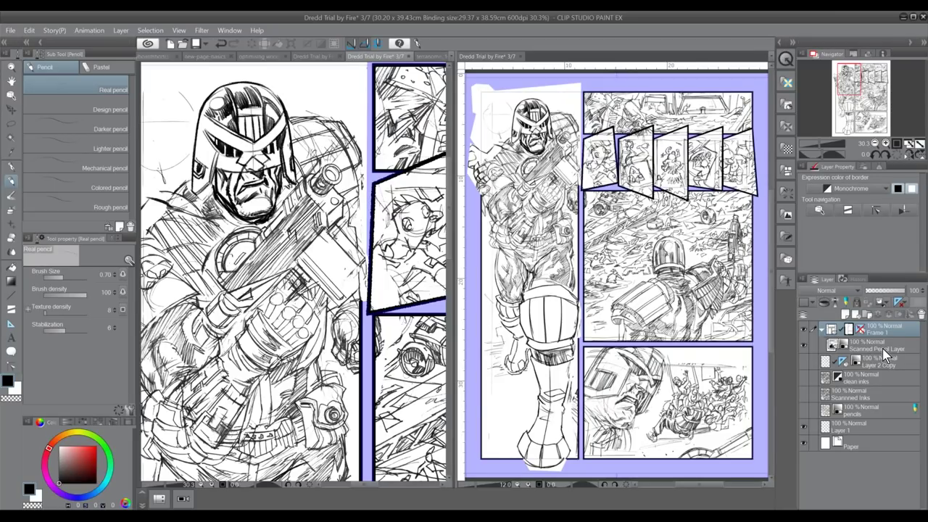
{"action": "key", "text": "Tab"}
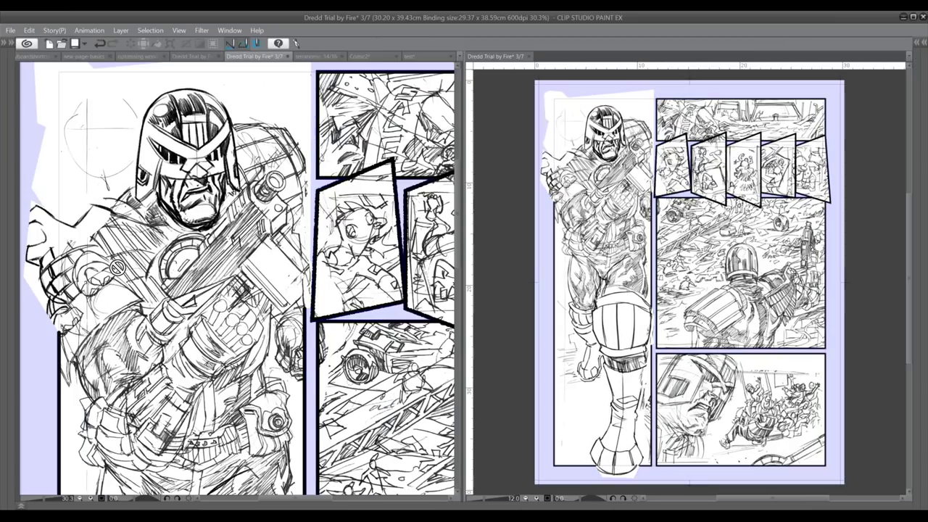
{"action": "key", "text": "Tab"}
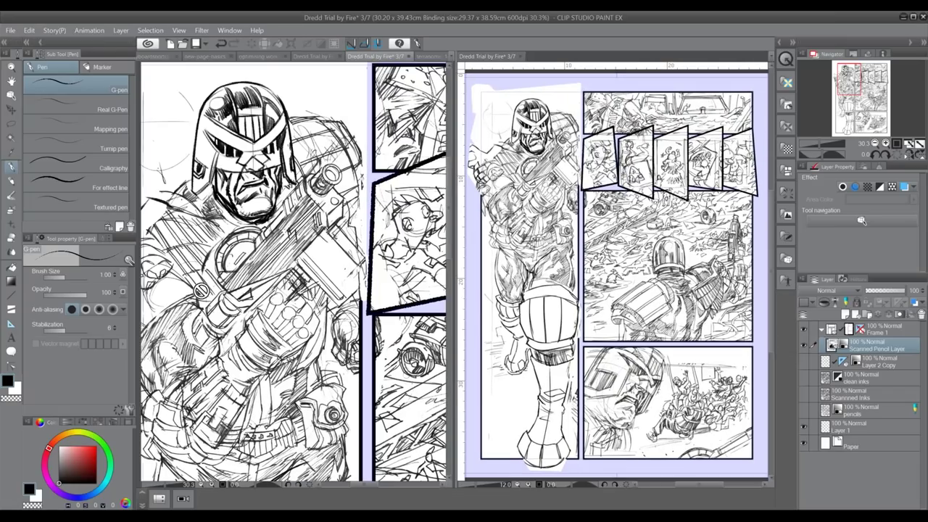
Add a layer above Scanned Pencil Layer and draw a G-pen rectangle and loose strokes over the figure's chest, with the palettes hidden while drawing
{"action": "left_click", "coordinate": [852, 315]}
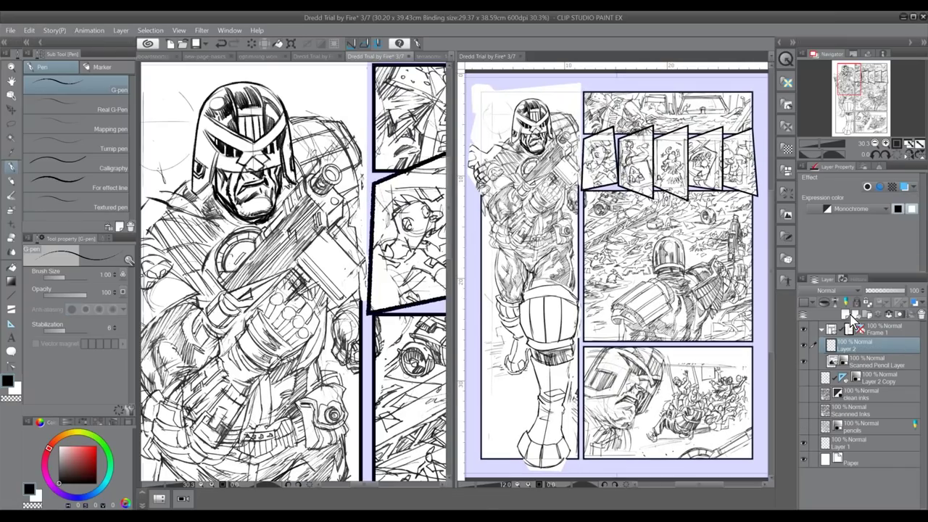
{"action": "key", "text": "Tab"}
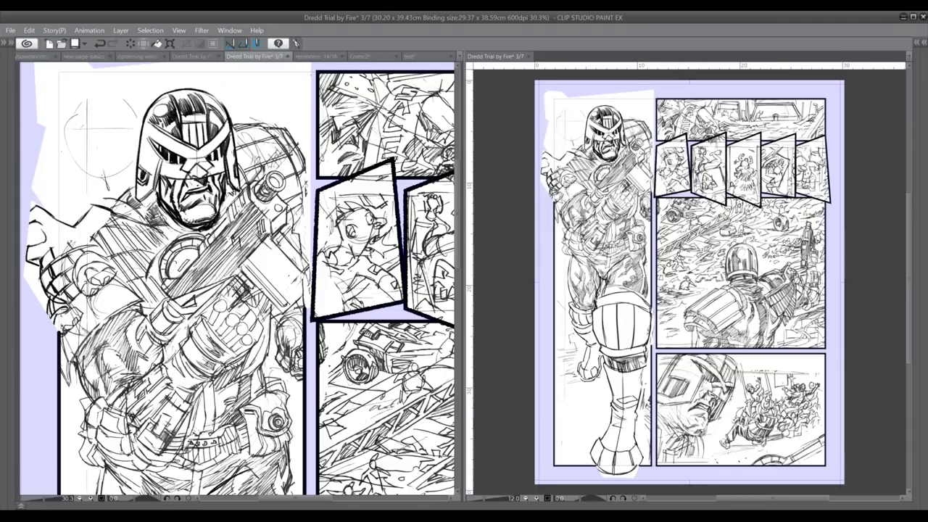
{"action": "left_click_drag", "start_coordinate": [86, 235], "coordinate": [263, 366]}
{"action": "left_click_drag", "start_coordinate": [218, 290], "coordinate": [266, 323]}
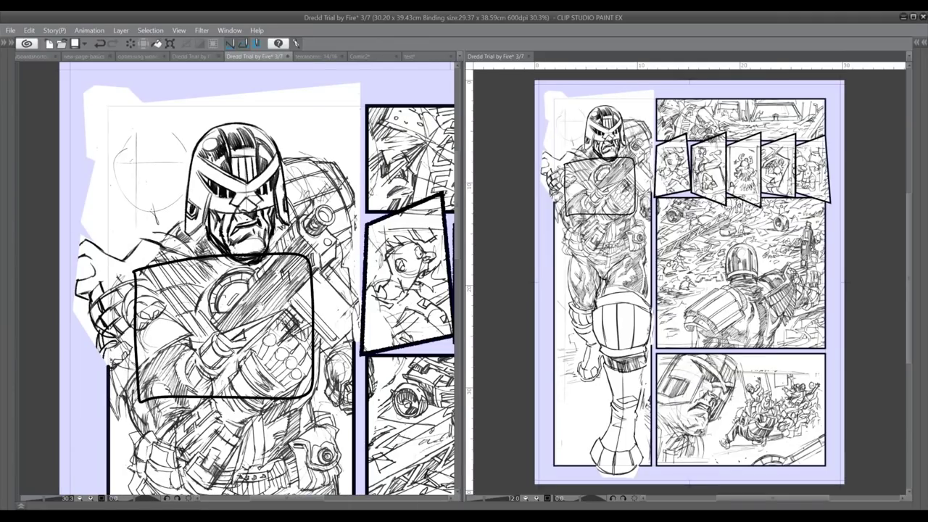
{"action": "left_click_drag", "start_coordinate": [254, 290], "coordinate": [217, 266]}
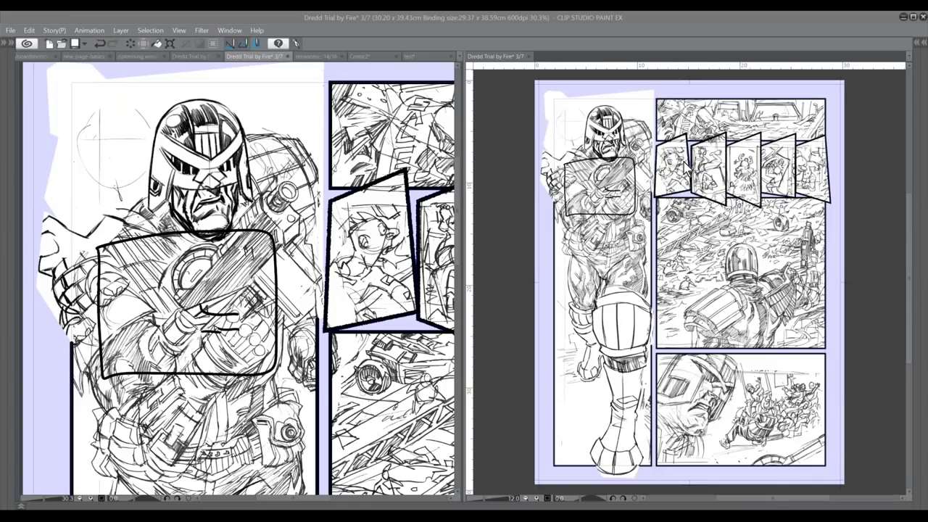
{"action": "left_click_drag", "start_coordinate": [178, 283], "coordinate": [245, 271]}
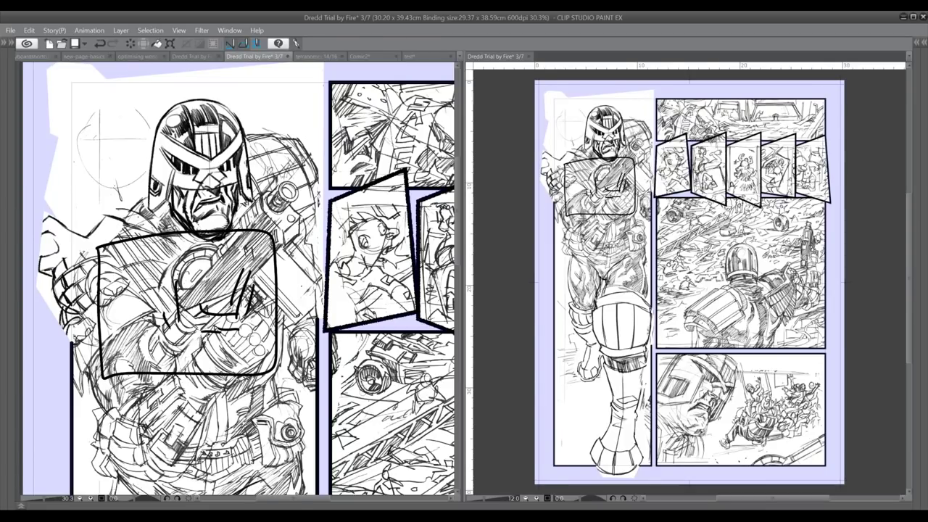
{"action": "key", "text": "Tab"}
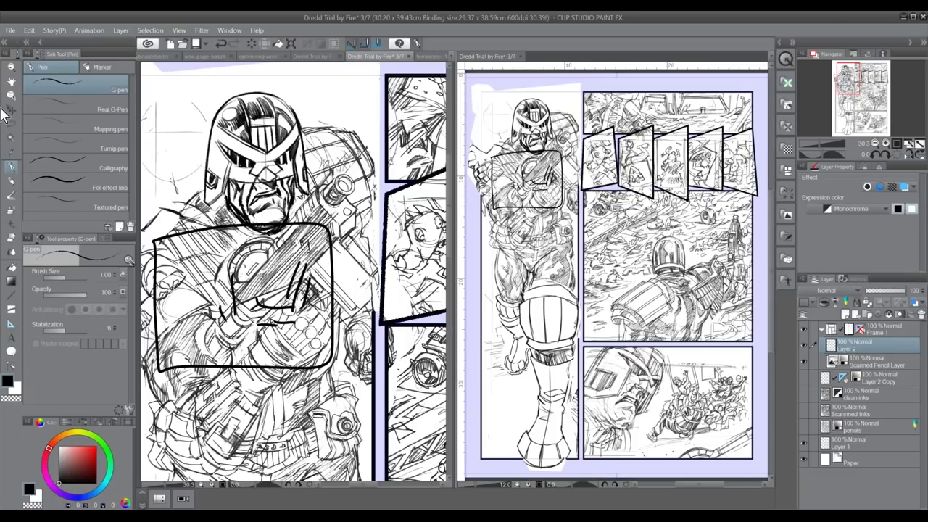
View the keyboardshortcuts and new-page-basics pages and widen their pane beside the Dredd Trial by Fire window
{"action": "left_click", "coordinate": [164, 57]}
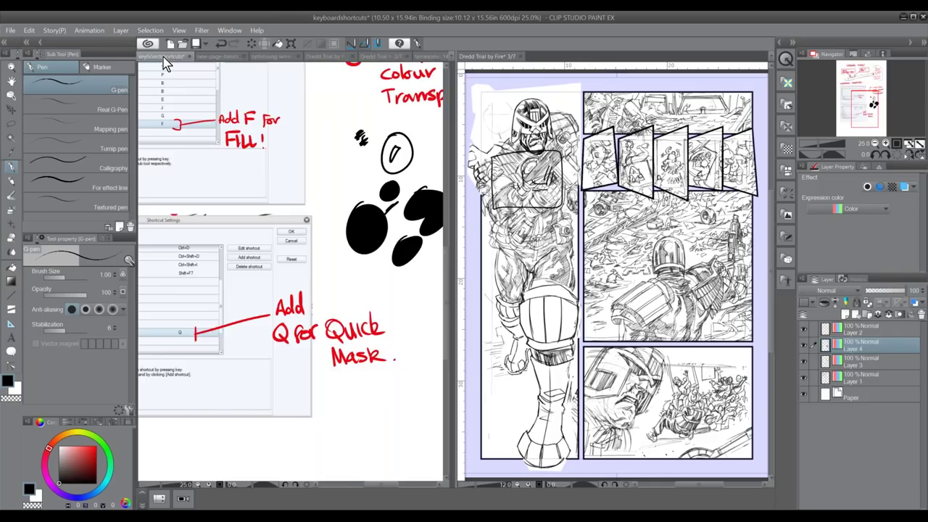
{"action": "left_click", "coordinate": [216, 56]}
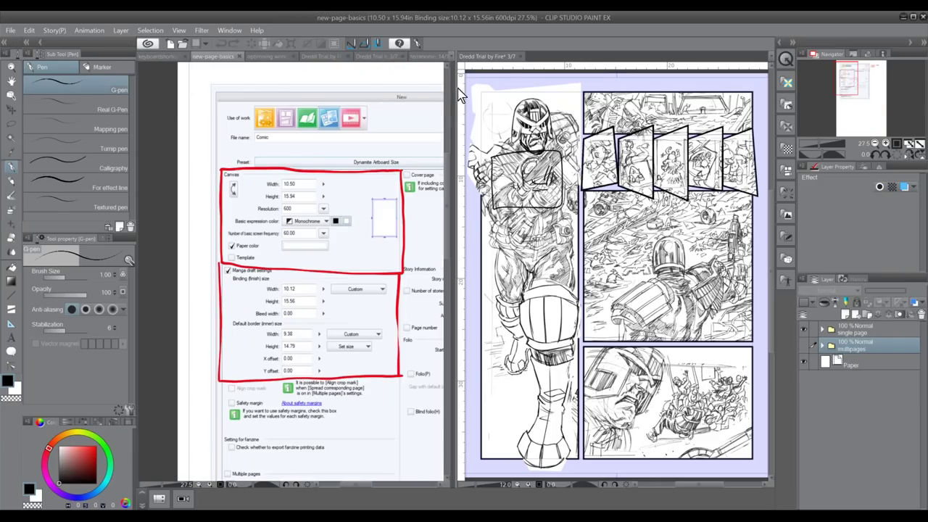
{"action": "left_click_drag", "start_coordinate": [460, 90], "coordinate": [690, 94]}
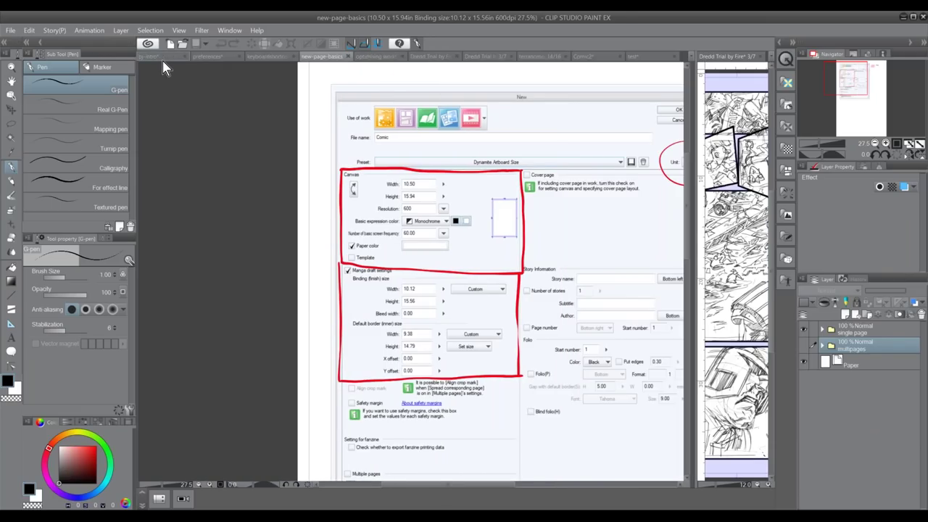
Show the pj-intro page, hide all palettes, and switch to the preferences page
{"action": "left_click", "coordinate": [162, 58]}
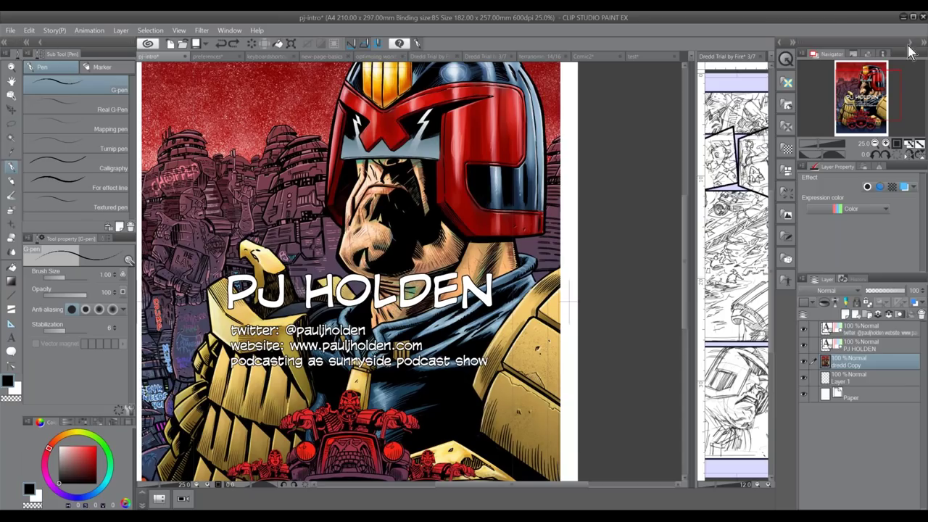
{"action": "key", "text": "Tab"}
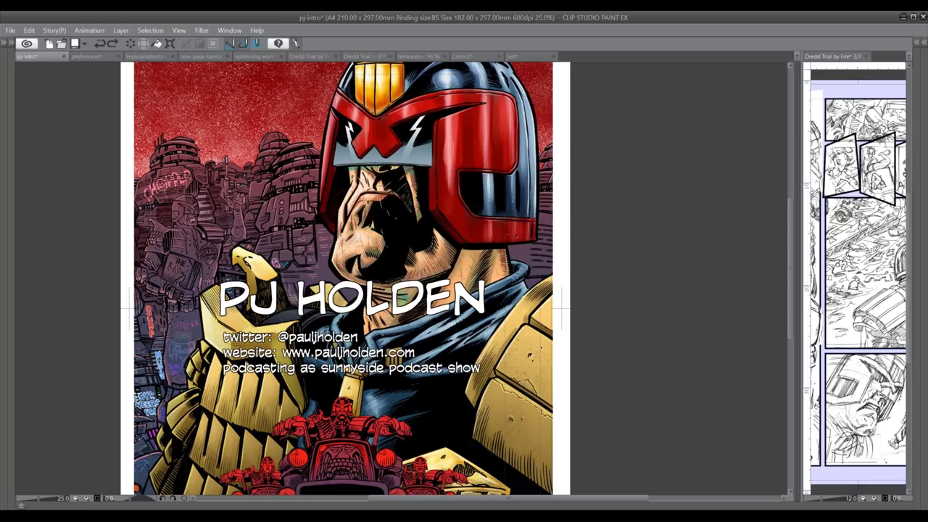
{"action": "left_click", "coordinate": [85, 56]}
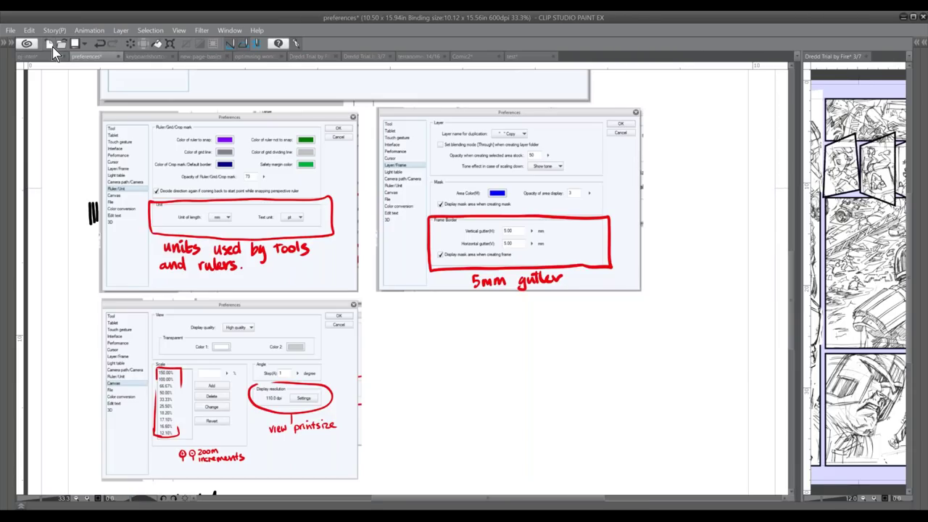
Create a new A4 comic page at 600 dpi and add a frame border folder to it
{"action": "left_click", "coordinate": [50, 45]}
{"action": "key", "text": "Return"}
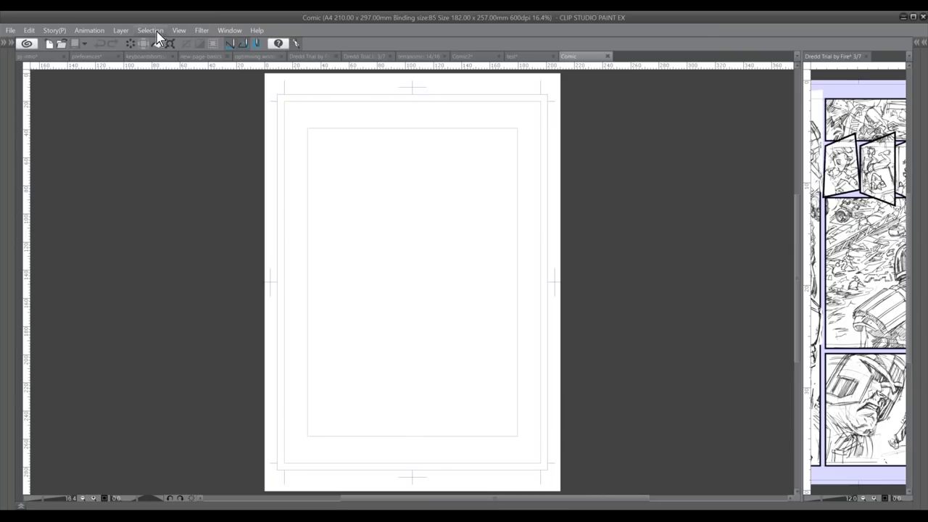
{"action": "left_click", "coordinate": [116, 32]}
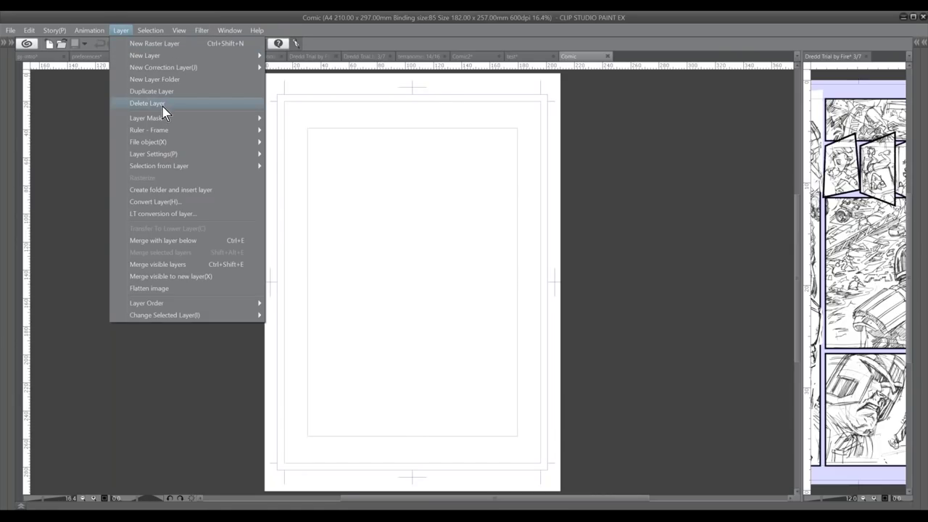
{"action": "mouse_move", "coordinate": [161, 133]}
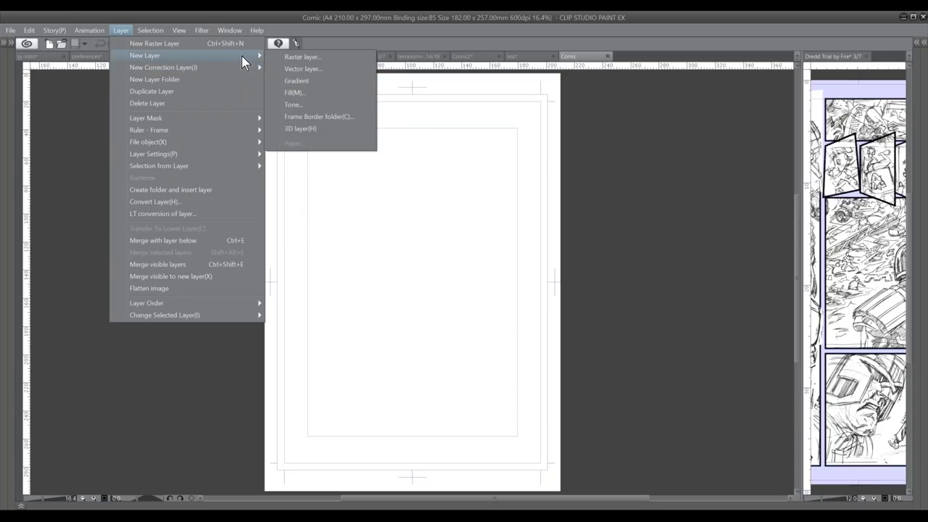
{"action": "left_click", "coordinate": [318, 121]}
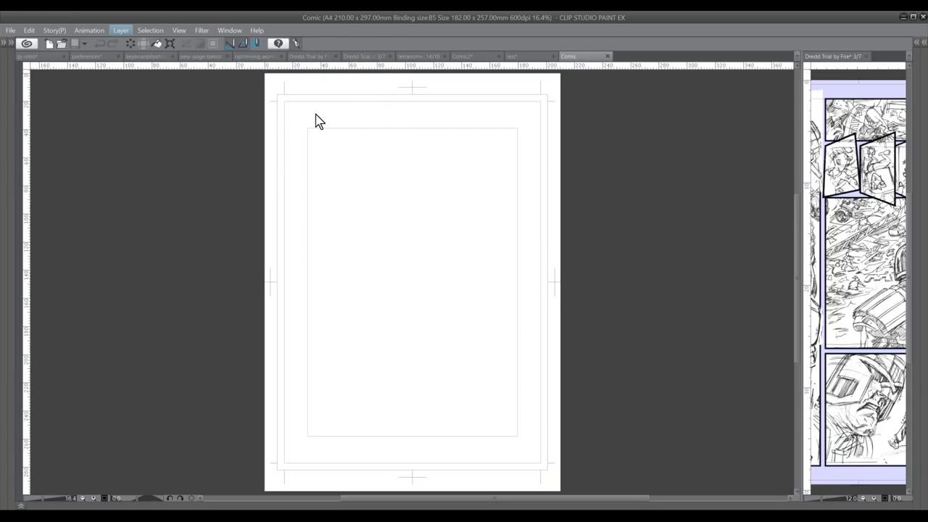
{"action": "left_click", "coordinate": [559, 243]}
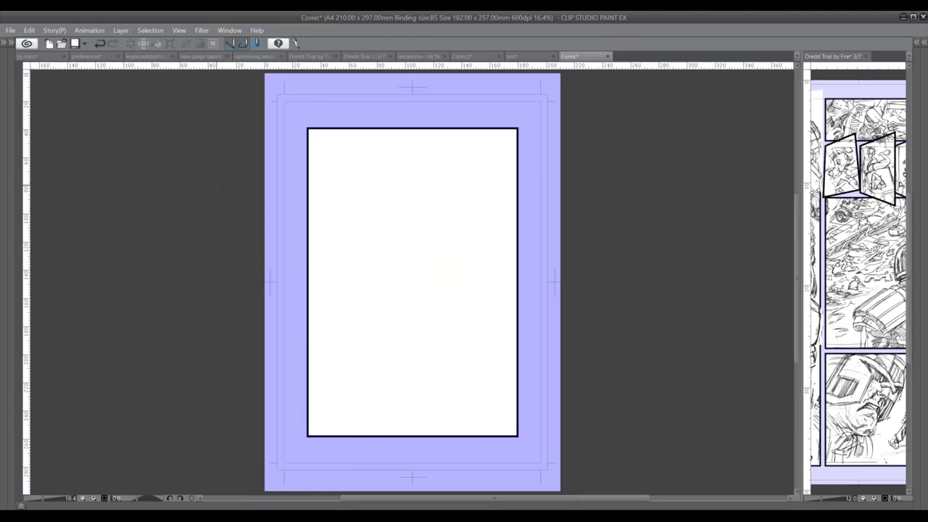
Restore the palettes, select the page's frame border and divide it equally into 3 vertical and 3 horizontal divisions, leaving the folder unchanged
{"action": "key", "text": "Tab"}
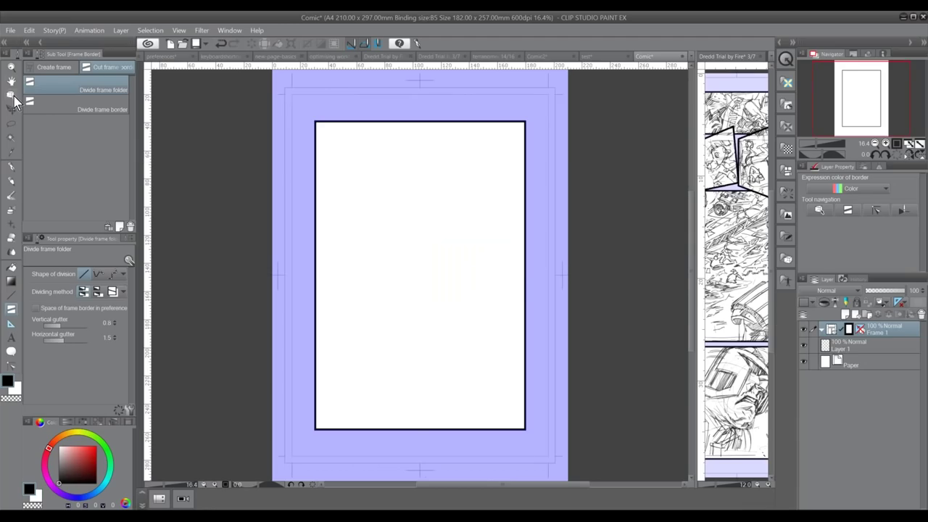
{"action": "left_click", "coordinate": [336, 127]}
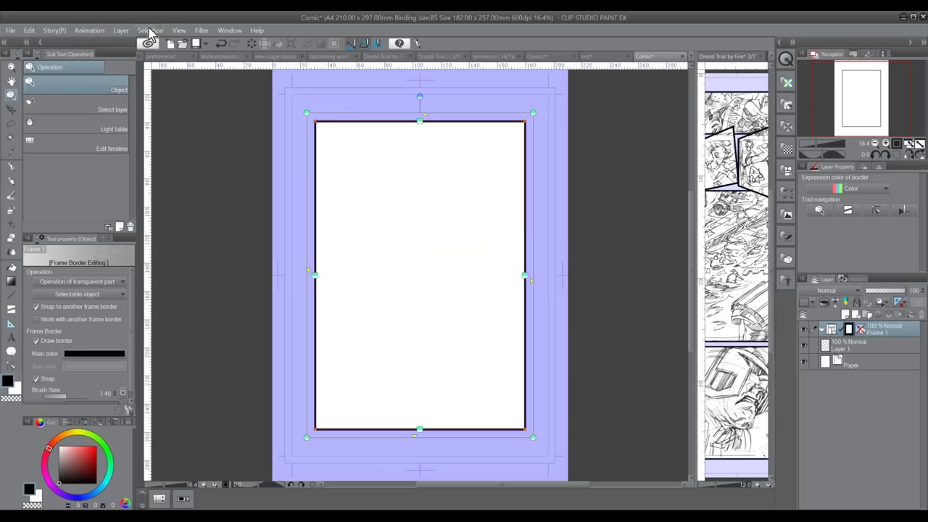
{"action": "left_click", "coordinate": [120, 31]}
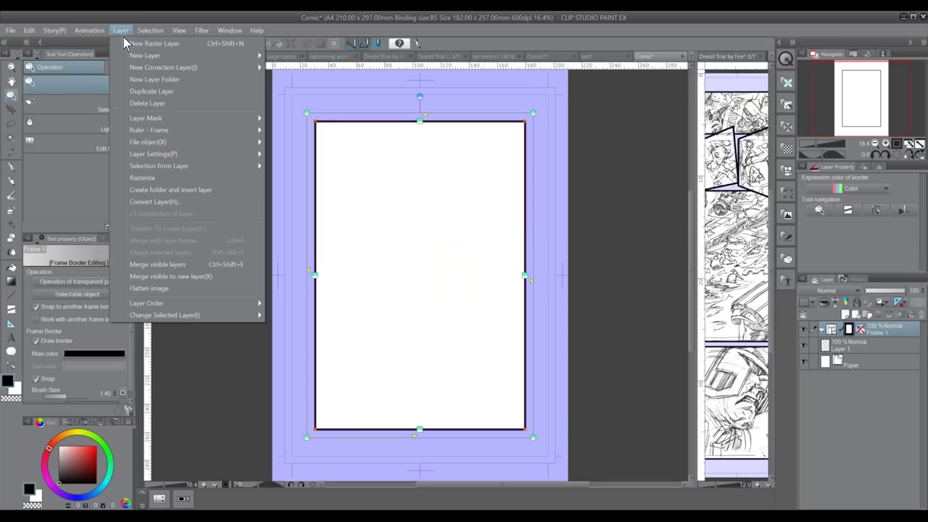
{"action": "mouse_move", "coordinate": [210, 130]}
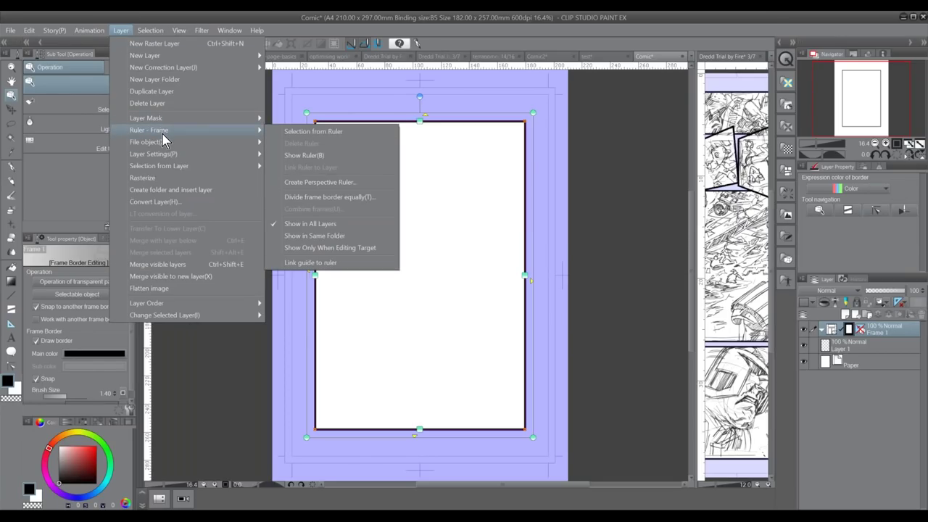
{"action": "left_click", "coordinate": [328, 198]}
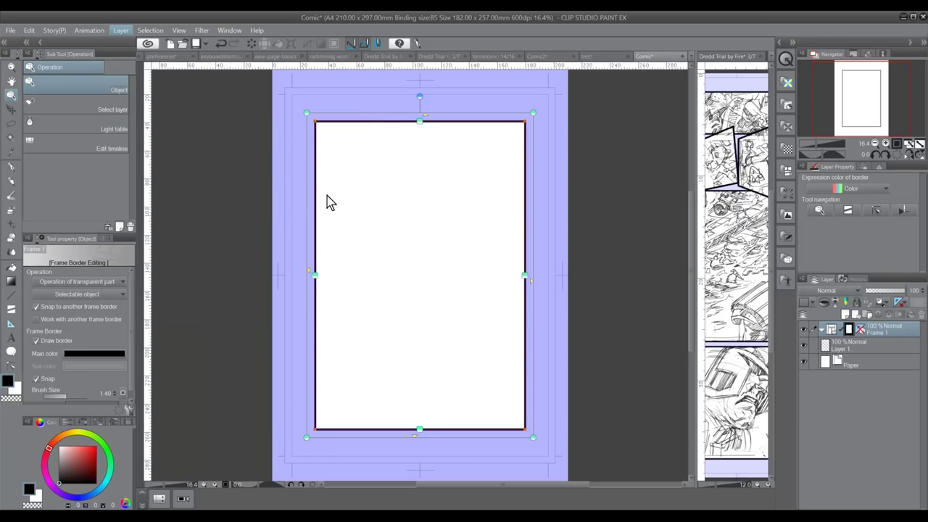
{"action": "left_click", "coordinate": [313, 350]}
{"action": "left_click", "coordinate": [391, 349]}
{"action": "left_click", "coordinate": [398, 365]}
{"action": "left_click", "coordinate": [399, 365]}
{"action": "left_click", "coordinate": [391, 349]}
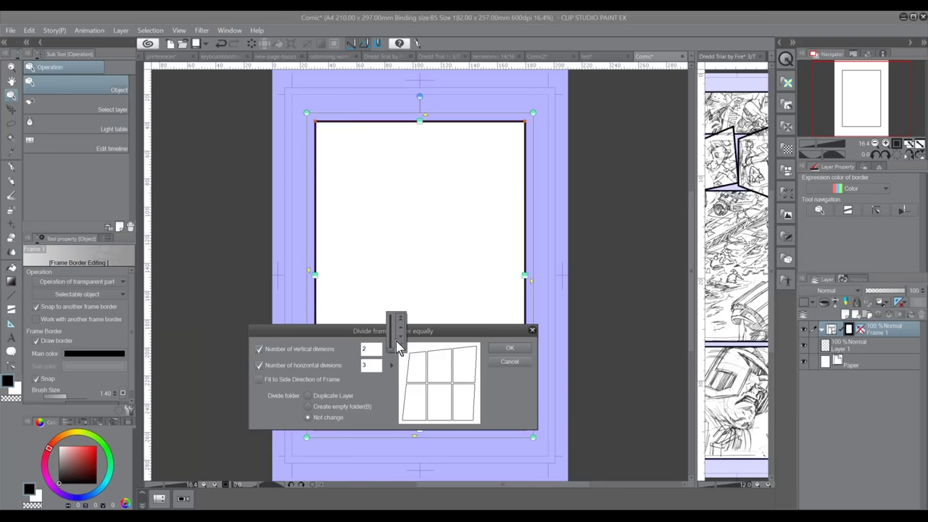
{"action": "left_click", "coordinate": [400, 324]}
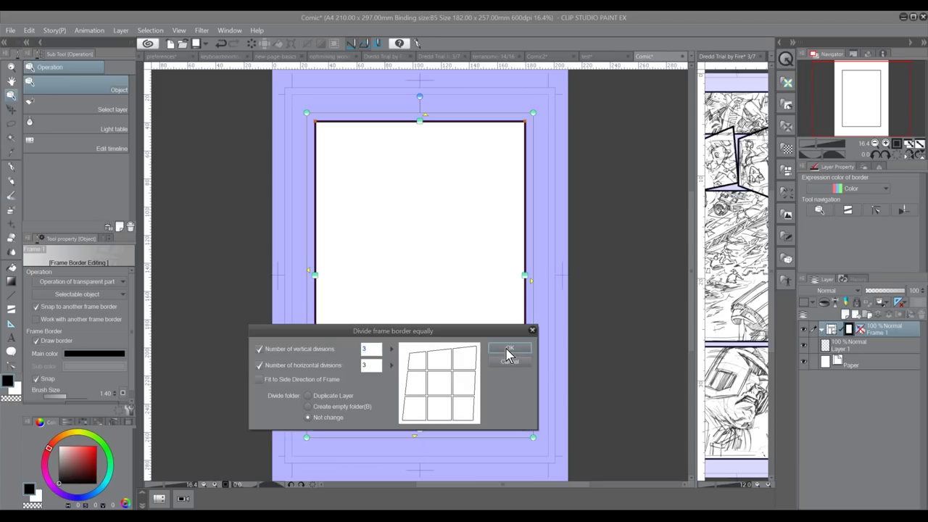
{"action": "left_click", "coordinate": [508, 351]}
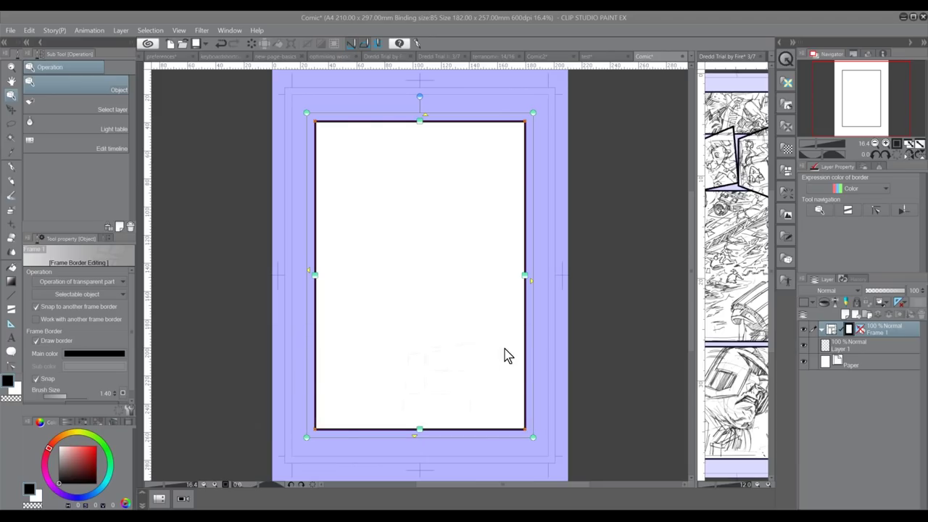
Lower the opacity of the Frame 1 folder to 19%
{"action": "left_click", "coordinate": [883, 290]}
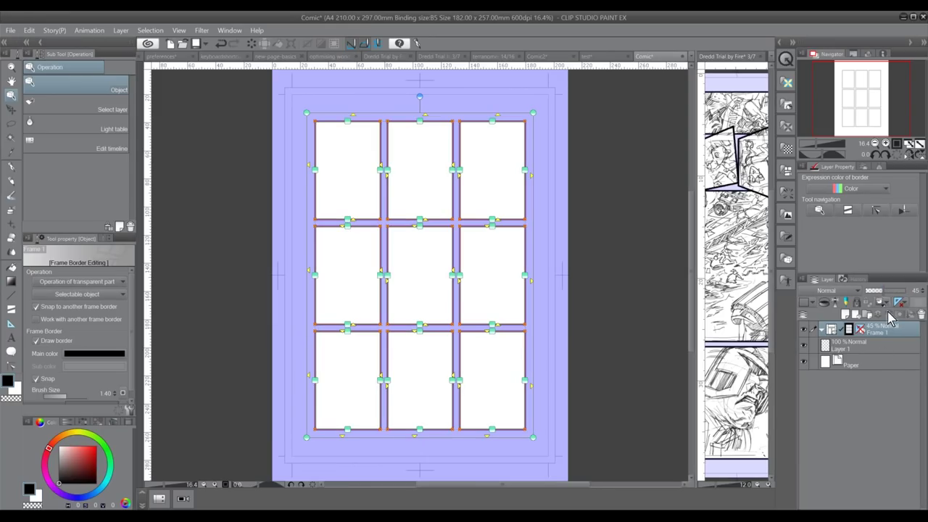
{"action": "left_click", "coordinate": [875, 348]}
{"action": "left_click", "coordinate": [885, 328]}
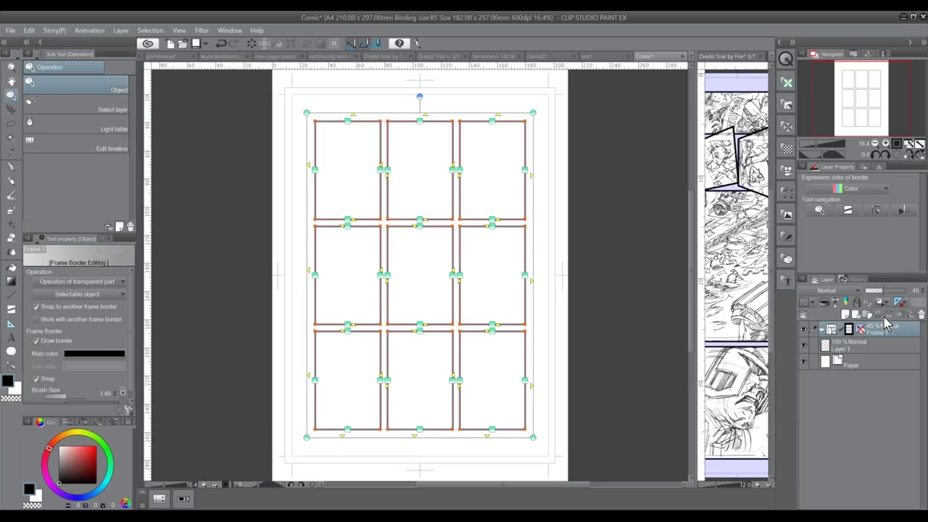
On Layer 1, use the Real pencil to outline the top-left frame, split it into tiers and sketch two small figures in its panels
{"action": "left_click", "coordinate": [868, 352]}
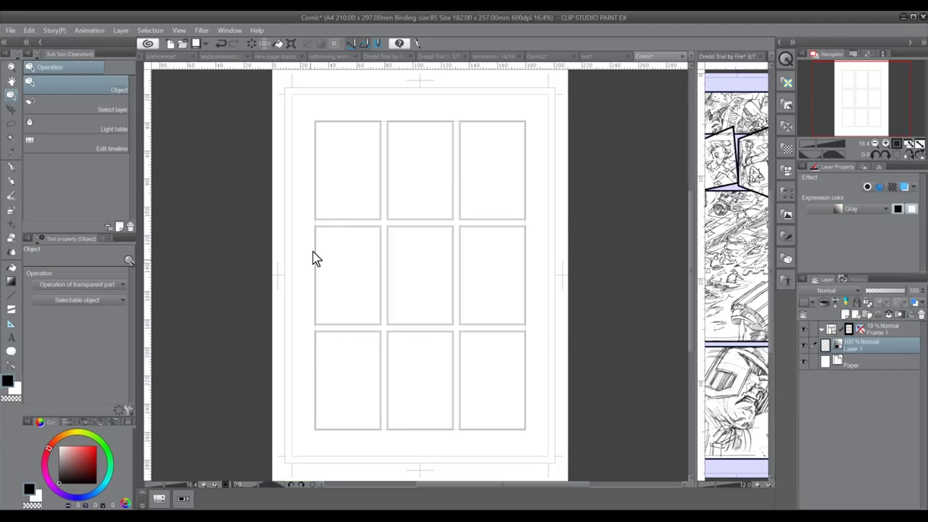
{"action": "scroll", "coordinate": [369, 184], "scroll_direction": "up", "scroll_amount": 4}
{"action": "left_click", "coordinate": [841, 81]}
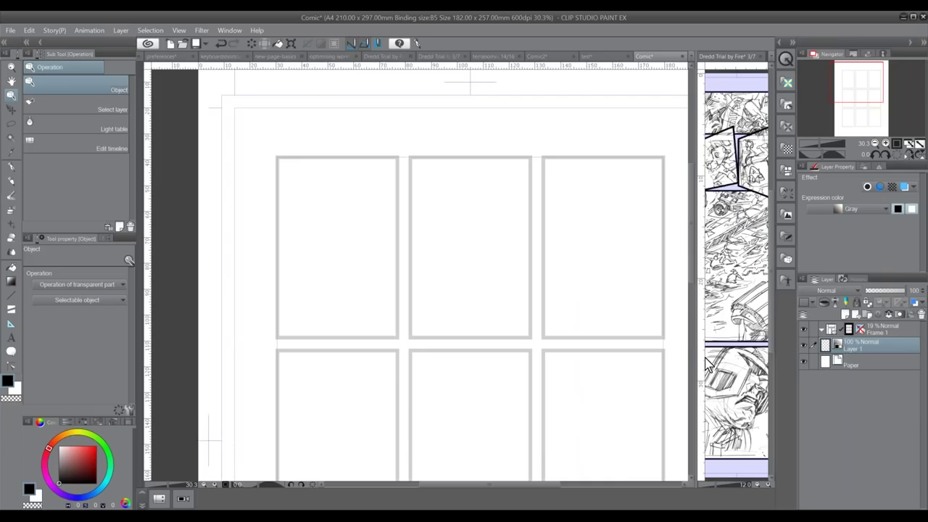
{"action": "left_click", "coordinate": [10, 180]}
{"action": "mouse_move", "coordinate": [278, 159]}
{"action": "left_mouse_down"}
{"action": "mouse_move", "coordinate": [288, 337]}
{"action": "mouse_move", "coordinate": [375, 160]}
{"action": "mouse_move", "coordinate": [398, 162]}
{"action": "mouse_move", "coordinate": [391, 337]}
{"action": "mouse_move", "coordinate": [273, 347]}
{"action": "left_mouse_up"}
{"action": "left_click_drag", "start_coordinate": [280, 207], "coordinate": [269, 346]}
{"action": "left_click_drag", "start_coordinate": [276, 226], "coordinate": [394, 227]}
{"action": "left_click_drag", "start_coordinate": [302, 177], "coordinate": [282, 216]}
{"action": "left_click_drag", "start_coordinate": [300, 190], "coordinate": [320, 232]}
{"action": "left_click_drag", "start_coordinate": [266, 277], "coordinate": [381, 278]}
{"action": "left_click_drag", "start_coordinate": [362, 228], "coordinate": [363, 280]}
{"action": "mouse_move", "coordinate": [375, 245]}
{"action": "left_mouse_down"}
{"action": "mouse_move", "coordinate": [387, 277]}
{"action": "mouse_move", "coordinate": [369, 283]}
{"action": "left_mouse_up"}
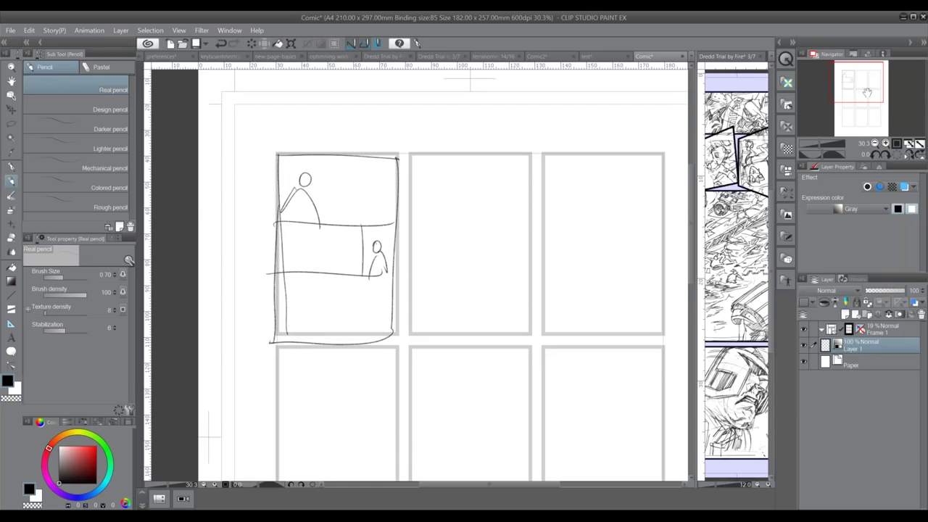
Outline the first frame of the middle row with the Real pencil at 33.3% zoom
{"action": "left_click", "coordinate": [875, 143]}
{"action": "left_click", "coordinate": [874, 143]}
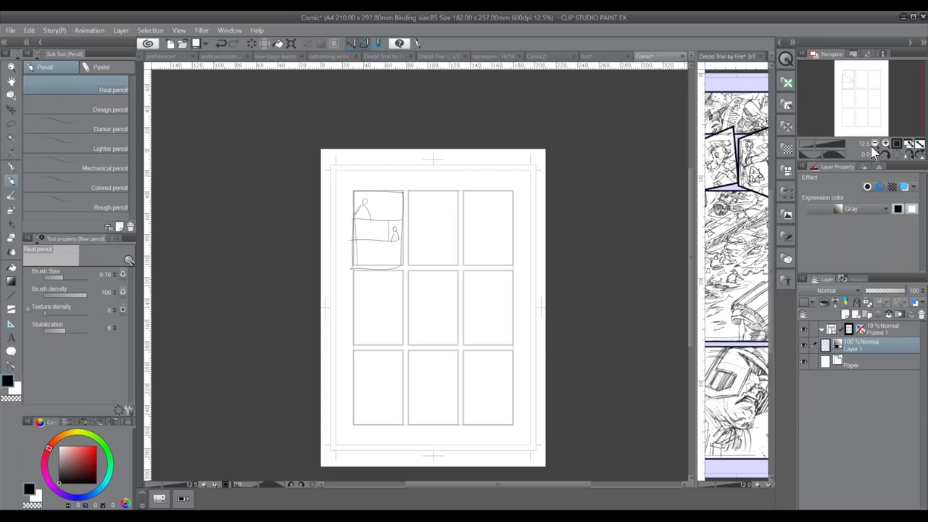
{"action": "left_click", "coordinate": [886, 144]}
{"action": "left_click", "coordinate": [886, 144]}
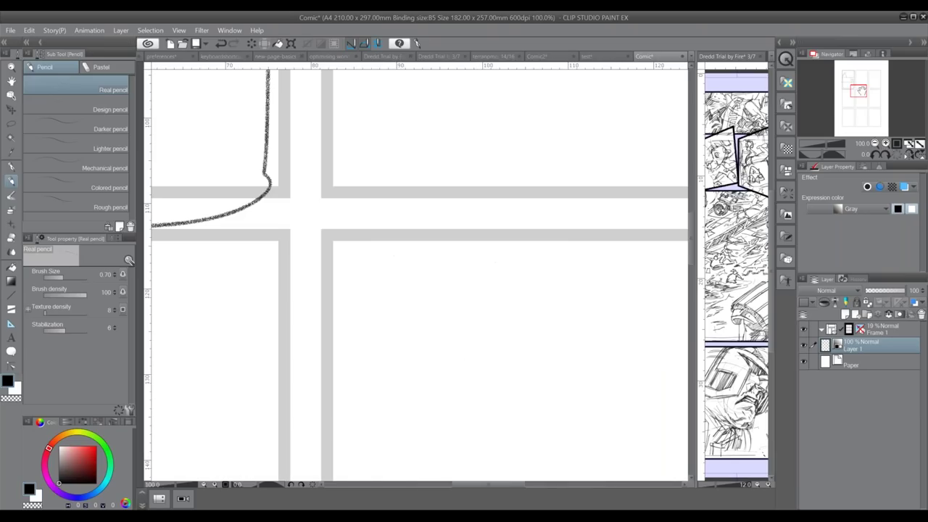
{"action": "left_click", "coordinate": [875, 144]}
{"action": "left_click", "coordinate": [875, 143]}
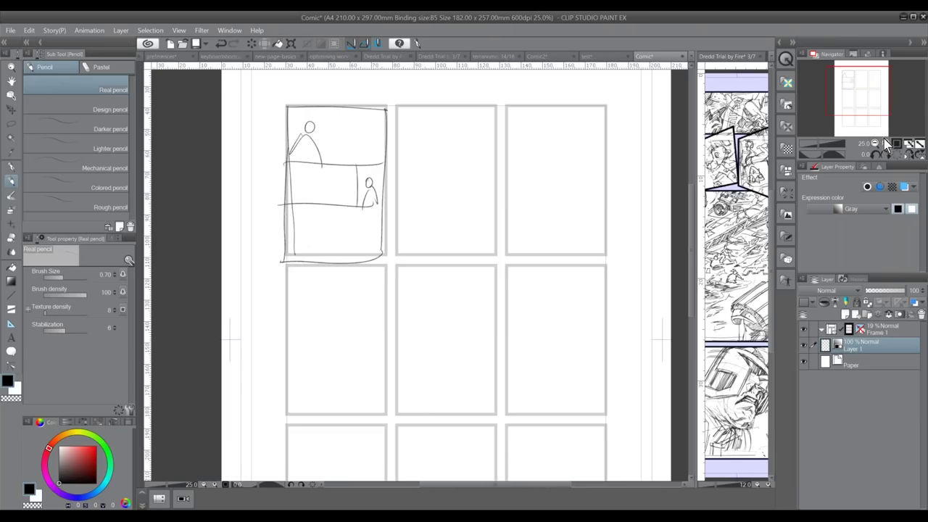
{"action": "left_click", "coordinate": [885, 144]}
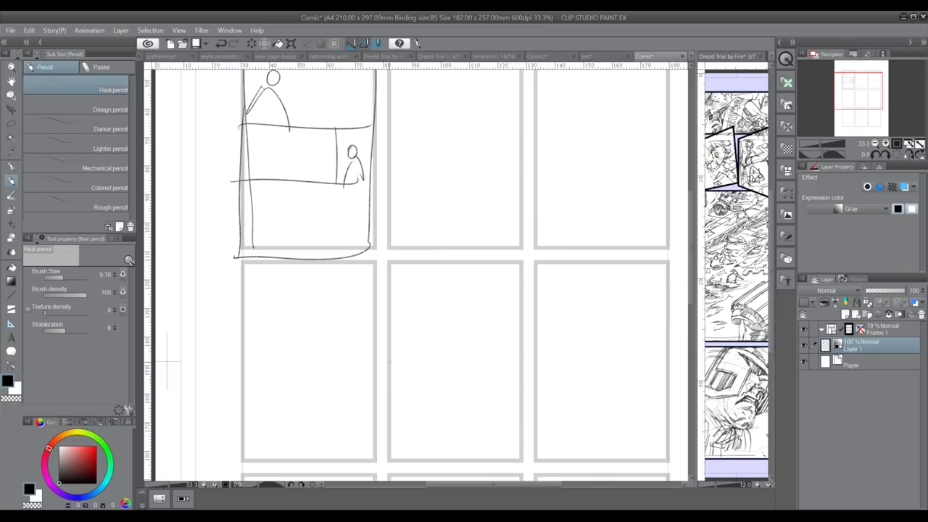
{"action": "mouse_move", "coordinate": [243, 264]}
{"action": "left_mouse_down"}
{"action": "mouse_move", "coordinate": [246, 457]}
{"action": "mouse_move", "coordinate": [382, 264]}
{"action": "mouse_move", "coordinate": [372, 459]}
{"action": "mouse_move", "coordinate": [245, 461]}
{"action": "left_mouse_up"}
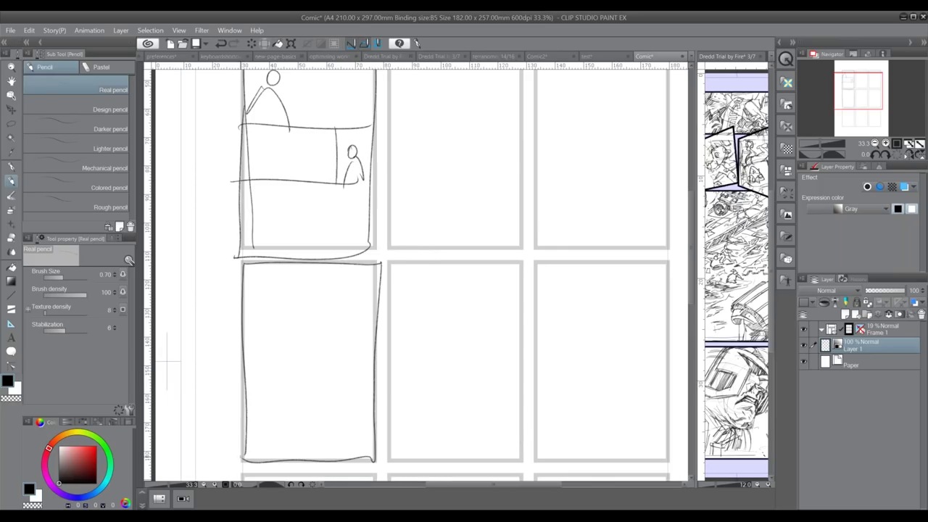
Sketch two figures in the outlined middle-row frame, with speech balloons numbered 1 and 2 and straight tails above them
{"action": "mouse_move", "coordinate": [266, 274]}
{"action": "left_mouse_down"}
{"action": "mouse_move", "coordinate": [308, 309]}
{"action": "mouse_move", "coordinate": [293, 272]}
{"action": "mouse_move", "coordinate": [282, 269]}
{"action": "mouse_move", "coordinate": [281, 306]}
{"action": "left_mouse_up"}
{"action": "mouse_move", "coordinate": [349, 274]}
{"action": "left_mouse_down"}
{"action": "mouse_move", "coordinate": [370, 294]}
{"action": "mouse_move", "coordinate": [351, 274]}
{"action": "left_mouse_up"}
{"action": "left_click_drag", "start_coordinate": [337, 303], "coordinate": [357, 308]}
{"action": "mouse_move", "coordinate": [276, 370]}
{"action": "left_mouse_down"}
{"action": "mouse_move", "coordinate": [267, 392]}
{"action": "mouse_move", "coordinate": [278, 371]}
{"action": "left_mouse_up"}
{"action": "mouse_move", "coordinate": [254, 430]}
{"action": "left_mouse_down"}
{"action": "mouse_move", "coordinate": [297, 441]}
{"action": "mouse_move", "coordinate": [298, 455]}
{"action": "left_mouse_up"}
{"action": "left_click_drag", "start_coordinate": [351, 373], "coordinate": [362, 376]}
{"action": "mouse_move", "coordinate": [341, 411]}
{"action": "left_mouse_down"}
{"action": "mouse_move", "coordinate": [371, 440]}
{"action": "mouse_move", "coordinate": [319, 449]}
{"action": "left_mouse_up"}
{"action": "left_click_drag", "start_coordinate": [275, 322], "coordinate": [276, 350]}
{"action": "left_click_drag", "start_coordinate": [341, 330], "coordinate": [343, 357]}
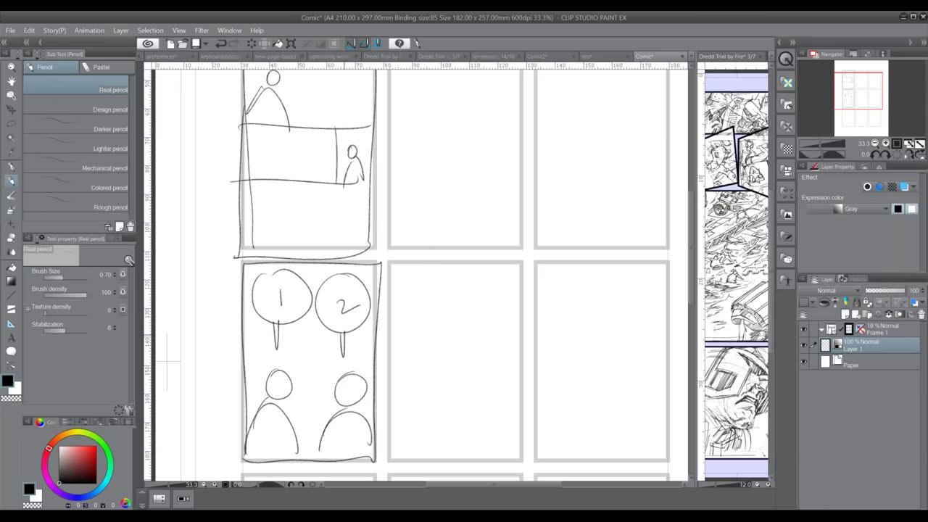
Redraw the tails of balloons 1 and 2 so they cross toward the opposite figures
{"action": "mouse_move", "coordinate": [276, 340]}
{"action": "left_mouse_down"}
{"action": "mouse_move", "coordinate": [266, 342]}
{"action": "mouse_move", "coordinate": [347, 351]}
{"action": "left_mouse_up"}
{"action": "mouse_move", "coordinate": [256, 310]}
{"action": "left_mouse_down"}
{"action": "mouse_move", "coordinate": [295, 330]}
{"action": "mouse_move", "coordinate": [319, 366]}
{"action": "left_mouse_up"}
{"action": "left_click_drag", "start_coordinate": [303, 320], "coordinate": [314, 360]}
{"action": "mouse_move", "coordinate": [331, 325]}
{"action": "left_mouse_down"}
{"action": "mouse_move", "coordinate": [281, 361]}
{"action": "mouse_move", "coordinate": [357, 327]}
{"action": "left_mouse_up"}
{"action": "left_click_drag", "start_coordinate": [280, 369], "coordinate": [281, 371]}
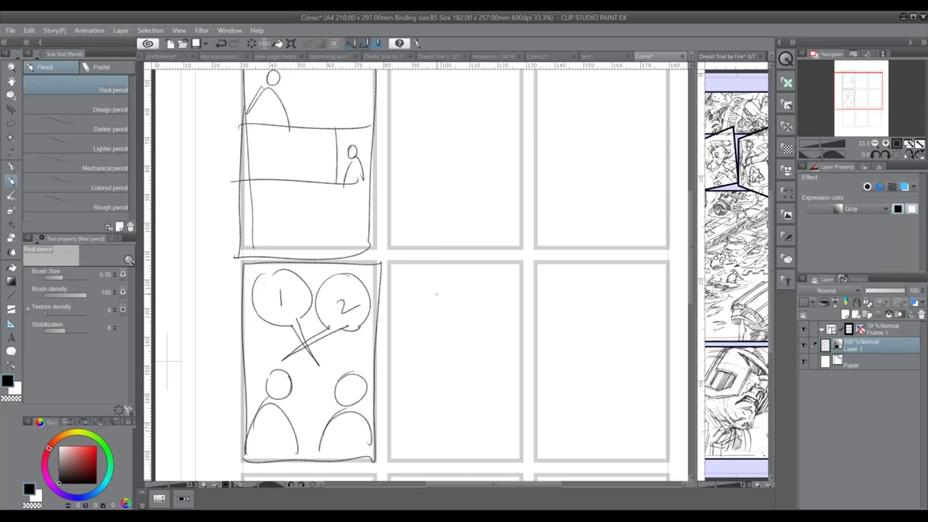
Sketch a box containing three lines of scribbled text in the upper part of the centre frame
{"action": "left_click_drag", "start_coordinate": [402, 289], "coordinate": [457, 288]}
{"action": "left_click_drag", "start_coordinate": [467, 290], "coordinate": [501, 289]}
{"action": "left_click_drag", "start_coordinate": [406, 312], "coordinate": [523, 305]}
{"action": "left_click_drag", "start_coordinate": [406, 334], "coordinate": [527, 332]}
{"action": "mouse_move", "coordinate": [404, 283]}
{"action": "left_mouse_down"}
{"action": "mouse_move", "coordinate": [448, 351]}
{"action": "mouse_move", "coordinate": [533, 338]}
{"action": "mouse_move", "coordinate": [439, 279]}
{"action": "mouse_move", "coordinate": [411, 280]}
{"action": "left_mouse_up"}
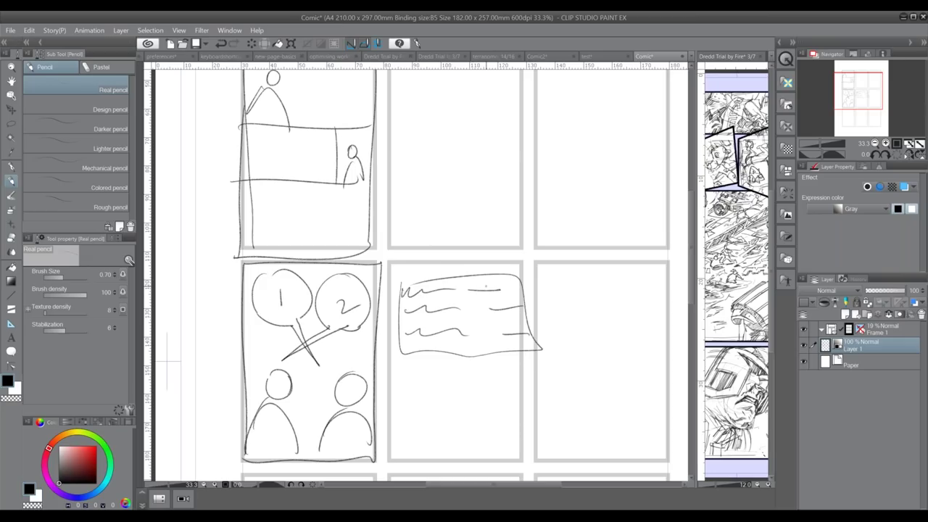
Sketch three figures with lettered heads beneath the text box and mark the three text lines with matching letters
{"action": "mouse_move", "coordinate": [414, 422]}
{"action": "left_mouse_down"}
{"action": "mouse_move", "coordinate": [415, 400]}
{"action": "mouse_move", "coordinate": [428, 426]}
{"action": "left_mouse_up"}
{"action": "left_click_drag", "start_coordinate": [464, 282], "coordinate": [467, 343]}
{"action": "mouse_move", "coordinate": [416, 408]}
{"action": "left_mouse_down"}
{"action": "mouse_move", "coordinate": [417, 423]}
{"action": "mouse_move", "coordinate": [485, 409]}
{"action": "mouse_move", "coordinate": [488, 420]}
{"action": "mouse_move", "coordinate": [494, 400]}
{"action": "mouse_move", "coordinate": [418, 399]}
{"action": "mouse_move", "coordinate": [427, 399]}
{"action": "left_mouse_up"}
{"action": "mouse_move", "coordinate": [401, 458]}
{"action": "left_mouse_down"}
{"action": "mouse_move", "coordinate": [440, 457]}
{"action": "mouse_move", "coordinate": [420, 433]}
{"action": "left_mouse_up"}
{"action": "left_click_drag", "start_coordinate": [442, 450], "coordinate": [514, 454]}
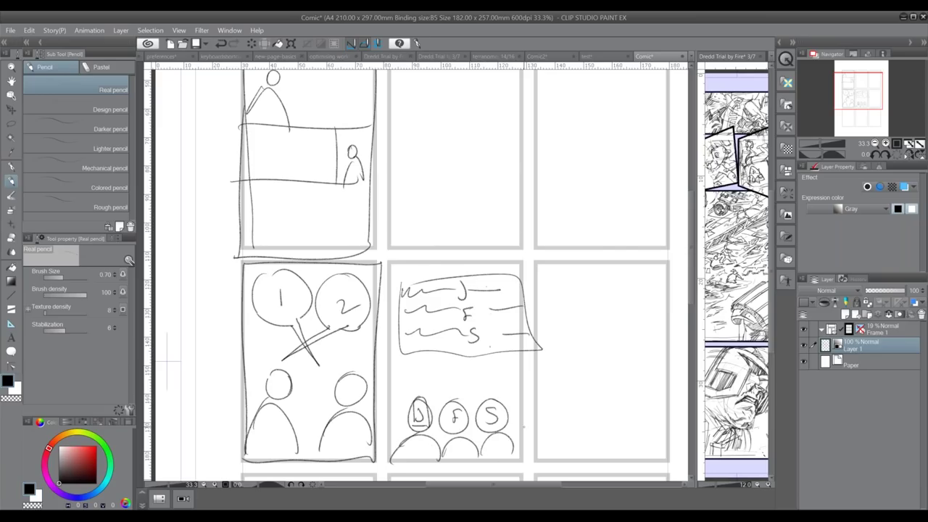
Sketch a plane with a cluster of small figures in the upper part of the top-centre frame
{"action": "left_click_drag", "start_coordinate": [518, 433], "coordinate": [487, 416]}
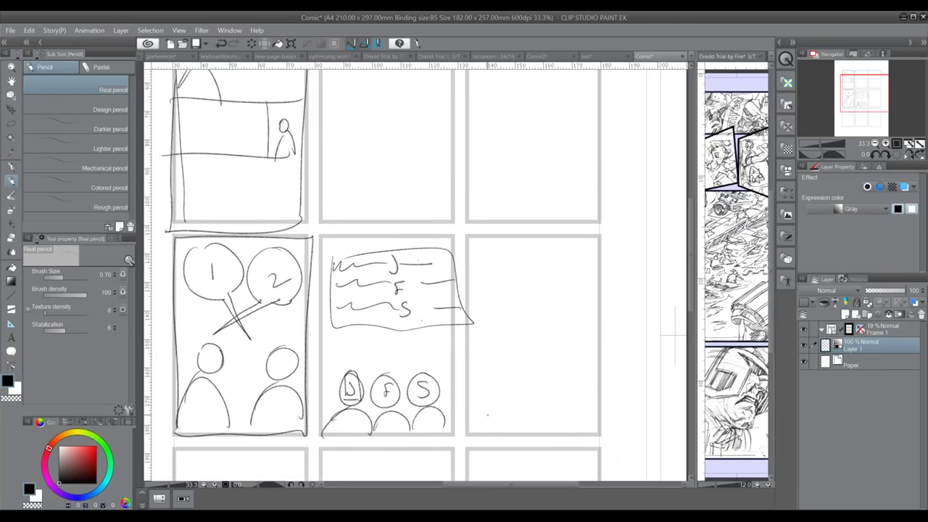
{"action": "left_click_drag", "start_coordinate": [674, 337], "coordinate": [709, 447]}
{"action": "mouse_move", "coordinate": [461, 180]}
{"action": "left_mouse_down"}
{"action": "mouse_move", "coordinate": [451, 183]}
{"action": "mouse_move", "coordinate": [479, 181]}
{"action": "mouse_move", "coordinate": [470, 178]}
{"action": "left_mouse_up"}
{"action": "left_click_drag", "start_coordinate": [442, 212], "coordinate": [455, 204]}
{"action": "mouse_move", "coordinate": [382, 193]}
{"action": "left_mouse_down"}
{"action": "mouse_move", "coordinate": [427, 199]}
{"action": "mouse_move", "coordinate": [392, 202]}
{"action": "mouse_move", "coordinate": [395, 190]}
{"action": "left_mouse_up"}
{"action": "mouse_move", "coordinate": [383, 208]}
{"action": "left_mouse_down"}
{"action": "mouse_move", "coordinate": [459, 222]}
{"action": "mouse_move", "coordinate": [449, 204]}
{"action": "mouse_move", "coordinate": [427, 197]}
{"action": "mouse_move", "coordinate": [451, 205]}
{"action": "mouse_move", "coordinate": [427, 197]}
{"action": "mouse_move", "coordinate": [435, 209]}
{"action": "mouse_move", "coordinate": [438, 201]}
{"action": "left_mouse_up"}
{"action": "left_click_drag", "start_coordinate": [443, 195], "coordinate": [450, 201]}
Sketch three figures on a ground line beneath the plane in the top-centre frame
{"action": "left_click_drag", "start_coordinate": [391, 280], "coordinate": [504, 276]}
{"action": "mouse_move", "coordinate": [403, 243]}
{"action": "left_mouse_down"}
{"action": "mouse_move", "coordinate": [396, 252]}
{"action": "mouse_move", "coordinate": [403, 242]}
{"action": "mouse_move", "coordinate": [440, 242]}
{"action": "mouse_move", "coordinate": [469, 254]}
{"action": "mouse_move", "coordinate": [478, 242]}
{"action": "left_mouse_up"}
{"action": "left_click_drag", "start_coordinate": [428, 283], "coordinate": [454, 281]}
{"action": "left_click_drag", "start_coordinate": [396, 281], "coordinate": [416, 280]}
{"action": "left_click_drag", "start_coordinate": [421, 281], "coordinate": [438, 260]}
{"action": "left_click_drag", "start_coordinate": [386, 284], "coordinate": [406, 271]}
{"action": "left_click_drag", "start_coordinate": [465, 284], "coordinate": [493, 282]}
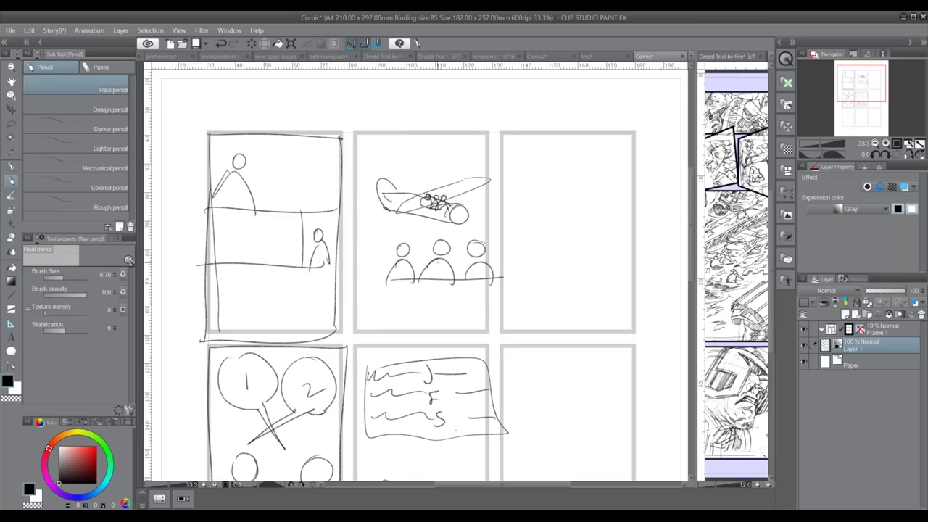
Add speech balloons numbered 1, 2 and 3 above the three figures and a leftward arrow beneath them
{"action": "mouse_move", "coordinate": [469, 174]}
{"action": "left_mouse_down"}
{"action": "mouse_move", "coordinate": [464, 213]}
{"action": "mouse_move", "coordinate": [475, 171]}
{"action": "left_mouse_up"}
{"action": "left_click_drag", "start_coordinate": [480, 216], "coordinate": [478, 232]}
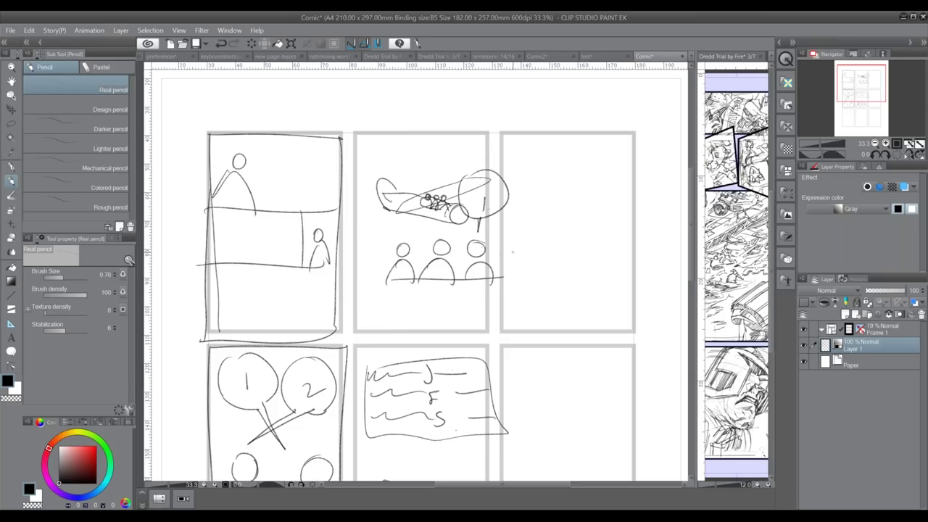
{"action": "mouse_move", "coordinate": [481, 267]}
{"action": "left_mouse_down"}
{"action": "mouse_move", "coordinate": [403, 294]}
{"action": "mouse_move", "coordinate": [419, 303]}
{"action": "left_mouse_up"}
{"action": "mouse_move", "coordinate": [409, 228]}
{"action": "left_mouse_down"}
{"action": "mouse_move", "coordinate": [418, 233]}
{"action": "mouse_move", "coordinate": [420, 220]}
{"action": "mouse_move", "coordinate": [464, 232]}
{"action": "mouse_move", "coordinate": [461, 245]}
{"action": "left_mouse_up"}
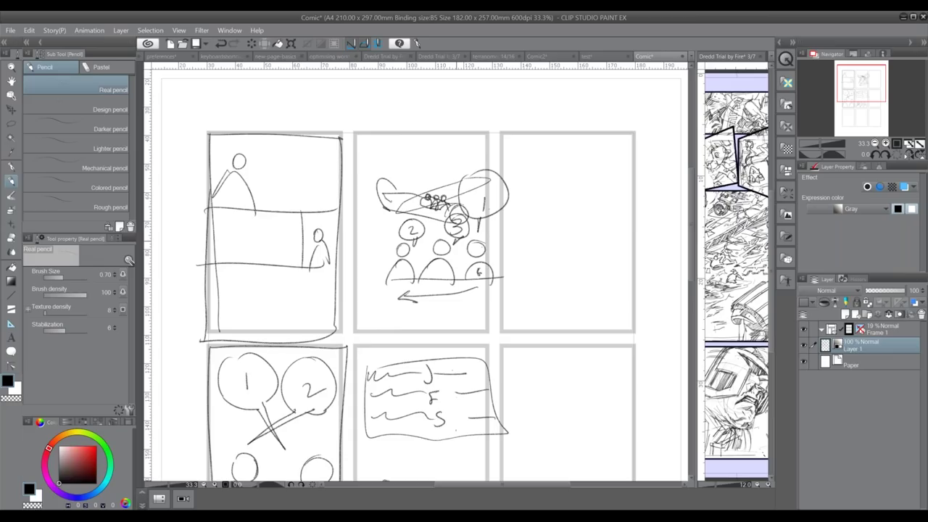
Stack balloons 1, 2 and 3 in the top-right frame and draw tails toward a row of the numbers 1, 2 and 3 below
{"action": "mouse_move", "coordinate": [525, 151]}
{"action": "left_mouse_down"}
{"action": "mouse_move", "coordinate": [534, 186]}
{"action": "mouse_move", "coordinate": [520, 211]}
{"action": "left_mouse_up"}
{"action": "left_click_drag", "start_coordinate": [538, 157], "coordinate": [548, 156]}
{"action": "mouse_move", "coordinate": [521, 264]}
{"action": "left_mouse_down"}
{"action": "mouse_move", "coordinate": [519, 285]}
{"action": "mouse_move", "coordinate": [589, 286]}
{"action": "left_mouse_up"}
{"action": "left_click_drag", "start_coordinate": [538, 144], "coordinate": [507, 253]}
{"action": "left_click_drag", "start_coordinate": [537, 171], "coordinate": [555, 254]}
{"action": "left_click_drag", "start_coordinate": [538, 197], "coordinate": [585, 251]}
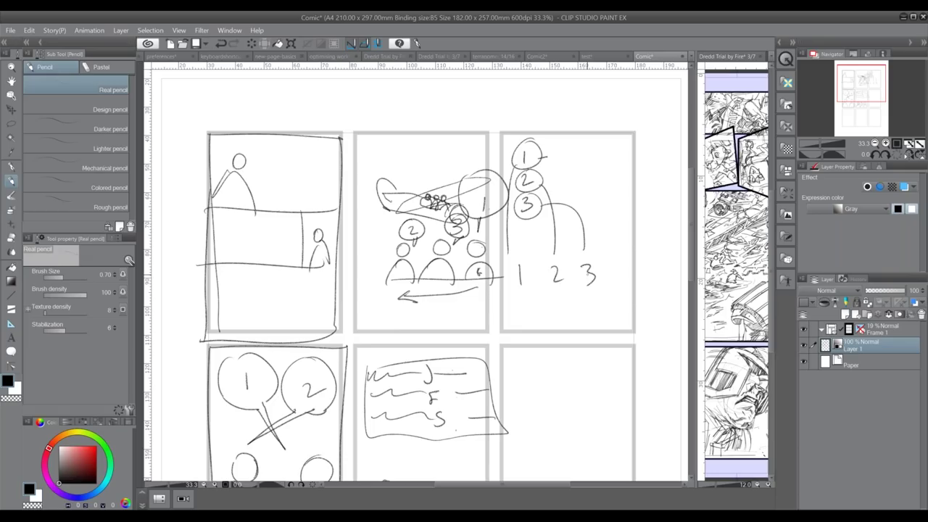
Turn the lower row of numbers 1, 2 and 3 into figures by adding circled heads and shoulders
{"action": "mouse_move", "coordinate": [506, 306]}
{"action": "left_mouse_down"}
{"action": "mouse_move", "coordinate": [541, 294]}
{"action": "mouse_move", "coordinate": [507, 303]}
{"action": "mouse_move", "coordinate": [567, 306]}
{"action": "left_mouse_up"}
{"action": "left_click_drag", "start_coordinate": [522, 253], "coordinate": [520, 254]}
{"action": "left_click_drag", "start_coordinate": [558, 261], "coordinate": [586, 264]}
{"action": "mouse_move", "coordinate": [577, 312]}
{"action": "left_mouse_down"}
{"action": "mouse_move", "coordinate": [614, 312]}
{"action": "mouse_move", "coordinate": [604, 314]}
{"action": "left_mouse_up"}
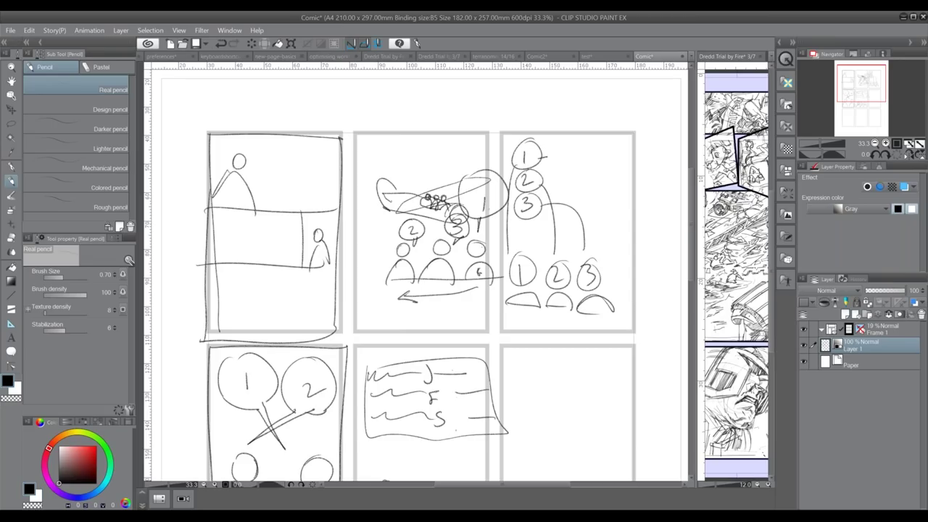
Outline the middle-right frame and divide it into a full-width upper panel and two lower panels
{"action": "left_click_drag", "start_coordinate": [538, 423], "coordinate": [454, 259]}
{"action": "mouse_move", "coordinate": [419, 179]}
{"action": "left_mouse_down"}
{"action": "mouse_move", "coordinate": [420, 375]}
{"action": "mouse_move", "coordinate": [564, 183]}
{"action": "mouse_move", "coordinate": [555, 363]}
{"action": "mouse_move", "coordinate": [519, 382]}
{"action": "mouse_move", "coordinate": [406, 376]}
{"action": "left_mouse_up"}
{"action": "left_click_drag", "start_coordinate": [416, 258], "coordinate": [560, 265]}
{"action": "left_click_drag", "start_coordinate": [486, 261], "coordinate": [494, 395]}
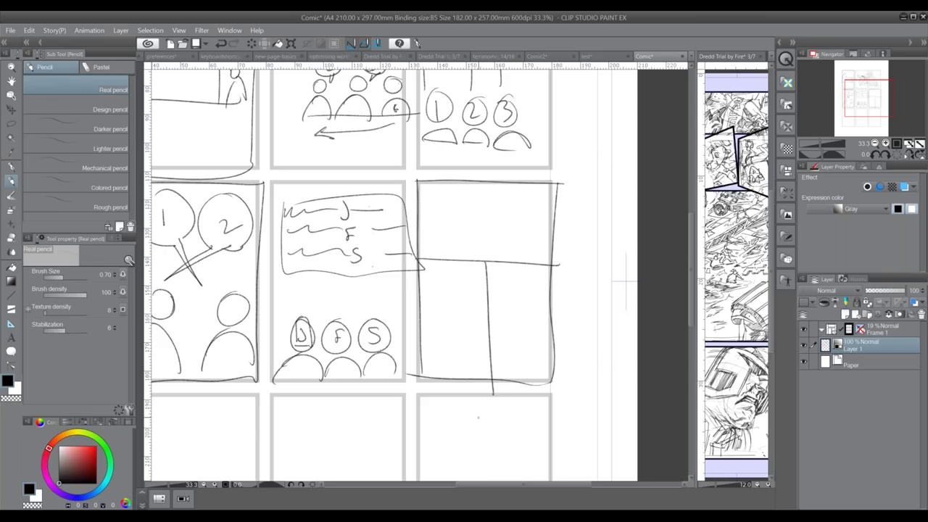
Split the upper panel of the middle-right frame in half and sketch a heavier border with crossing dividers in its left half
{"action": "left_click_drag", "start_coordinate": [488, 183], "coordinate": [489, 255]}
{"action": "mouse_move", "coordinate": [487, 219]}
{"action": "left_mouse_down"}
{"action": "mouse_move", "coordinate": [413, 219]}
{"action": "mouse_move", "coordinate": [454, 219]}
{"action": "left_mouse_up"}
{"action": "left_click_drag", "start_coordinate": [486, 178], "coordinate": [487, 263]}
{"action": "left_click_drag", "start_coordinate": [490, 262], "coordinate": [420, 263]}
{"action": "left_click_drag", "start_coordinate": [481, 233], "coordinate": [488, 264]}
{"action": "left_click_drag", "start_coordinate": [453, 203], "coordinate": [454, 238]}
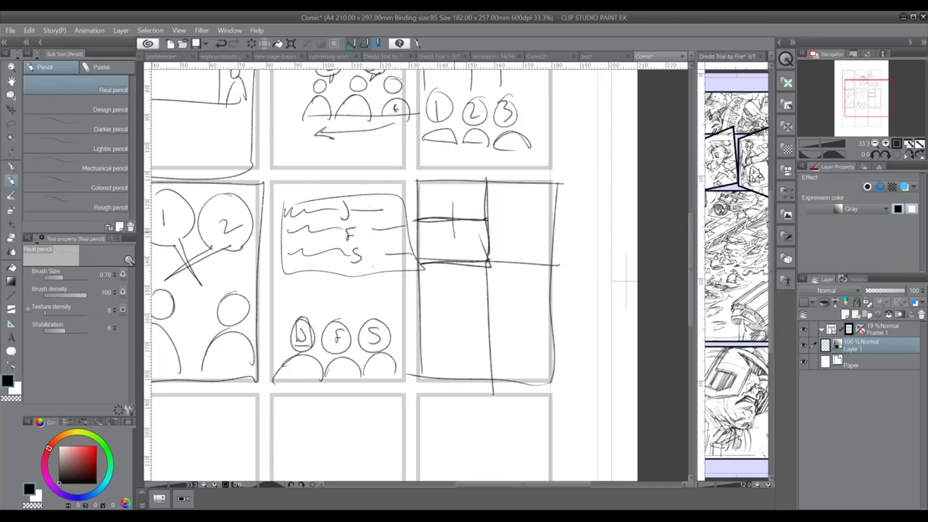
Clear the crossing dividers from the upper panel's left half in the middle-right frame and split its right half into two stacked panels
{"action": "left_click_drag", "start_coordinate": [514, 217], "coordinate": [519, 226]}
{"action": "left_click_drag", "start_coordinate": [456, 198], "coordinate": [465, 242]}
{"action": "mouse_move", "coordinate": [511, 214]}
{"action": "left_mouse_down"}
{"action": "mouse_move", "coordinate": [511, 232]}
{"action": "mouse_move", "coordinate": [452, 220]}
{"action": "mouse_move", "coordinate": [517, 229]}
{"action": "left_mouse_up"}
{"action": "left_click_drag", "start_coordinate": [427, 220], "coordinate": [476, 219]}
{"action": "left_click_drag", "start_coordinate": [487, 182], "coordinate": [489, 260]}
{"action": "left_click_drag", "start_coordinate": [453, 196], "coordinate": [454, 208]}
{"action": "left_click_drag", "start_coordinate": [507, 207], "coordinate": [522, 218]}
{"action": "left_click_drag", "start_coordinate": [455, 233], "coordinate": [458, 250]}
{"action": "left_click_drag", "start_coordinate": [508, 214], "coordinate": [491, 218]}
{"action": "left_click_drag", "start_coordinate": [486, 181], "coordinate": [486, 264]}
{"action": "left_click_drag", "start_coordinate": [482, 224], "coordinate": [548, 226]}
Number the three upper panels 1, 2 and 3 and draw a zigzag reading path from them down past the frame
{"action": "left_click_drag", "start_coordinate": [454, 212], "coordinate": [457, 228]}
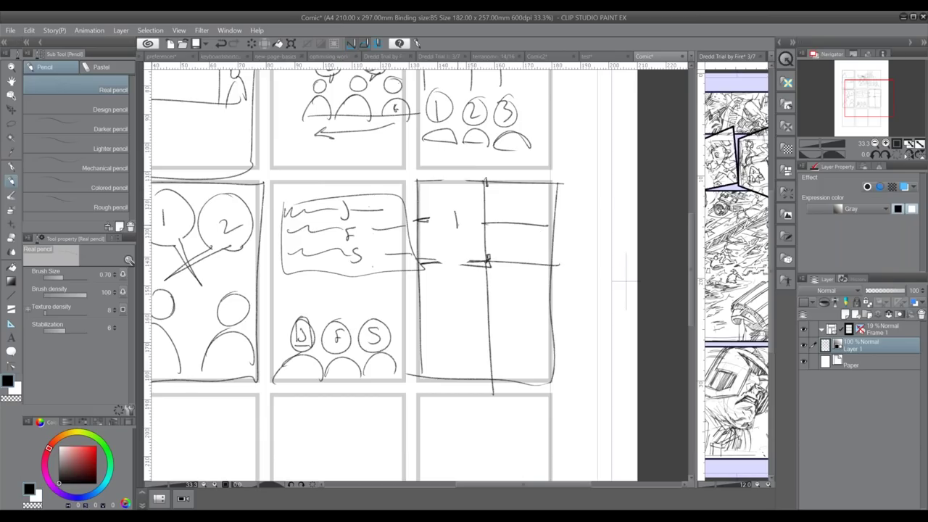
{"action": "left_click_drag", "start_coordinate": [513, 201], "coordinate": [531, 208]}
{"action": "left_click_drag", "start_coordinate": [516, 237], "coordinate": [517, 251]}
{"action": "mouse_move", "coordinate": [450, 203]}
{"action": "left_mouse_down"}
{"action": "mouse_move", "coordinate": [481, 203]}
{"action": "mouse_move", "coordinate": [466, 270]}
{"action": "mouse_move", "coordinate": [534, 283]}
{"action": "left_mouse_up"}
{"action": "mouse_move", "coordinate": [454, 203]}
{"action": "left_mouse_down"}
{"action": "mouse_move", "coordinate": [426, 321]}
{"action": "mouse_move", "coordinate": [526, 202]}
{"action": "mouse_move", "coordinate": [423, 321]}
{"action": "mouse_move", "coordinate": [527, 310]}
{"action": "mouse_move", "coordinate": [535, 378]}
{"action": "mouse_move", "coordinate": [496, 444]}
{"action": "mouse_move", "coordinate": [528, 440]}
{"action": "left_mouse_up"}
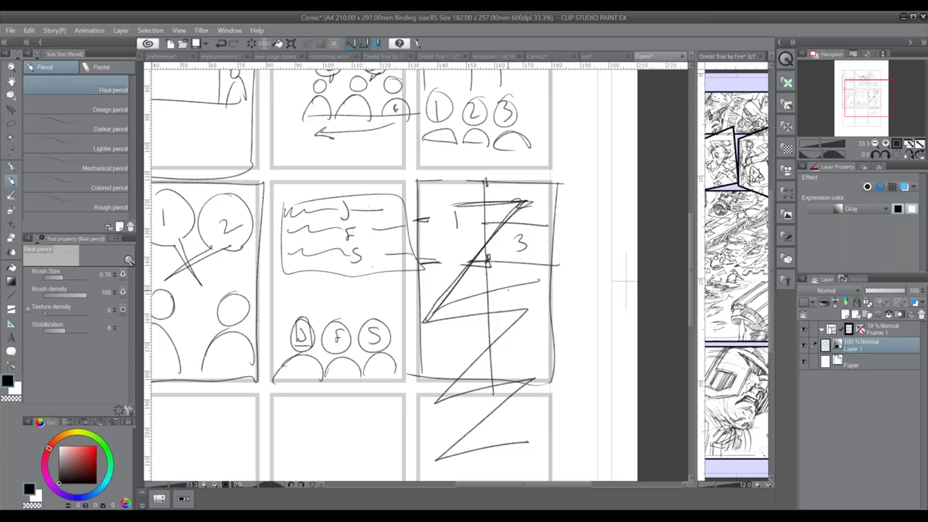
Outline the bottom-left frame and sketch a large foreground head with shoulders plus two progressively smaller figures behind it
{"action": "left_click_drag", "start_coordinate": [406, 399], "coordinate": [396, 313]}
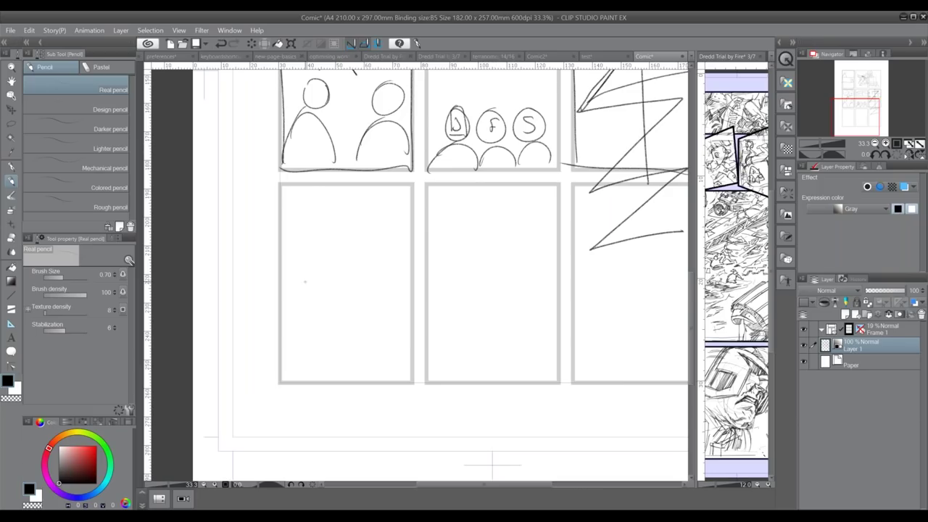
{"action": "mouse_move", "coordinate": [282, 184]}
{"action": "left_mouse_down"}
{"action": "mouse_move", "coordinate": [403, 183]}
{"action": "mouse_move", "coordinate": [271, 380]}
{"action": "mouse_move", "coordinate": [417, 369]}
{"action": "left_mouse_up"}
{"action": "left_click_drag", "start_coordinate": [413, 187], "coordinate": [414, 370]}
{"action": "left_click_drag", "start_coordinate": [297, 255], "coordinate": [279, 279]}
{"action": "left_click_drag", "start_coordinate": [284, 333], "coordinate": [331, 372]}
{"action": "left_click_drag", "start_coordinate": [362, 281], "coordinate": [360, 283]}
{"action": "left_click_drag", "start_coordinate": [342, 339], "coordinate": [392, 343]}
{"action": "left_click_drag", "start_coordinate": [335, 369], "coordinate": [344, 332]}
{"action": "mouse_move", "coordinate": [398, 287]}
{"action": "left_mouse_down"}
{"action": "mouse_move", "coordinate": [415, 326]}
{"action": "mouse_move", "coordinate": [380, 322]}
{"action": "left_mouse_up"}
Draw three speech balloons with tails above the figures in the bottom-left frame, stepping down in size from large to small
{"action": "mouse_move", "coordinate": [344, 178]}
{"action": "left_mouse_down"}
{"action": "mouse_move", "coordinate": [277, 226]}
{"action": "mouse_move", "coordinate": [318, 222]}
{"action": "left_mouse_up"}
{"action": "mouse_move", "coordinate": [370, 194]}
{"action": "left_mouse_down"}
{"action": "mouse_move", "coordinate": [353, 235]}
{"action": "mouse_move", "coordinate": [376, 193]}
{"action": "left_mouse_up"}
{"action": "mouse_move", "coordinate": [366, 242]}
{"action": "left_mouse_down"}
{"action": "mouse_move", "coordinate": [417, 268]}
{"action": "mouse_move", "coordinate": [404, 240]}
{"action": "left_mouse_up"}
{"action": "left_click_drag", "start_coordinate": [391, 278], "coordinate": [391, 290]}
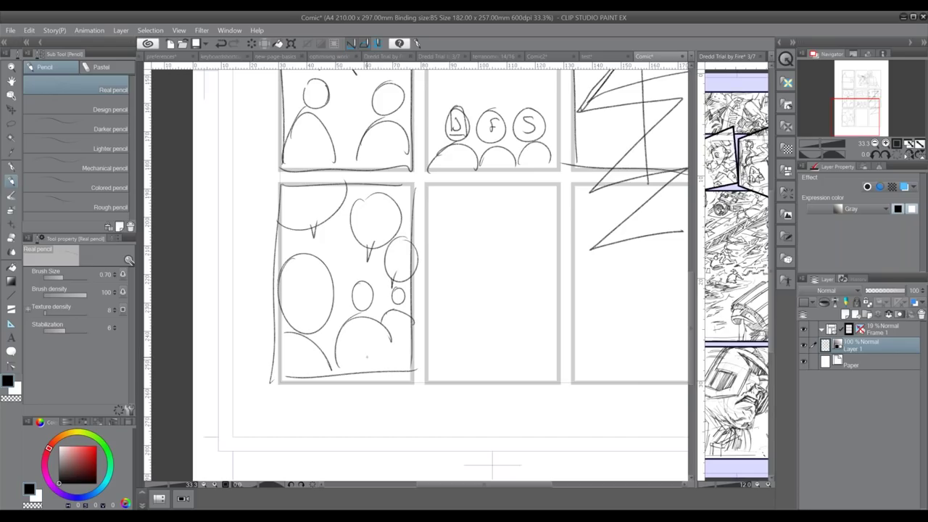
Number the three balloons 1, 2 and 3, and label the foreground head 1 and both smaller heads 2
{"action": "left_click_drag", "start_coordinate": [310, 198], "coordinate": [313, 213]}
{"action": "left_click_drag", "start_coordinate": [371, 212], "coordinate": [387, 222]}
{"action": "left_click_drag", "start_coordinate": [395, 250], "coordinate": [398, 270]}
{"action": "left_click_drag", "start_coordinate": [304, 295], "coordinate": [306, 309]}
{"action": "left_click_drag", "start_coordinate": [359, 293], "coordinate": [371, 304]}
{"action": "left_click_drag", "start_coordinate": [395, 293], "coordinate": [404, 305]}
Reinforce the frame's base line and give the large foreground figure a facial profile and a heavier head and shoulder outline
{"action": "left_click_drag", "start_coordinate": [301, 371], "coordinate": [401, 366]}
{"action": "left_click_drag", "start_coordinate": [337, 322], "coordinate": [334, 371]}
{"action": "left_click_drag", "start_coordinate": [332, 297], "coordinate": [341, 310]}
{"action": "mouse_move", "coordinate": [325, 260]}
{"action": "left_mouse_down"}
{"action": "mouse_move", "coordinate": [335, 296]}
{"action": "mouse_move", "coordinate": [323, 332]}
{"action": "mouse_move", "coordinate": [306, 335]}
{"action": "mouse_move", "coordinate": [335, 381]}
{"action": "left_mouse_up"}
{"action": "left_click_drag", "start_coordinate": [330, 267], "coordinate": [277, 303]}
{"action": "left_click_drag", "start_coordinate": [276, 303], "coordinate": [275, 355]}
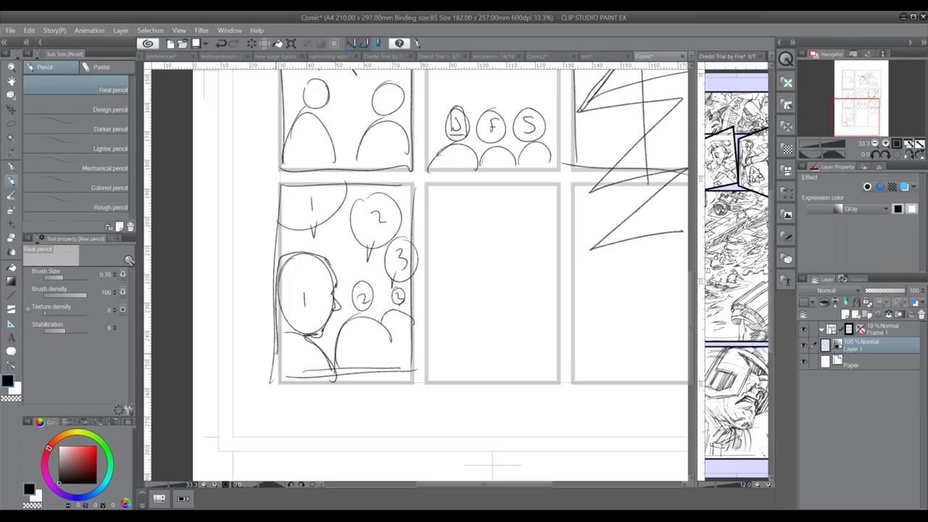
Fill the foreground figure as a solid black silhouette using the G-pen at brush size 11.66
{"action": "left_click", "coordinate": [12, 196]}
{"action": "left_click", "coordinate": [11, 166]}
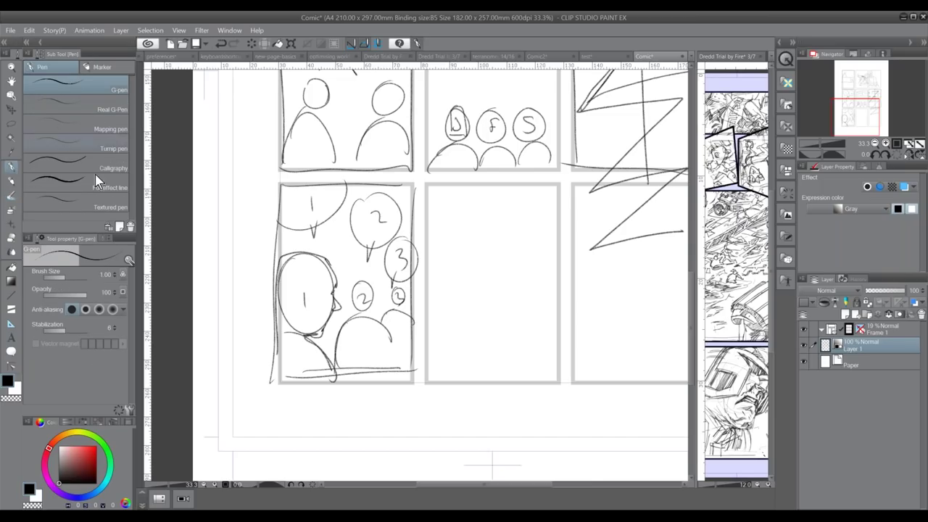
{"action": "left_click", "coordinate": [79, 279]}
{"action": "mouse_move", "coordinate": [290, 261]}
{"action": "left_mouse_down"}
{"action": "mouse_move", "coordinate": [286, 326]}
{"action": "mouse_move", "coordinate": [319, 312]}
{"action": "mouse_move", "coordinate": [289, 374]}
{"action": "mouse_move", "coordinate": [341, 306]}
{"action": "mouse_move", "coordinate": [322, 329]}
{"action": "left_mouse_up"}
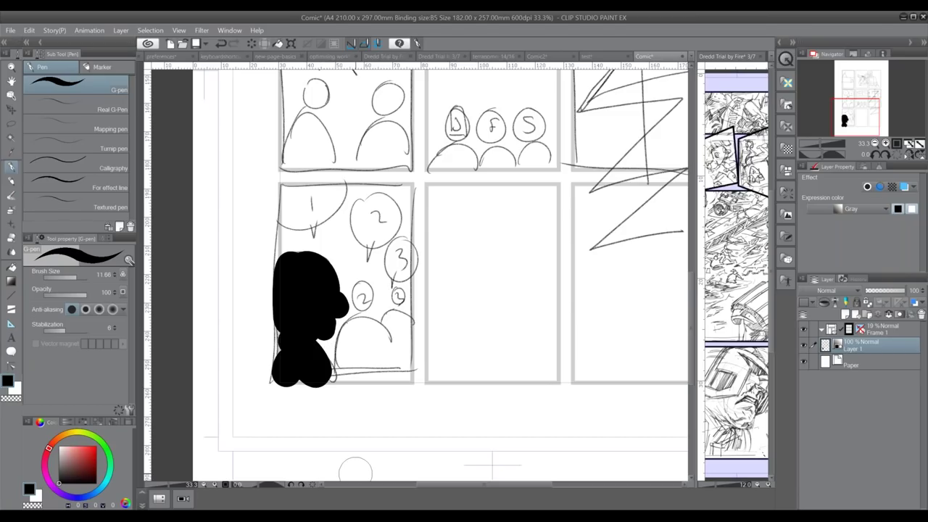